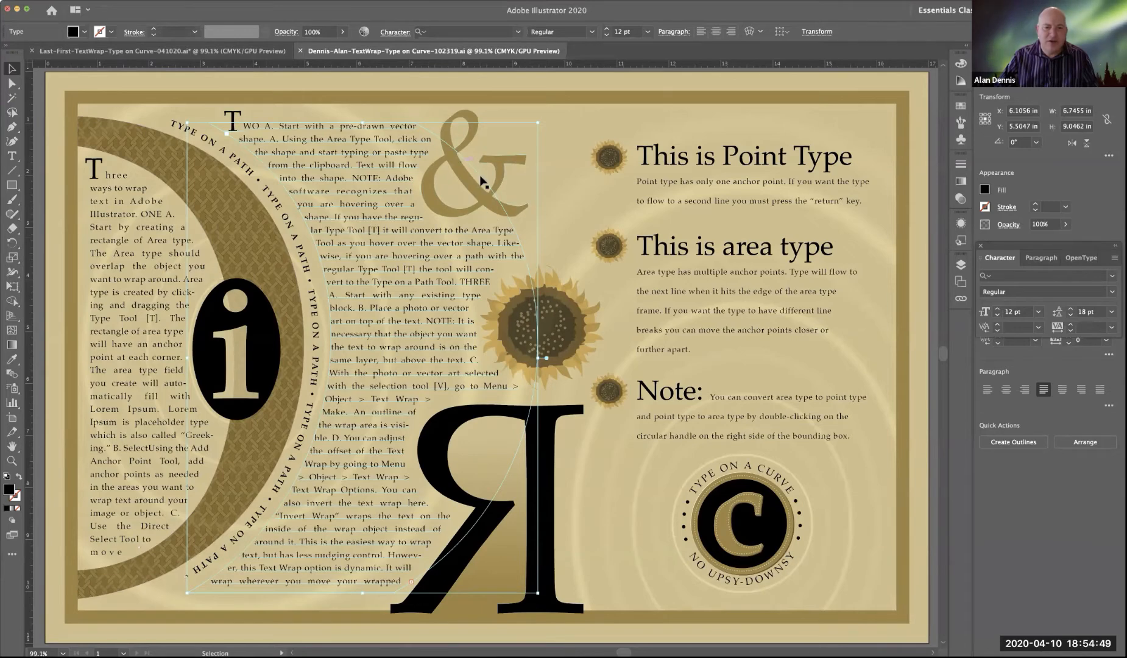
Step: Select the ampersand, the sunflower and the mirrored R in turn to inspect the text wrap objects of the finished document
left_click(461, 160)
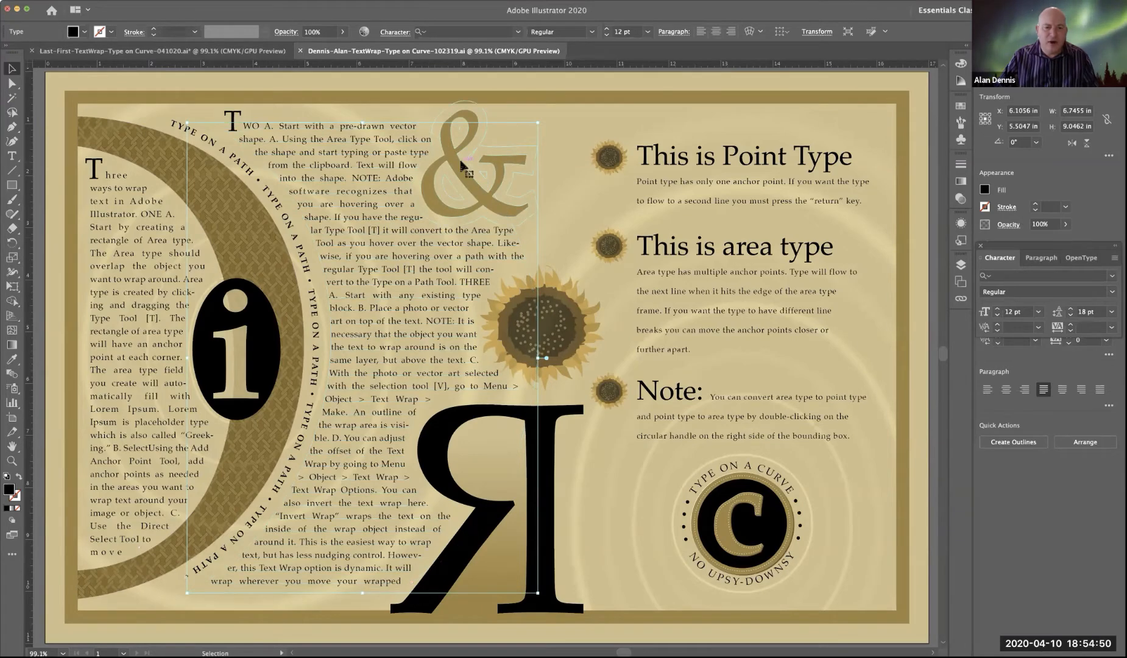
left_click(512, 315)
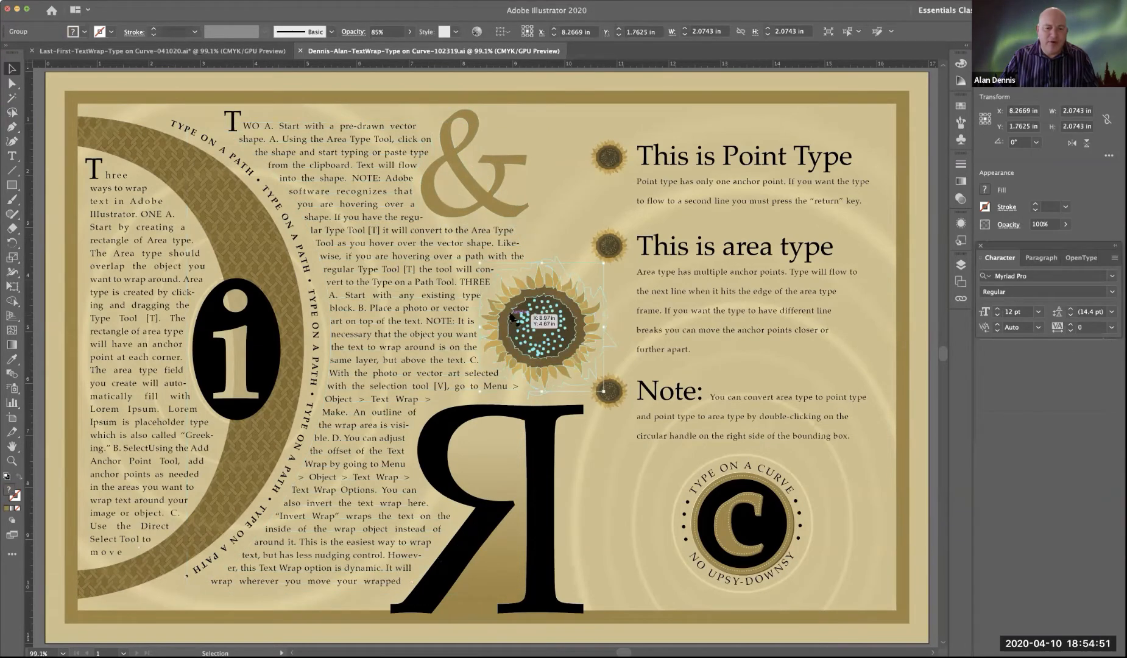
left_click(461, 414)
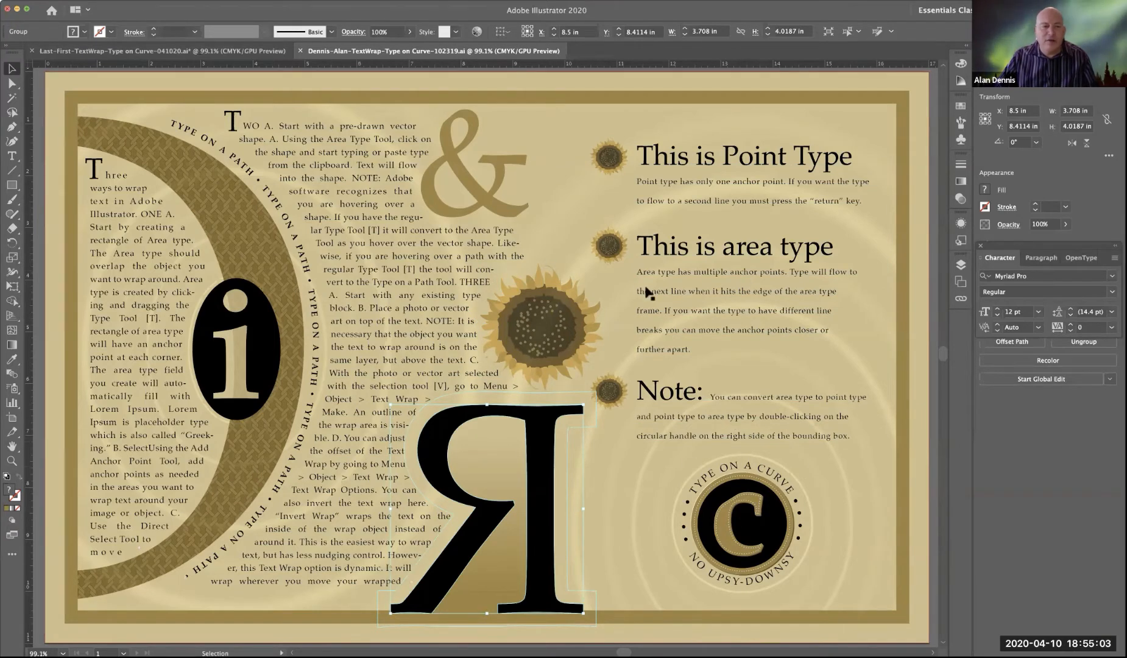
Step: Switch to the Last-First-TextWrap-Type on Curve-041020.ai document and display its top-level layers in an enlarged Layers panel with the Type layer collapsed
left_click(236, 51)
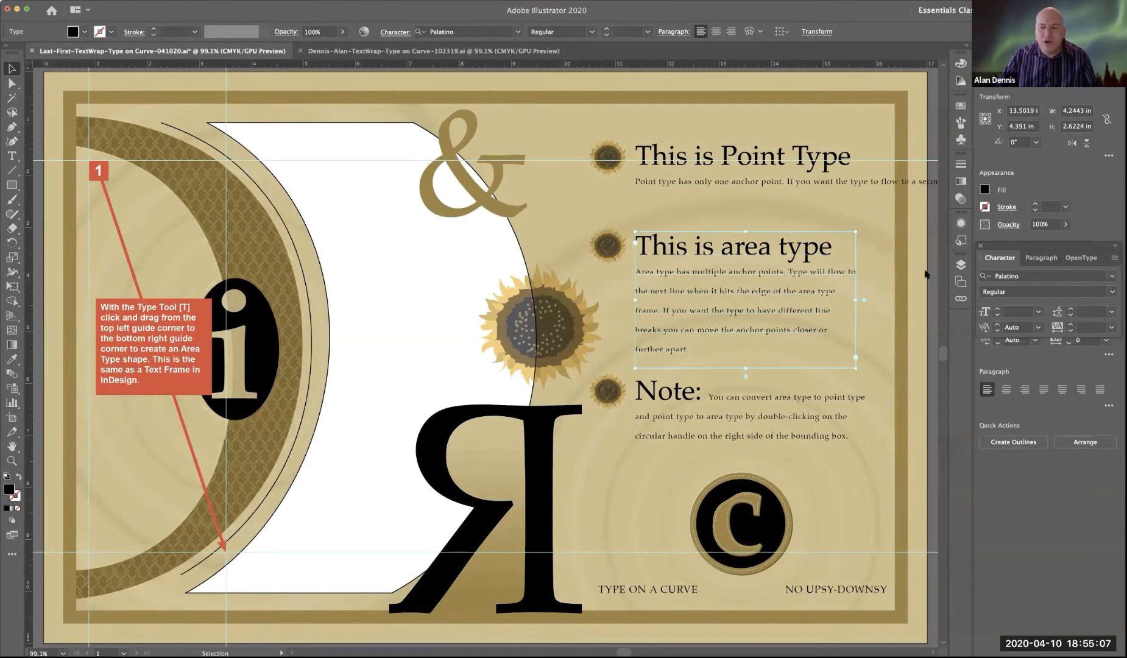
left_click_drag(1002, 249, 988, 470)
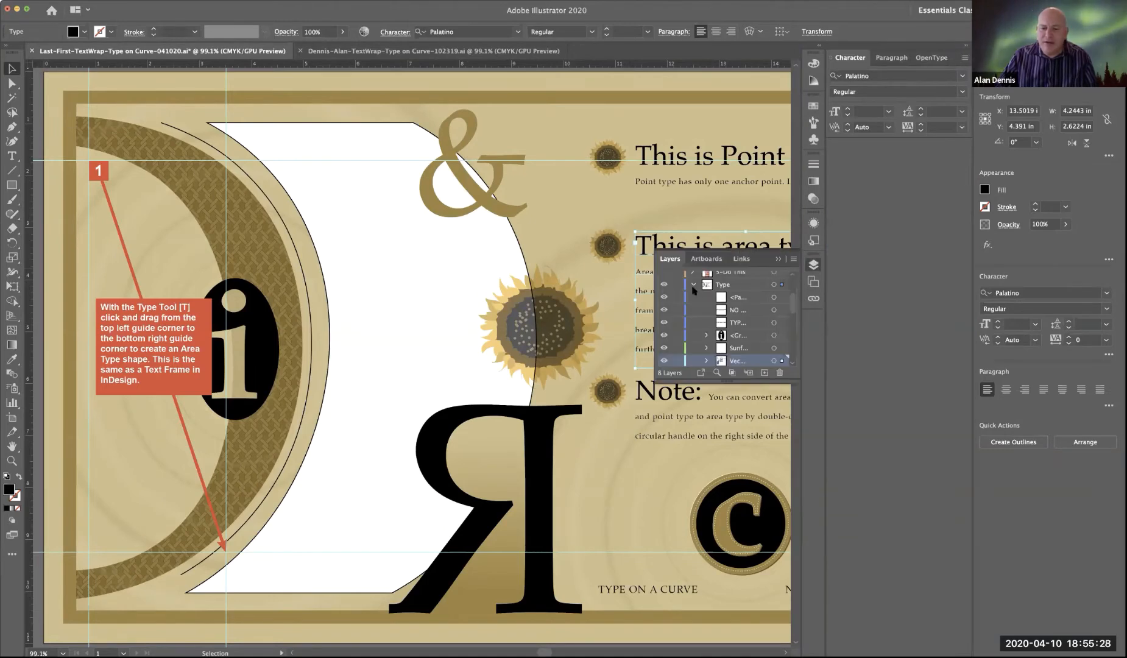
left_click(694, 284)
scroll(697, 300, "up", 3)
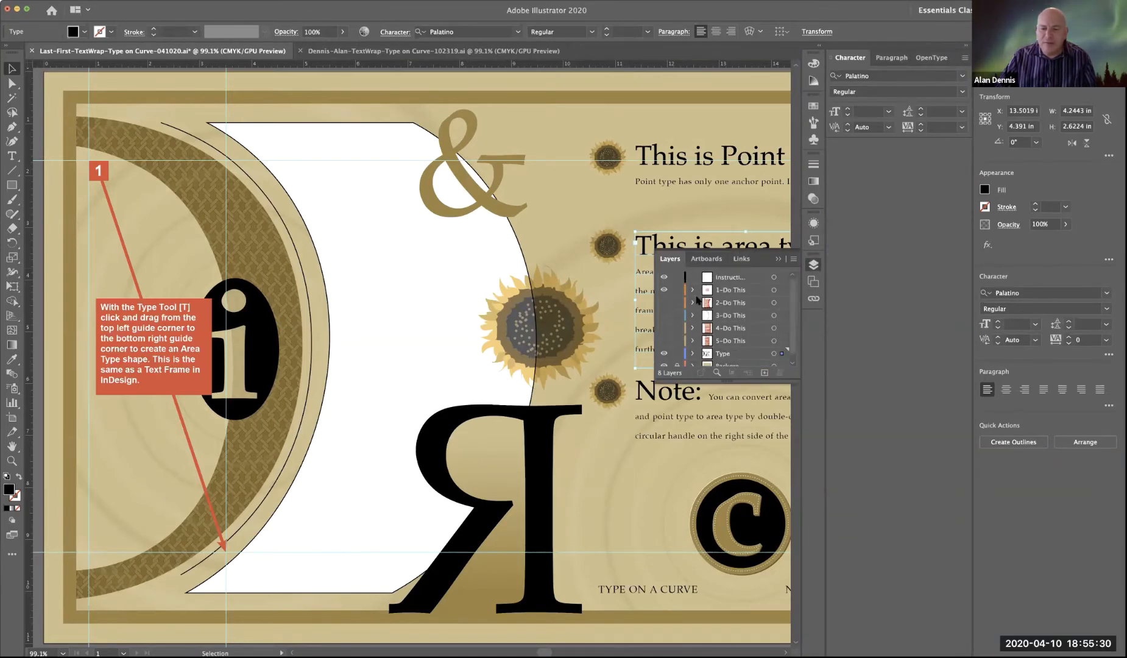
left_click_drag(794, 381, 798, 554)
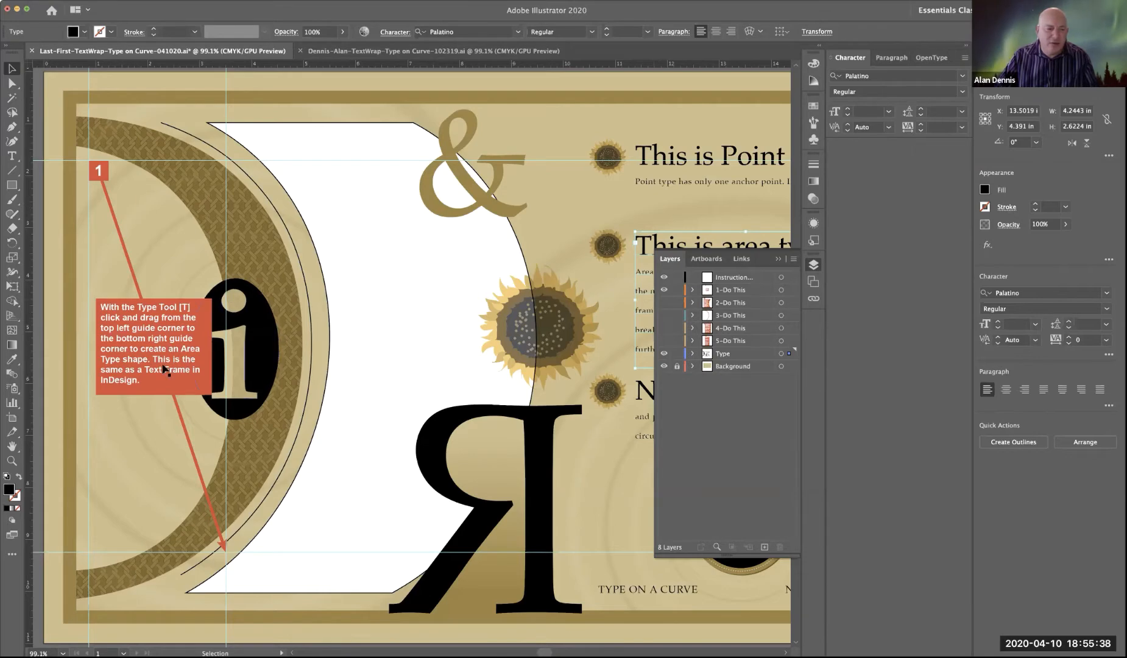
Step: Hide the 1-Do This instruction layer, and preview the following Do This layers up to 4-Do This, hiding each again after viewing
left_click(664, 290)
left_click(664, 303)
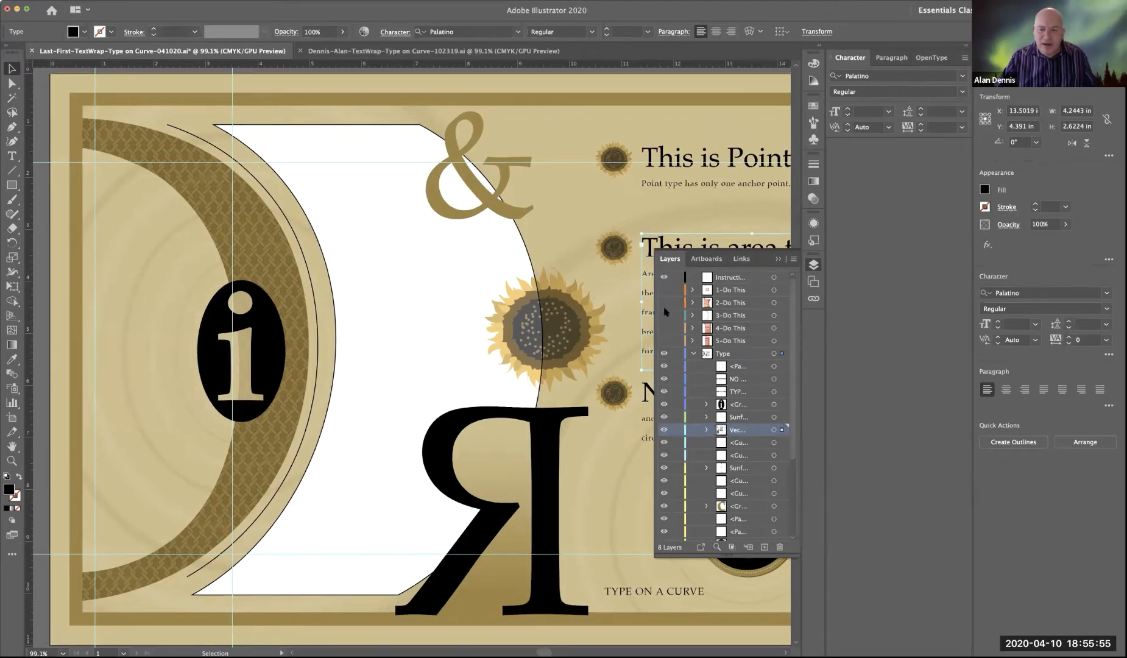
left_click(664, 315)
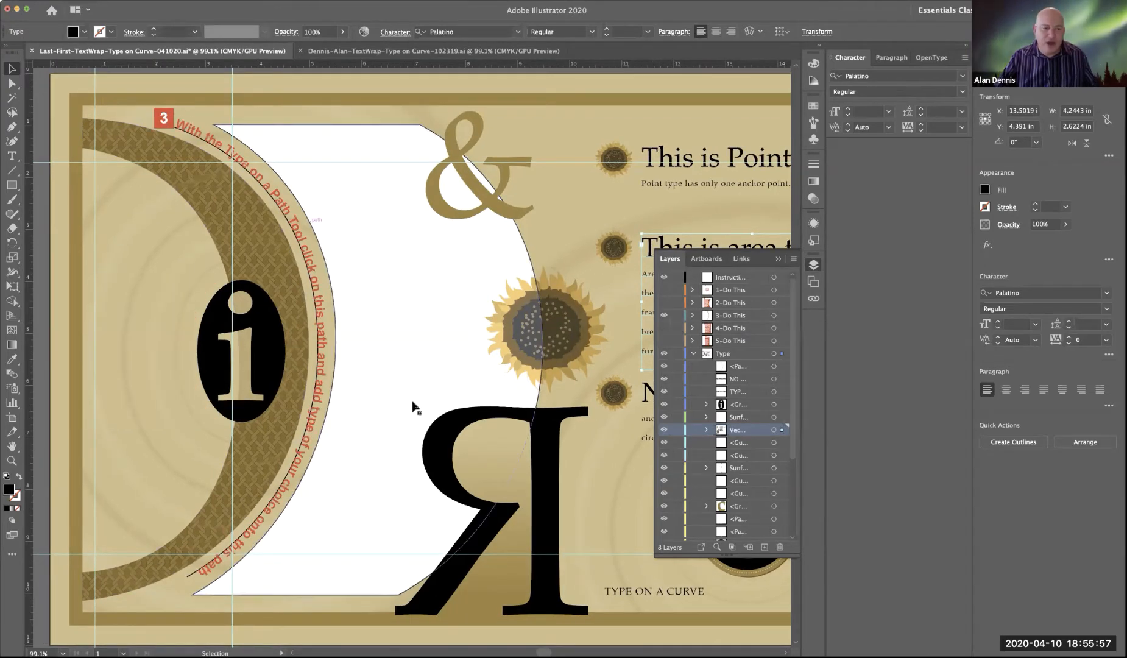
left_click(665, 315)
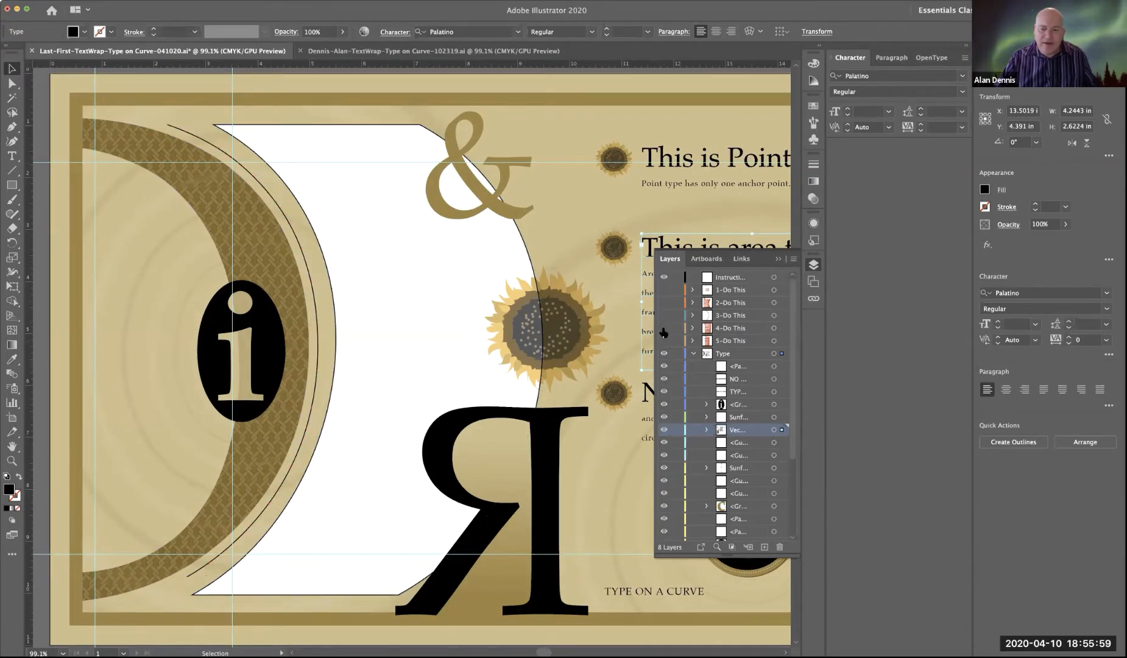
left_click(664, 329)
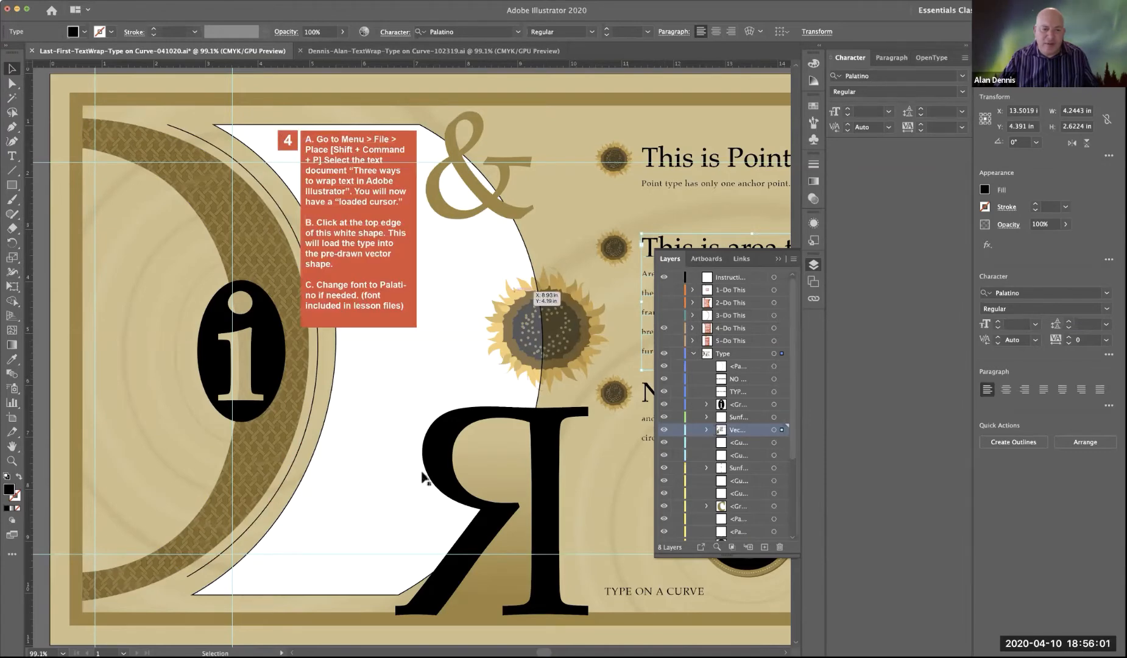
left_click(665, 329)
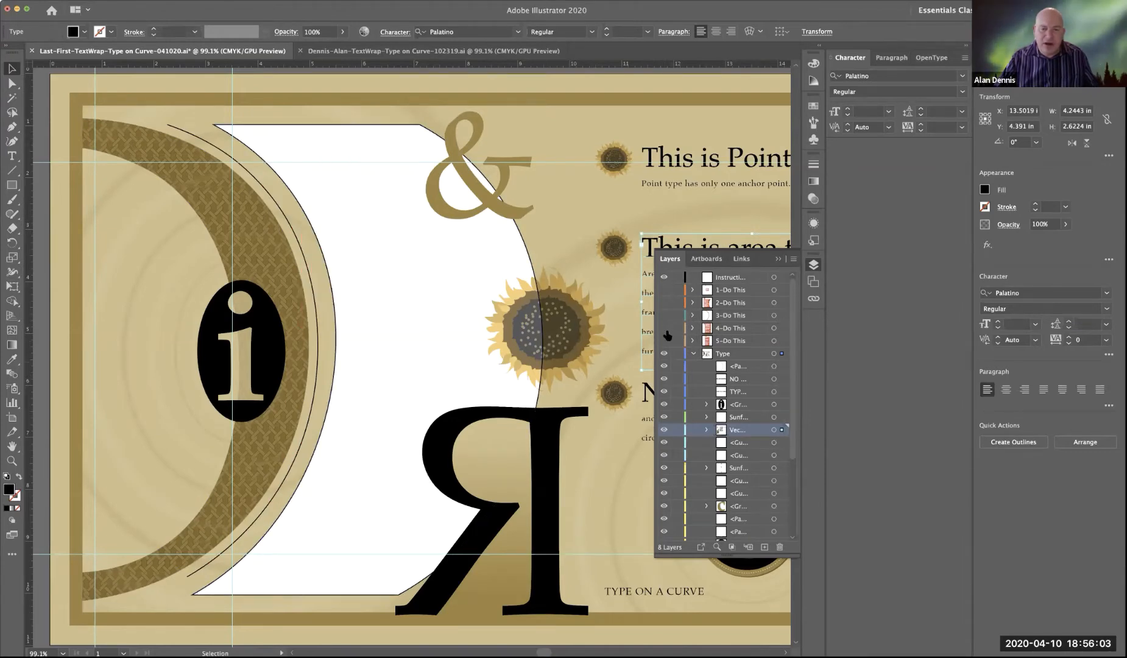
Step: Check the Type and Background layers of the finished example document, and return to the 041020 practice document
left_click(444, 51)
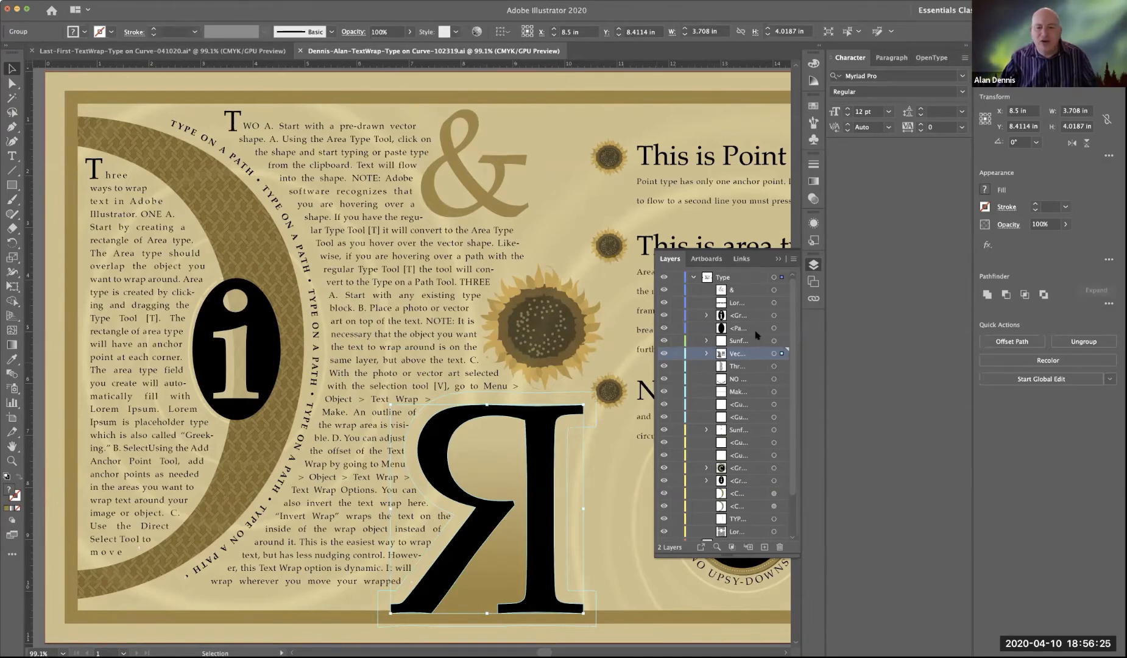
left_click(692, 277)
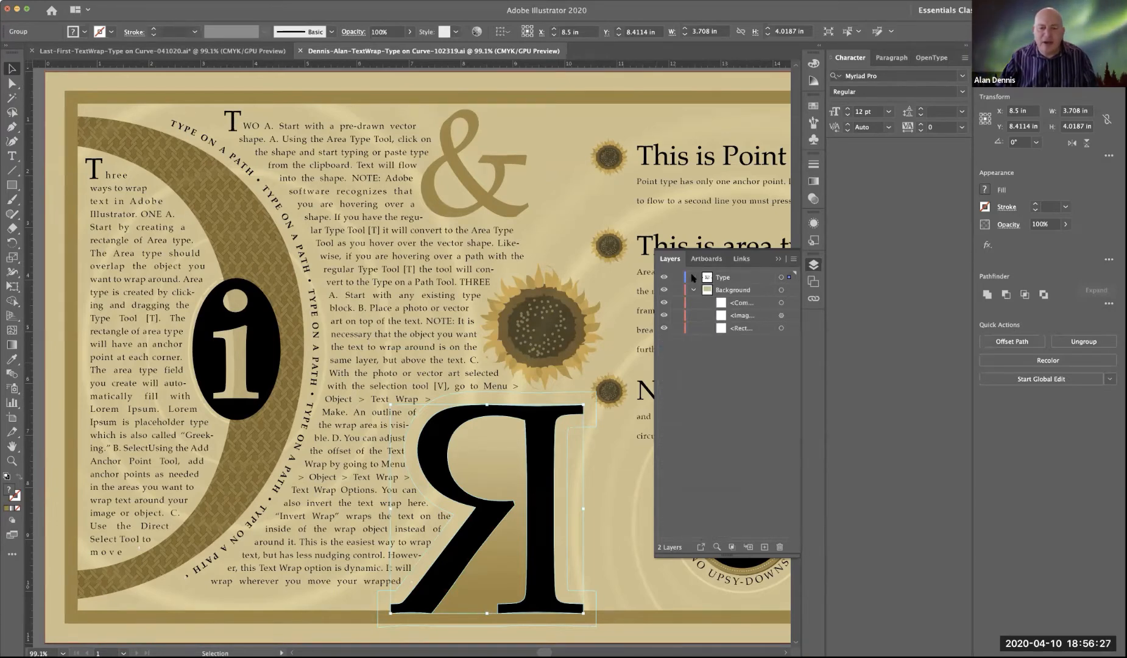
left_click(694, 291)
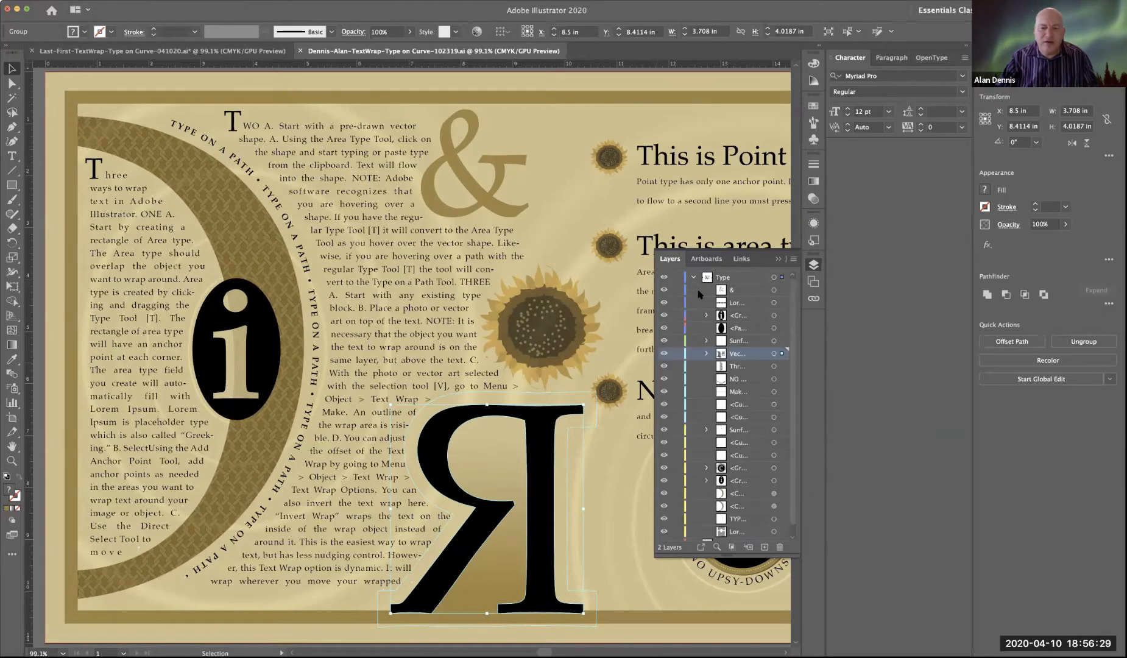
left_click(242, 51)
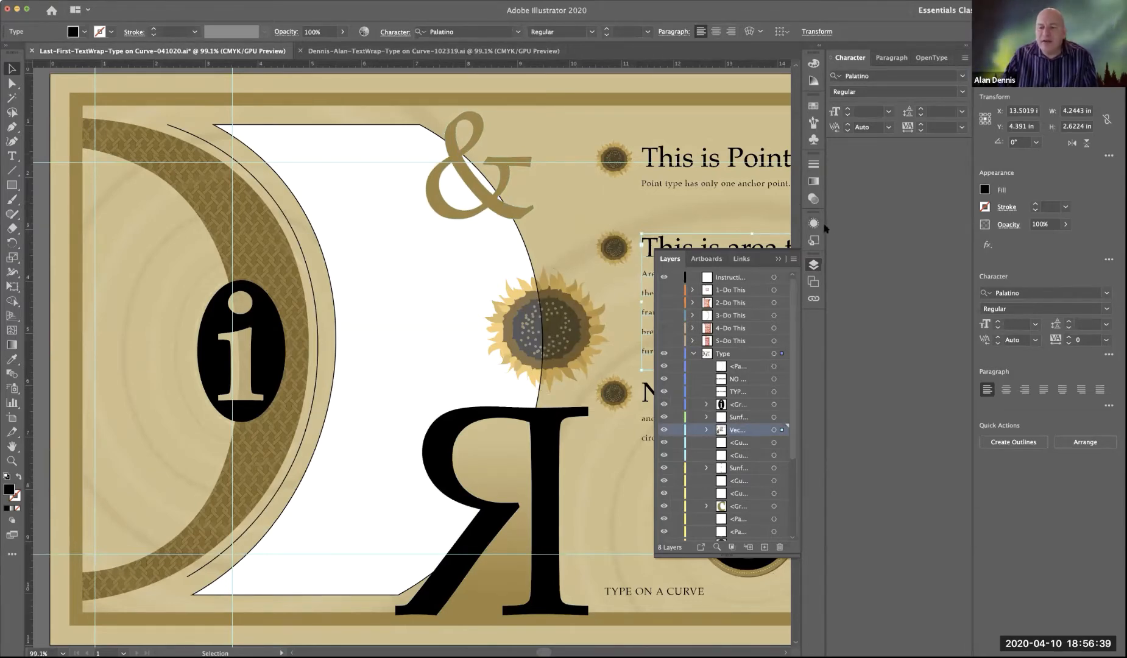
Step: Collapse the Character panel group and the Layers panel, and deselect the area type block
left_click(966, 46)
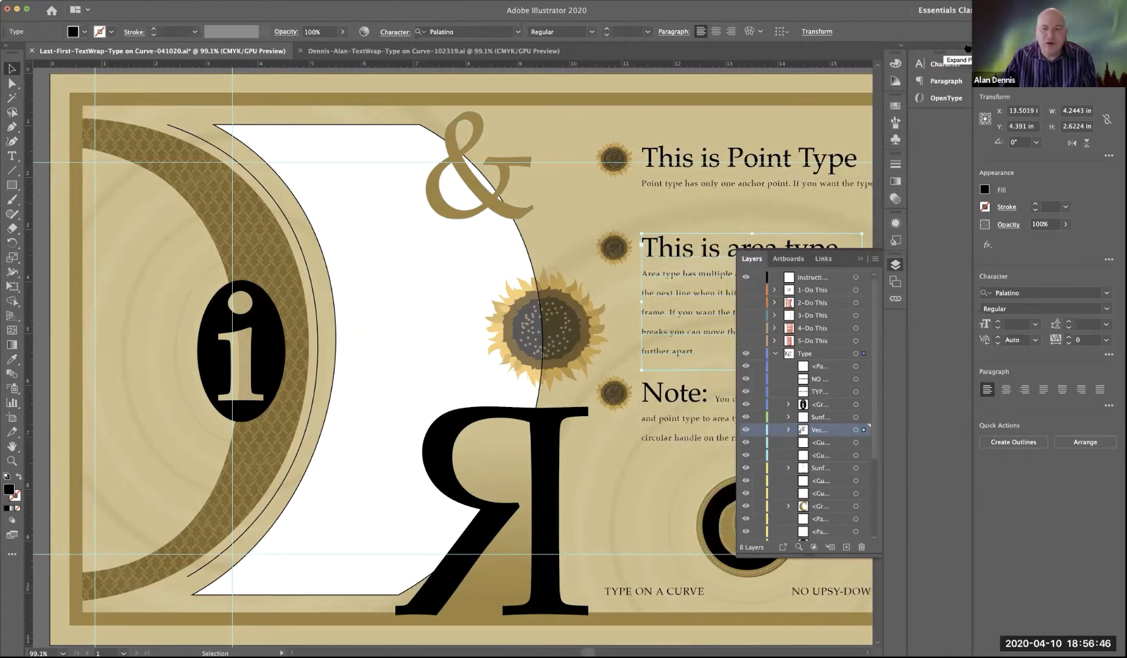
left_click(859, 259)
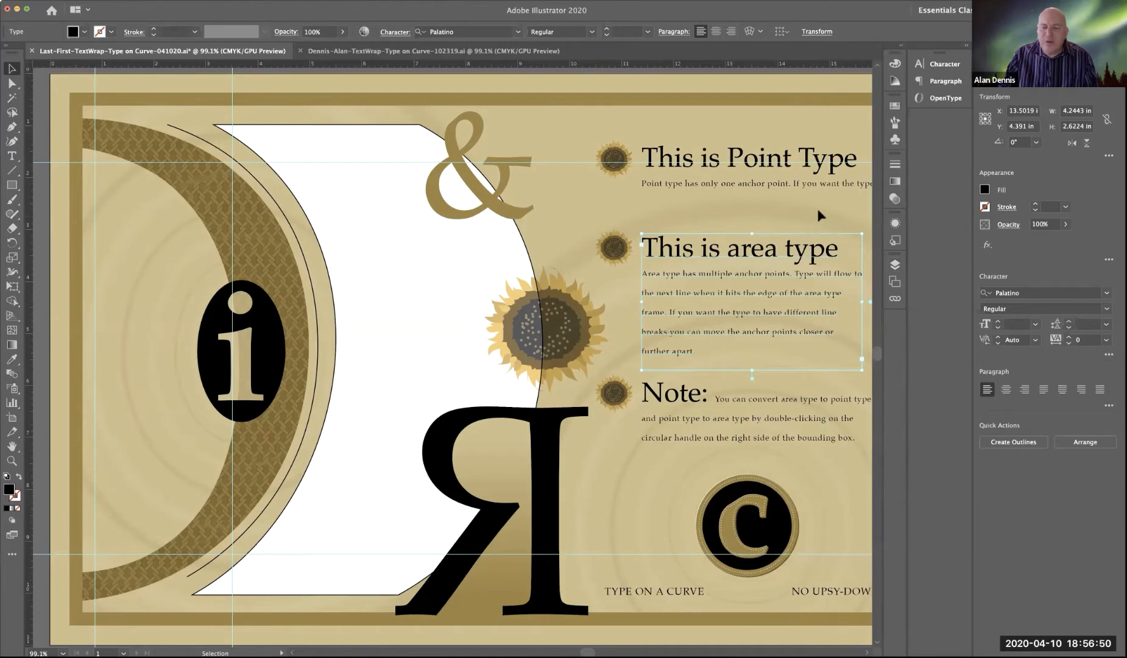
left_click(762, 222)
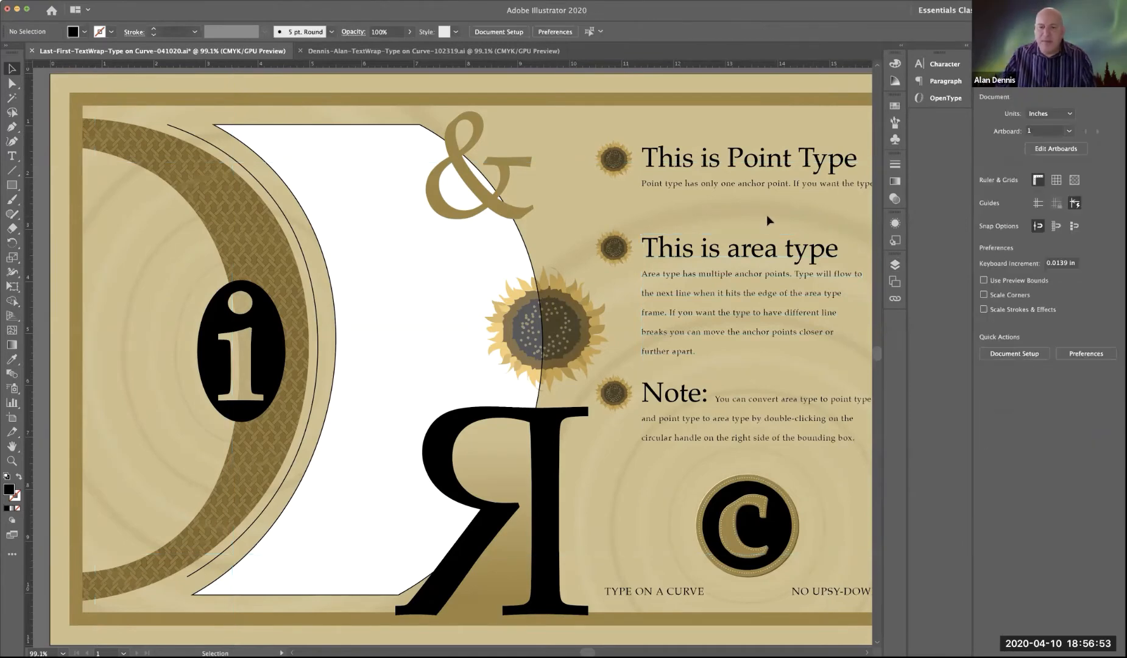
Step: Examine the body line under the "This is Point Type" heading along its full length, including the part beyond the artboard
key("space")
left_click(771, 216, "alt+super")
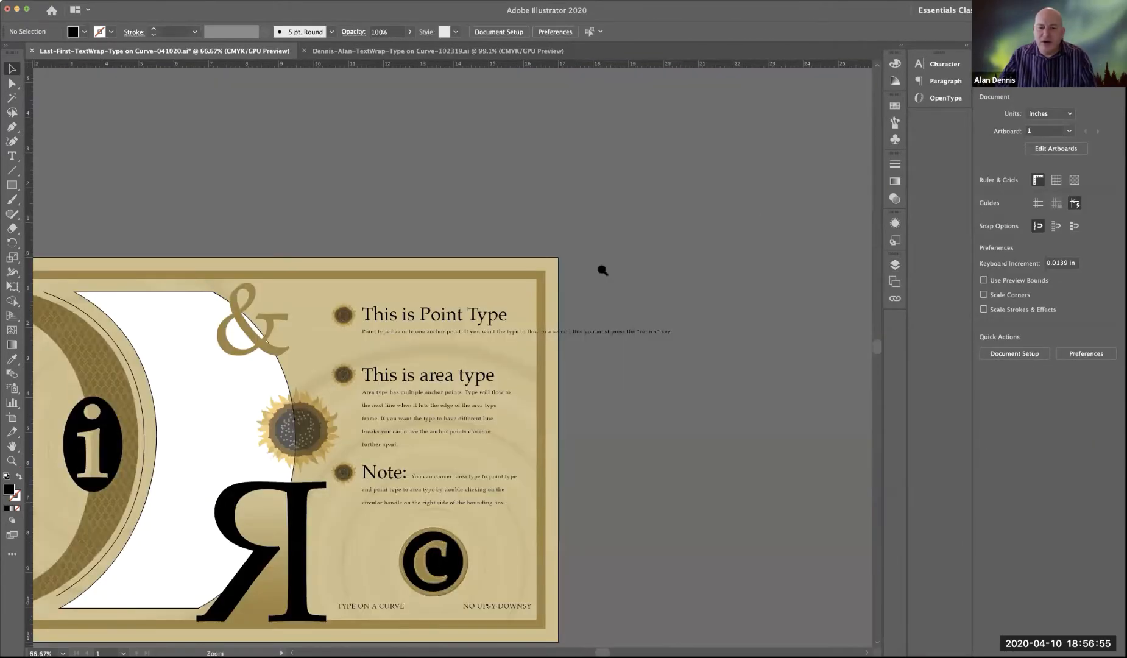
left_click(472, 335, "super")
left_click(440, 340, "super")
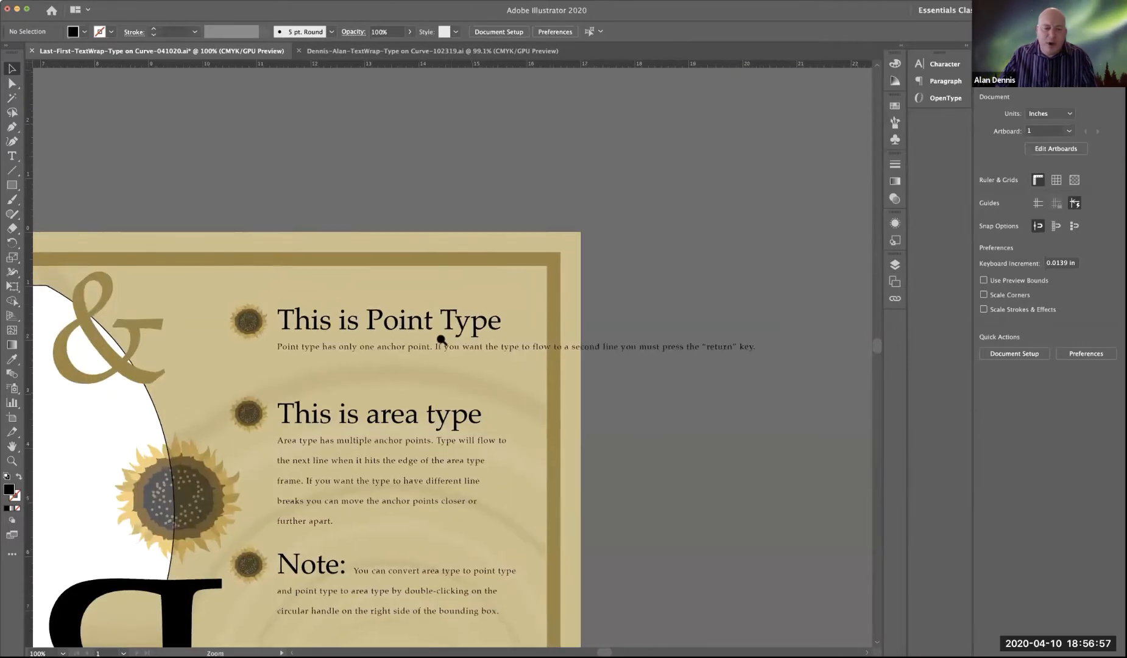
left_click(438, 338, "super")
left_click(433, 342, "super")
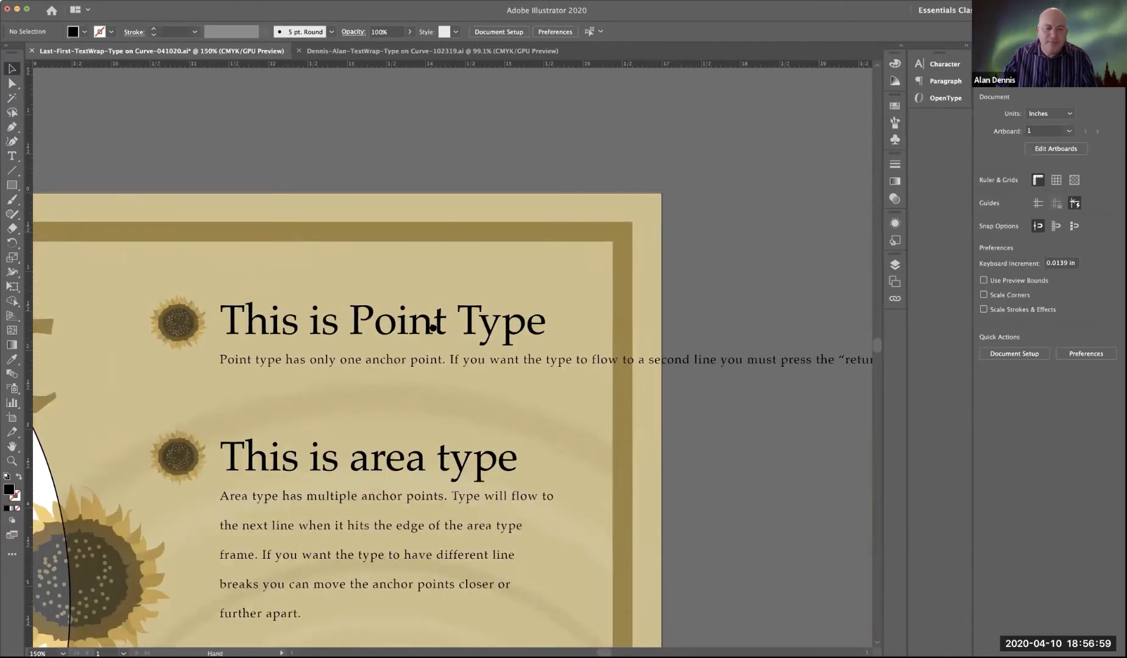
left_click_drag(432, 323, 407, 220)
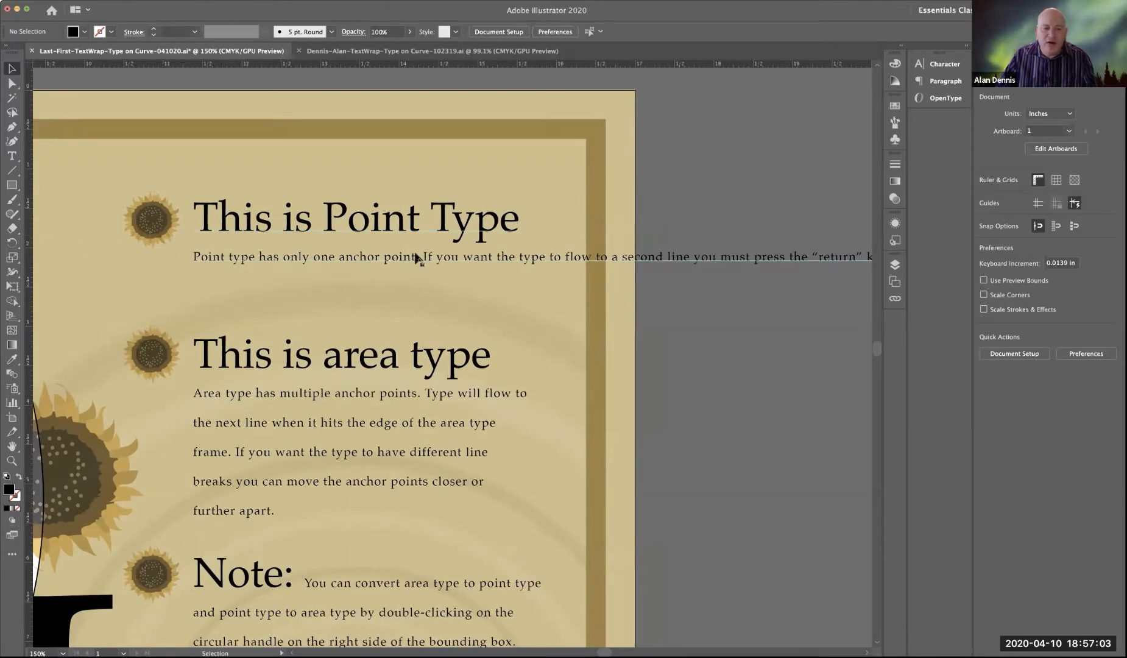
key("space")
scroll(527, 264, "right", 6)
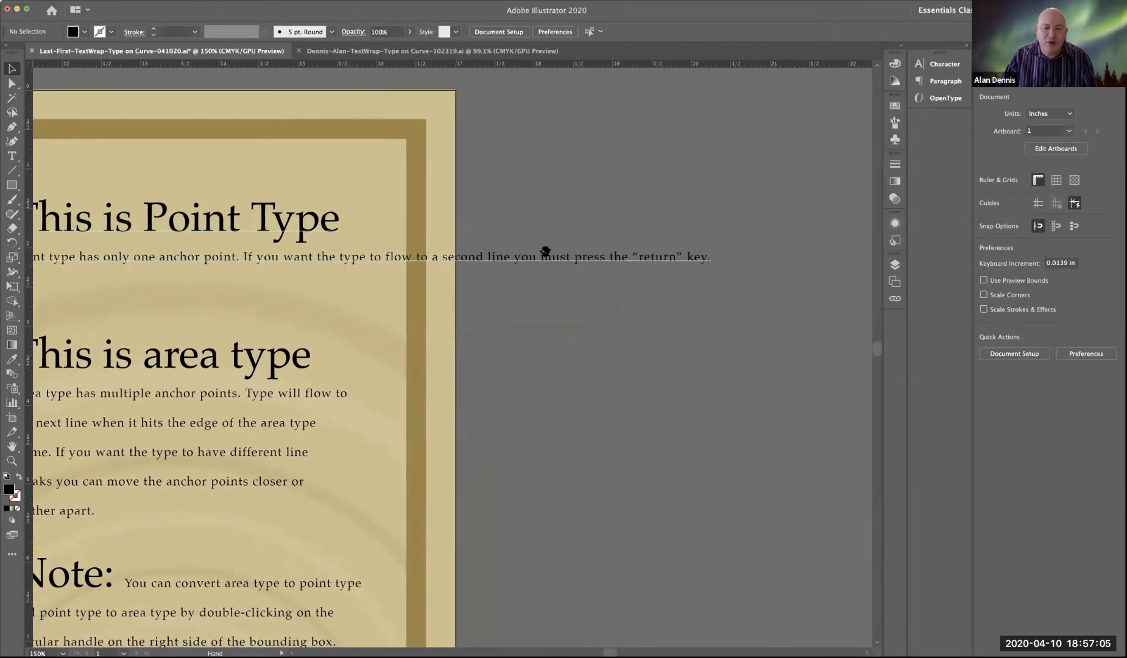
left_click_drag(447, 273, 640, 287)
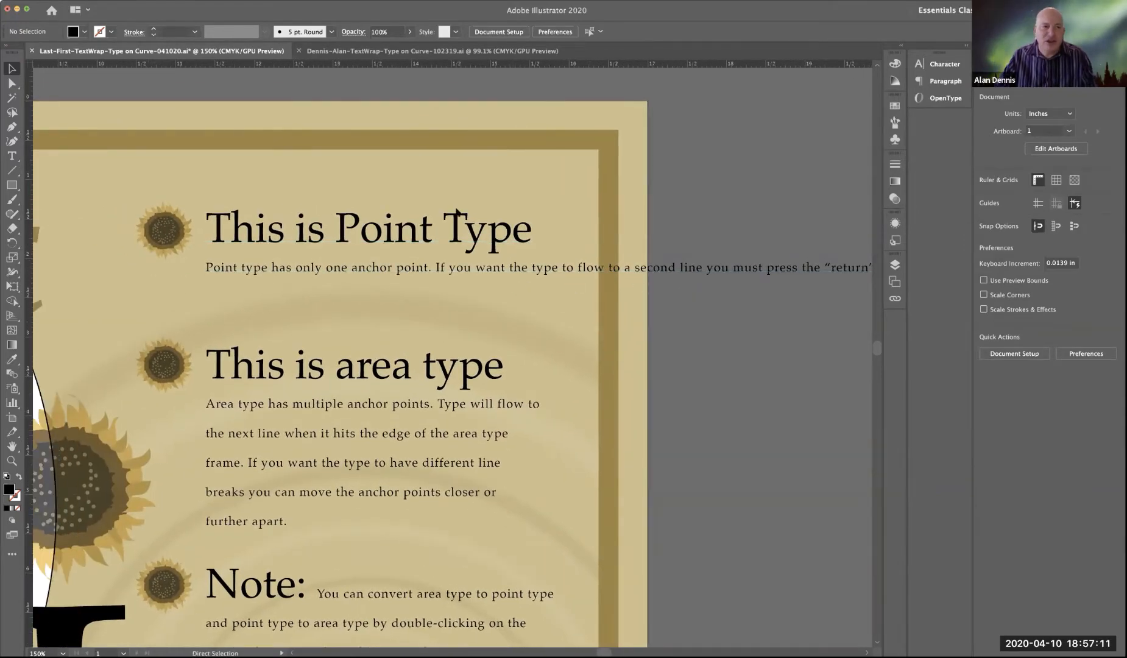
Step: Switch to Outline view and examine the anchor point of the point type against the frame of the area type
left_click(226, 0)
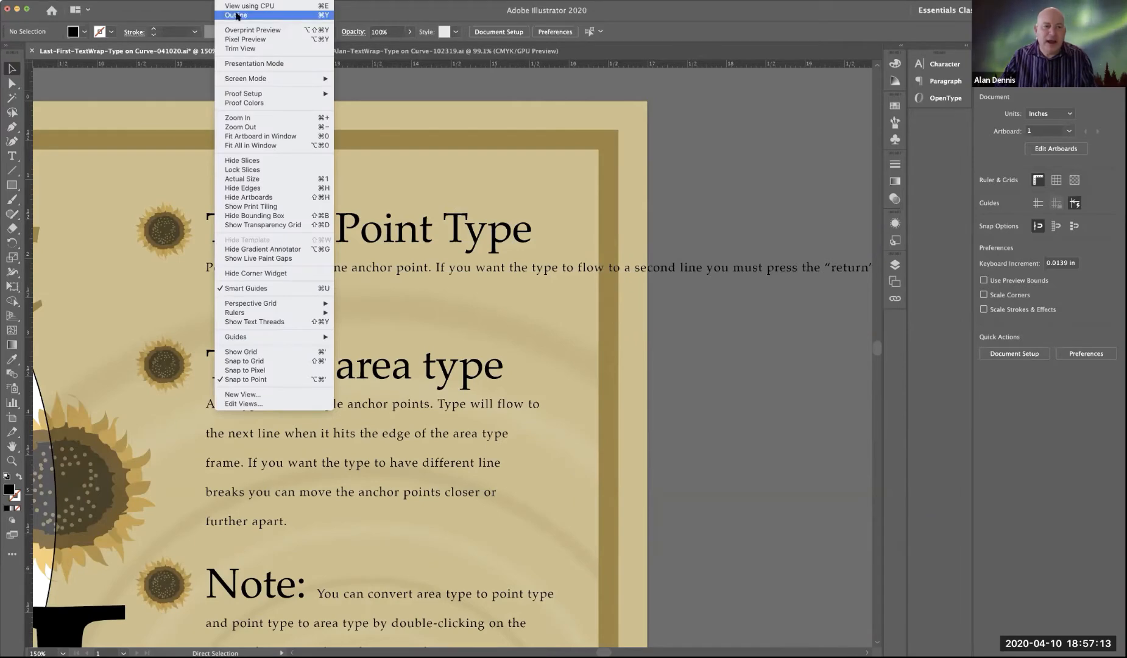
left_click(288, 17)
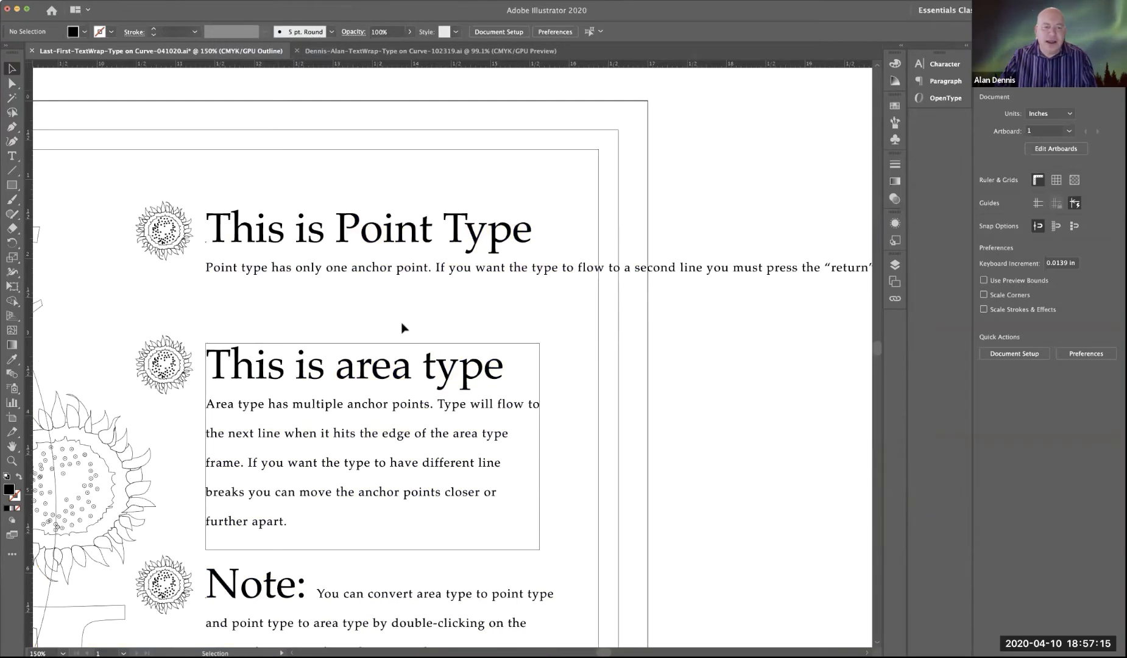
left_click(304, 272)
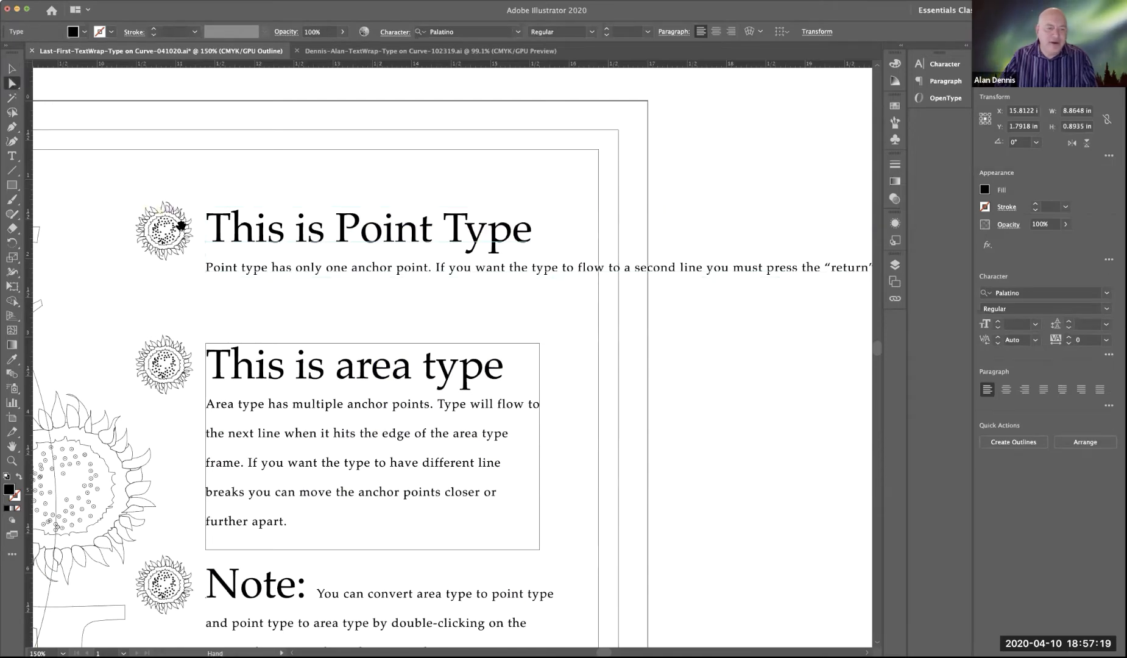
left_click_drag(190, 234, 377, 336)
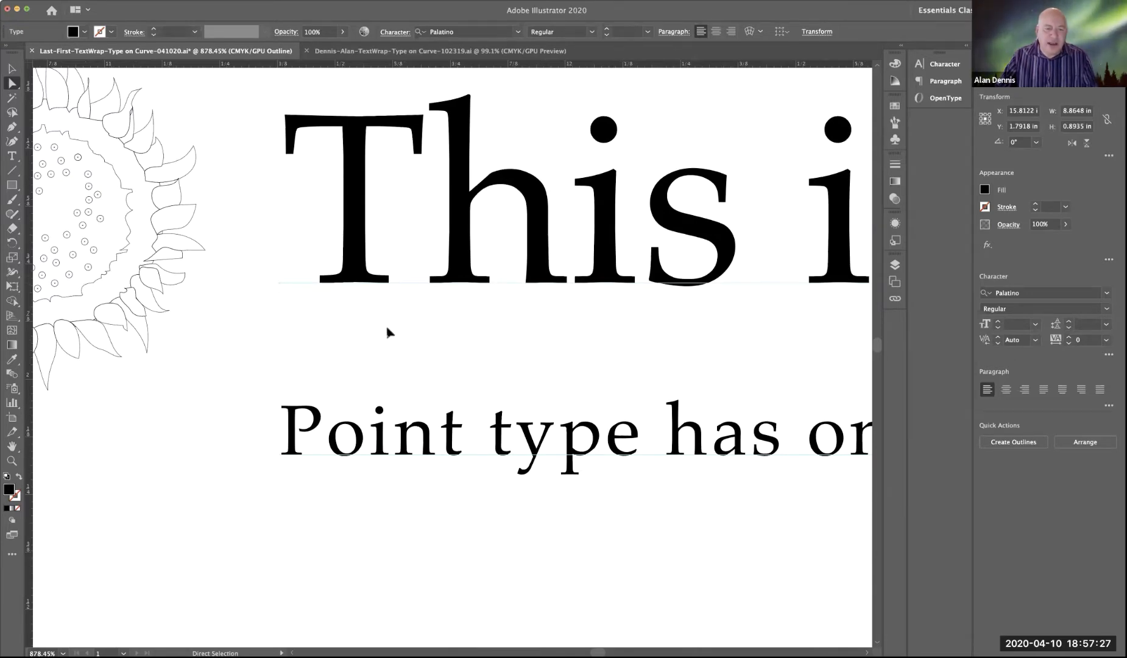
left_click(492, 350, "alt+super")
left_click(462, 371, "alt+super")
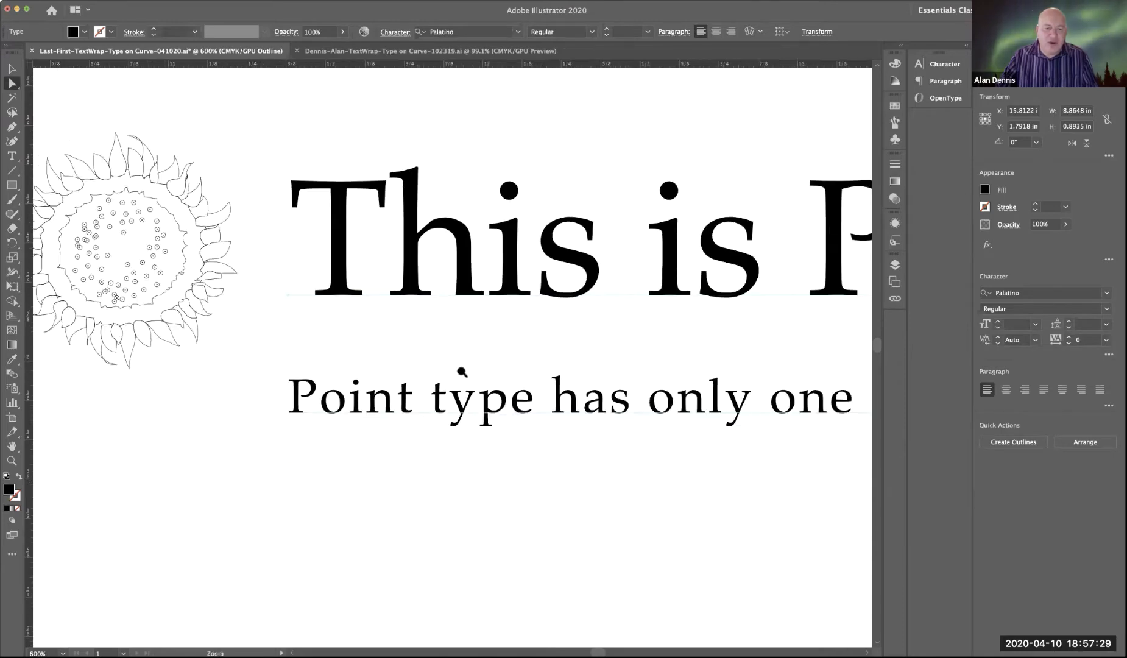
left_click(462, 370, "alt+super")
left_click(461, 369, "alt+super")
left_click(461, 371, "alt+super")
left_click(461, 371, "alt+super")
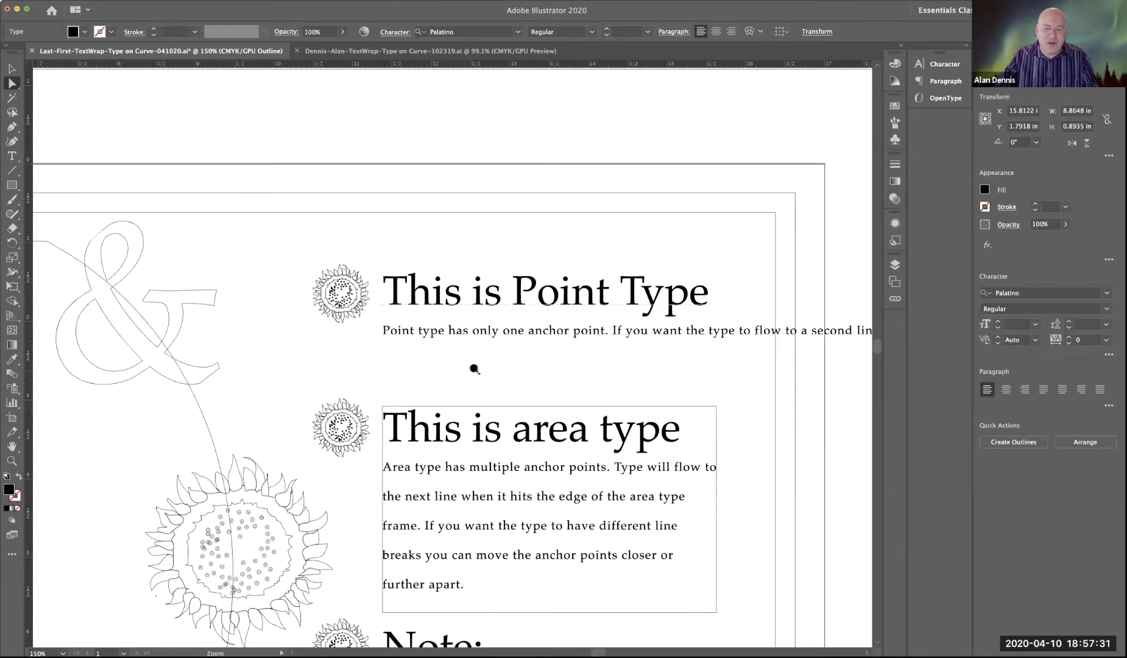
Step: Insert a line break before "to flow" in the point type paragraph, and return to Preview view
key("t")
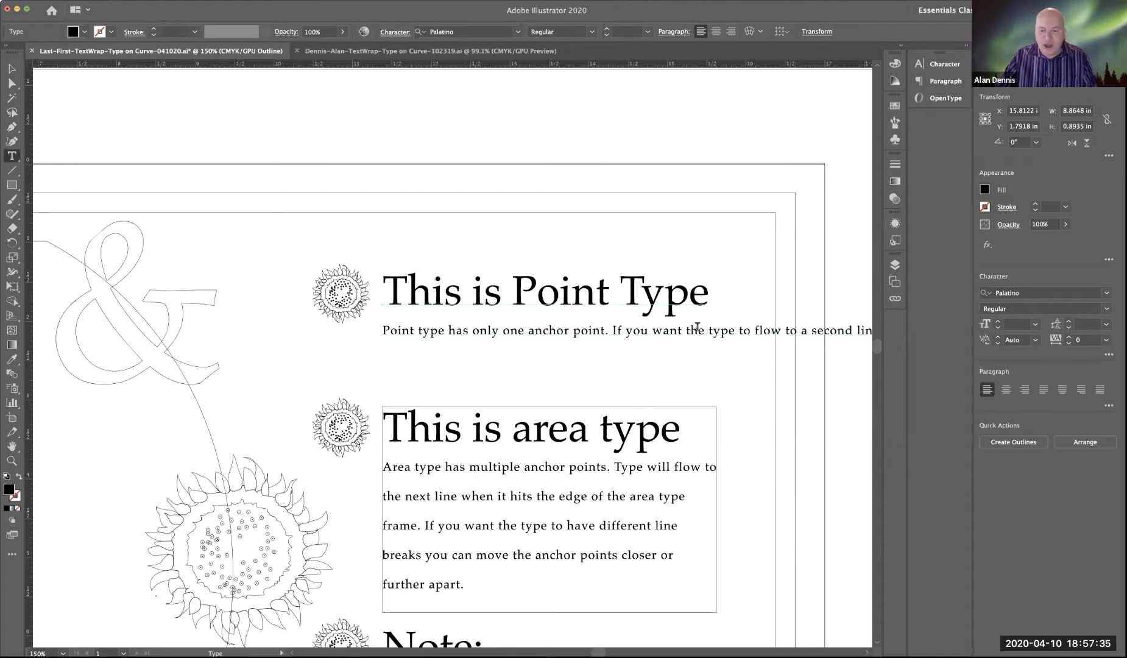
left_click(740, 331)
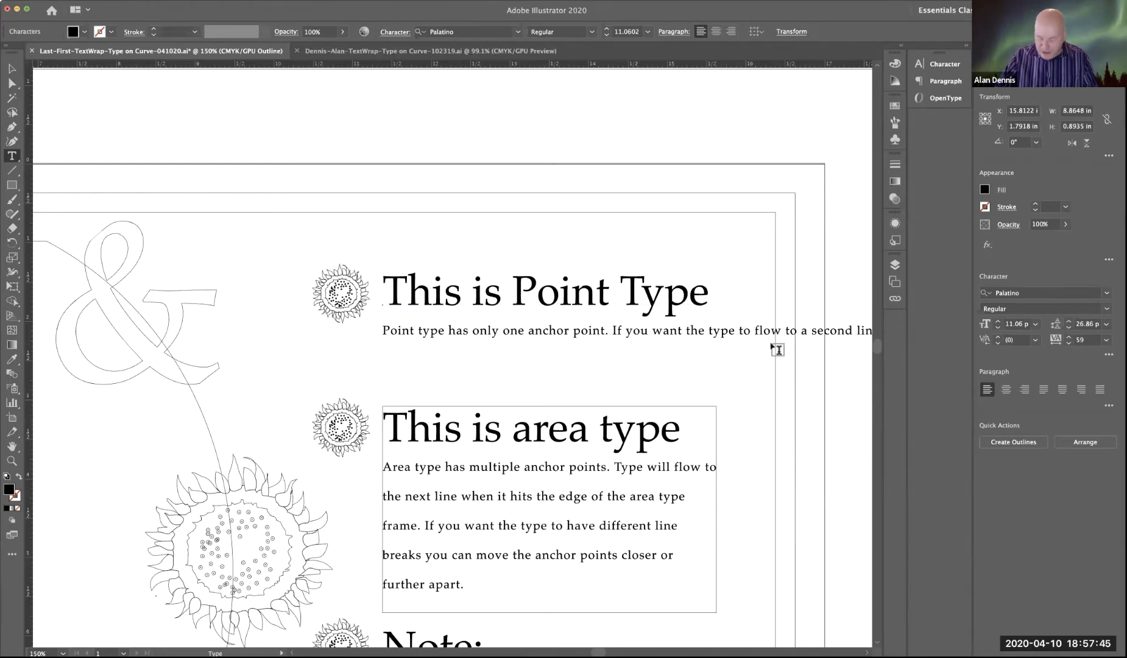
key("Return")
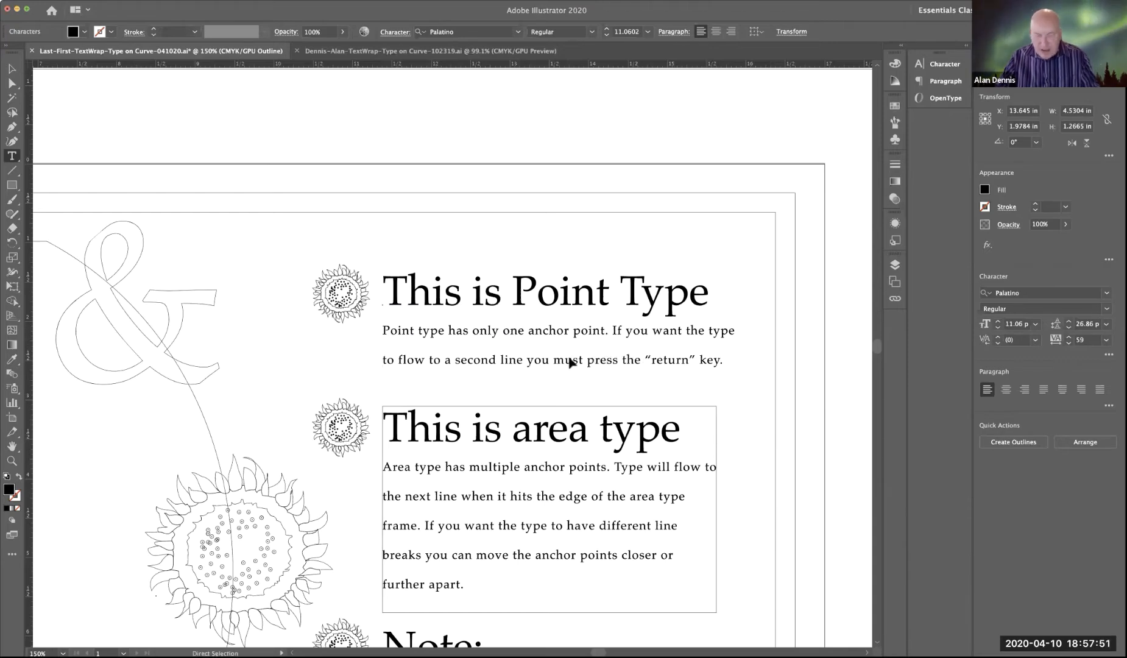
key("super+y")
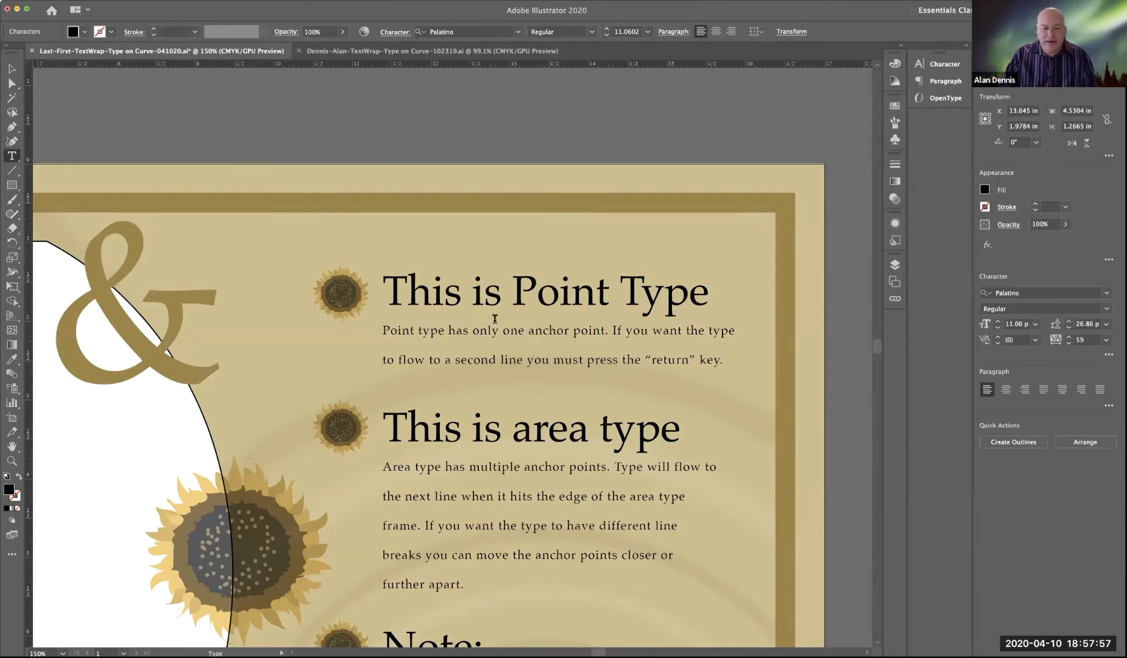
Step: Select the "This is area type" block, switch to Outline view, and examine the anchor points at the frame's right corners
left_click(10, 68)
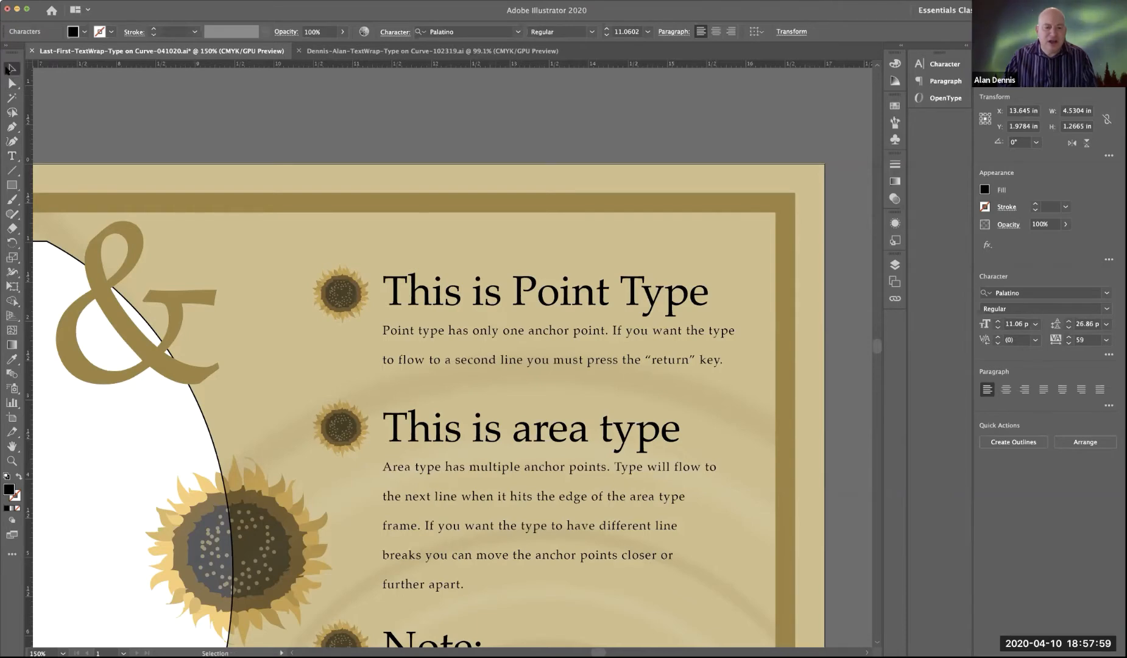
scroll(452, 394, "down", 5)
scroll(453, 394, "right", 1)
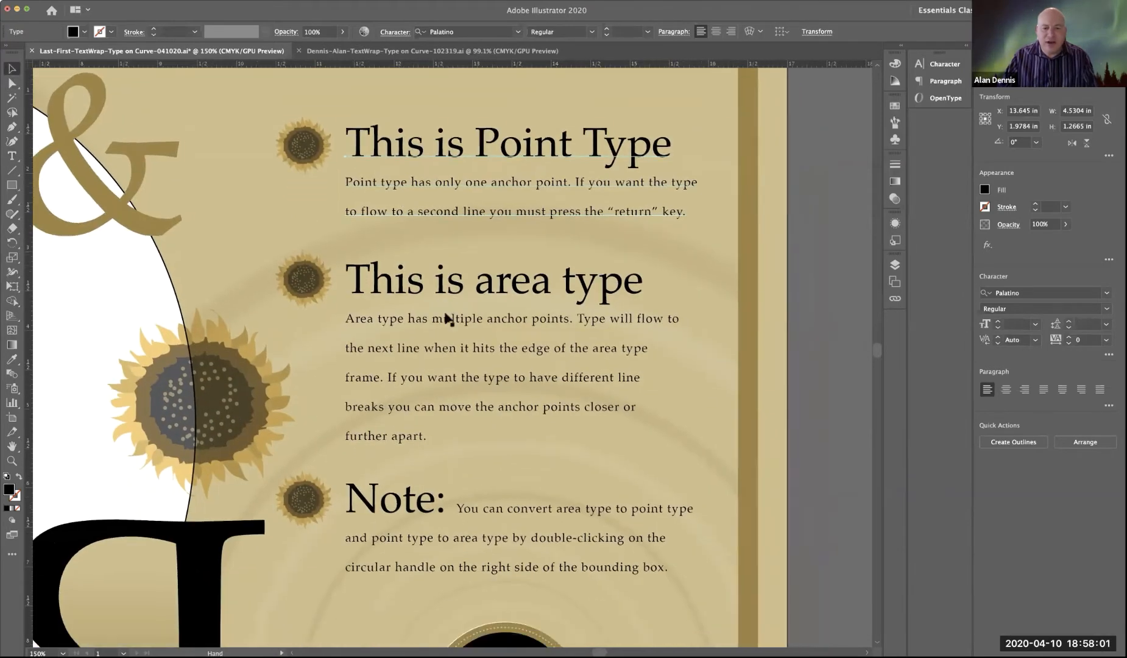
left_click(444, 312)
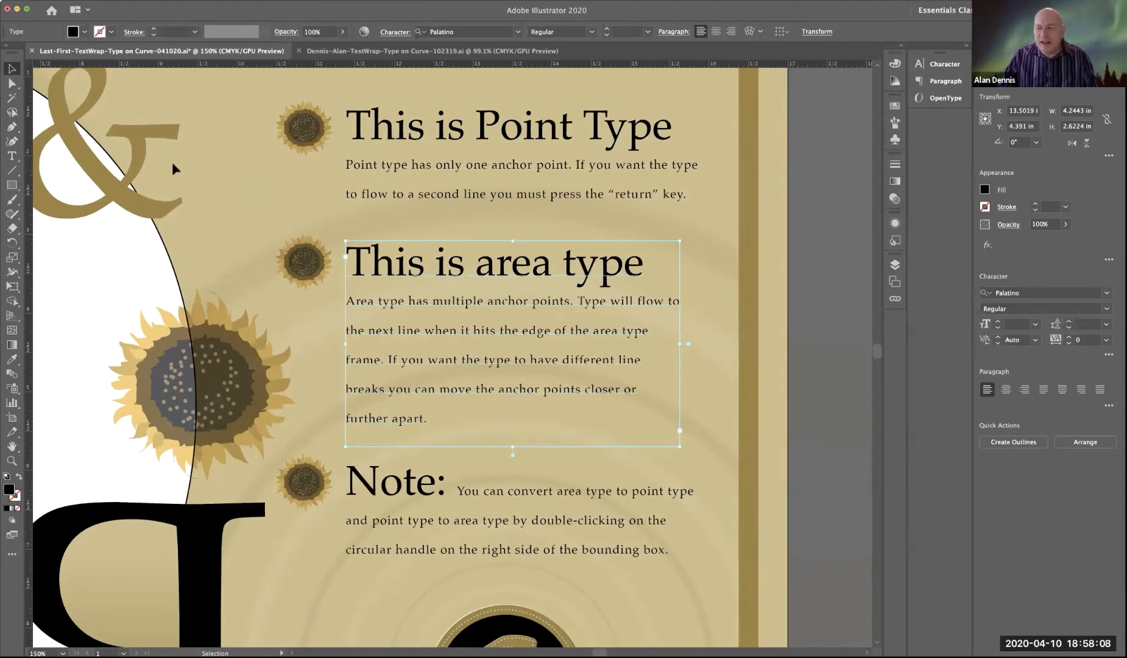
left_click(11, 83)
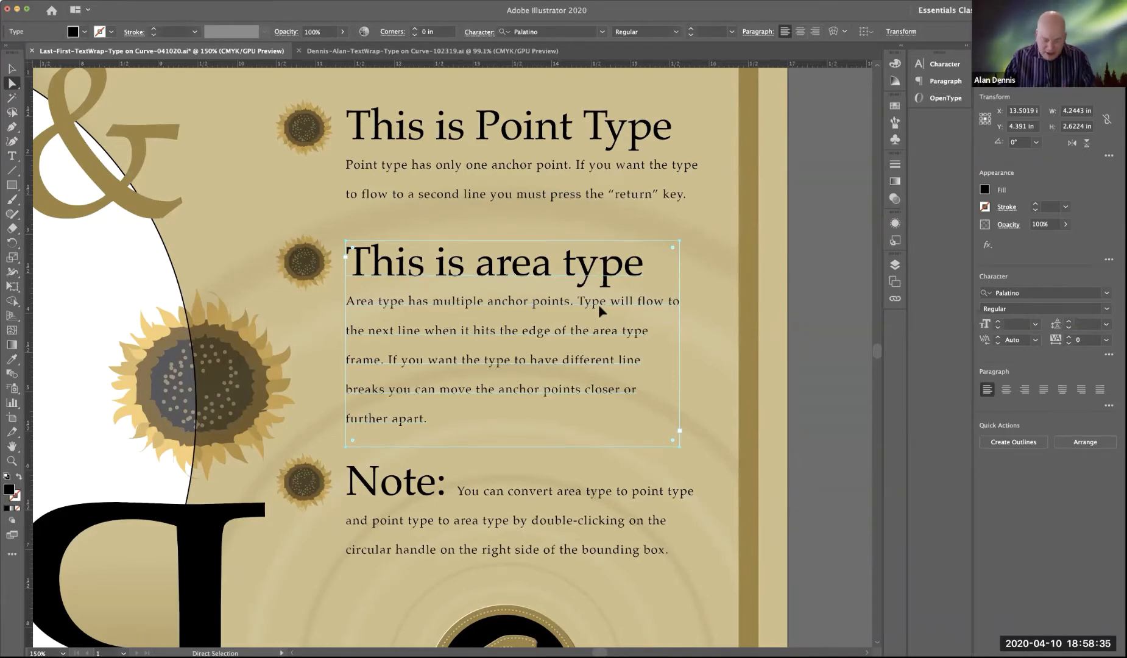
key("ctrl+y")
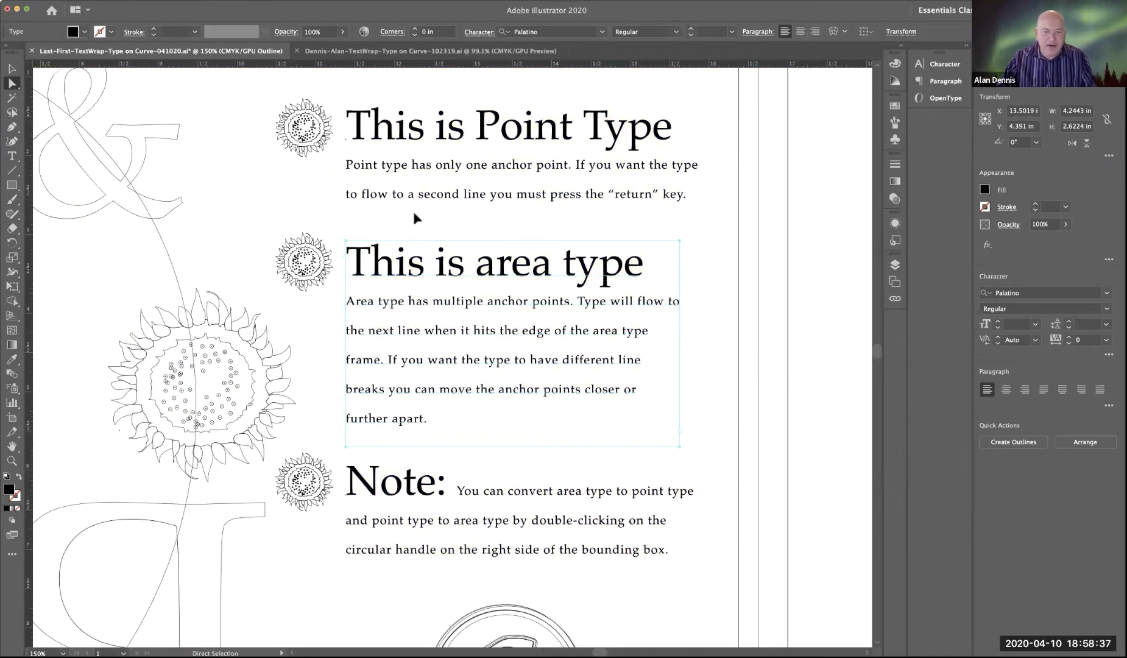
left_click(413, 213)
left_click(679, 241)
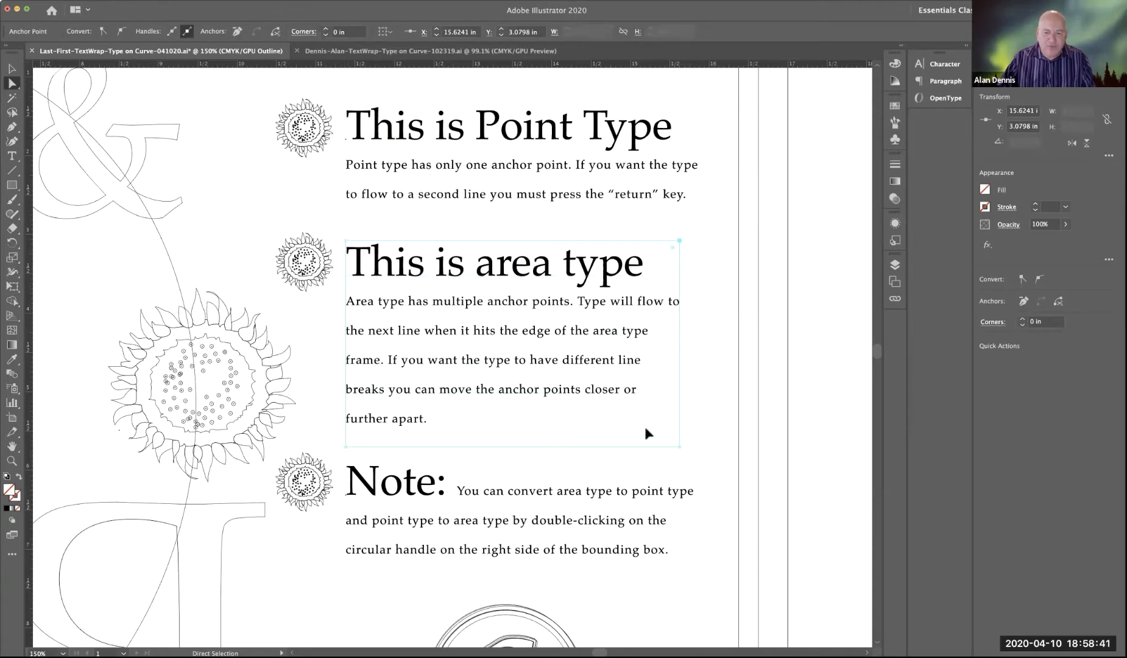
left_click(679, 447)
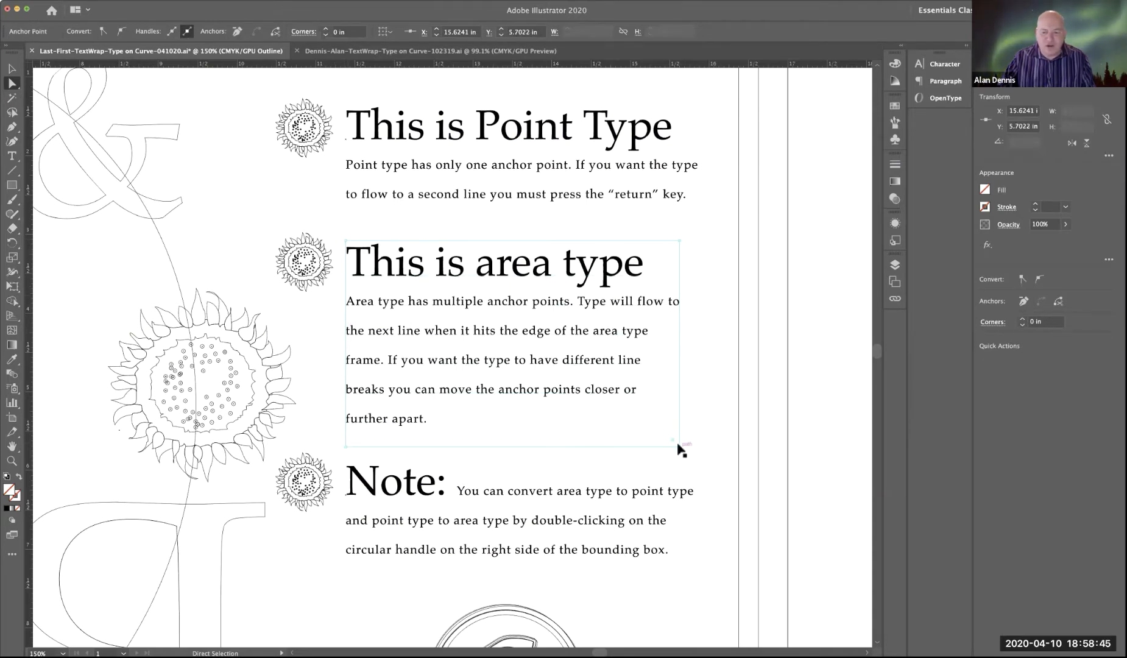
Step: Try reshaping the area type frame by its lower-right anchor, right edge and bounding-box corner, undoing each change, and return to Preview view
left_click_drag(680, 448, 515, 335)
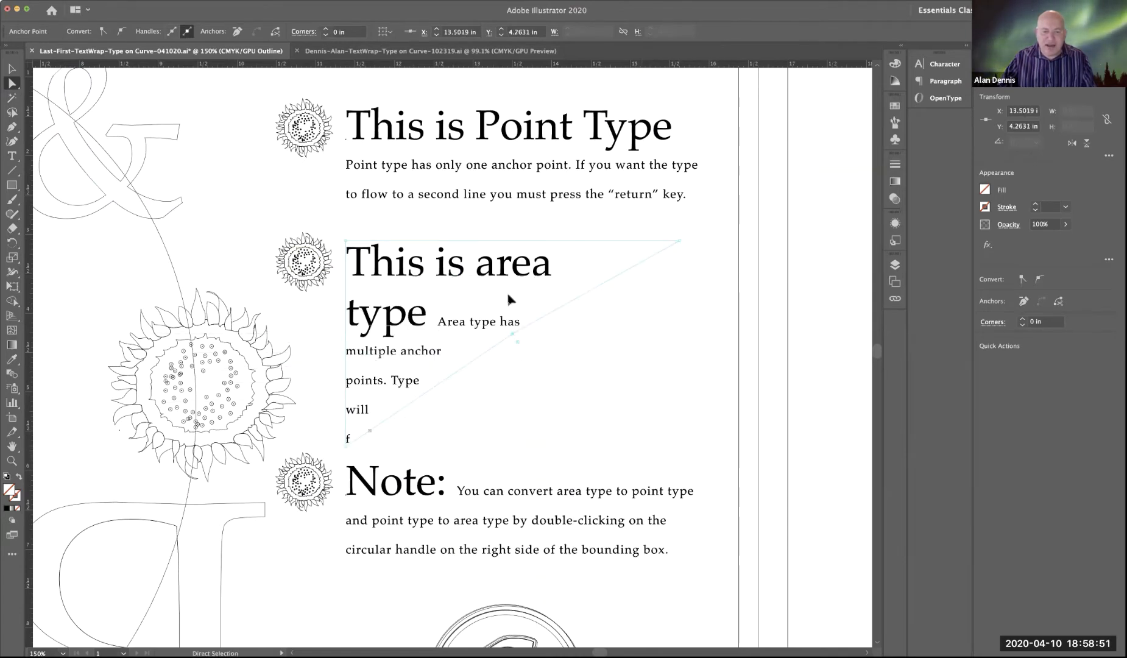
key("super+z")
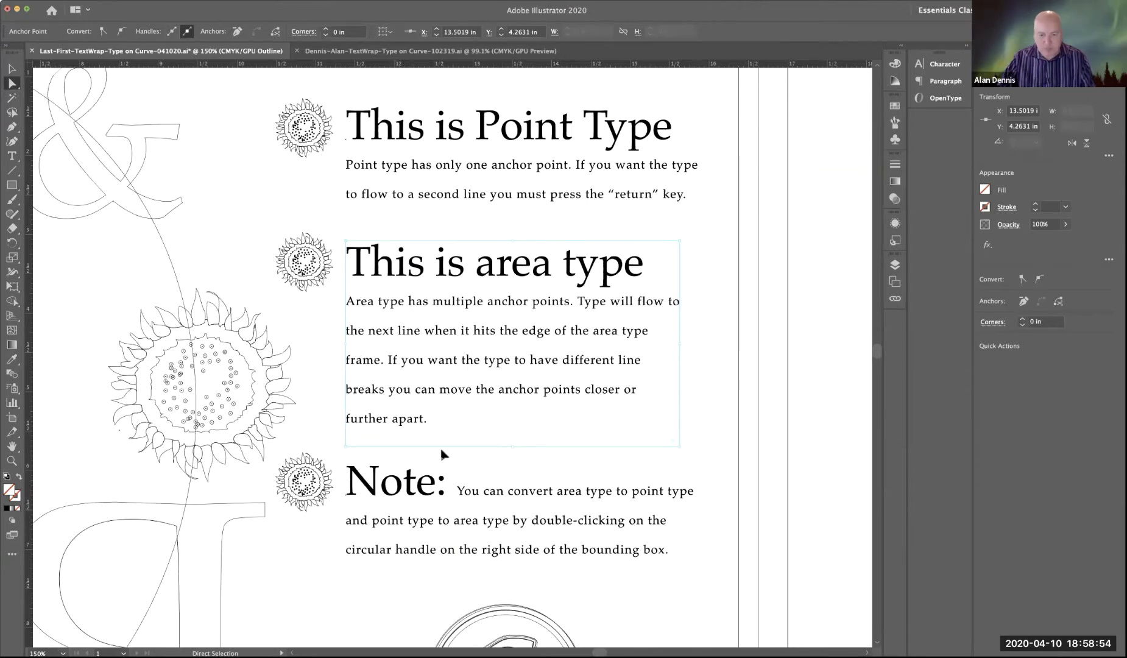
left_click(681, 403)
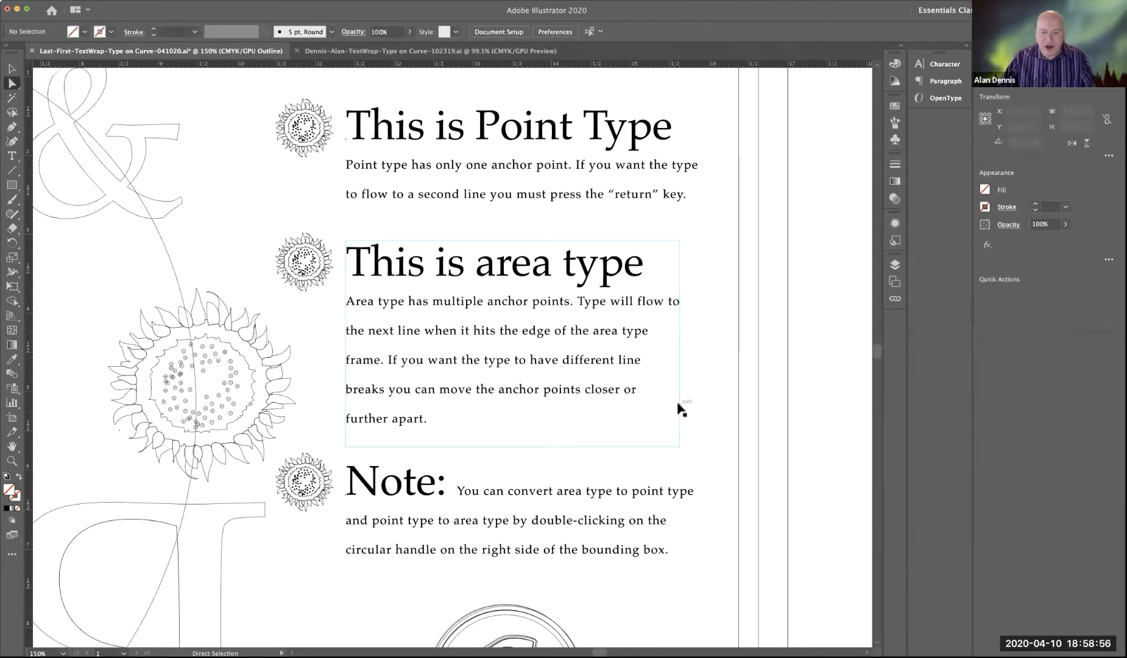
left_click(677, 403)
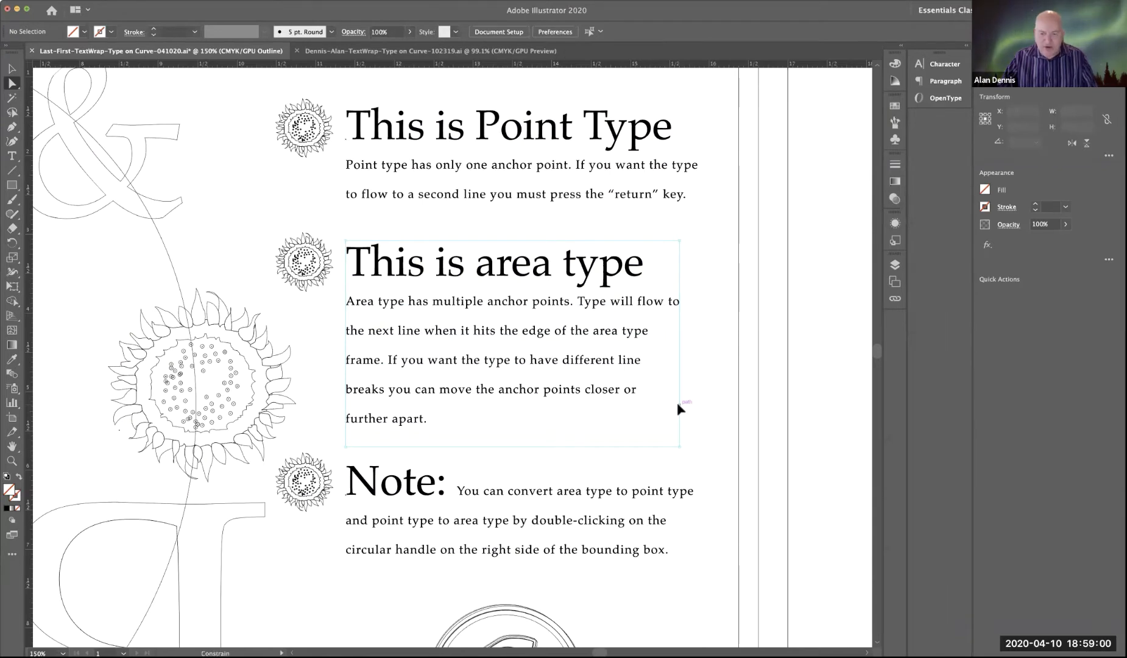
left_click_drag(677, 403, 556, 431)
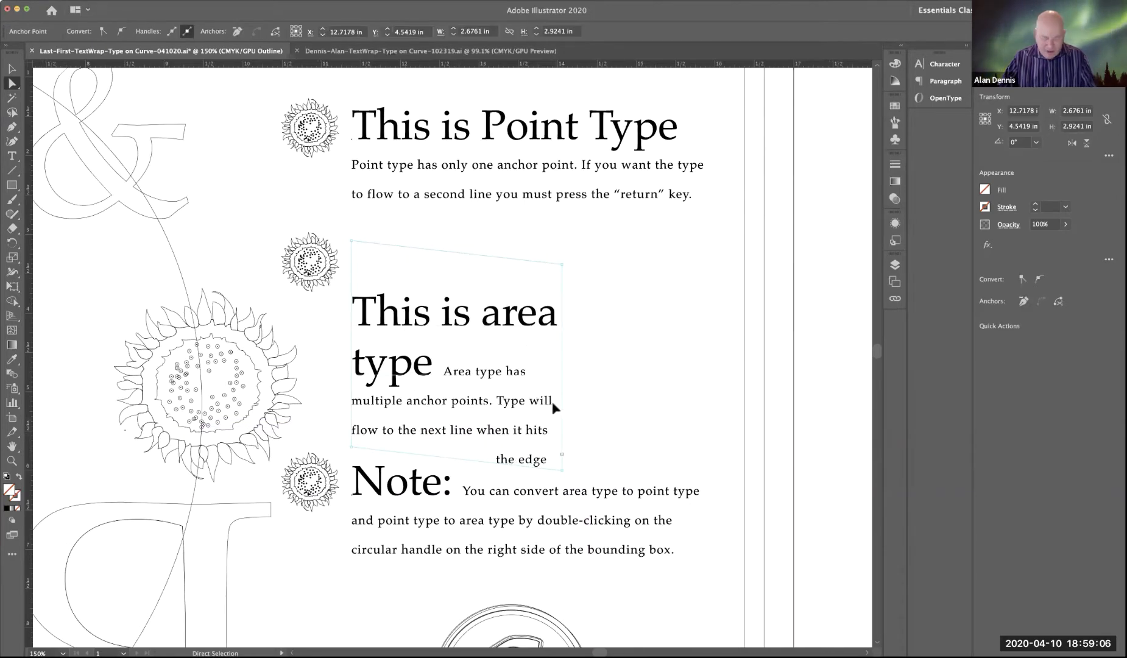
key("super+z")
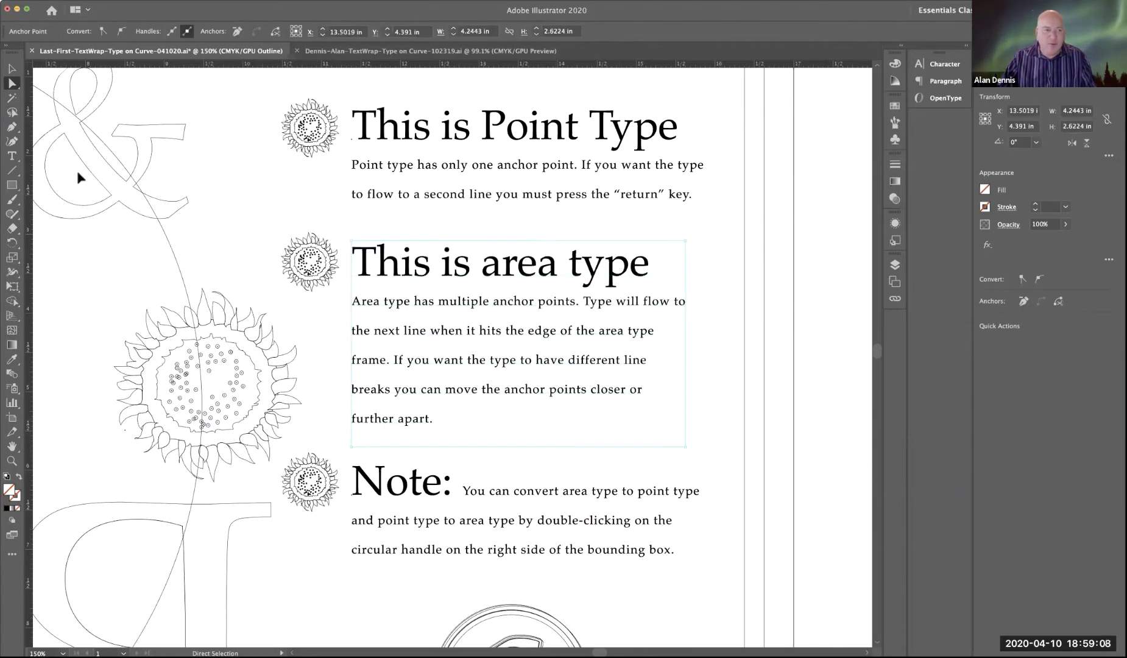
left_click(16, 72)
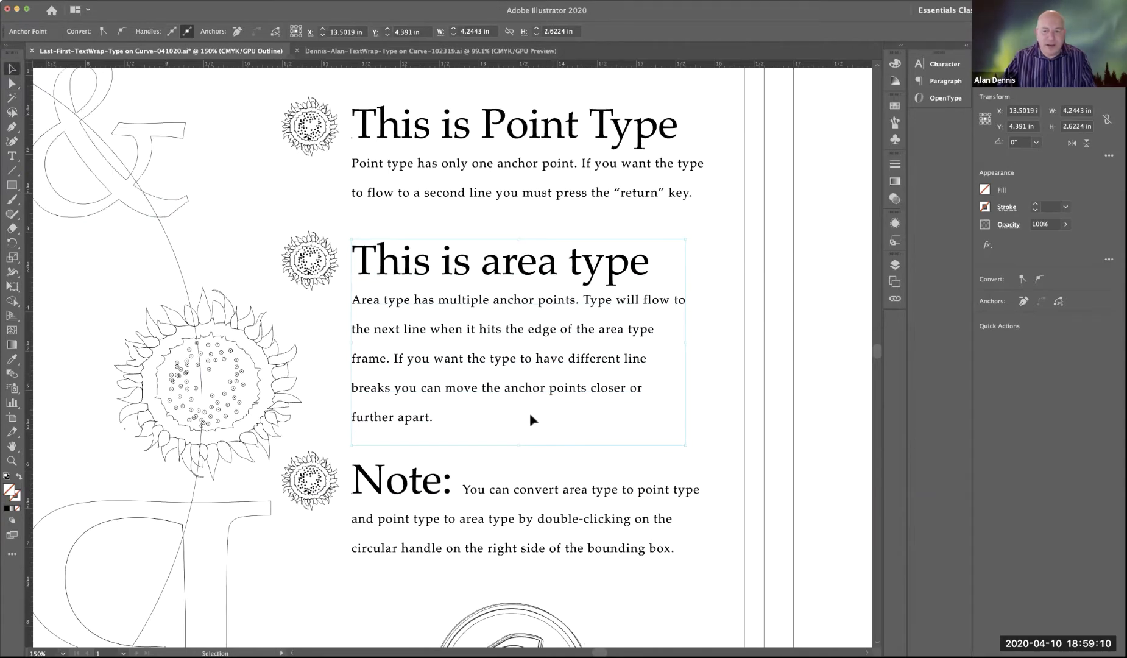
left_click_drag(687, 452, 548, 499)
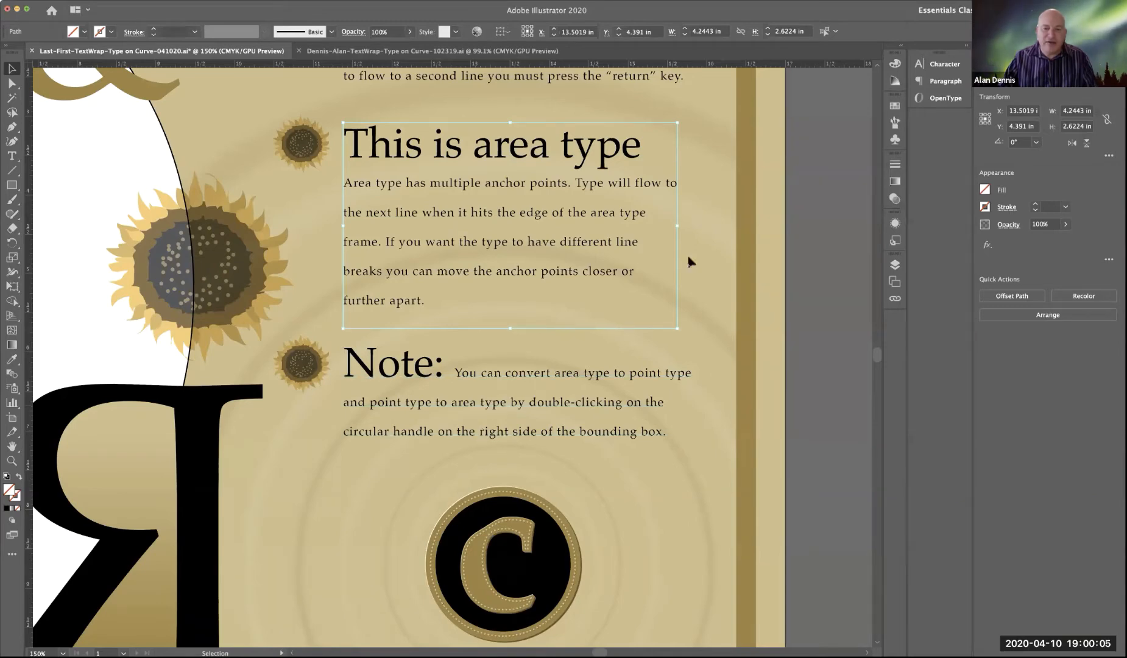
Step: Convert the "This is area type" block to point type, check it in Outline view, and return to Preview view
left_click(606, 243)
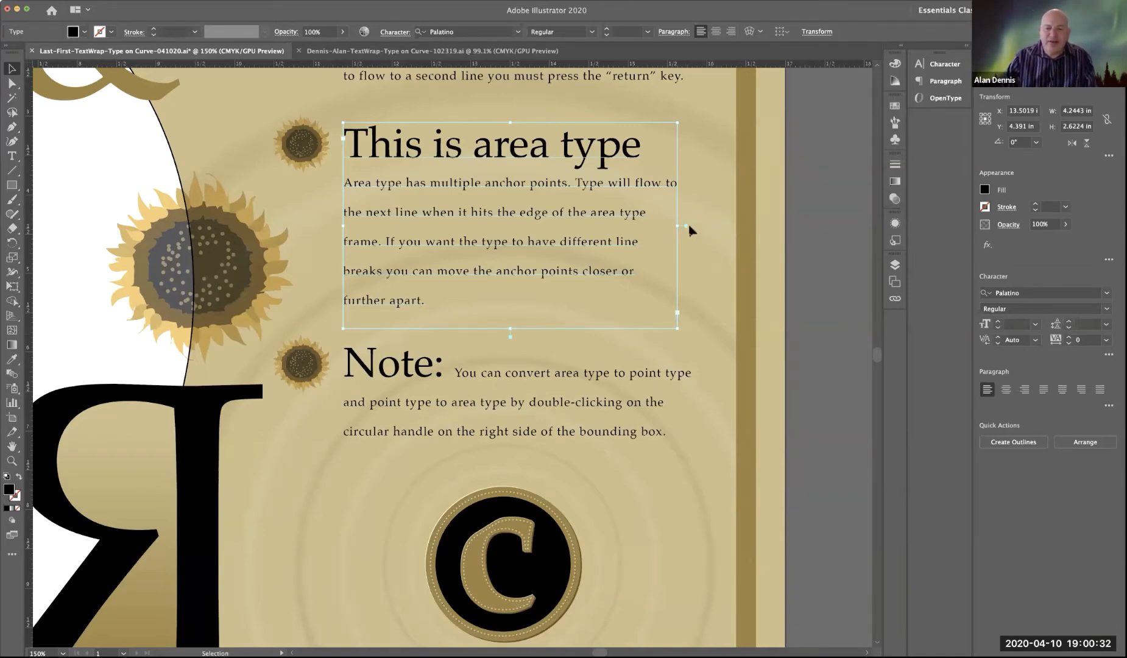
key("super+y")
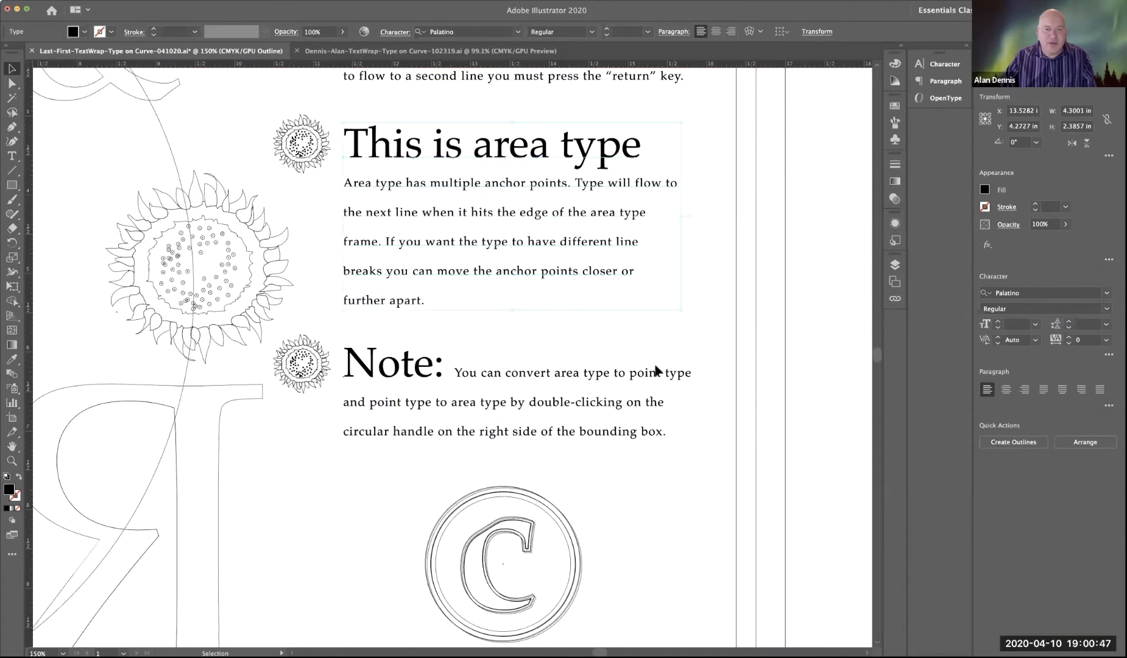
key("a")
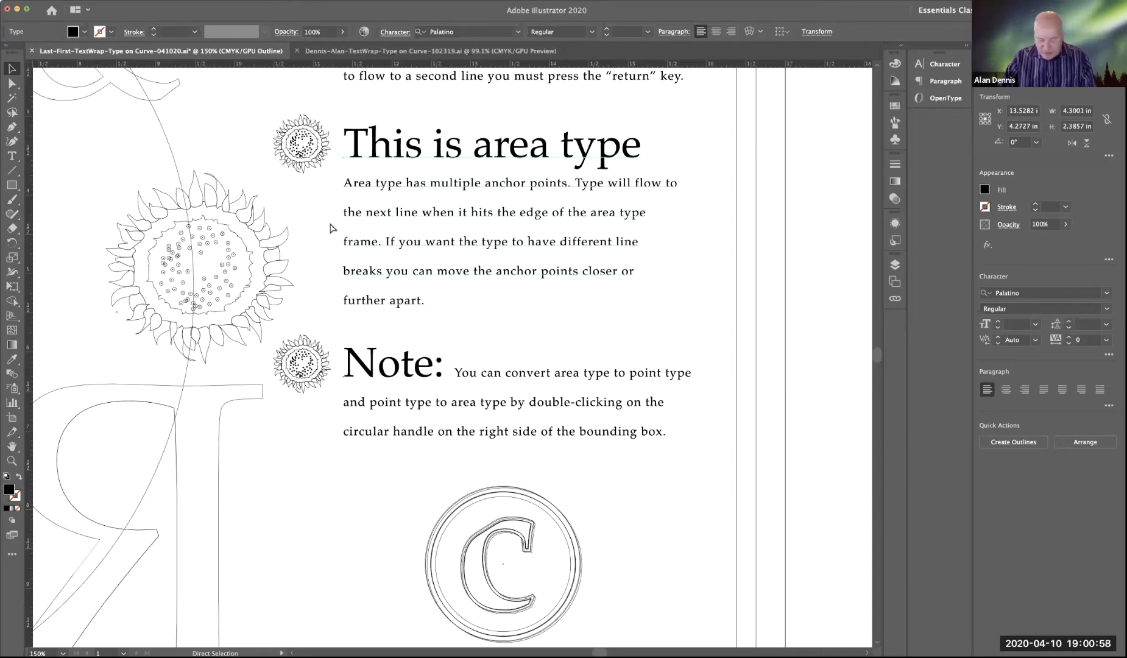
key("super+y")
key("v")
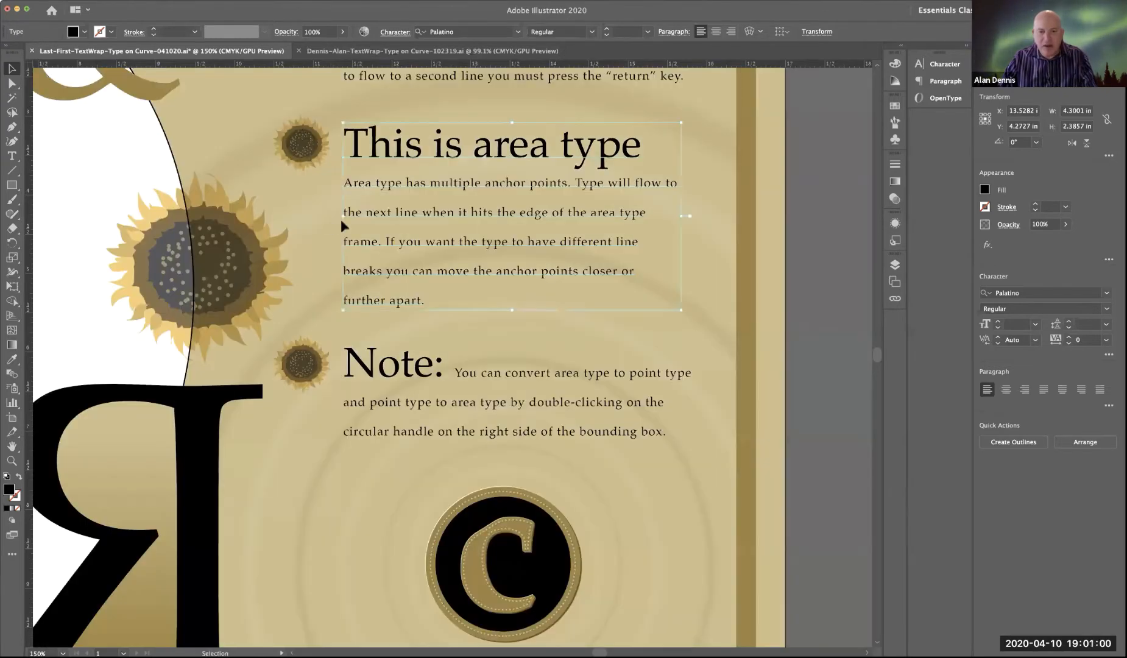
Step: Try narrowing the converted point type block to about 2.19 in, examine its letterforms up close, and undo the change
left_click_drag(655, 216, 514, 216)
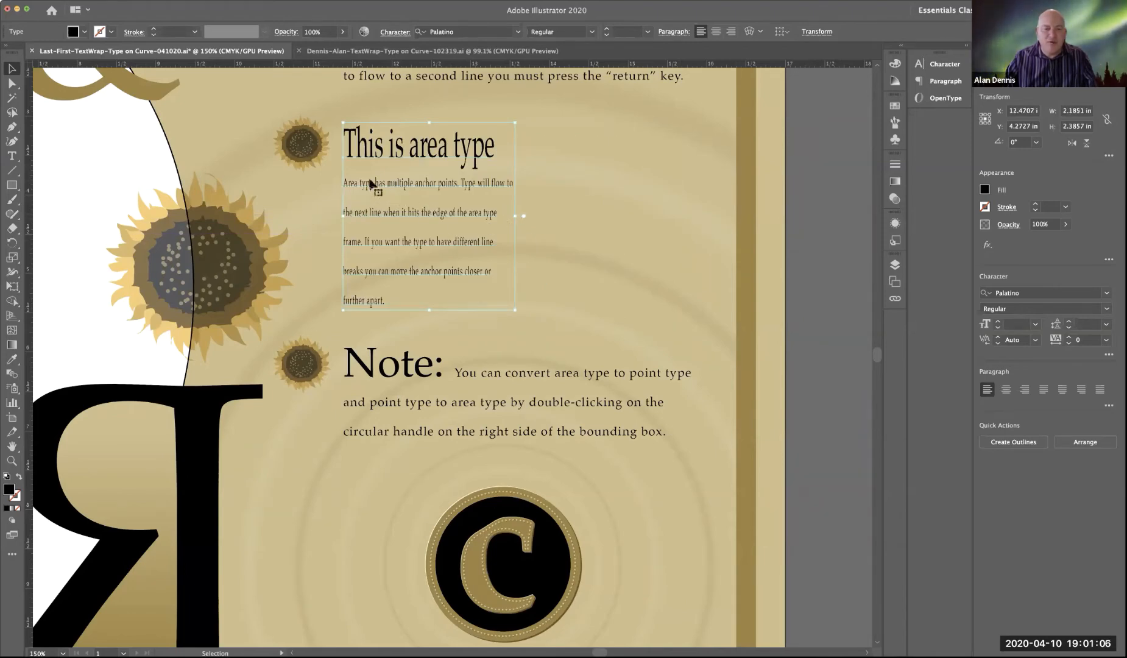
left_click(399, 195)
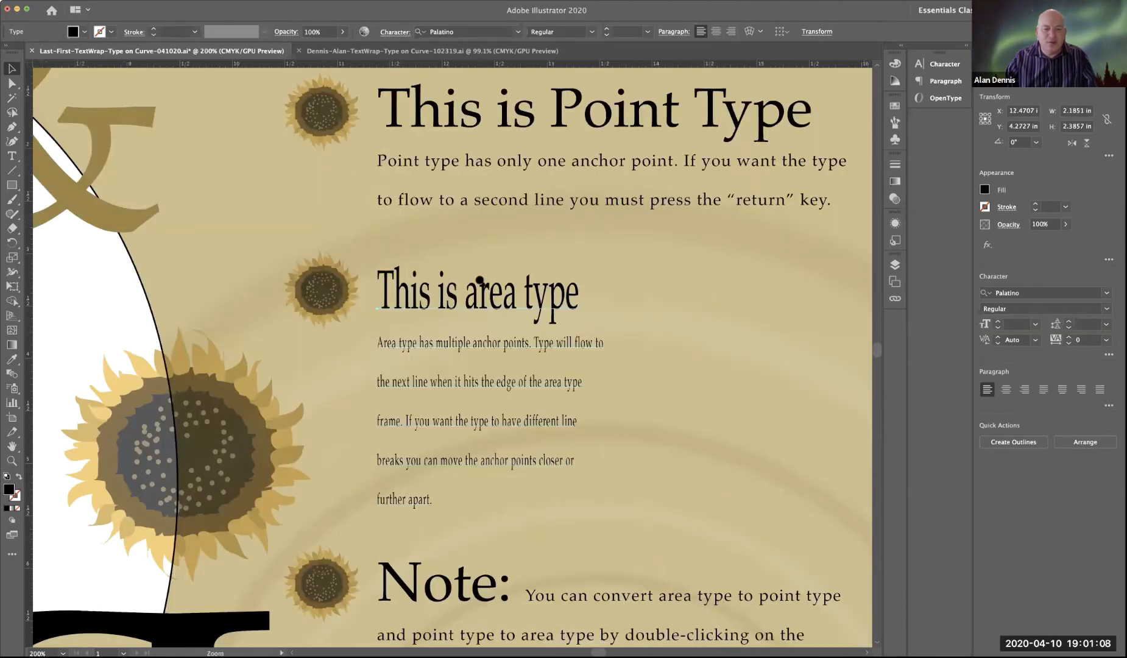
left_click(481, 280)
left_click(444, 408)
left_click_drag(440, 344, 405, 275)
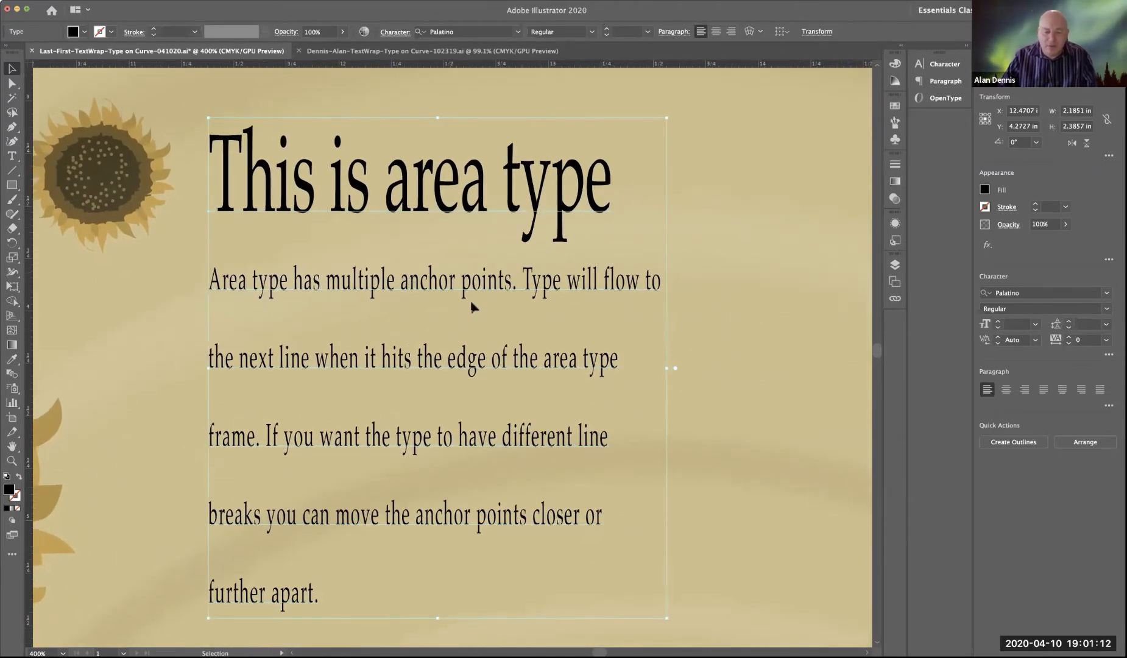
key("super+z")
Step: Try squeezing the "This is area type" block to about 1.22 in wide from its right side, and undo the change
left_click_drag(710, 367, 472, 386)
left_click_drag(692, 389, 424, 374)
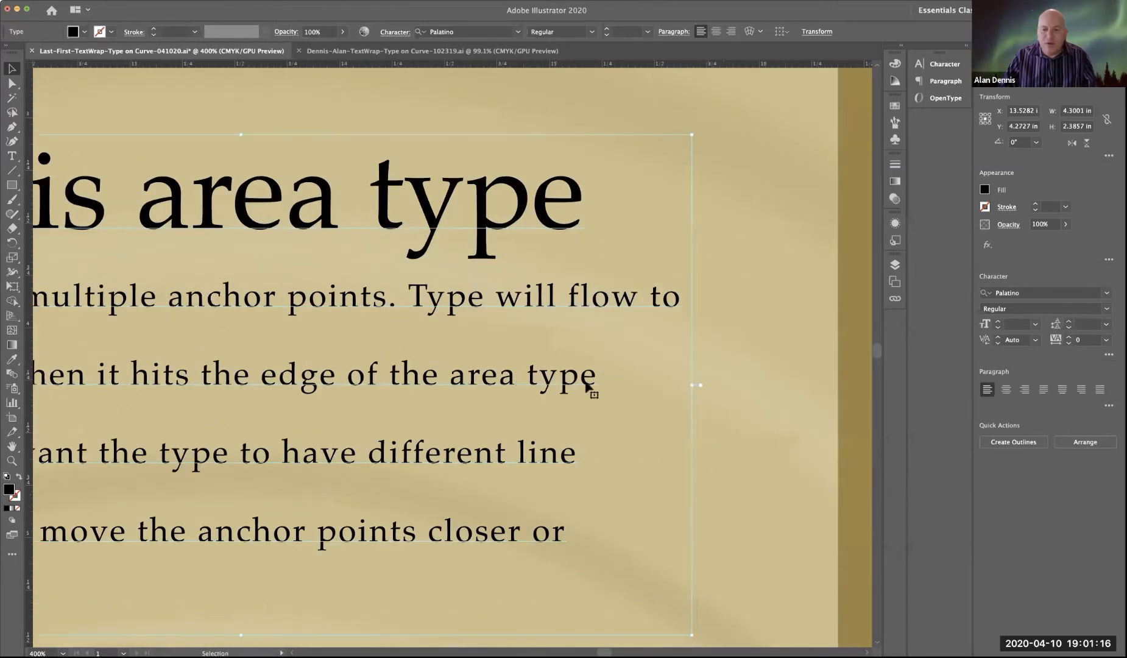
left_click(480, 383, "alt")
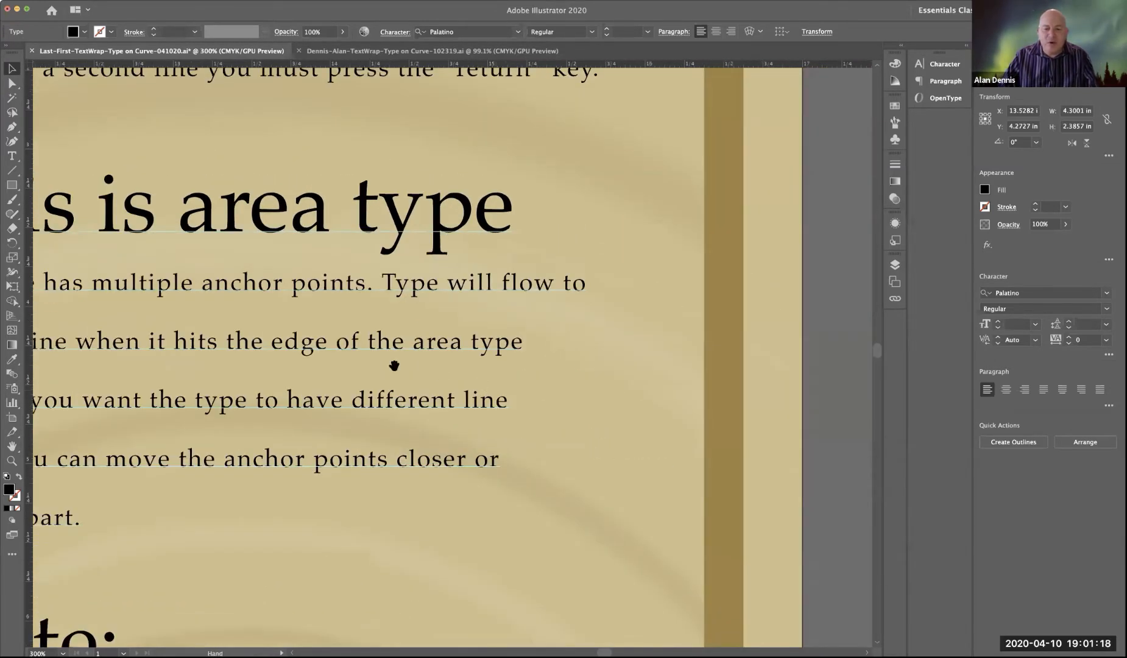
scroll(543, 365, "left", 5)
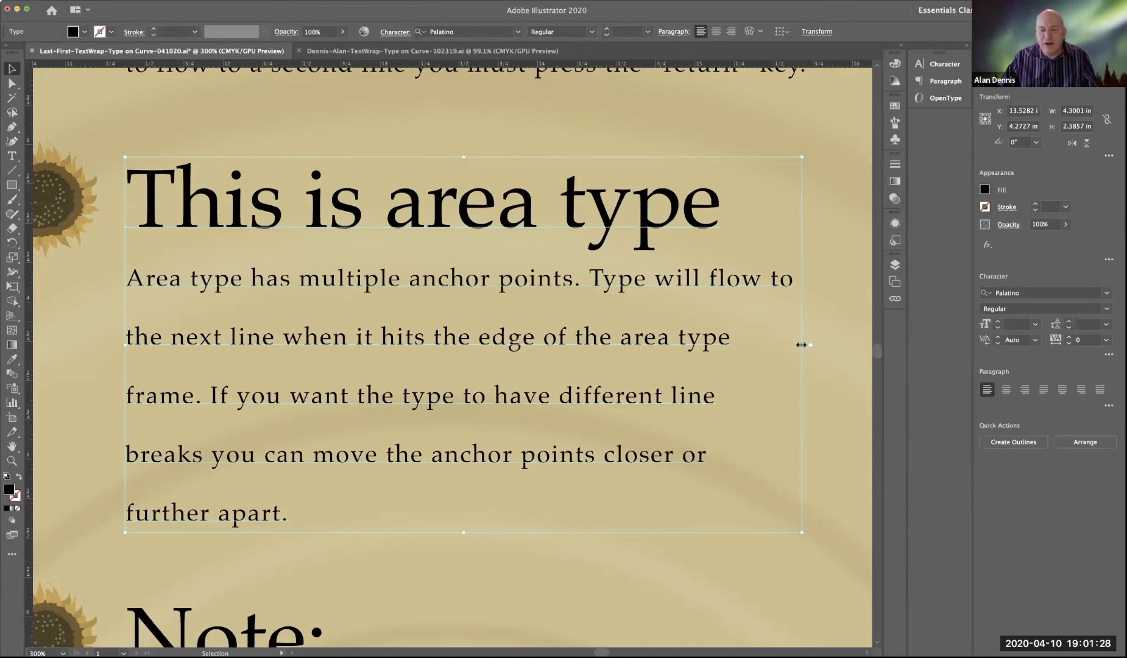
left_click_drag(801, 345, 320, 336)
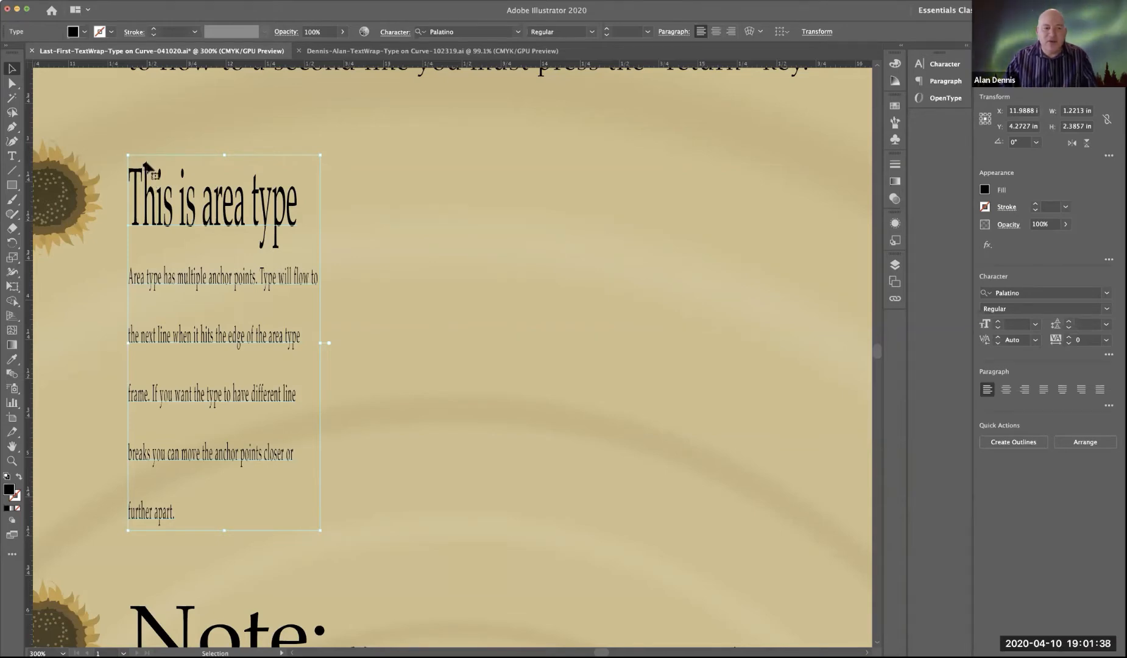
key("a")
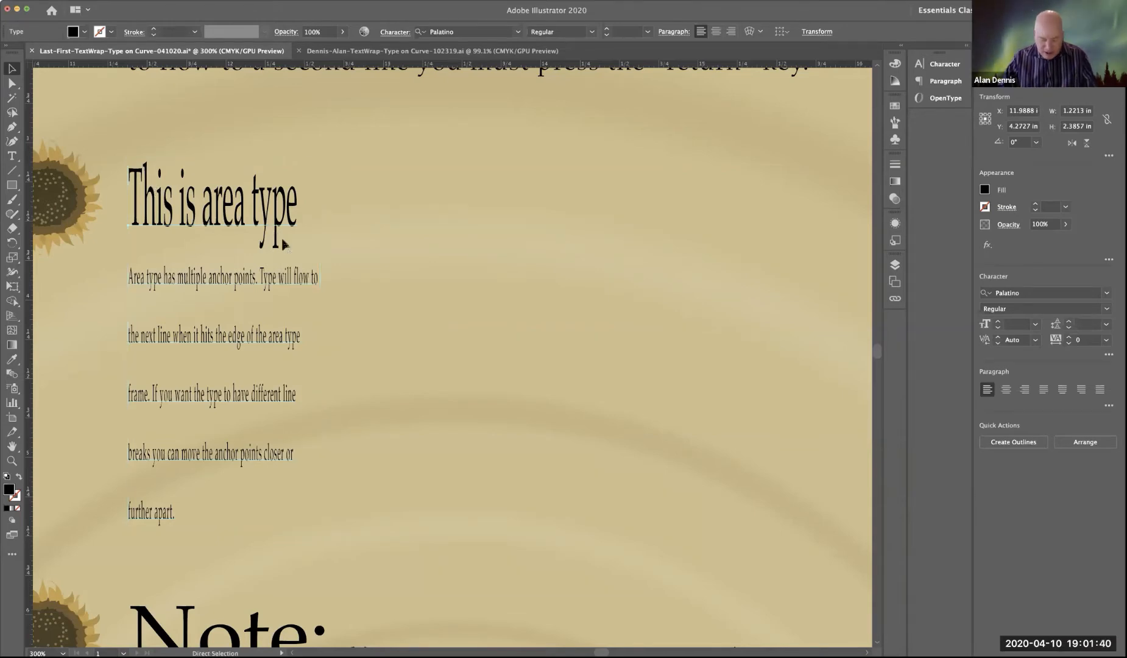
key("super+z")
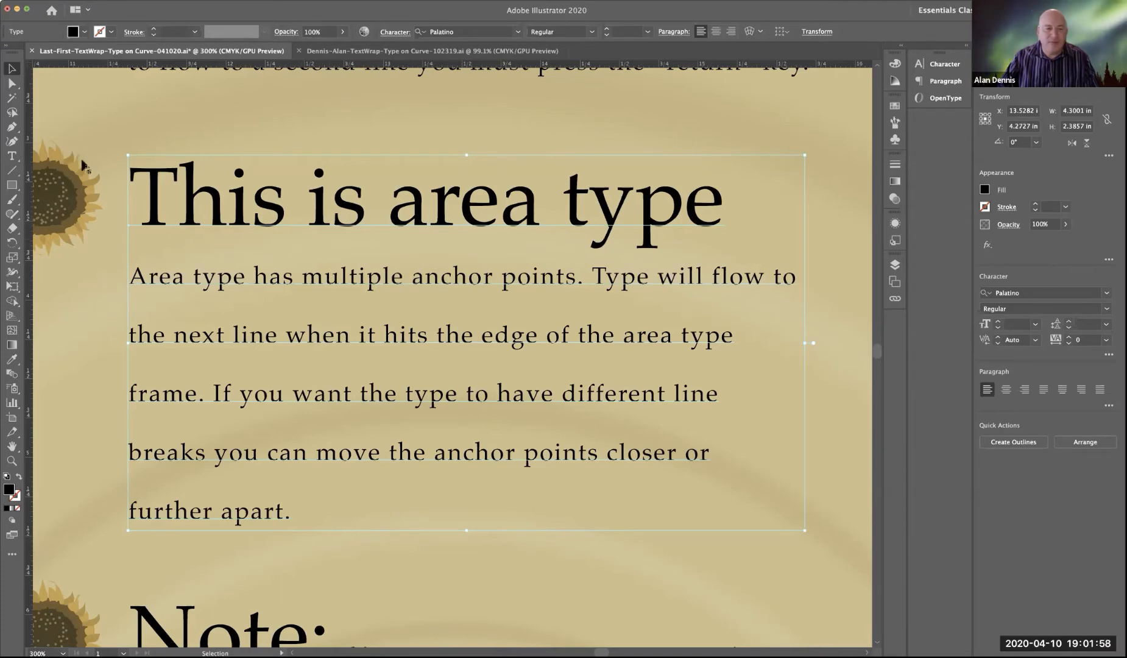
Step: Reselect the block, try stretching it from the lower-right corner to about 5.62 in wide, and undo the change
left_click(13, 82)
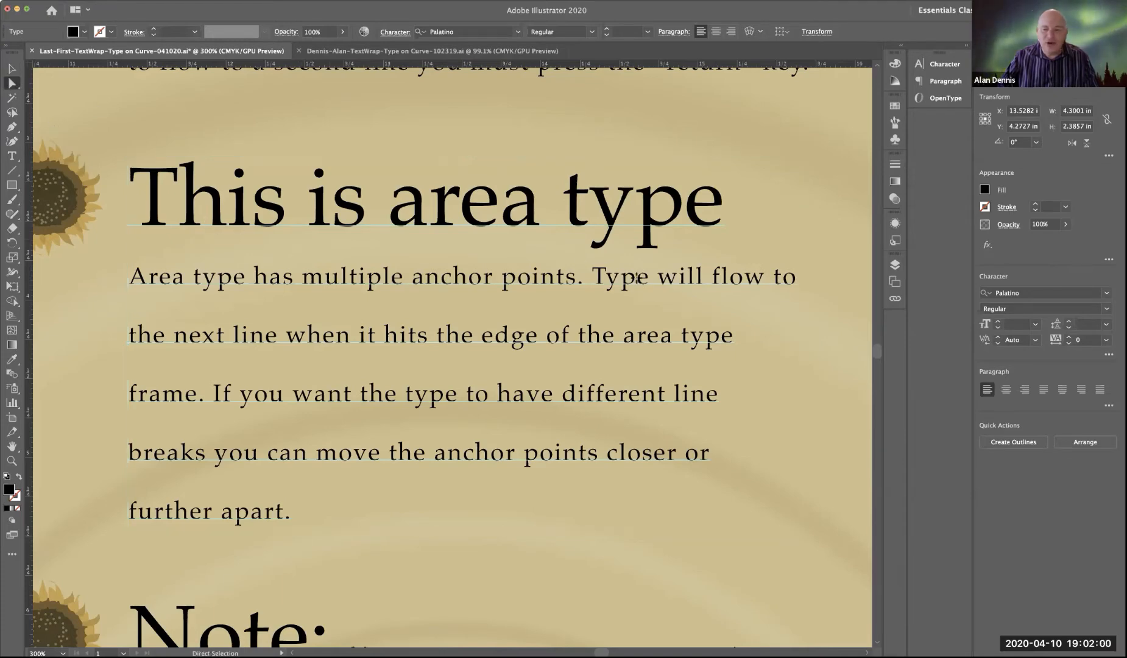
left_click(769, 351)
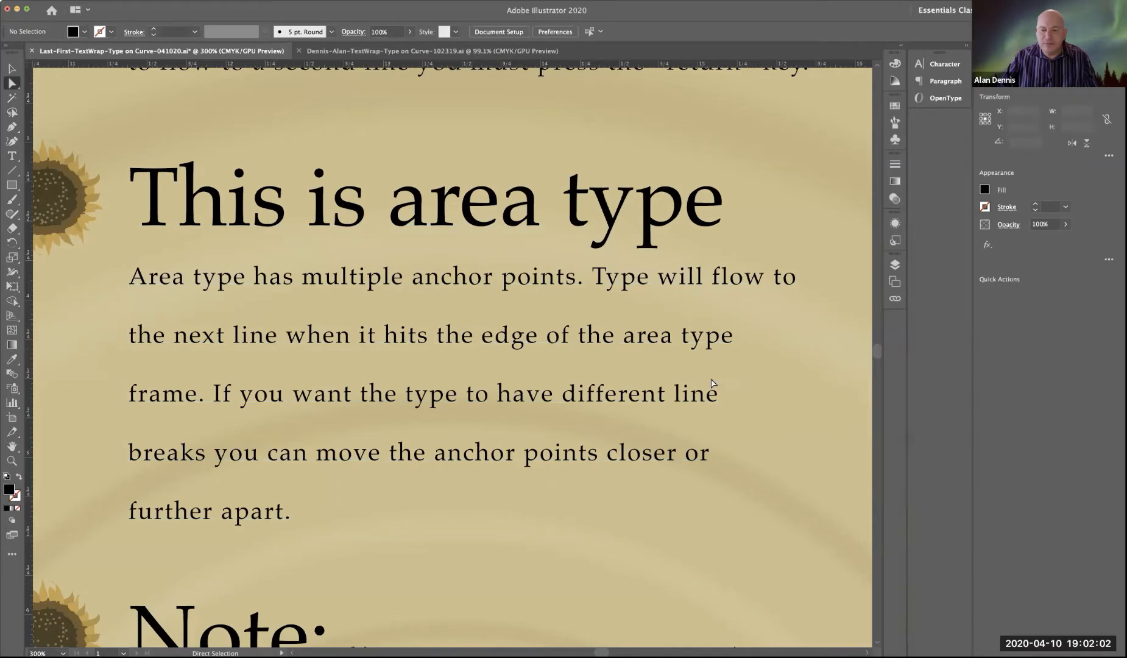
key("v")
left_click(619, 331)
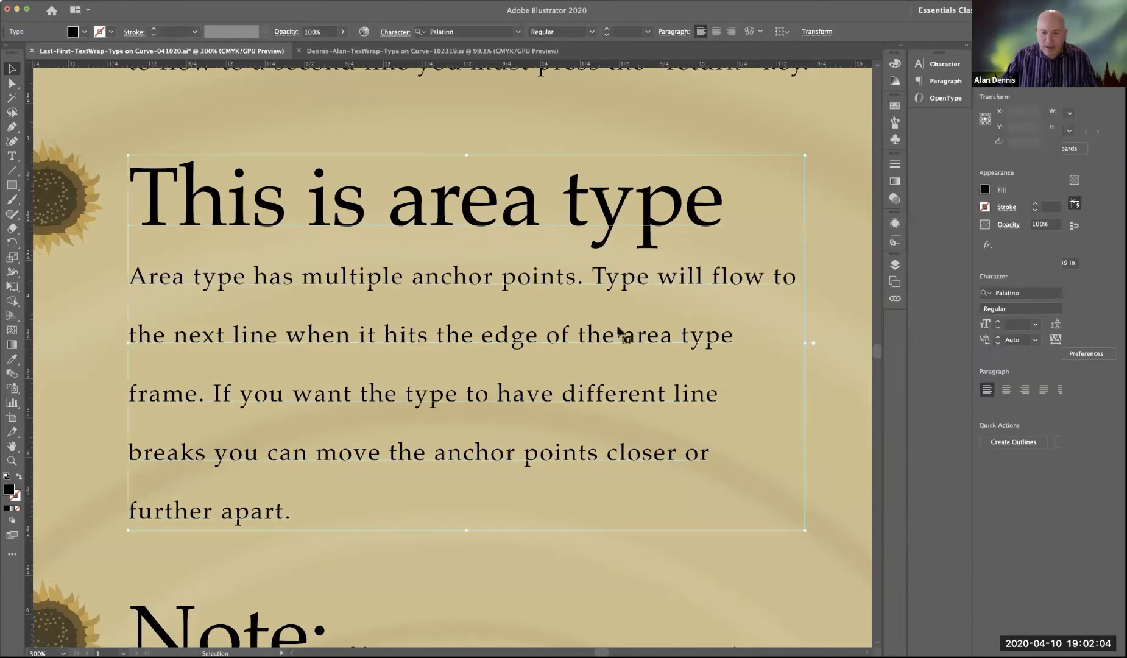
left_click_drag(804, 530, 872, 531)
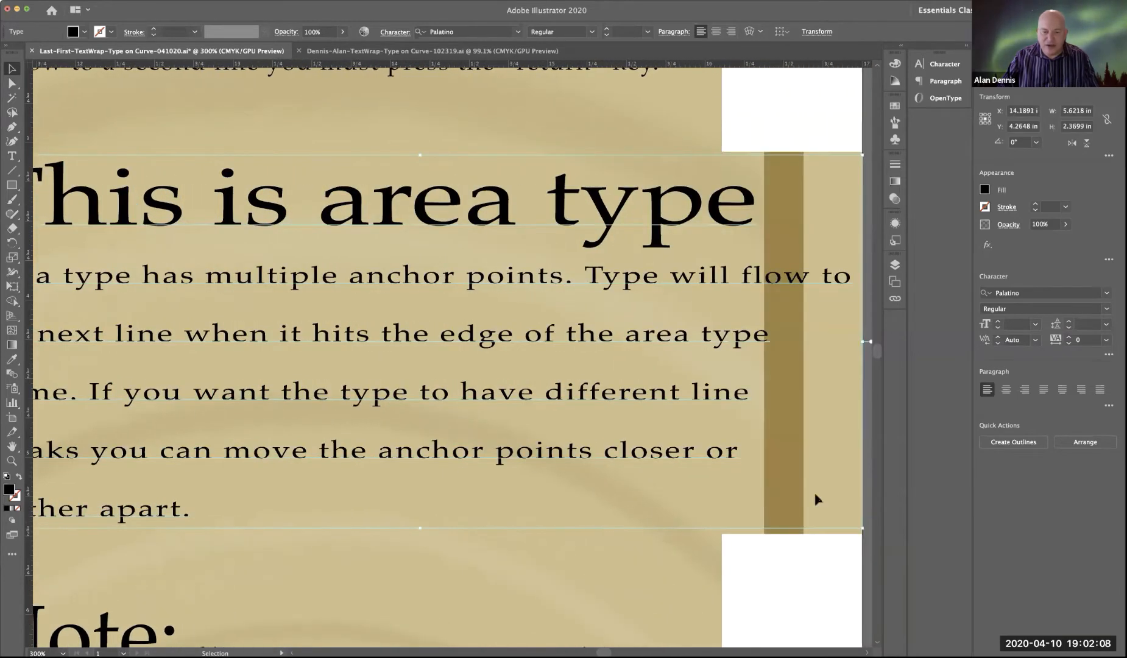
key("super+z")
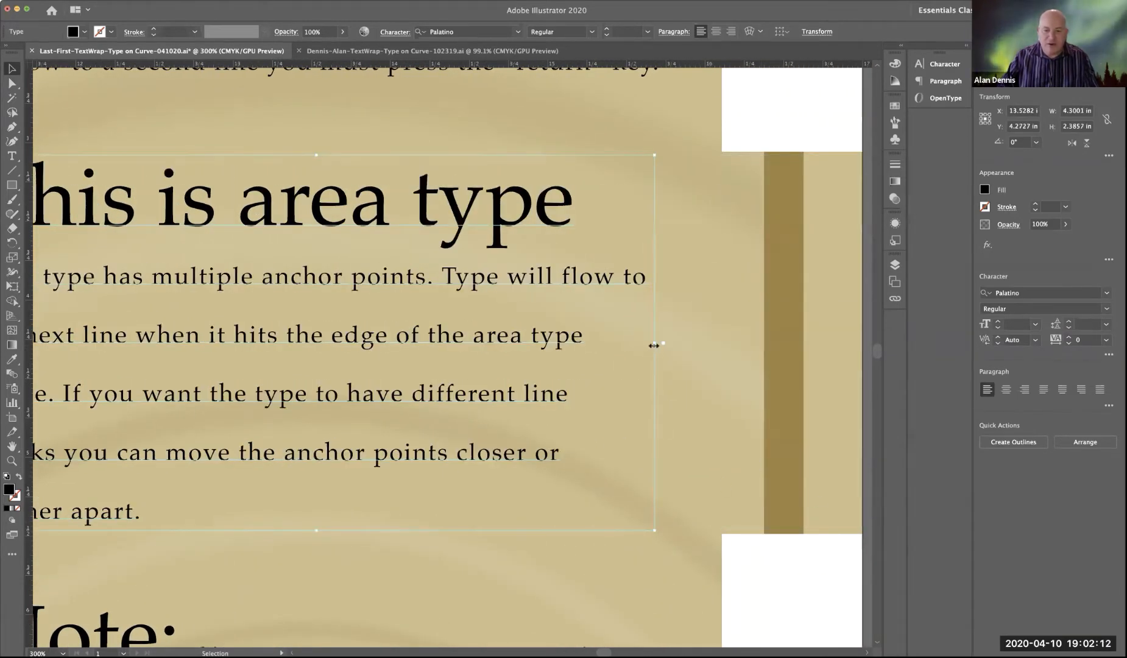
Step: Try narrowing the block to about 3.48 in, undo that, convert the block back to area type, and deselect it
left_click_drag(654, 345, 524, 331)
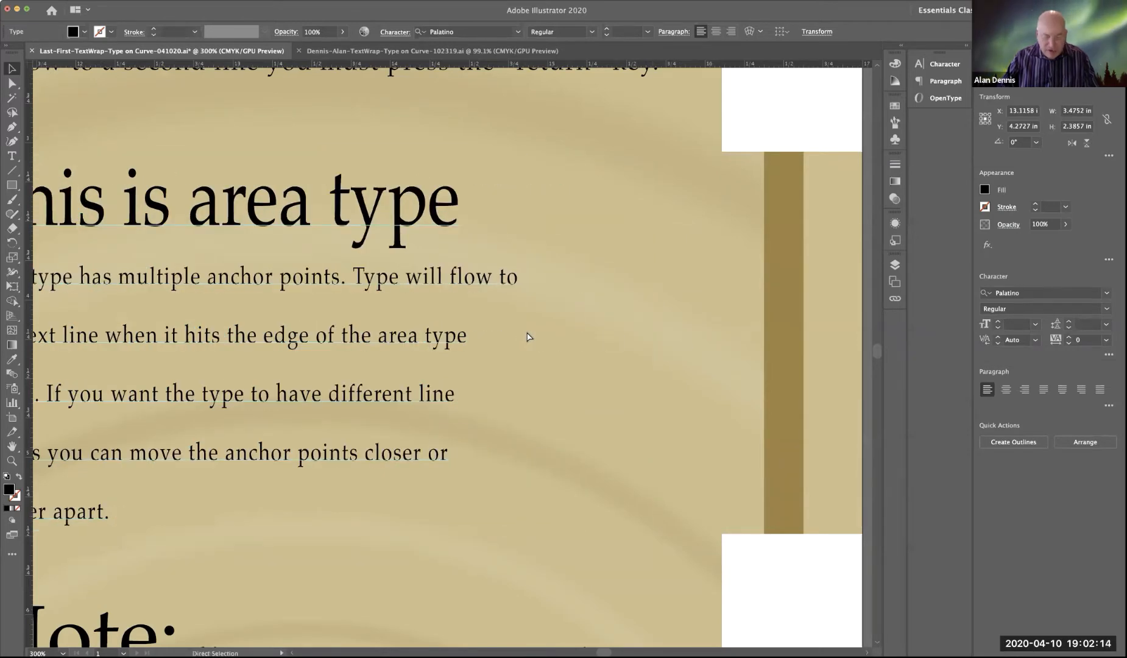
key("super+z")
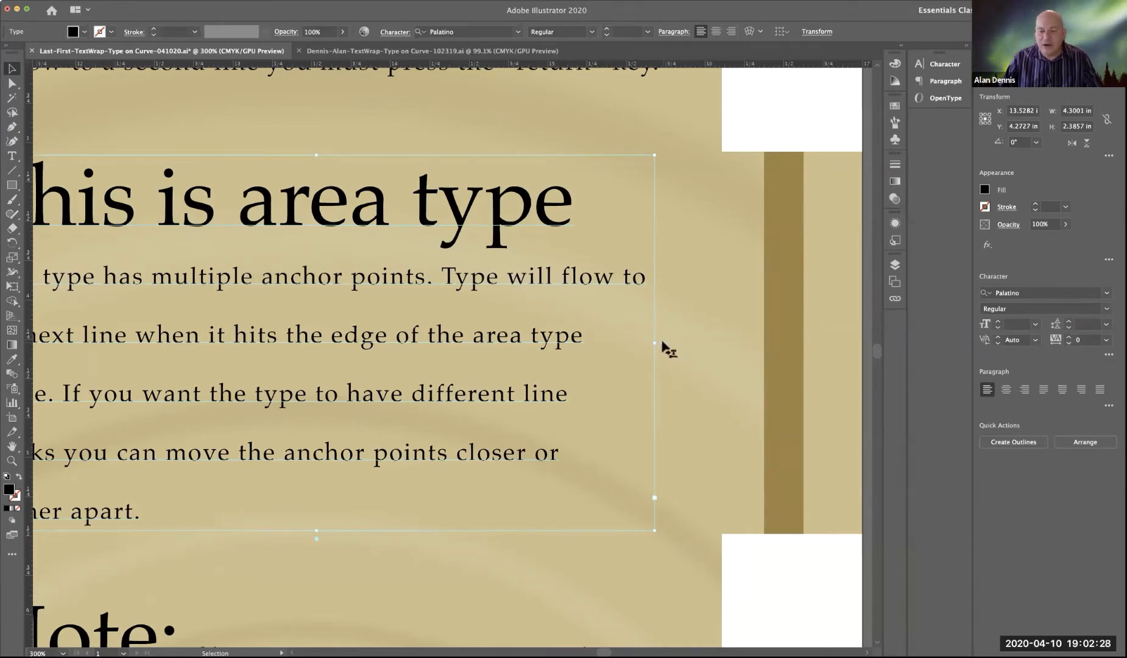
left_click(669, 360)
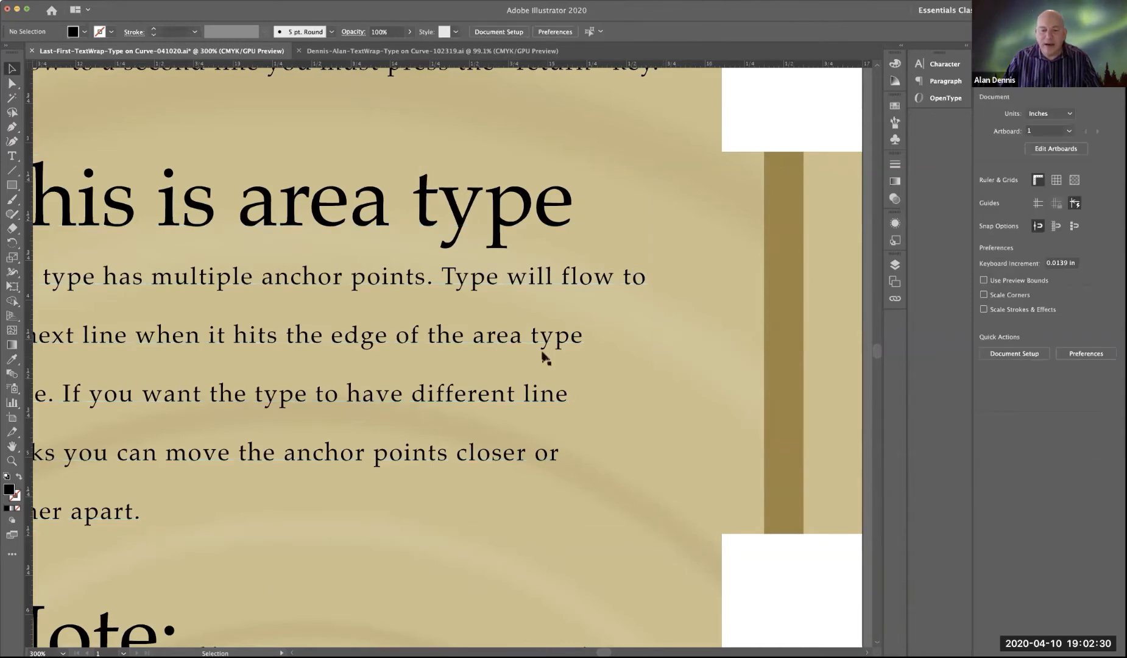
Step: Try narrowing the "This is area type" block to about 2.94 in wide, undo the change, and deselect everything
left_click(541, 357)
left_click_drag(654, 344, 503, 357)
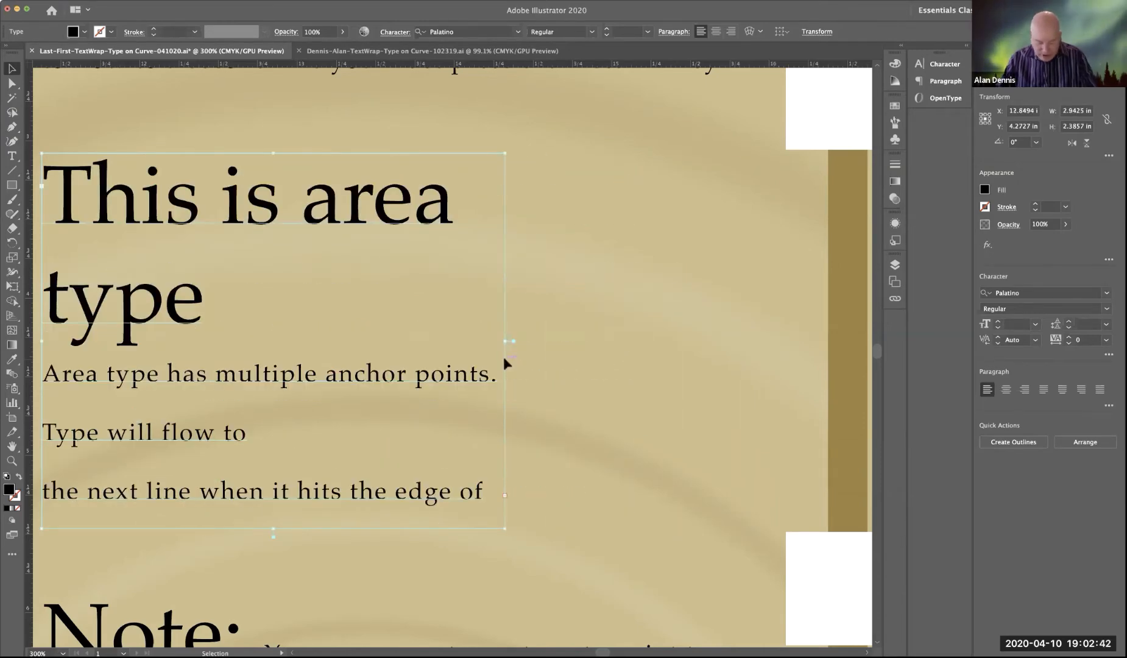
key("super+a")
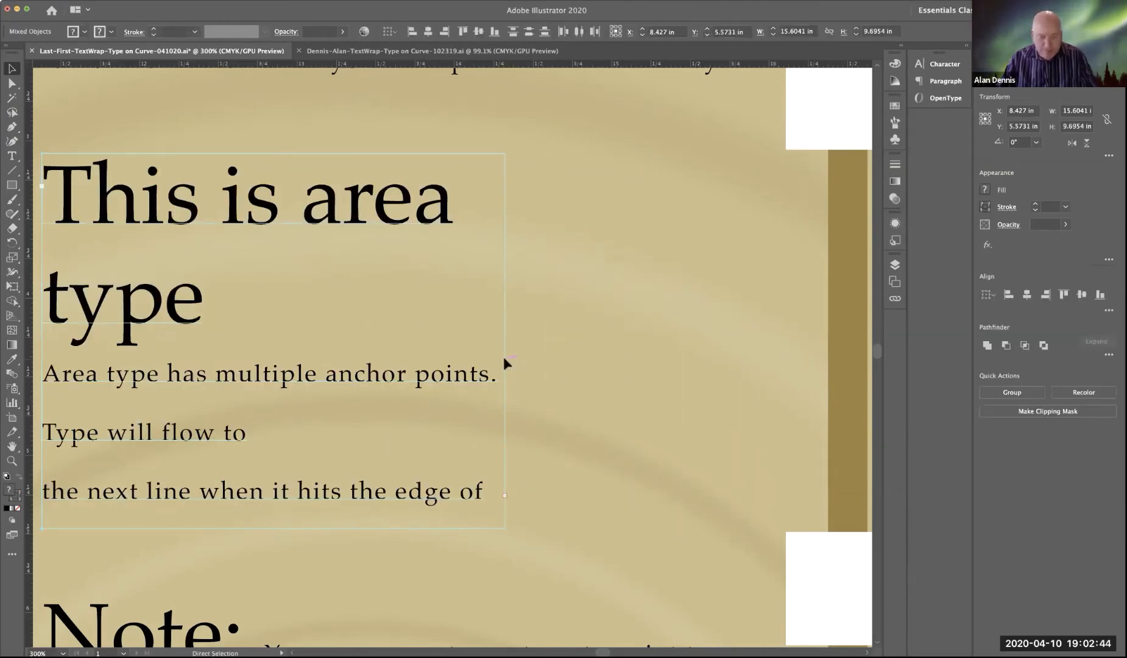
key("super+space")
left_click_drag(506, 368, 474, 371)
left_click(474, 371, "alt+super")
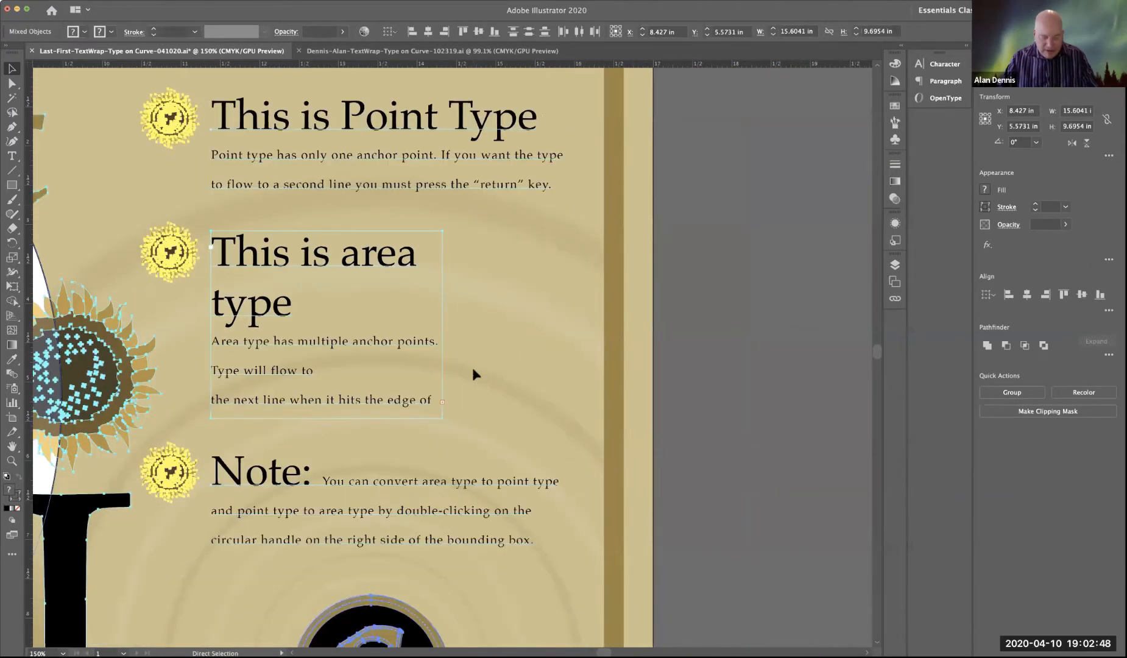
key("super+z")
left_click(698, 373)
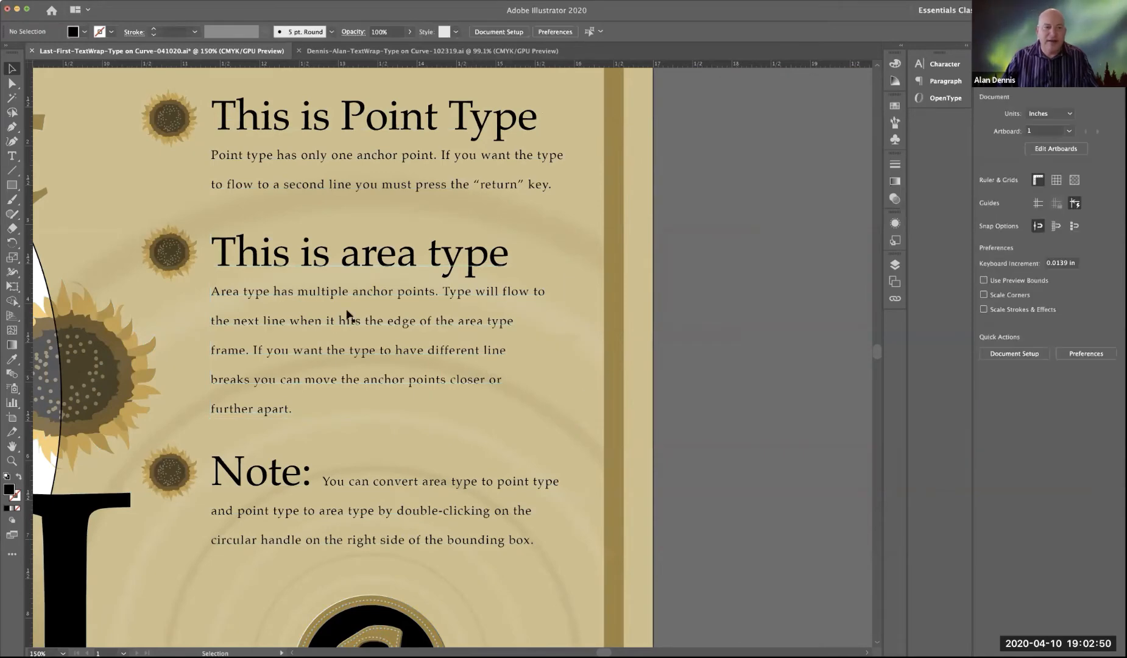
Step: Fit the whole artboard in view, display the layer list, and collapse the Type layer
key("space")
left_click_drag(408, 297, 585, 300)
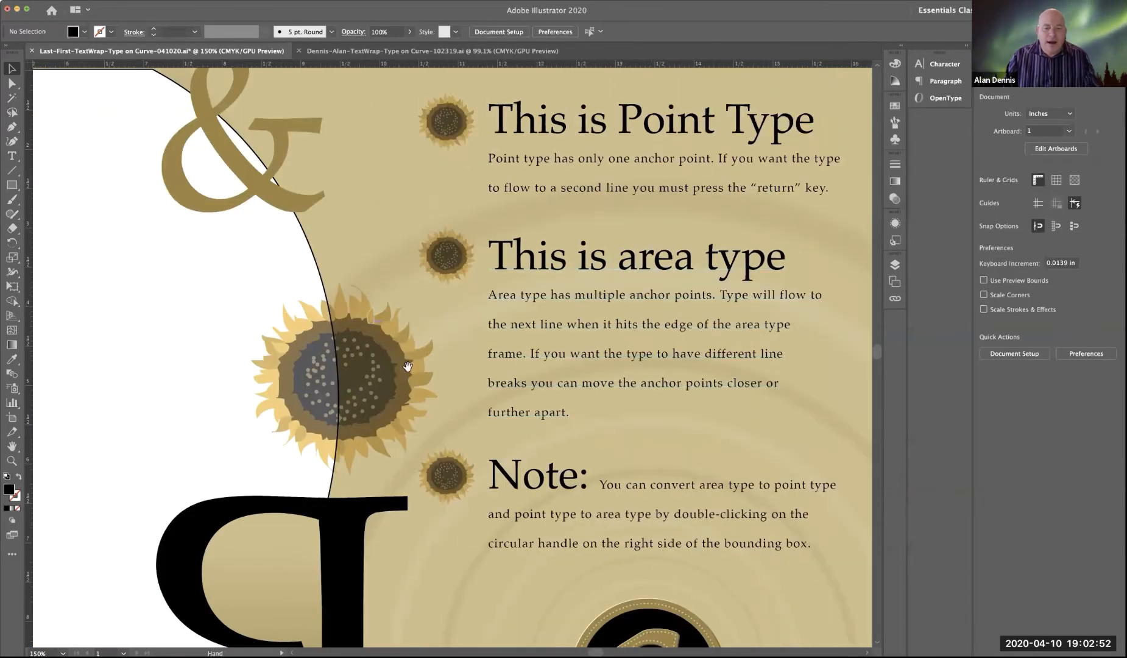
mouse_move(513, 420)
left_mouse_down()
mouse_move(464, 308)
mouse_move(531, 335)
mouse_move(500, 395)
mouse_move(503, 436)
left_mouse_up()
left_click_drag(572, 440, 585, 279)
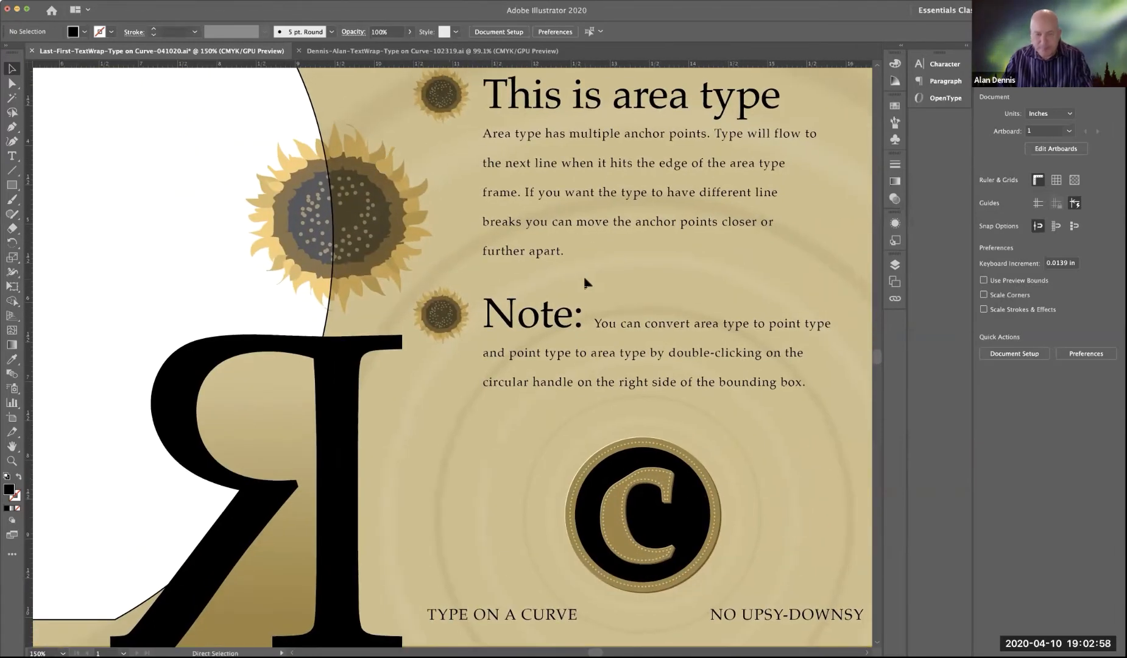
key("super+0")
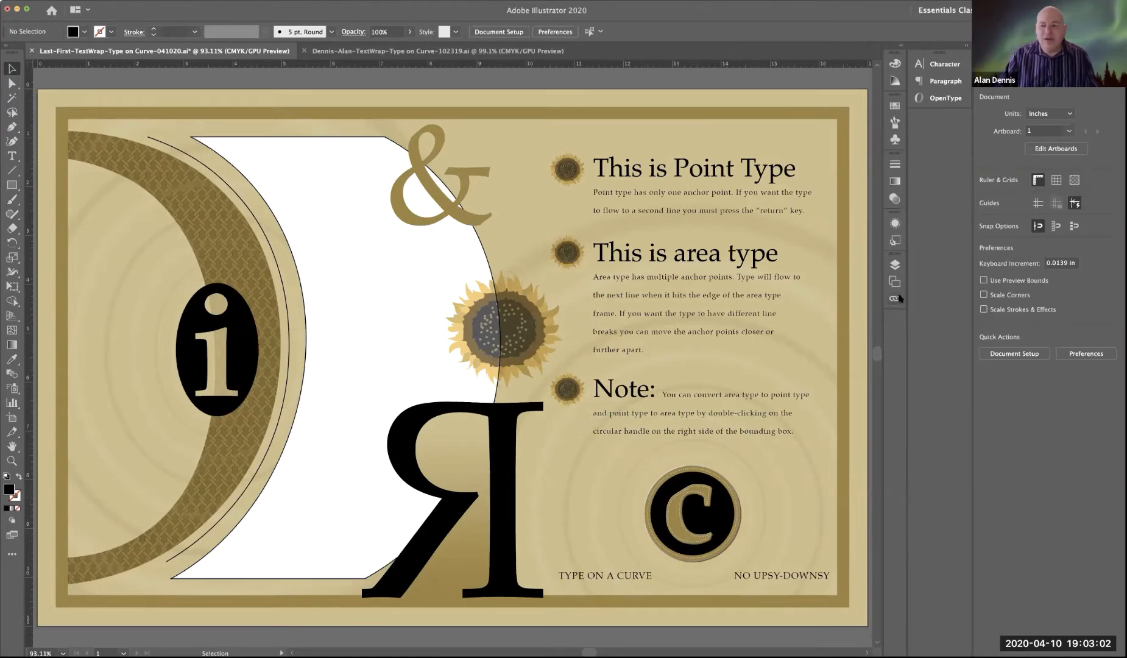
left_click(894, 265)
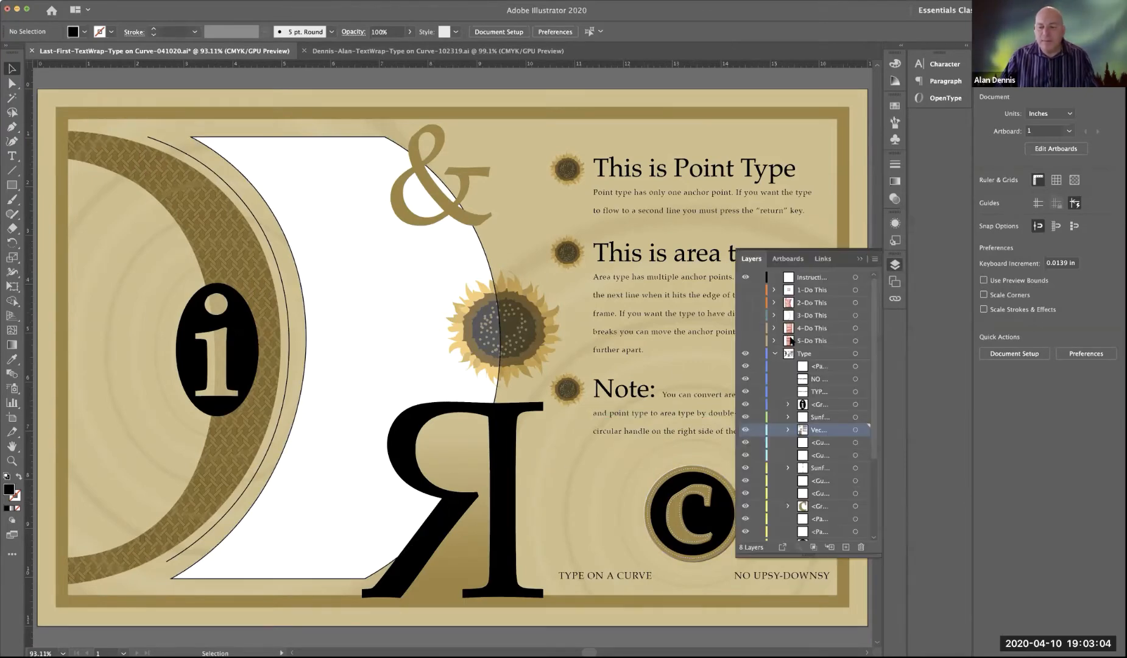
left_click(774, 354)
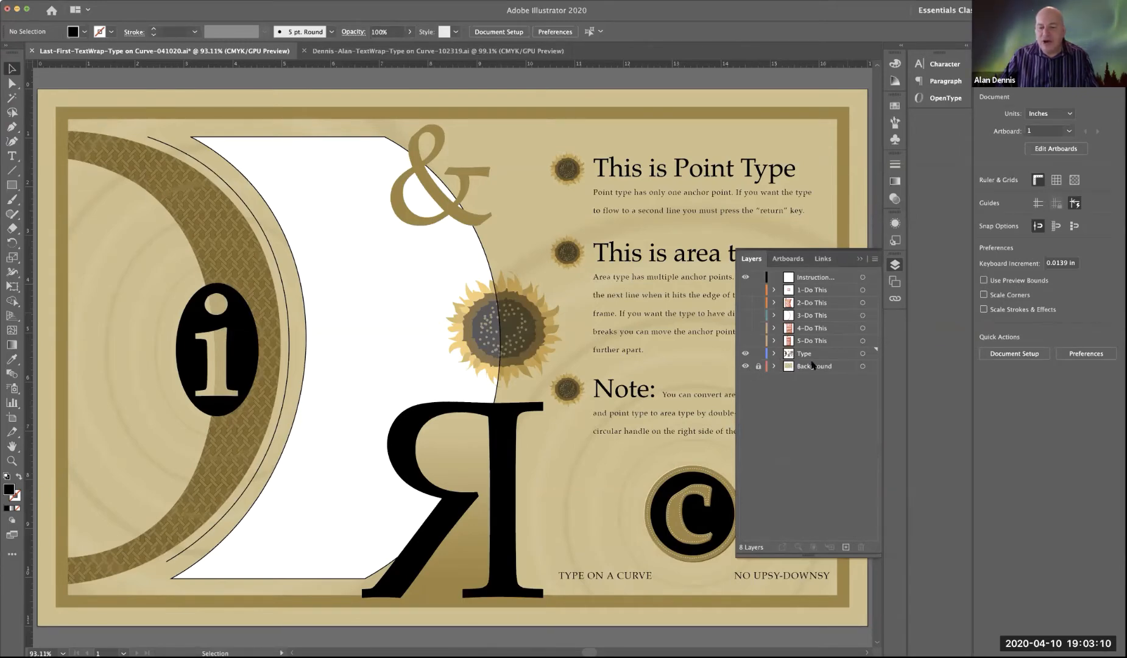
Step: Toggle the Type layer's visibility off and on, and show the 1-Do This instruction layer
left_click(745, 355)
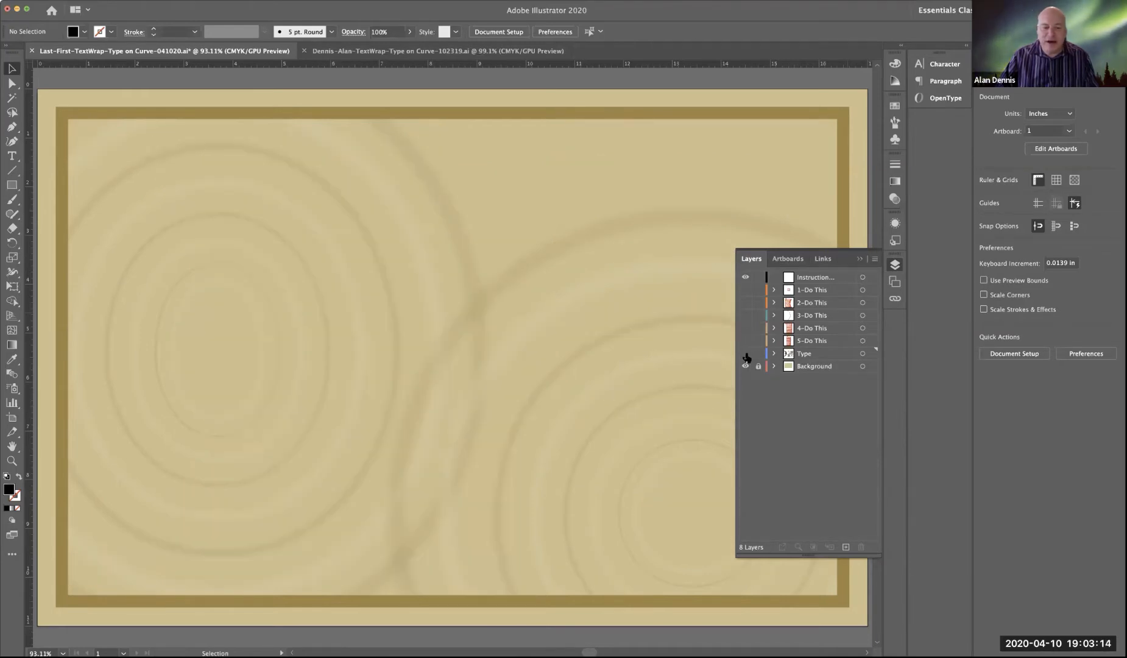
left_click(745, 354)
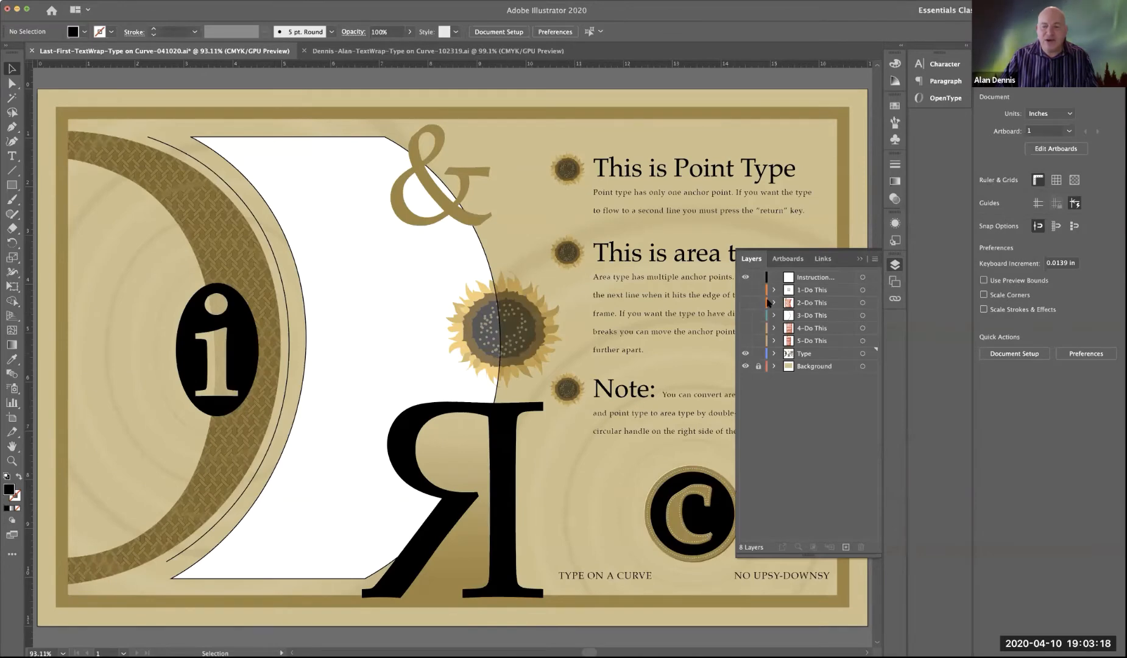
left_click(745, 291)
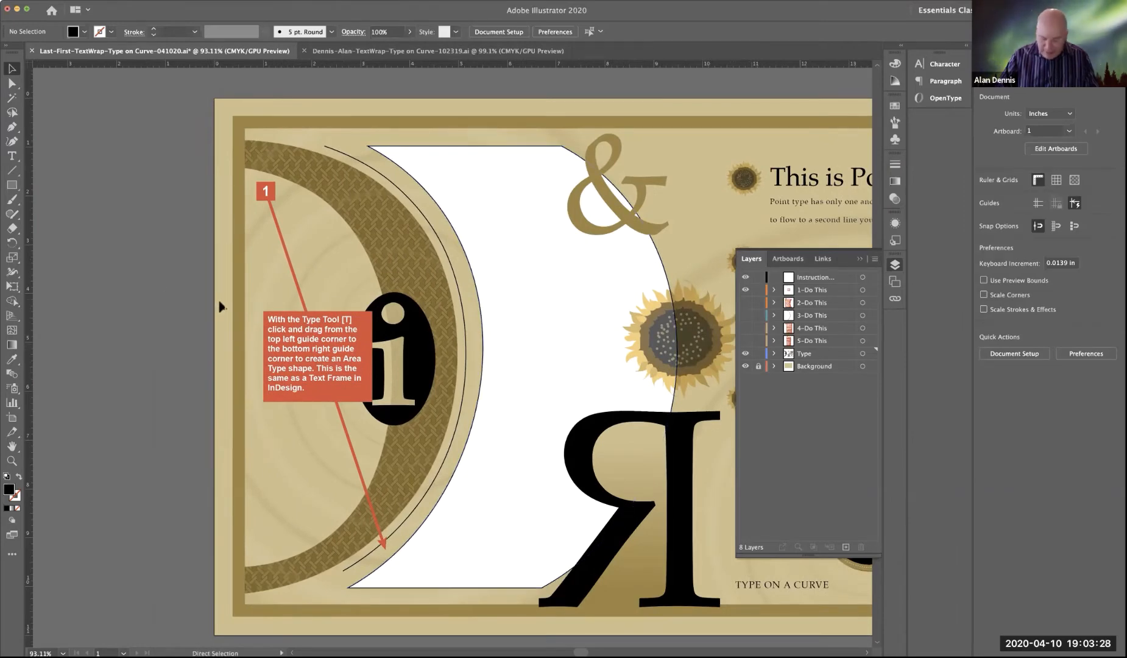
Step: Show the document guides, try hiding them, and show them again
key("super+semicolon")
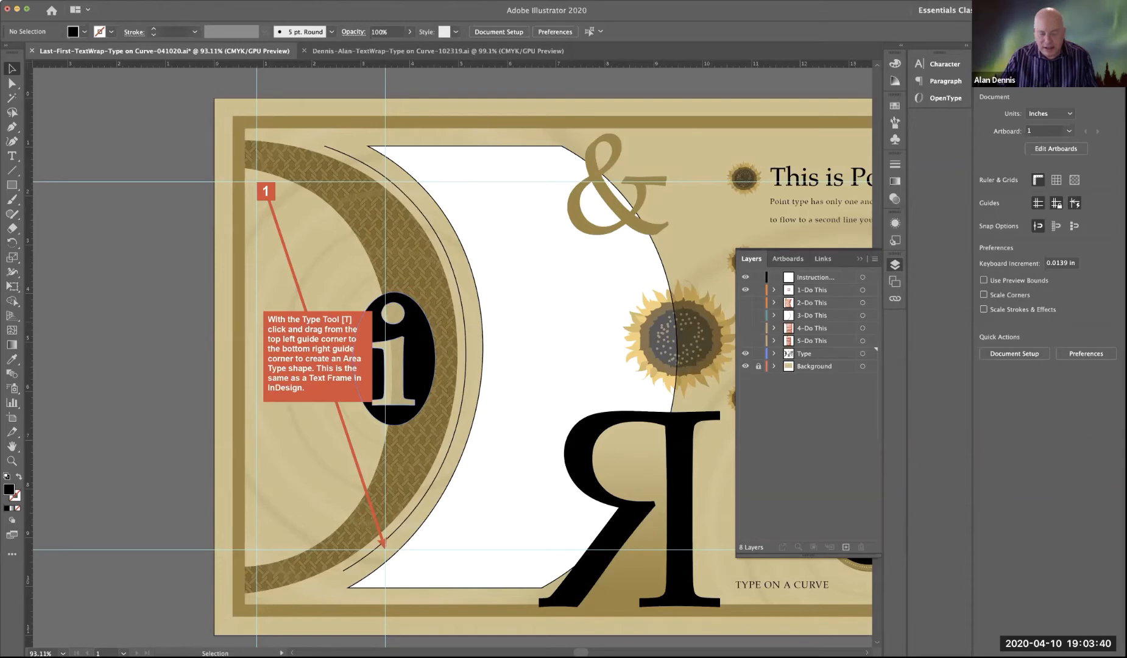
key("super")
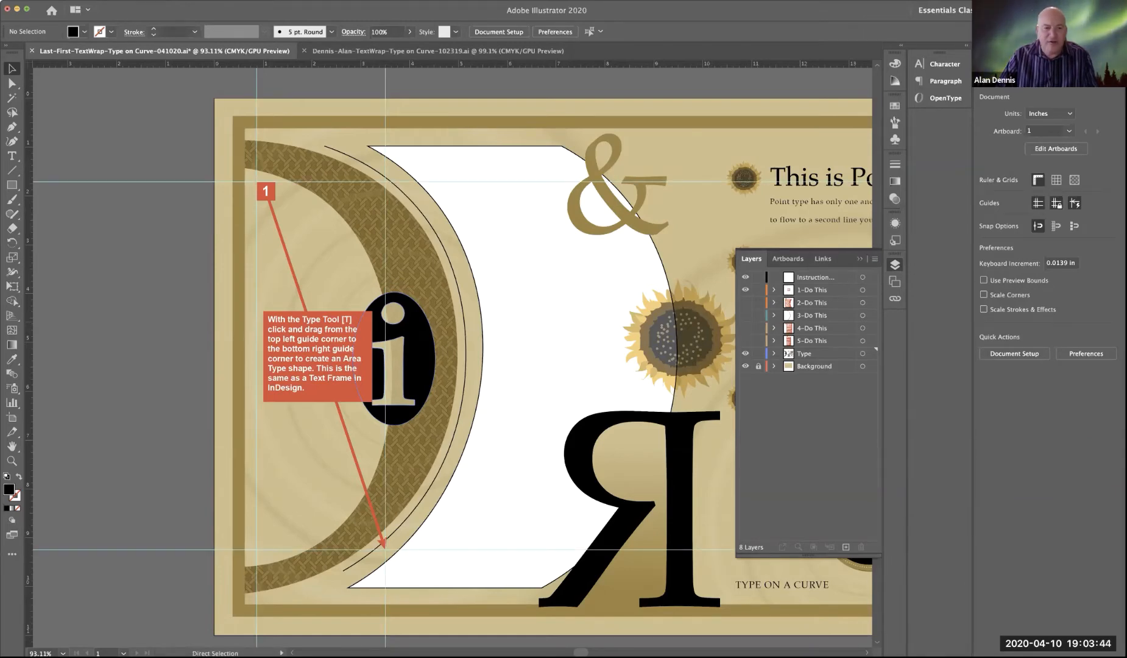
left_click(233, 0)
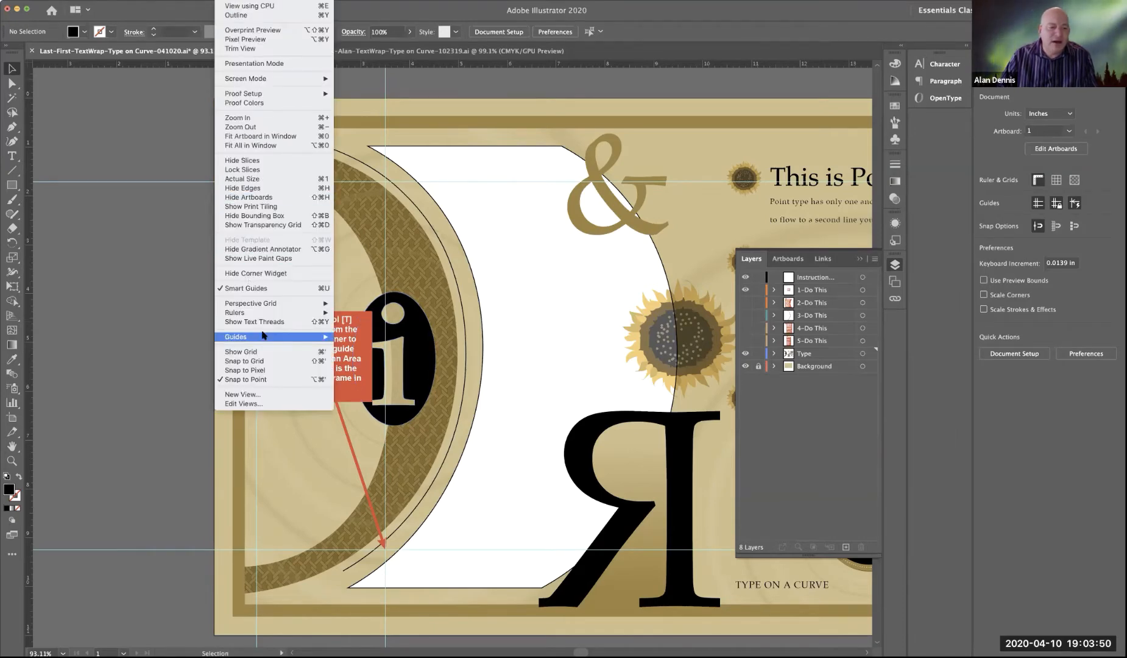
mouse_move(265, 337)
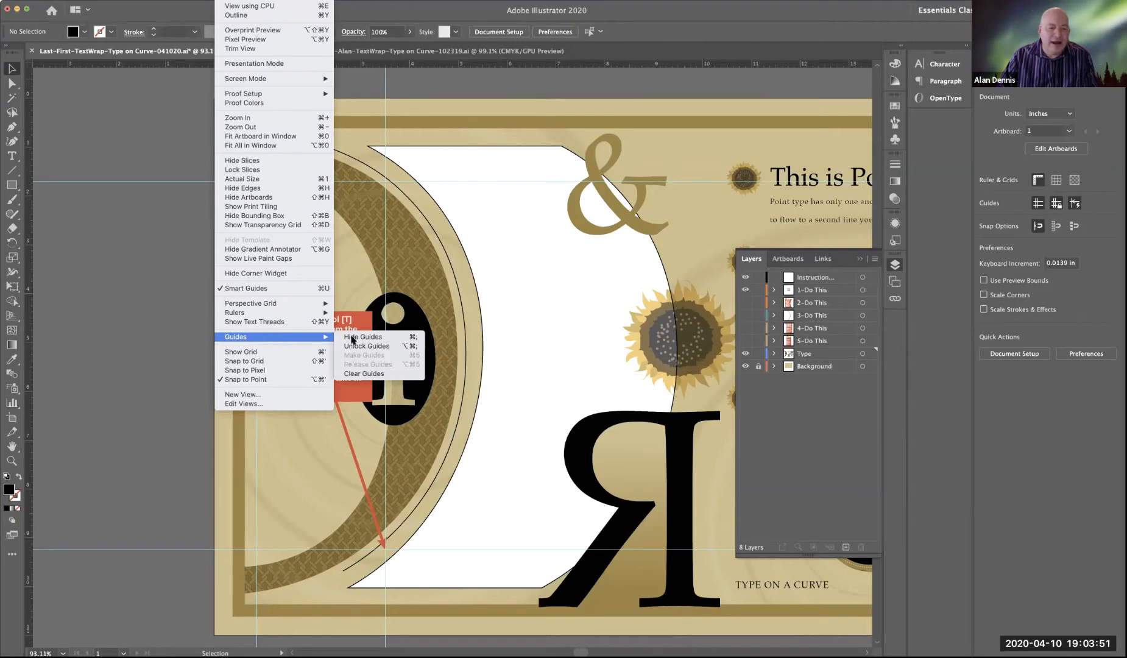
left_click(412, 338)
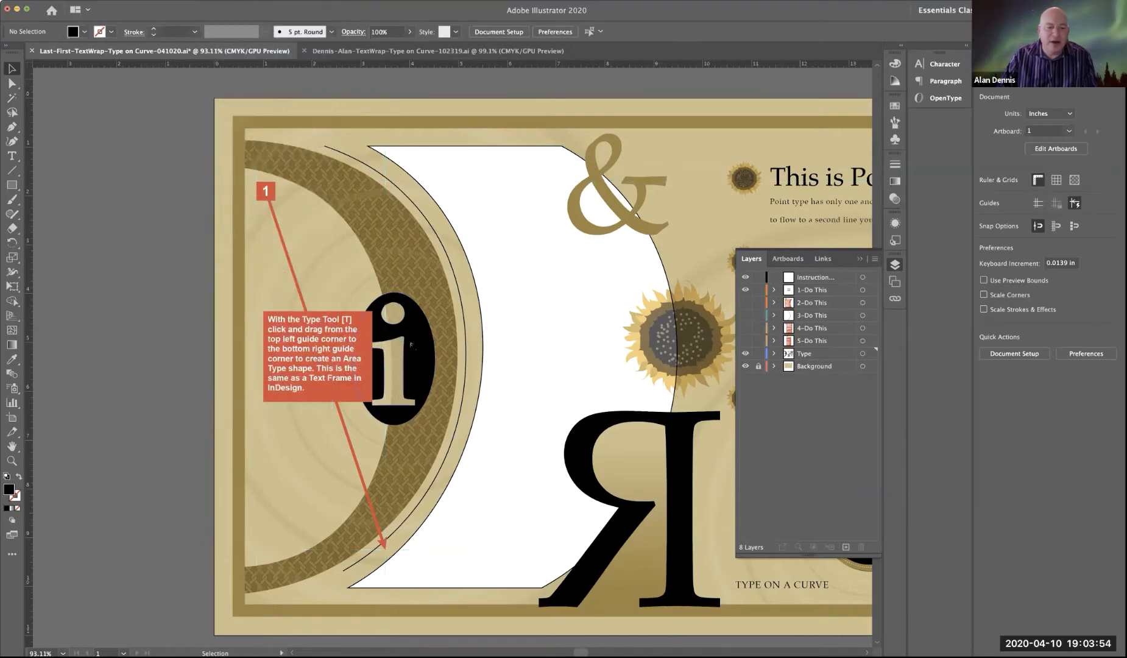
key("super+semicolon")
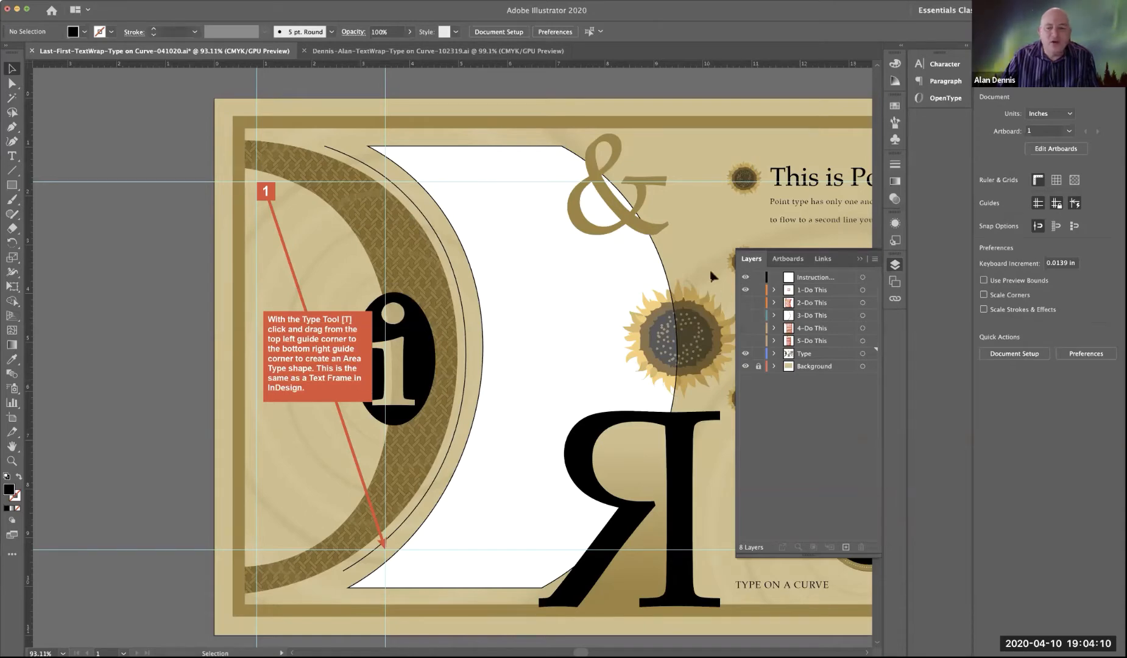
Step: Hide the 1-Do This layer and draw an area type frame about 2.64 by 7.53 in between the opposite guide corners over the "i" ornament
left_click(746, 291)
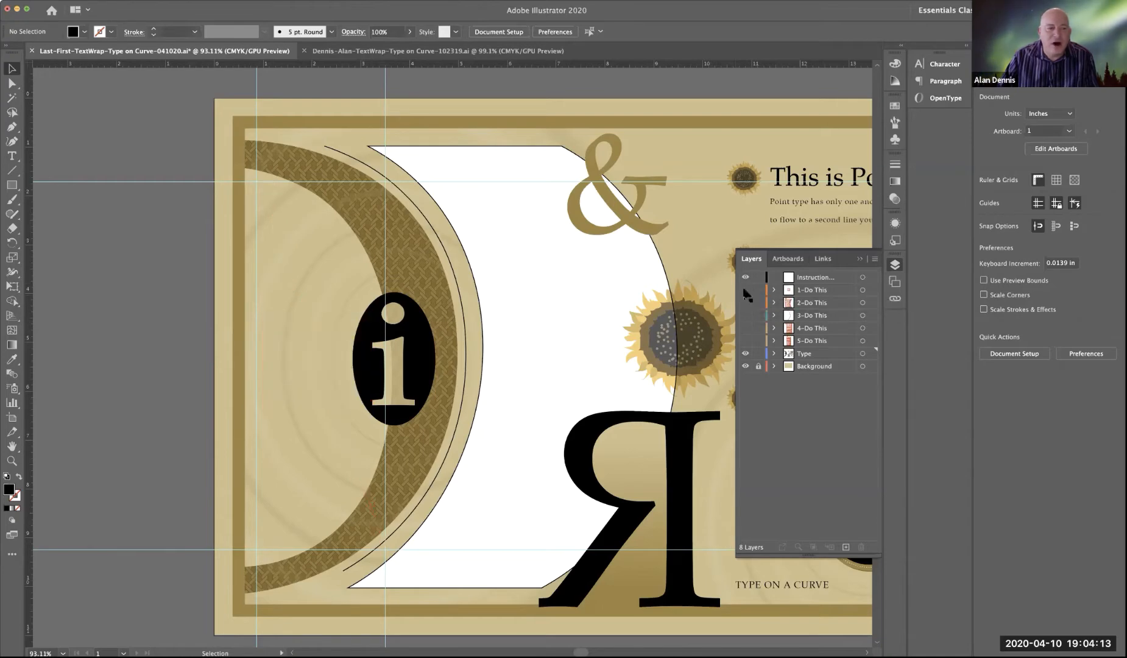
left_click(9, 157)
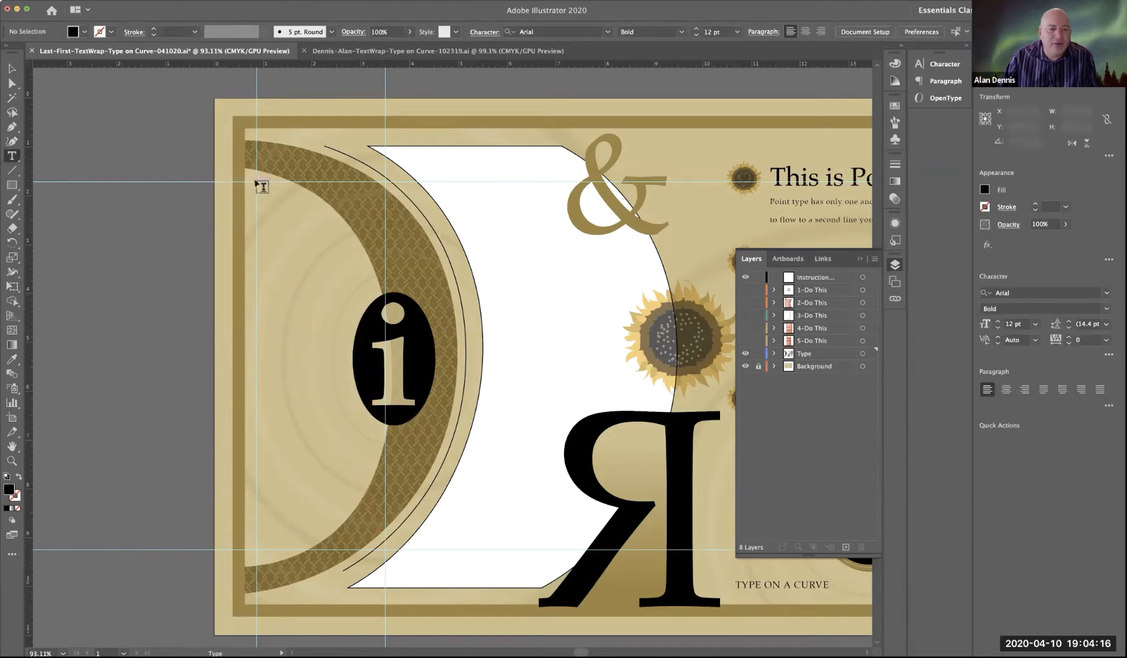
left_click_drag(261, 184, 387, 546)
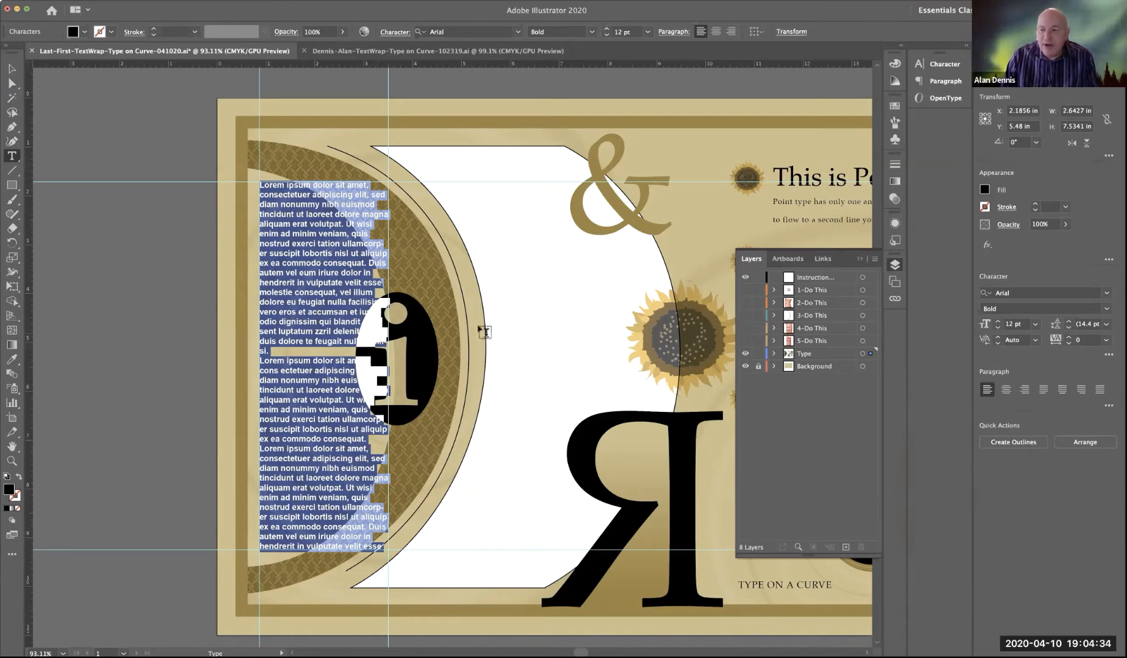
scroll(694, 373, "left", 1)
scroll(693, 373, "down", 1)
scroll(693, 373, "right", 5)
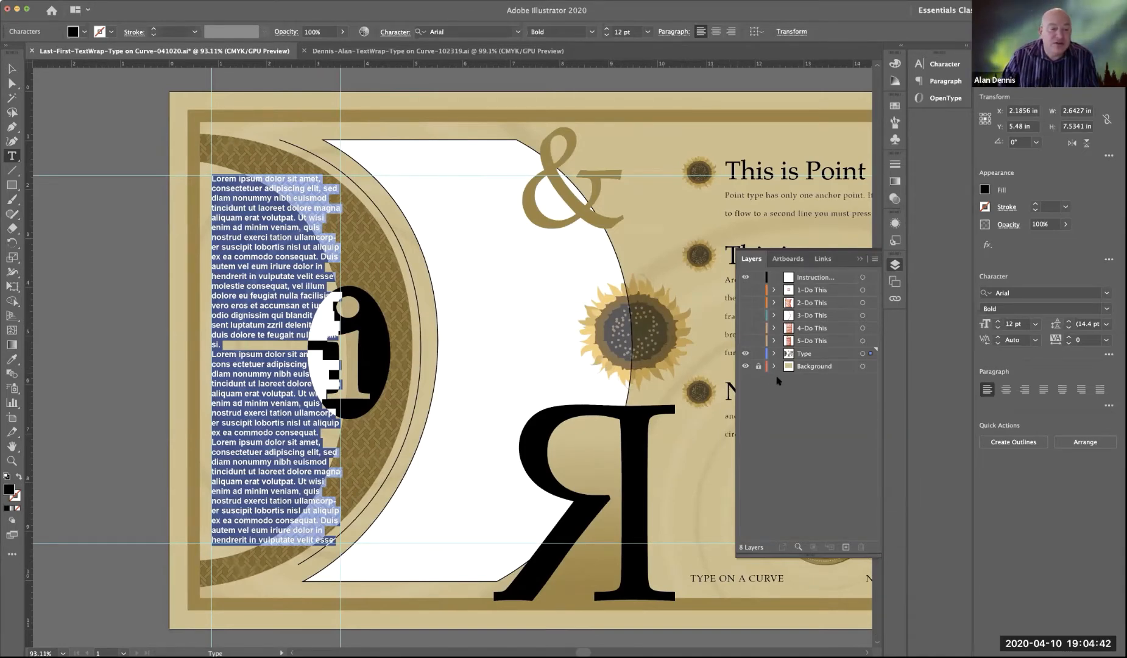
Step: Set the placeholder text frame's font to Palatino Regular and deselect it
left_click(13, 68)
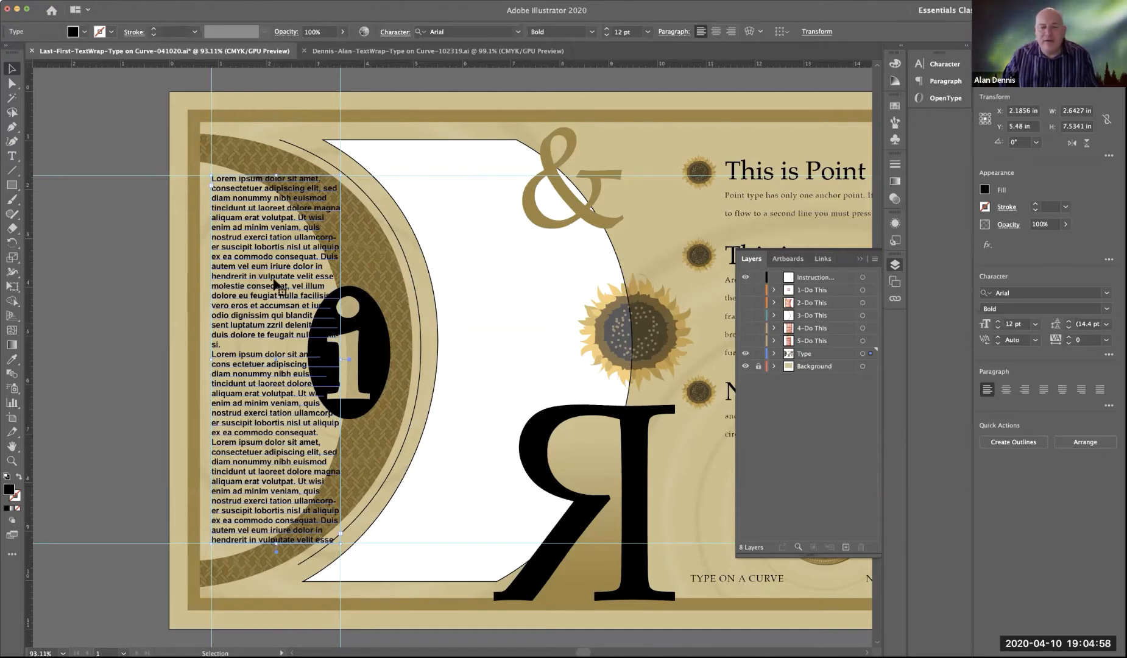
left_click(463, 31)
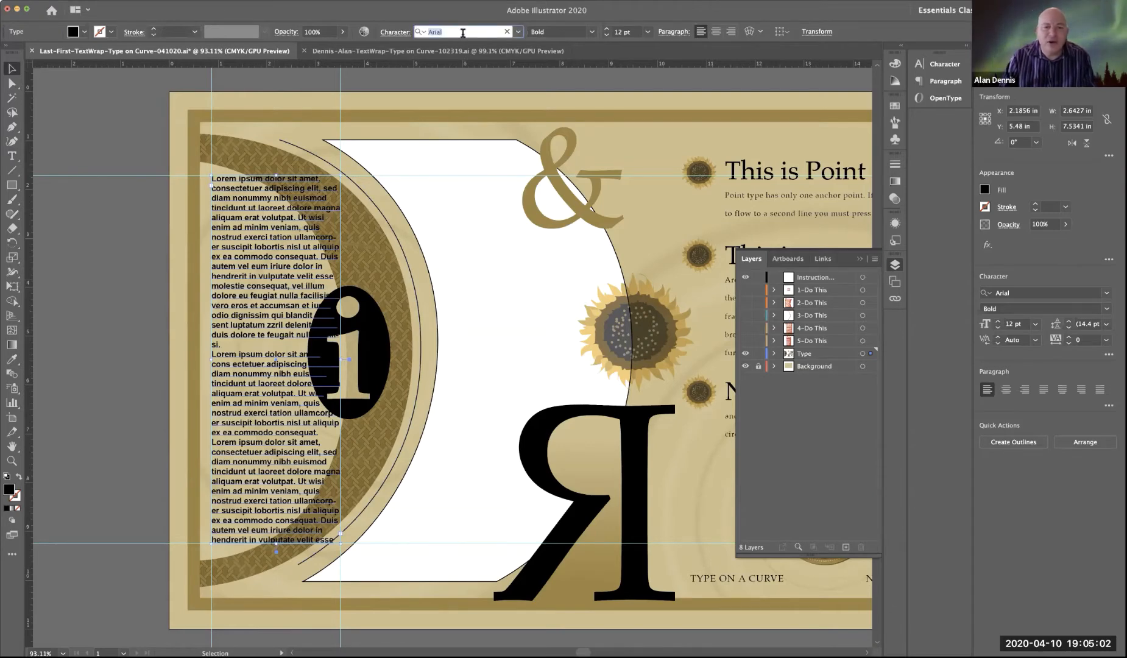
type("PAL")
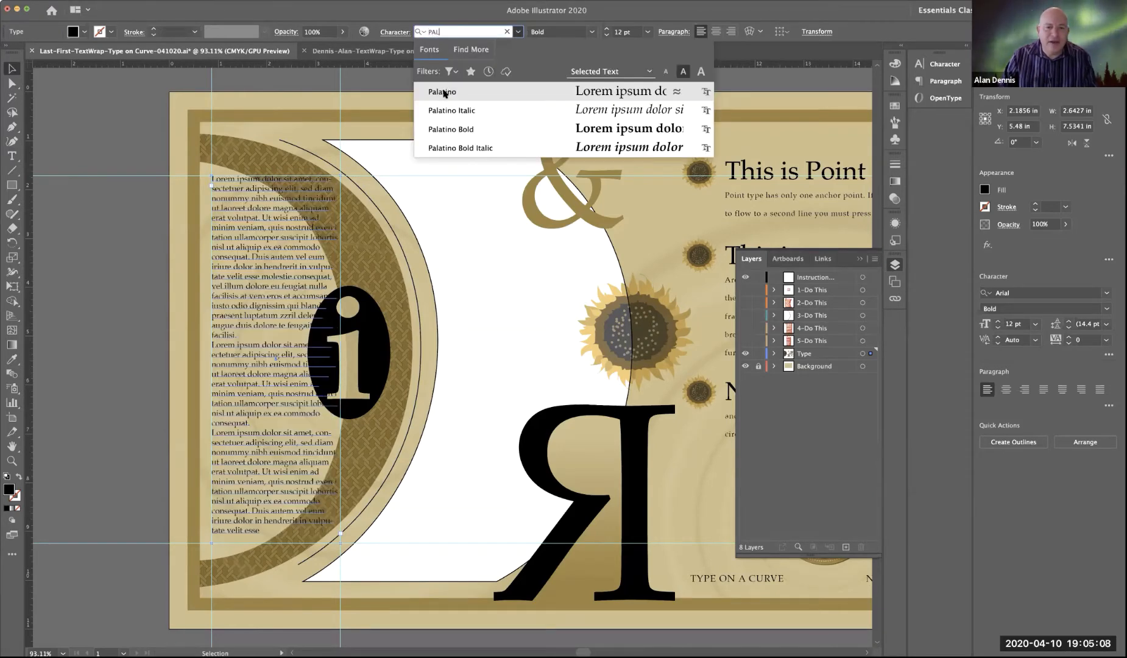
left_click(443, 92)
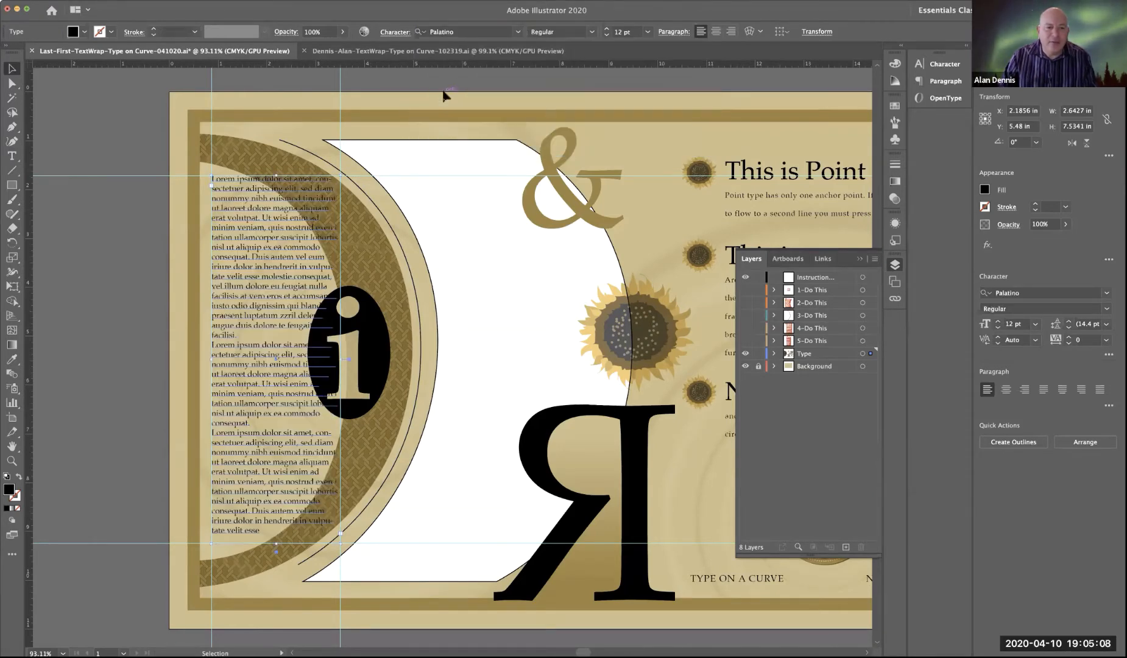
left_click(149, 216)
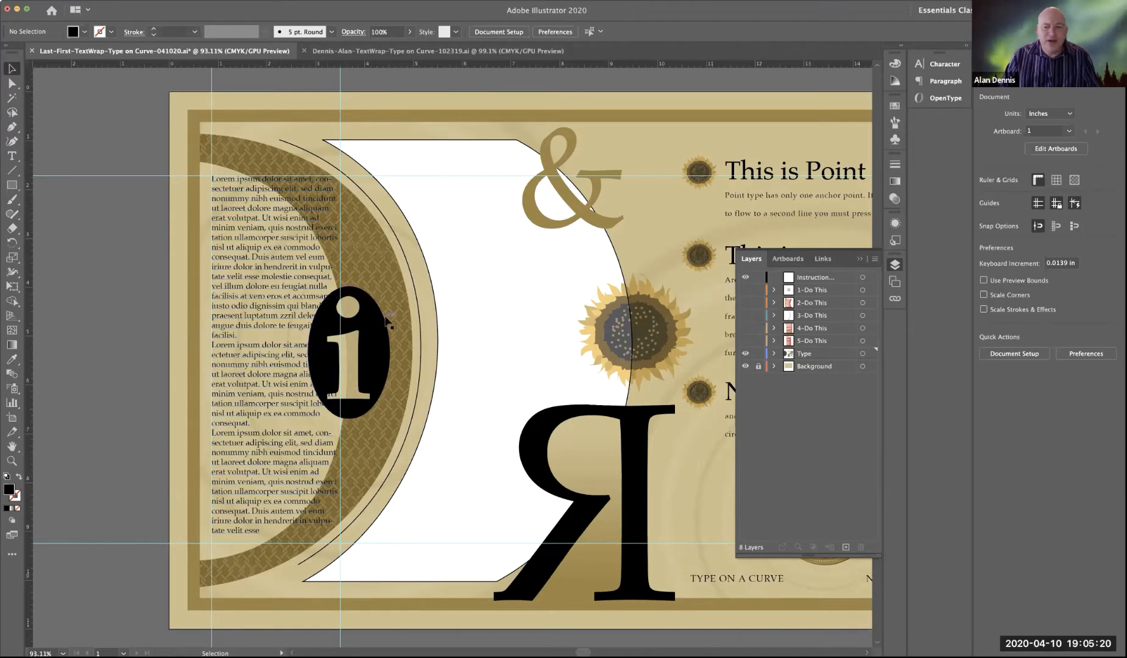
Step: Show the 1-Do This layer to review its area type instruction, and hide it again
left_click(745, 289)
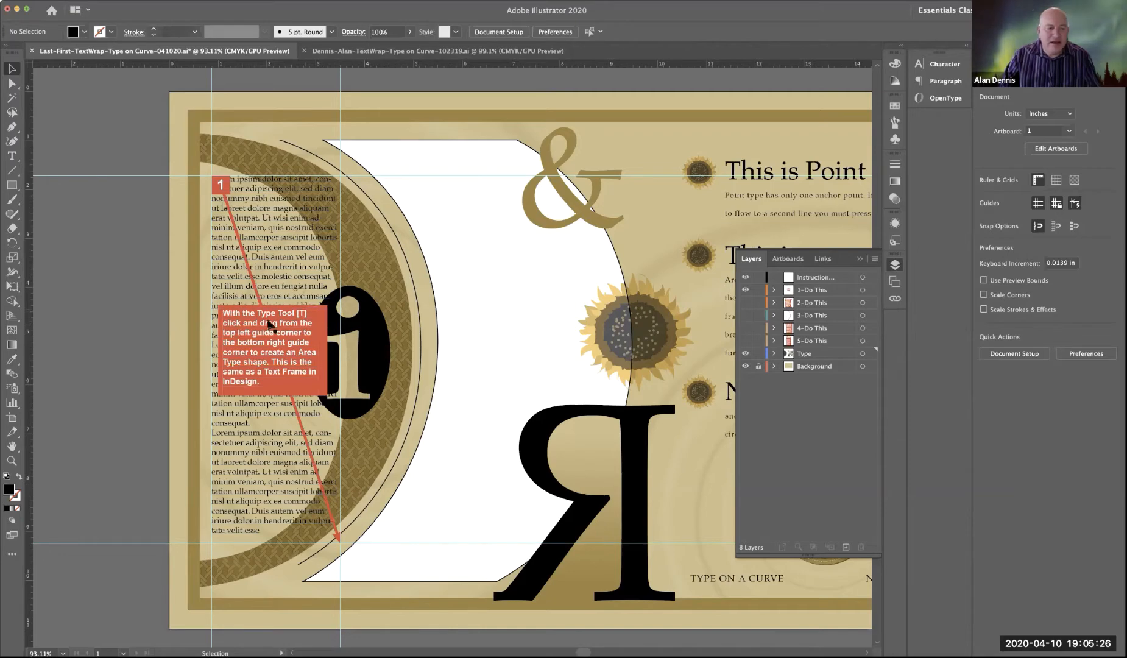
scroll(209, 171, "right", 1)
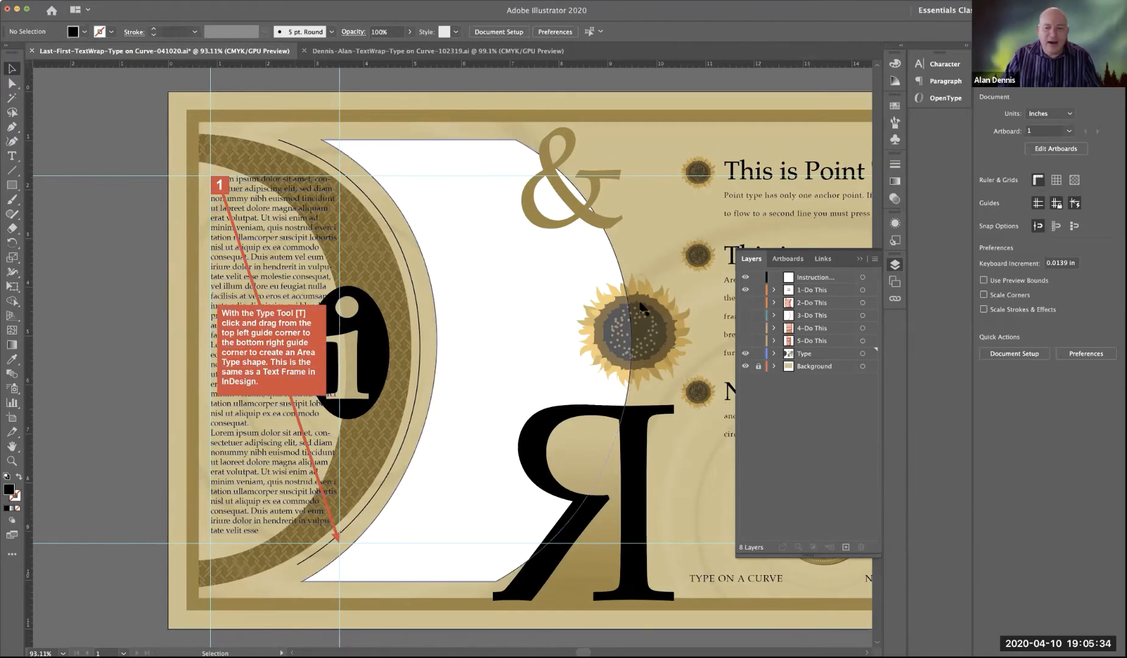
left_click(745, 291)
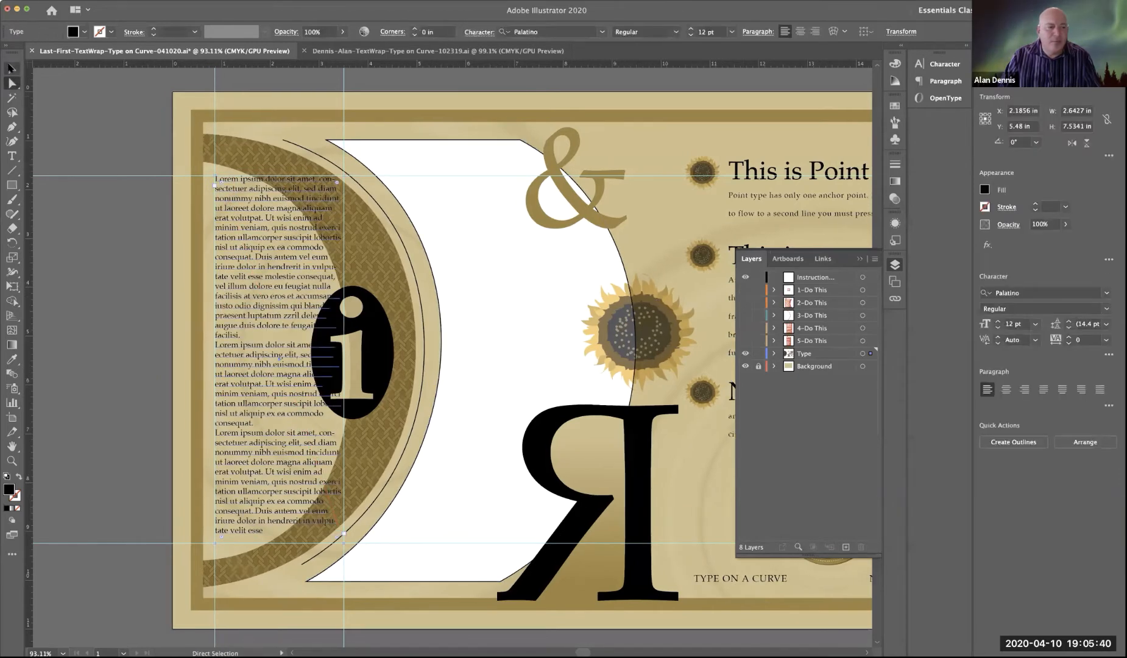
Step: Select the placeholder text frame, try narrowing it to about 1.59 in wide, and undo the change
left_click(12, 69)
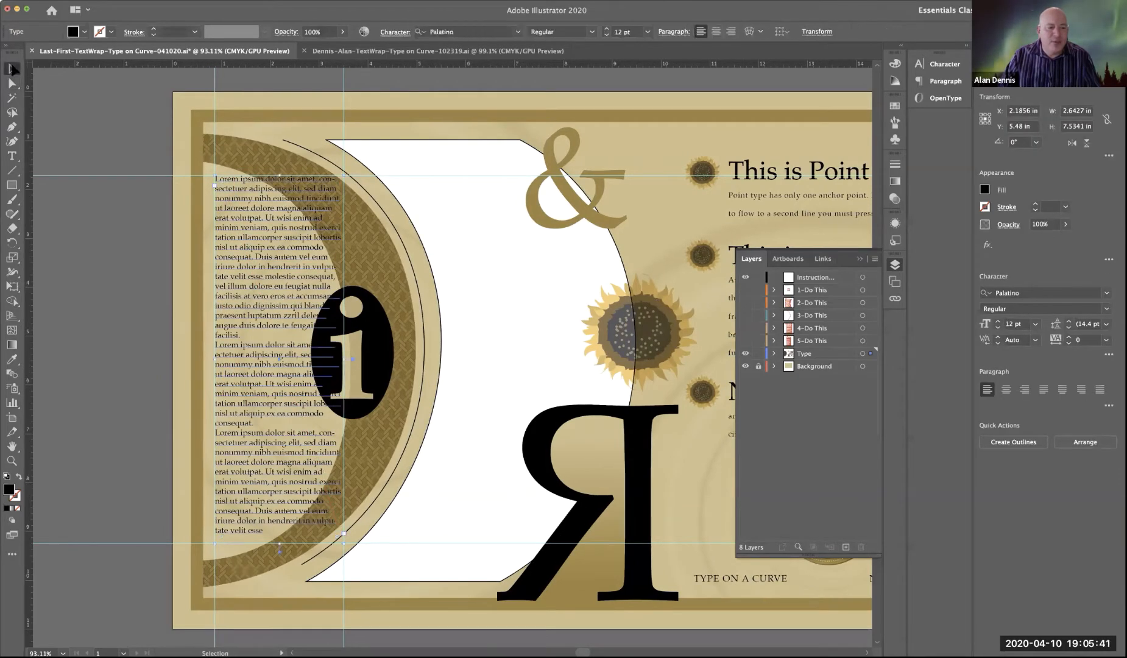
left_click(120, 292)
left_click(256, 300)
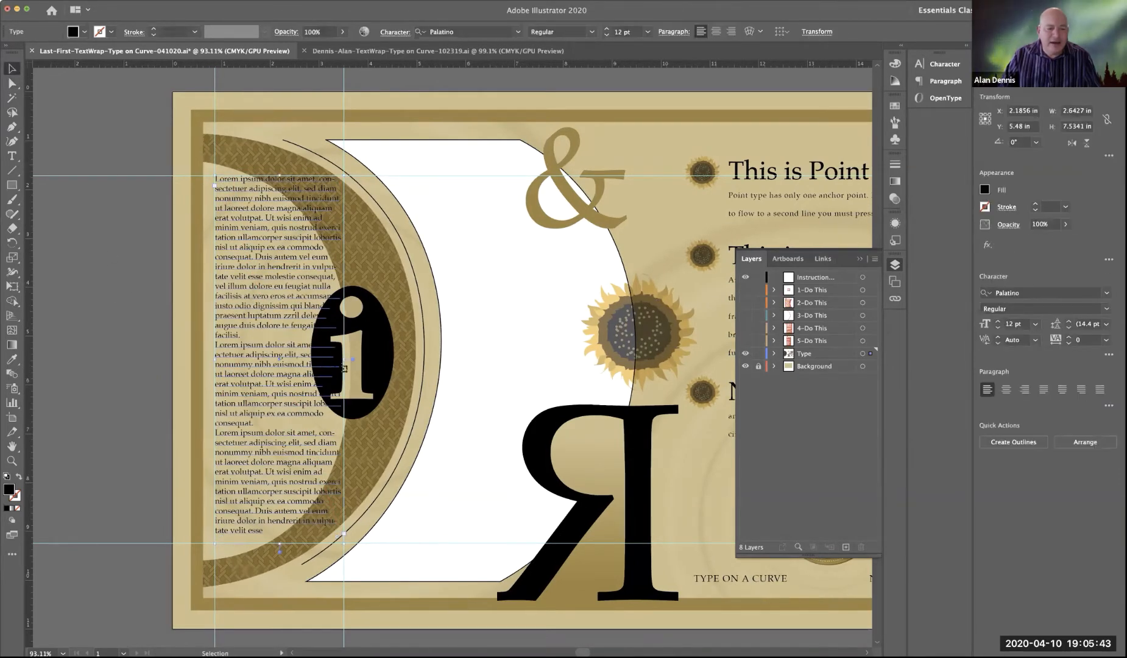
left_click_drag(342, 359, 293, 360)
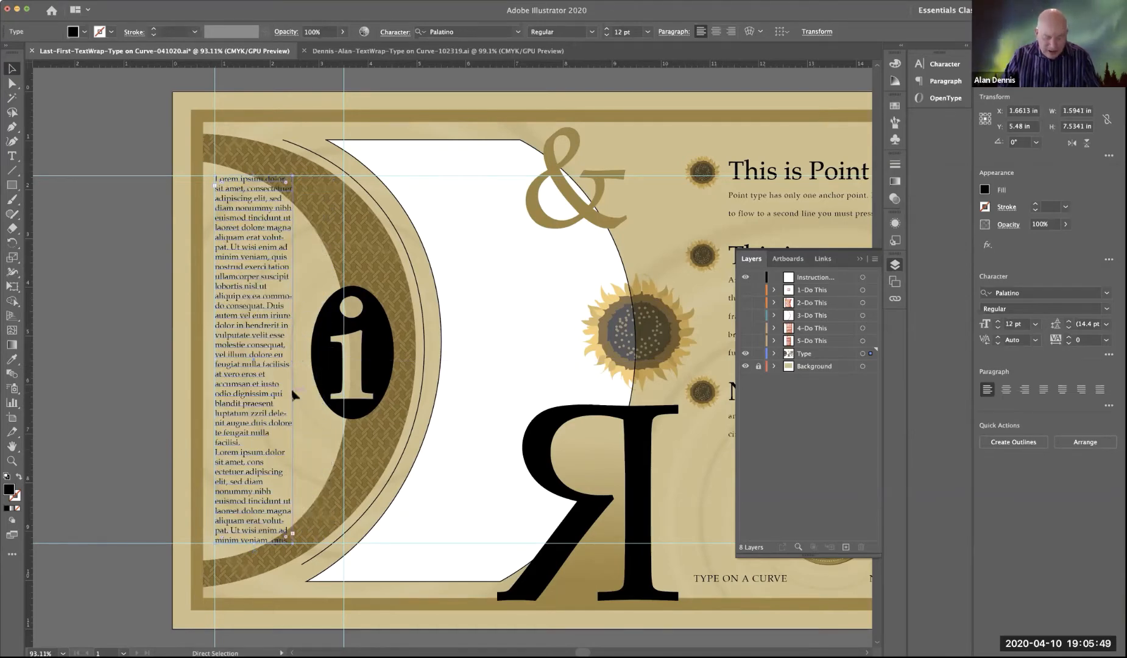
key("ctrl+z")
Step: Try widening the placeholder text frame to about 6.3 in, and bring its right edge back to the vertical guide
left_click_drag(345, 362, 523, 365)
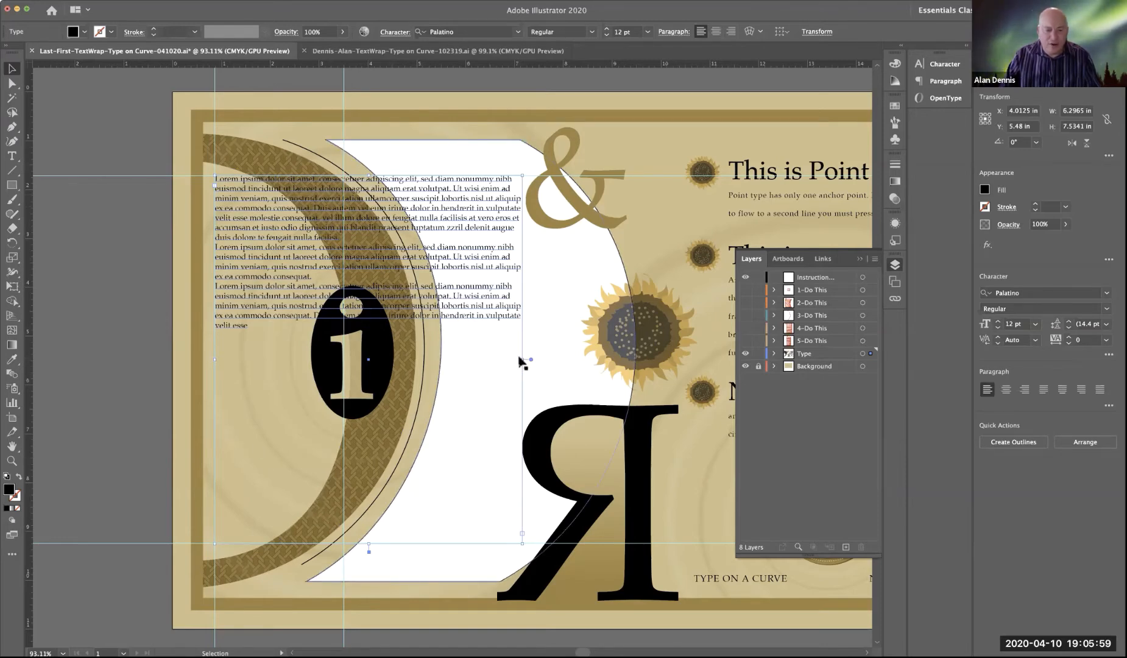
left_click_drag(523, 360, 345, 360)
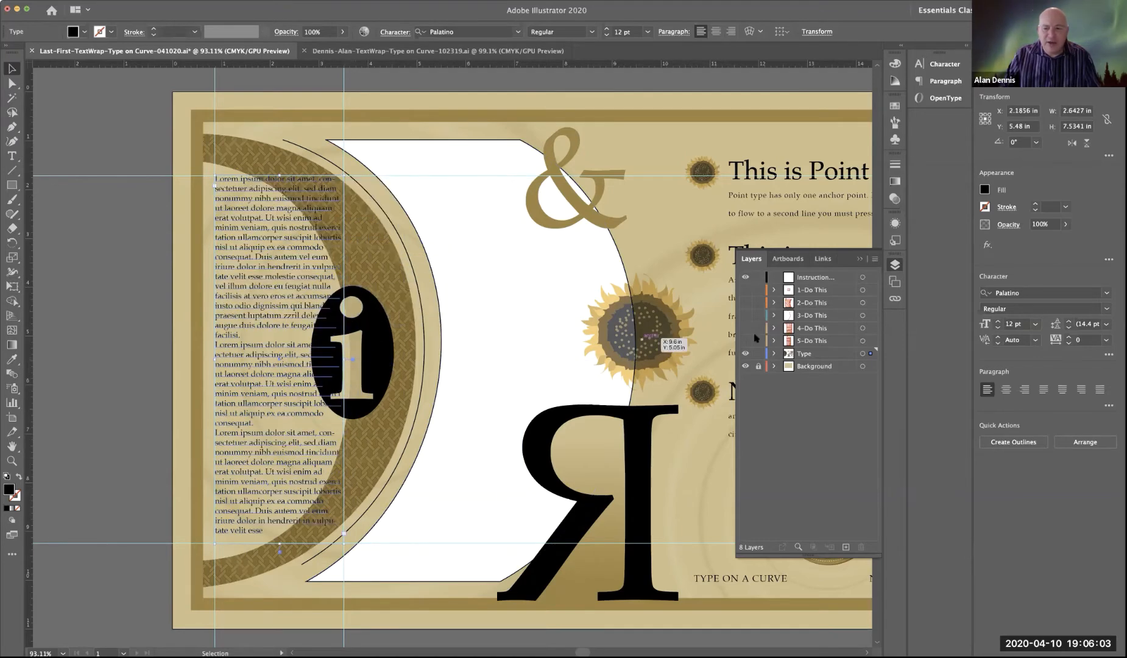
left_click(745, 290)
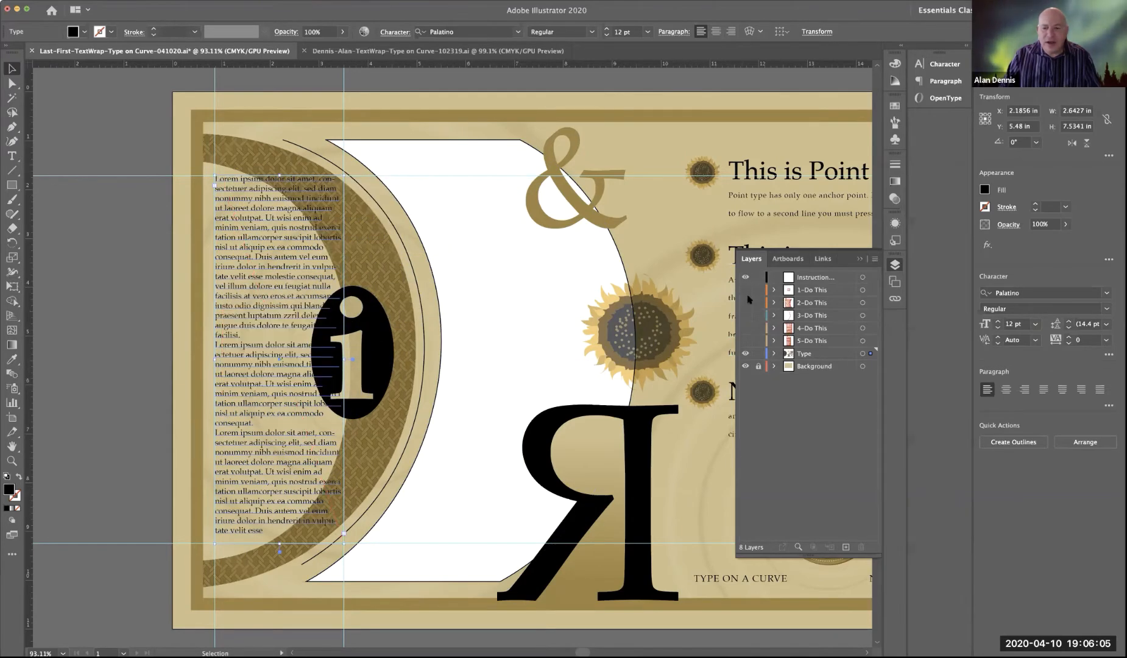
Step: Check the 2-Do This instruction layer, hide the Background layer, and deselect the text frame
left_click(745, 302)
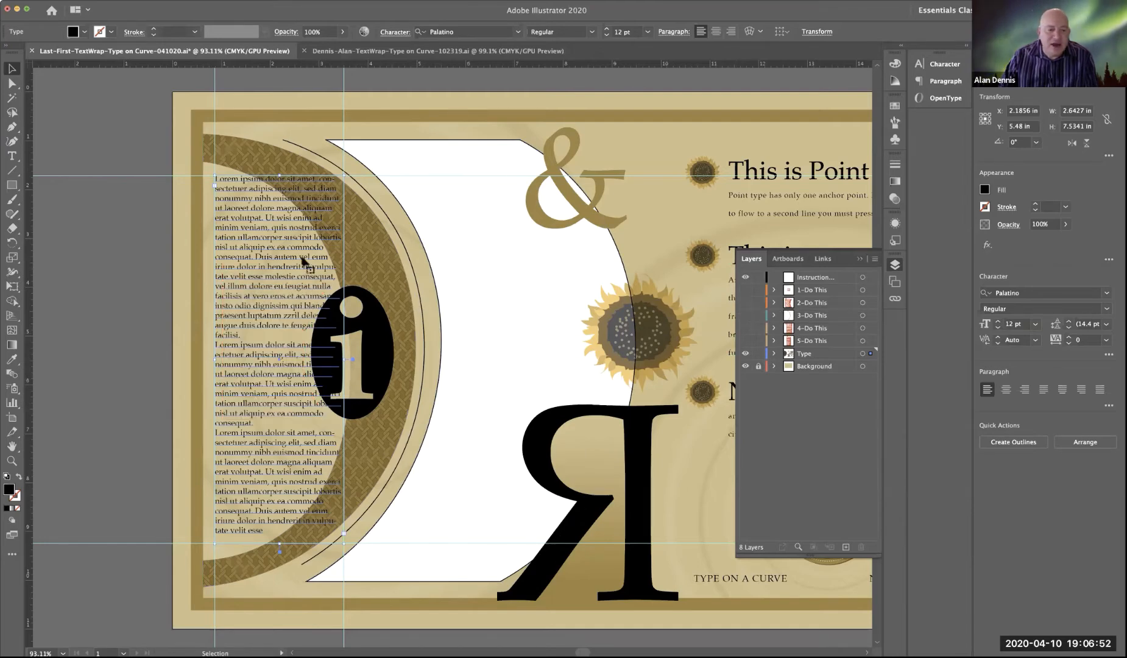
left_click(745, 366)
left_click(528, 372)
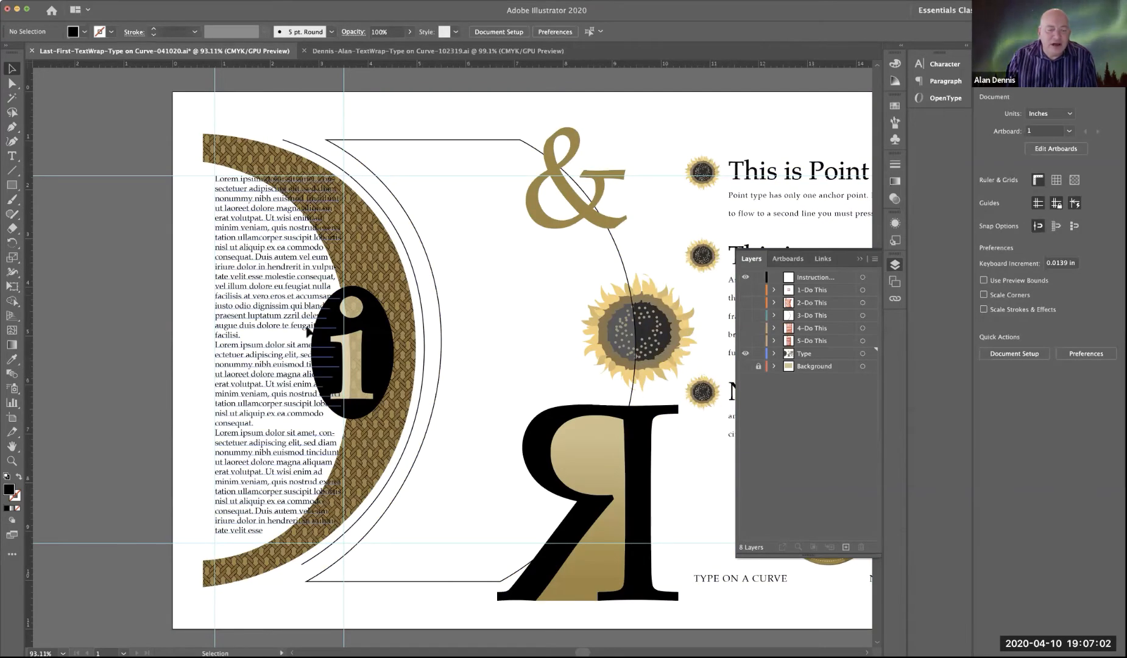
Step: Add three anchor points on the text frame's right edge: above, at the middle of, and below the black oval
left_click(13, 128)
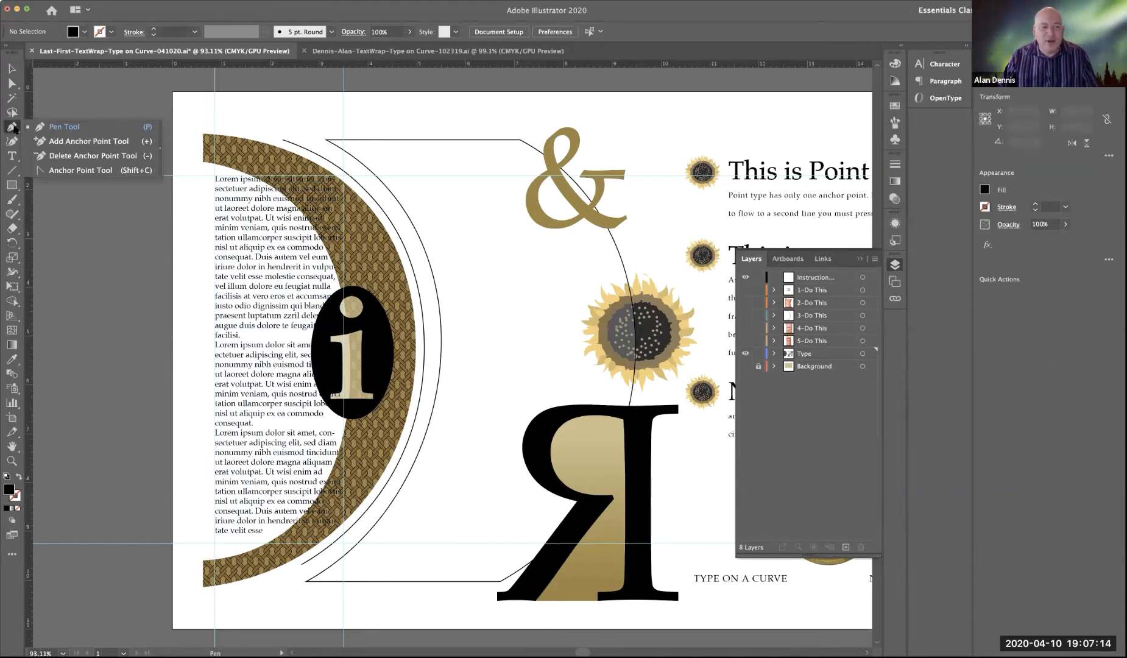
left_click(59, 142)
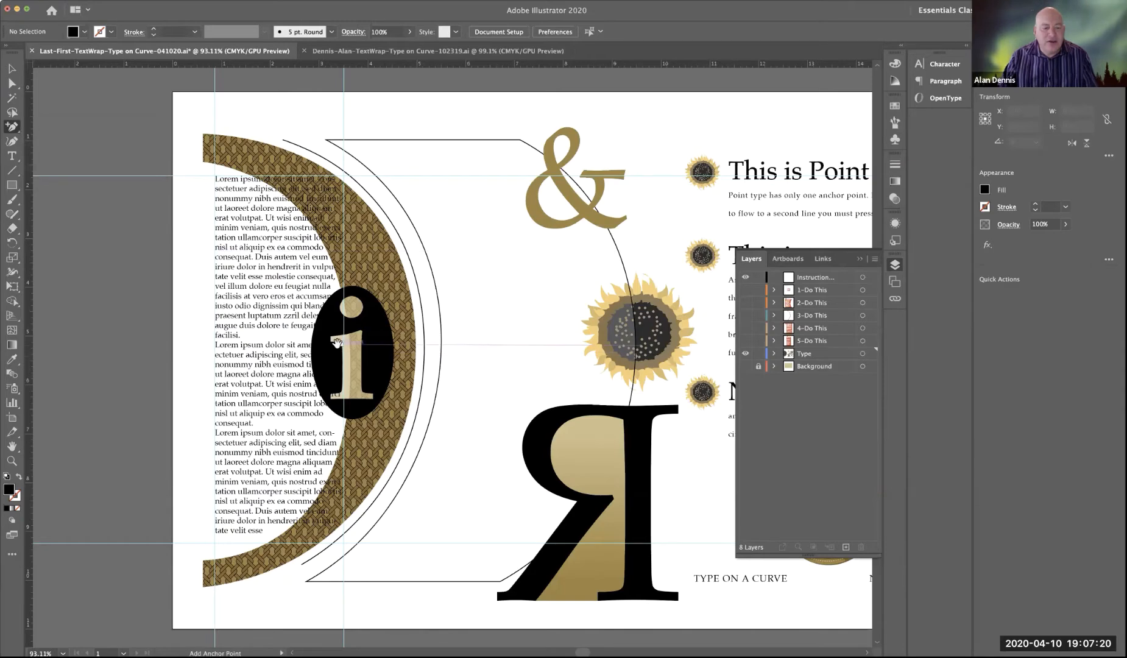
scroll(335, 343, "up", 4)
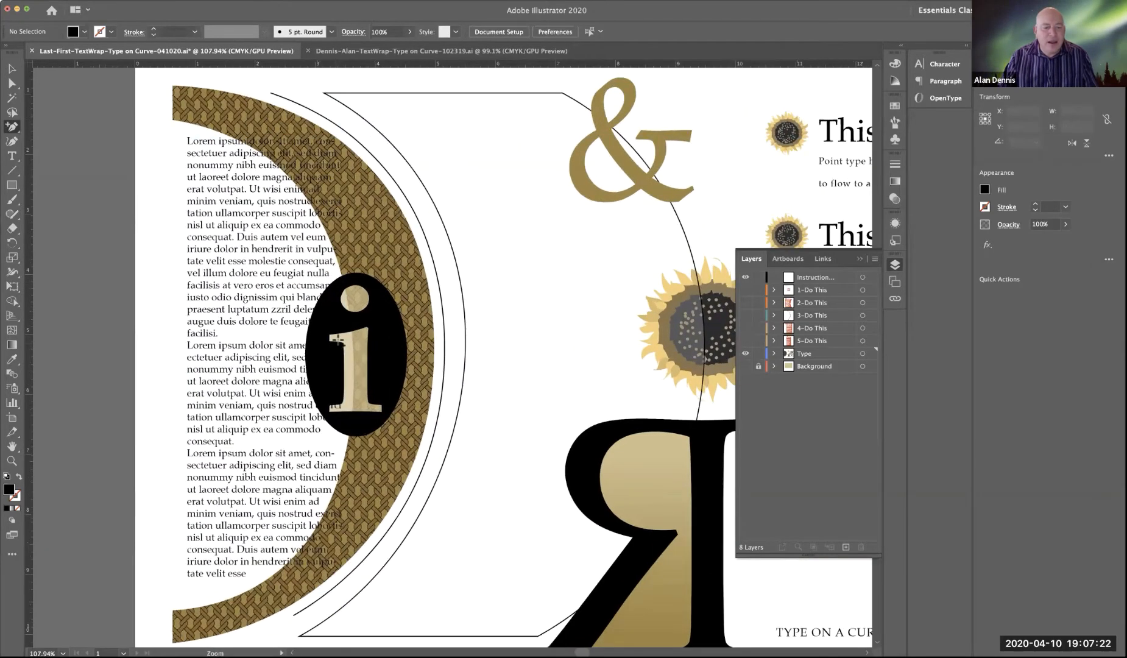
scroll(348, 264, "up", 1)
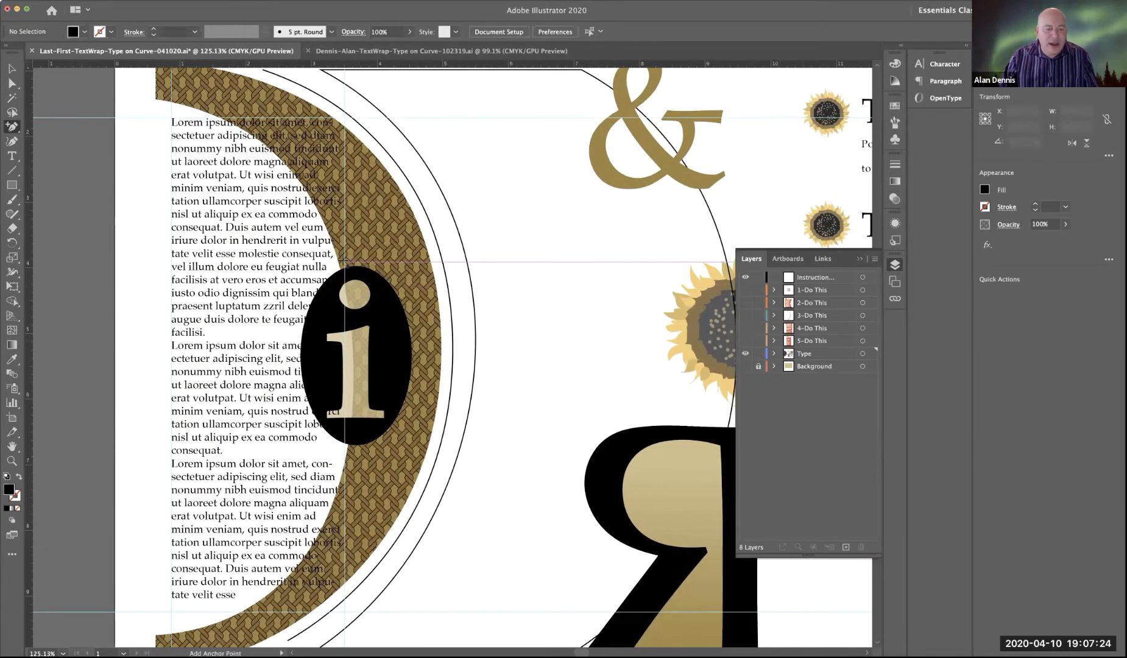
left_click(348, 262)
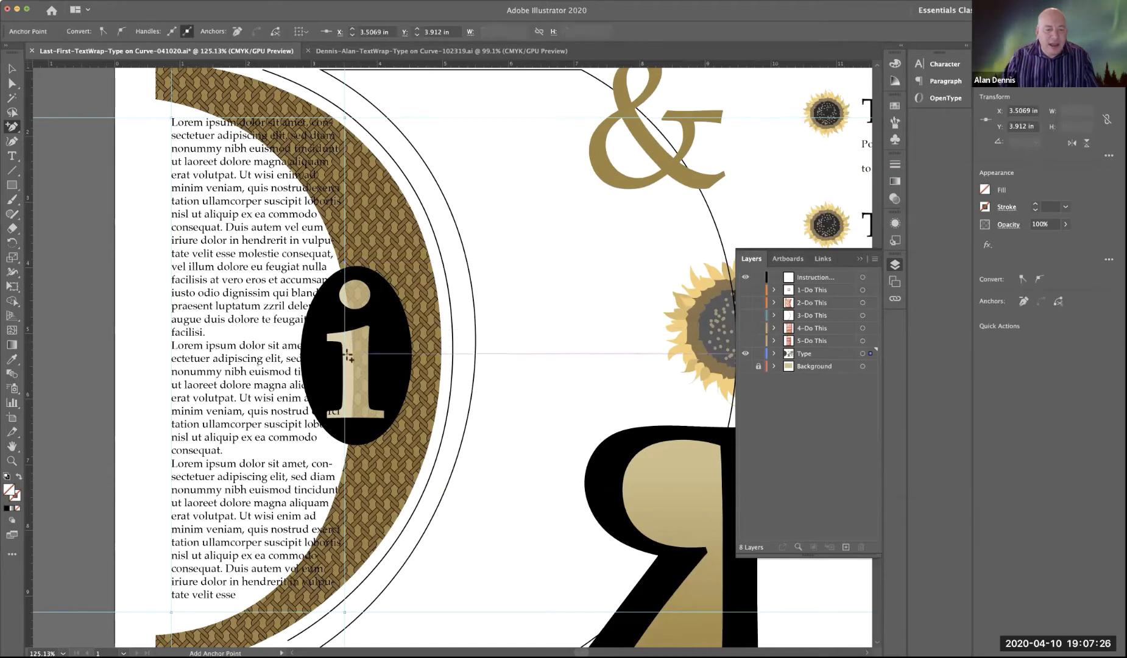
left_click(345, 351)
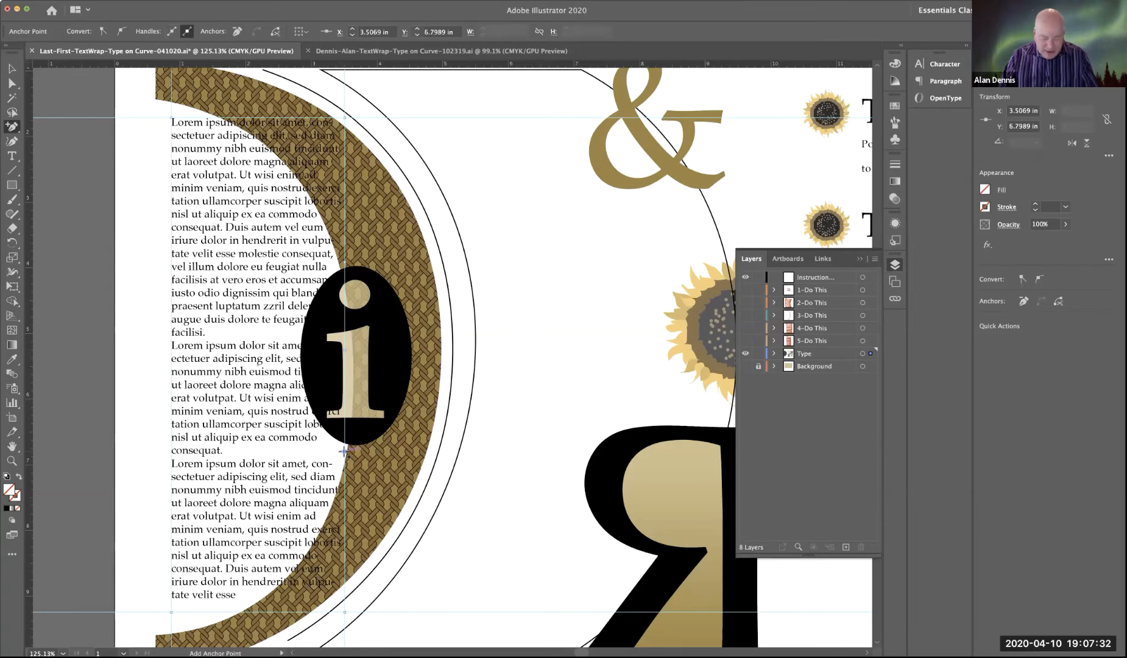
Step: Move the middle anchor point inward to about X 2.69 in and convert it to a smooth curve around the black oval
key("a")
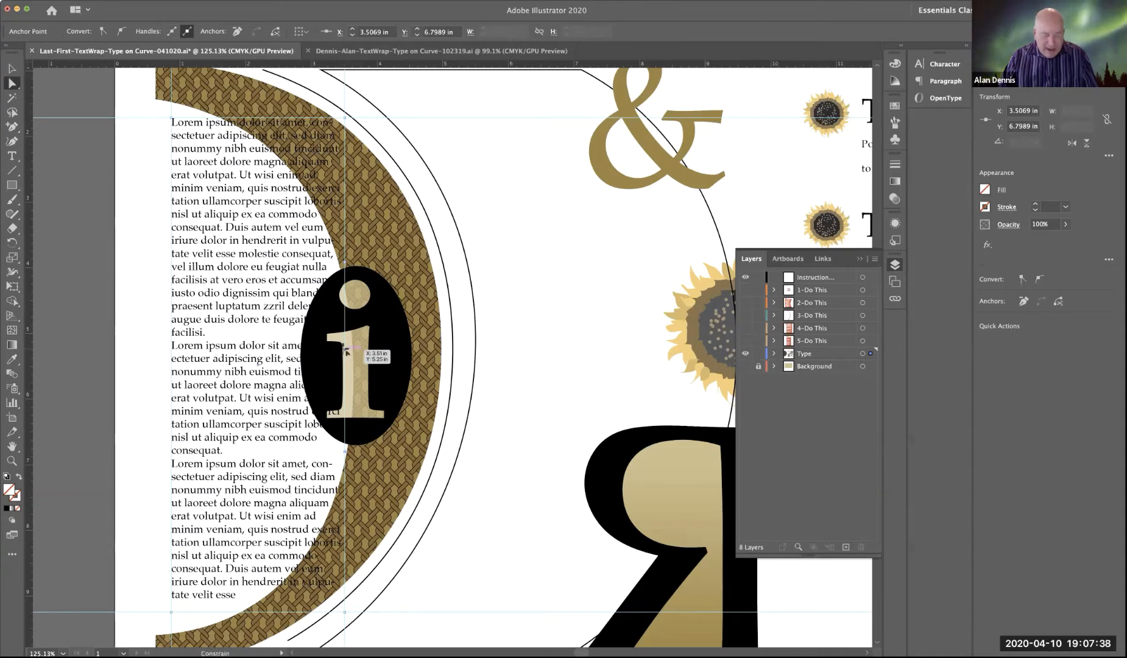
left_click_drag(345, 352, 293, 350)
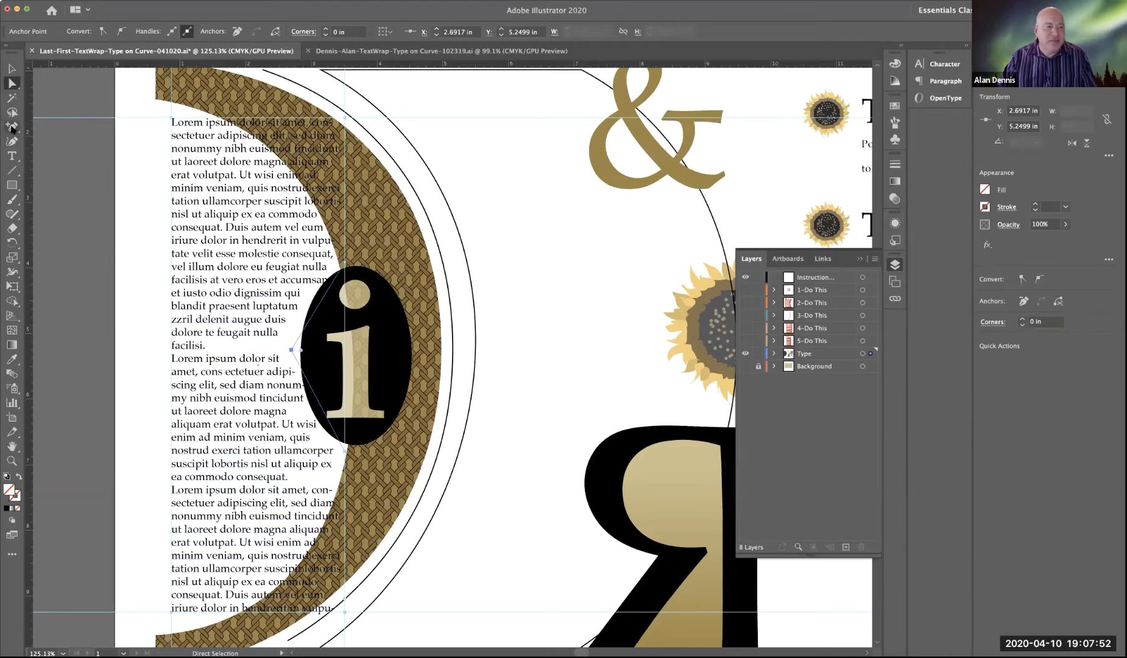
left_click_drag(12, 126, 68, 170)
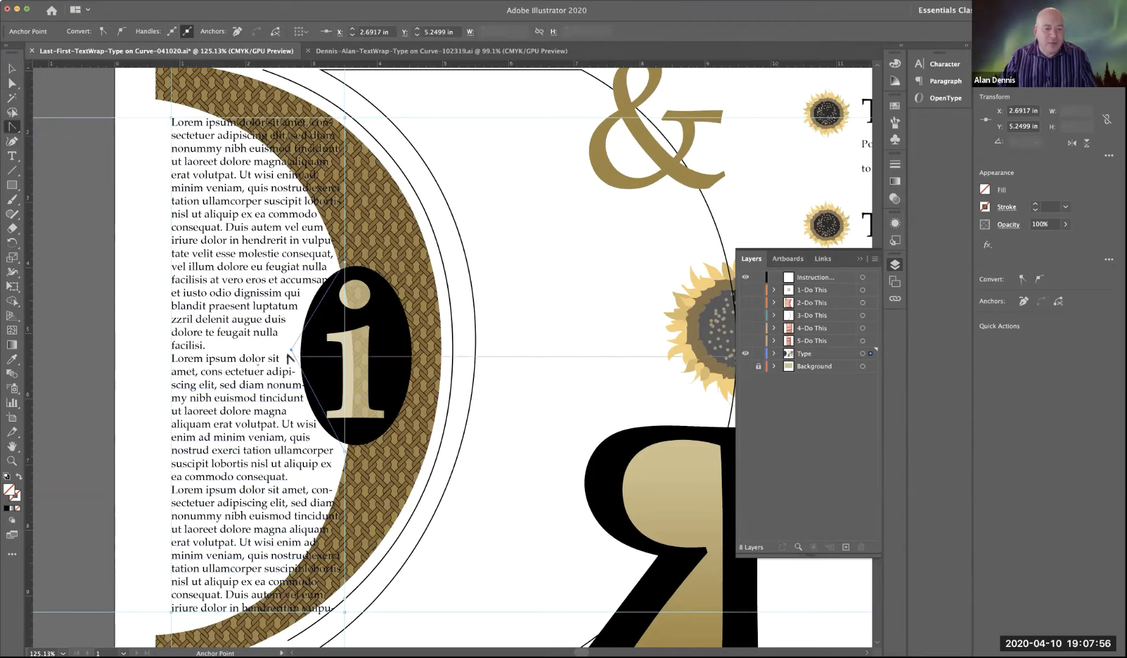
left_click_drag(277, 370, 289, 437)
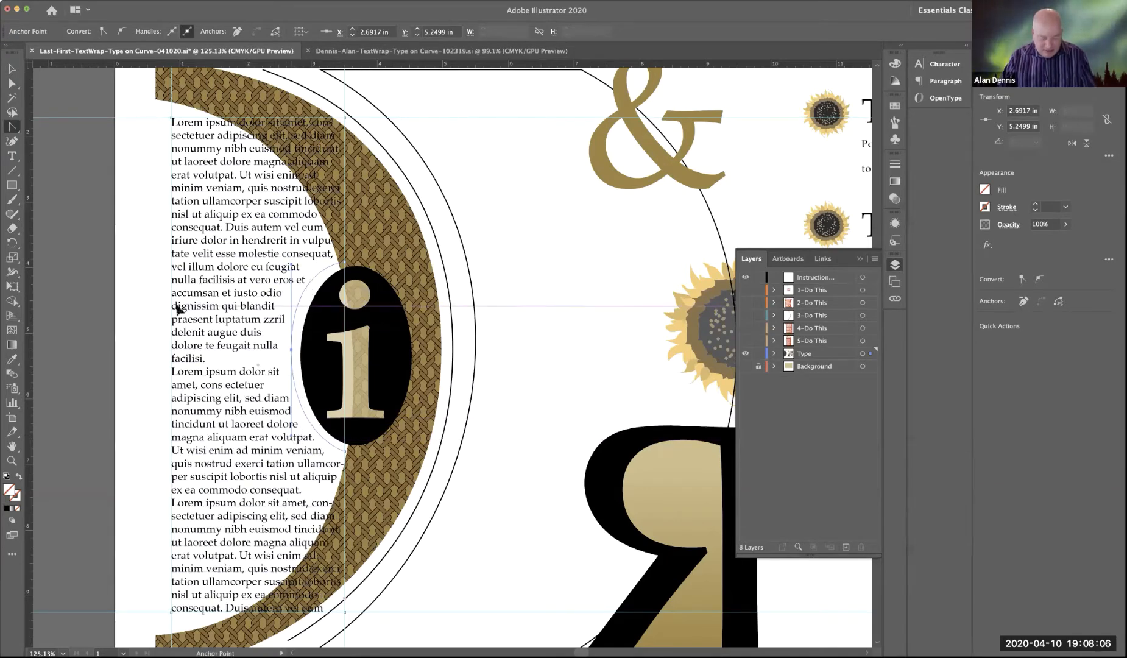
Step: Show the Background layer again and adjust the upper handle of the frame's curve around the oval in Outline view, returning to Preview
key("super+shift+a")
left_click(745, 367)
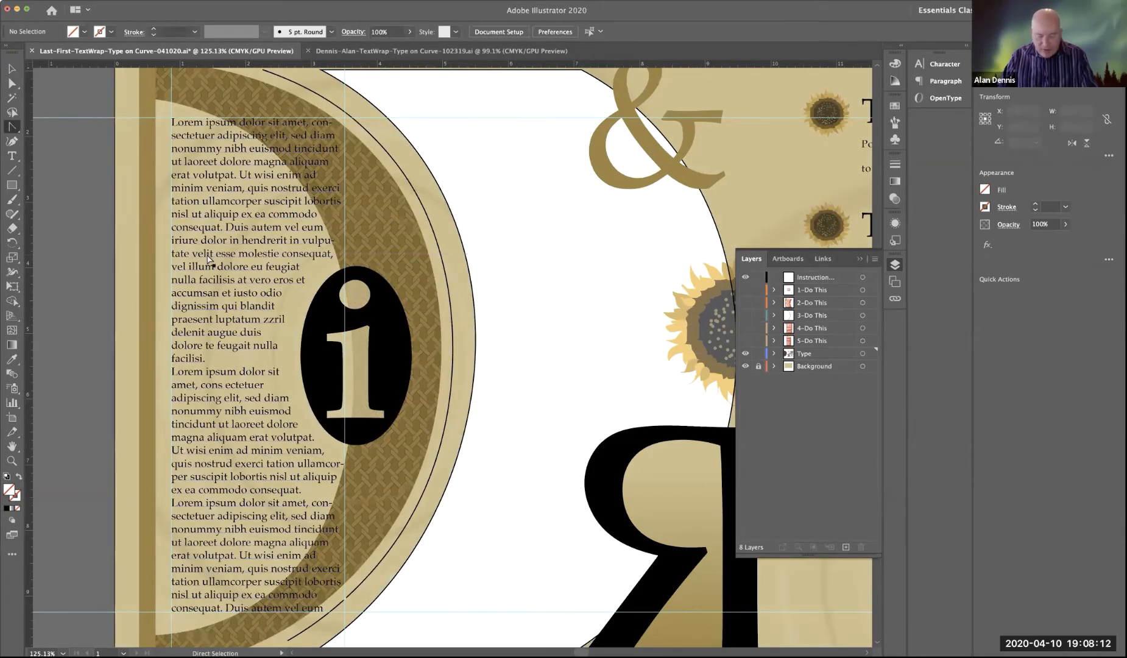
key("super+y")
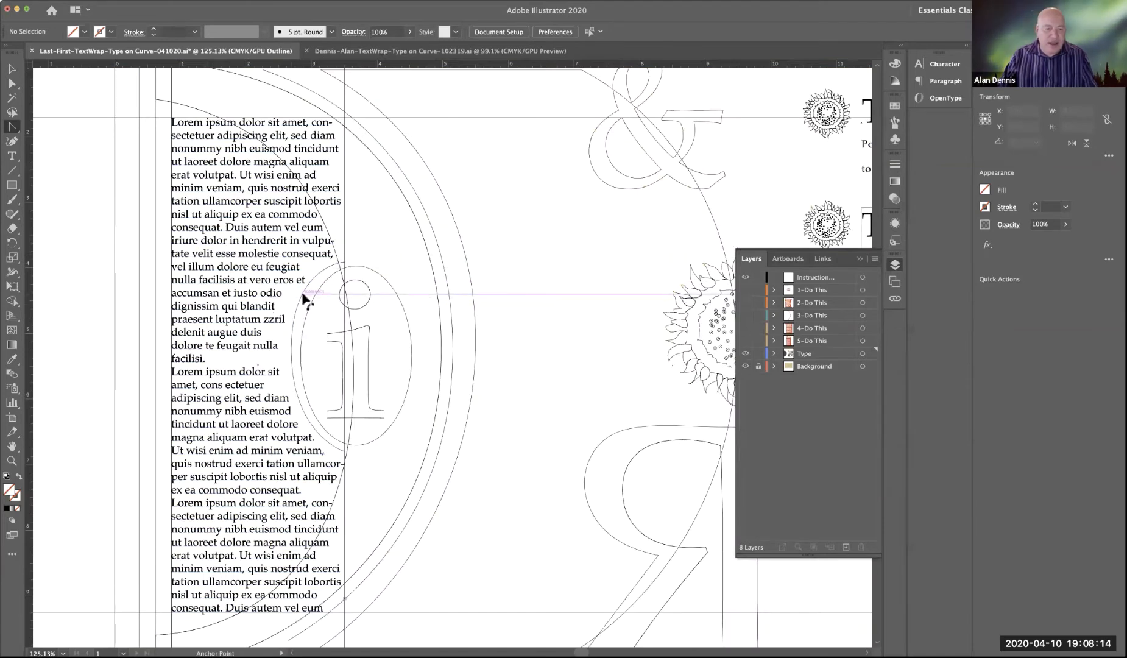
left_click(305, 298)
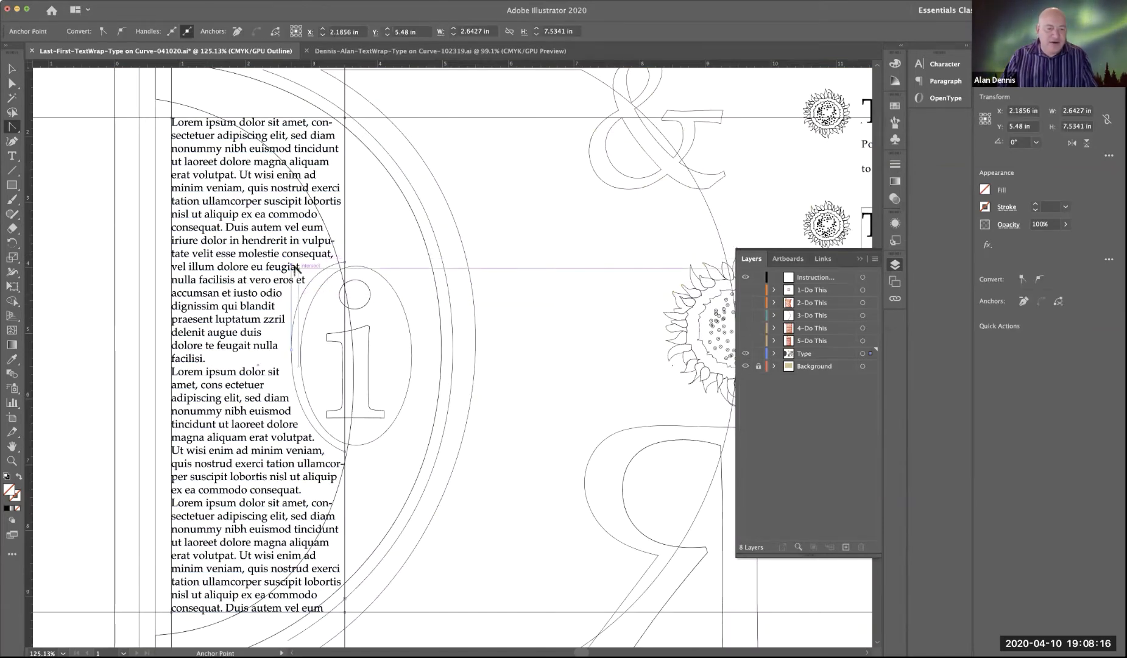
left_click_drag(291, 263, 291, 272)
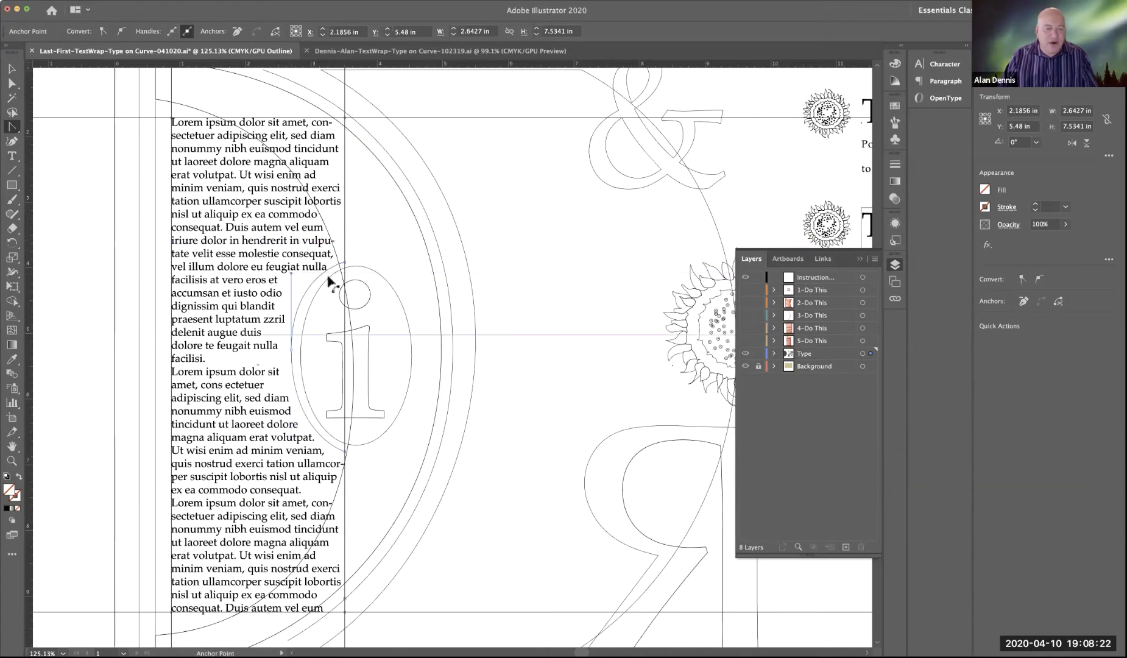
left_click(11, 68)
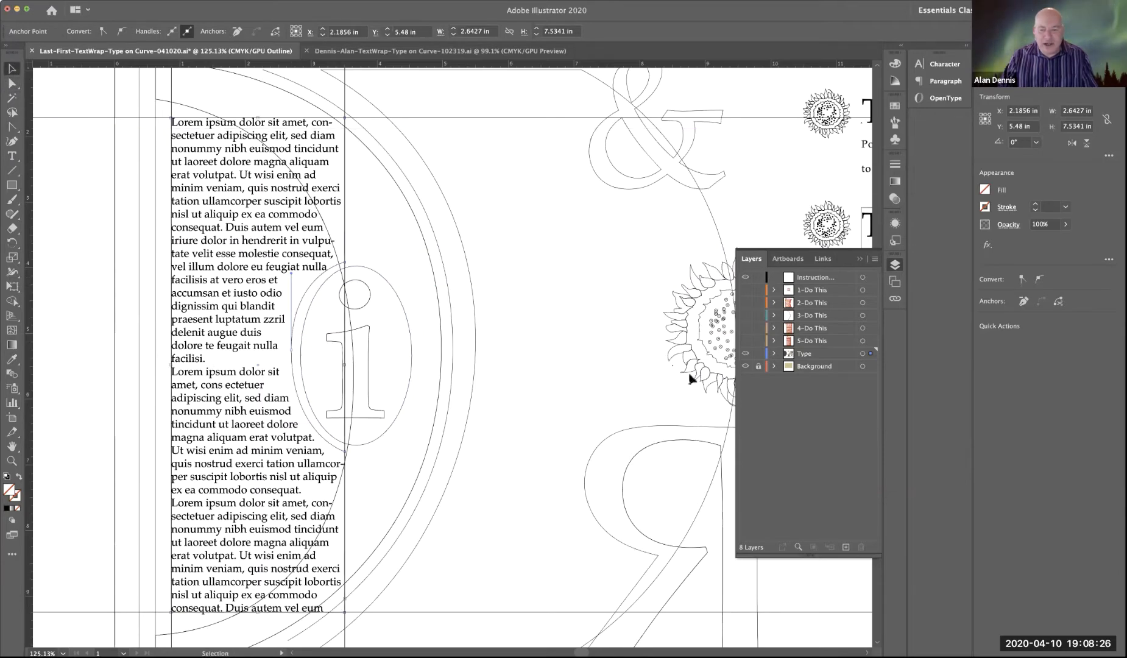
key("super+y")
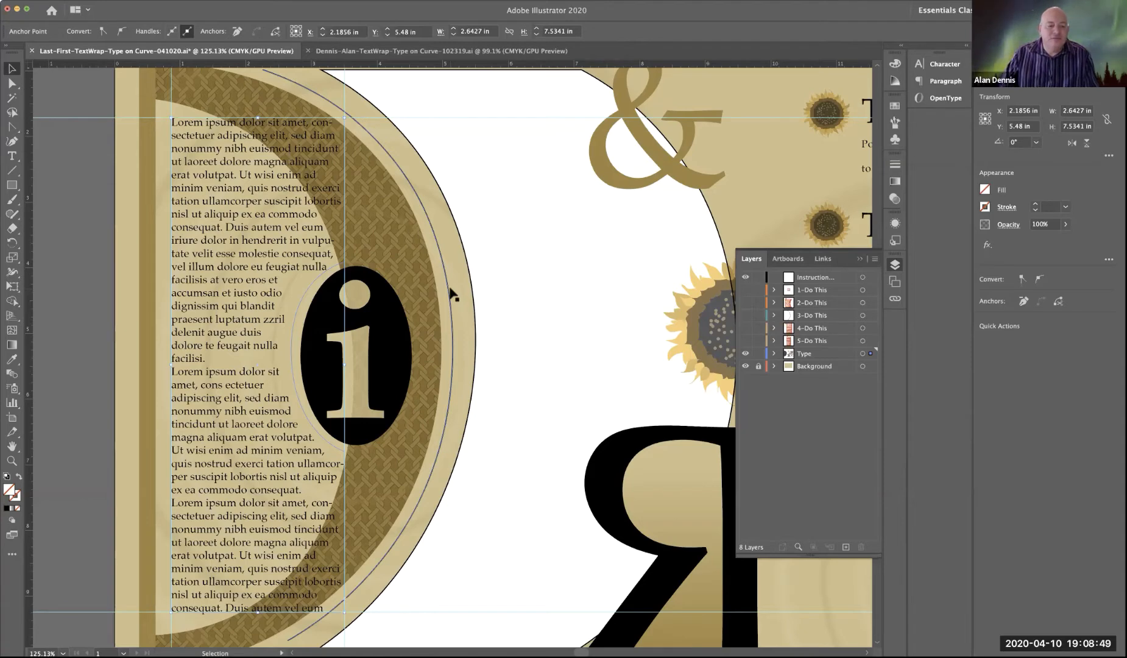
Step: Compare the frame with the finished text wrap in the 102319 example document and return to the practice file
key("space")
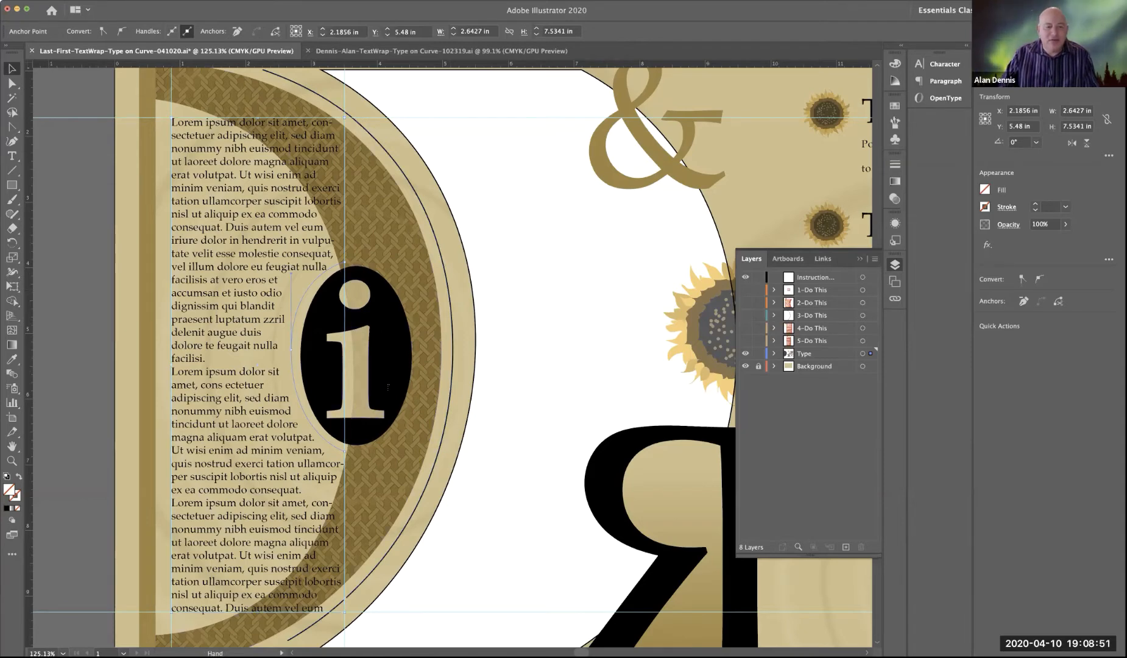
left_click_drag(334, 335, 402, 398)
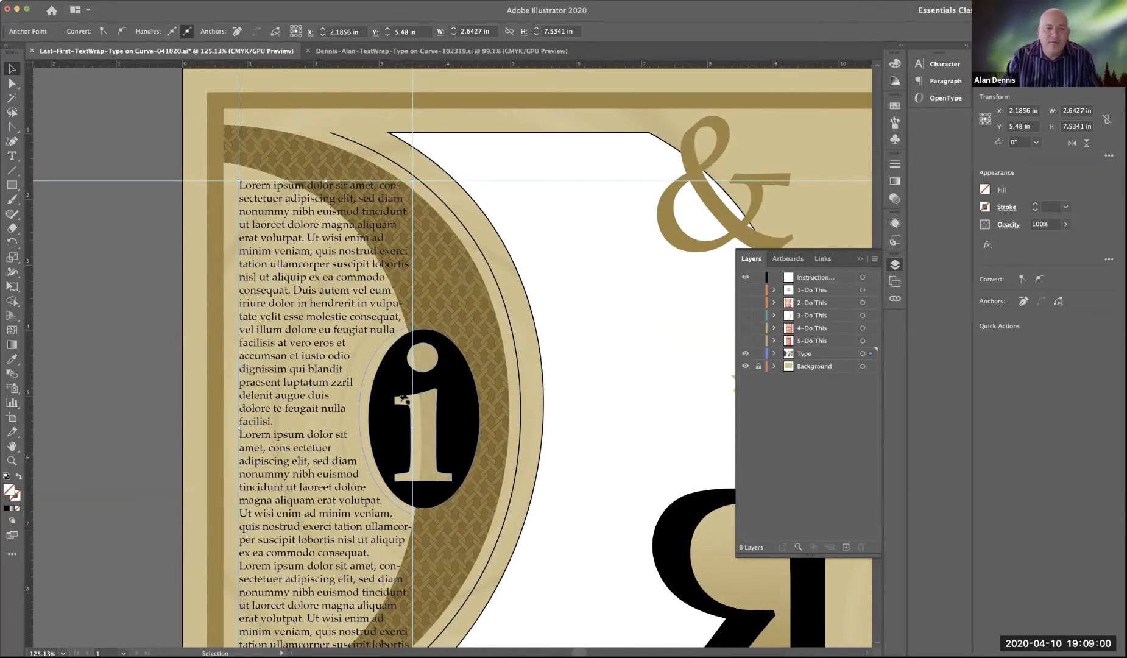
left_click(384, 53)
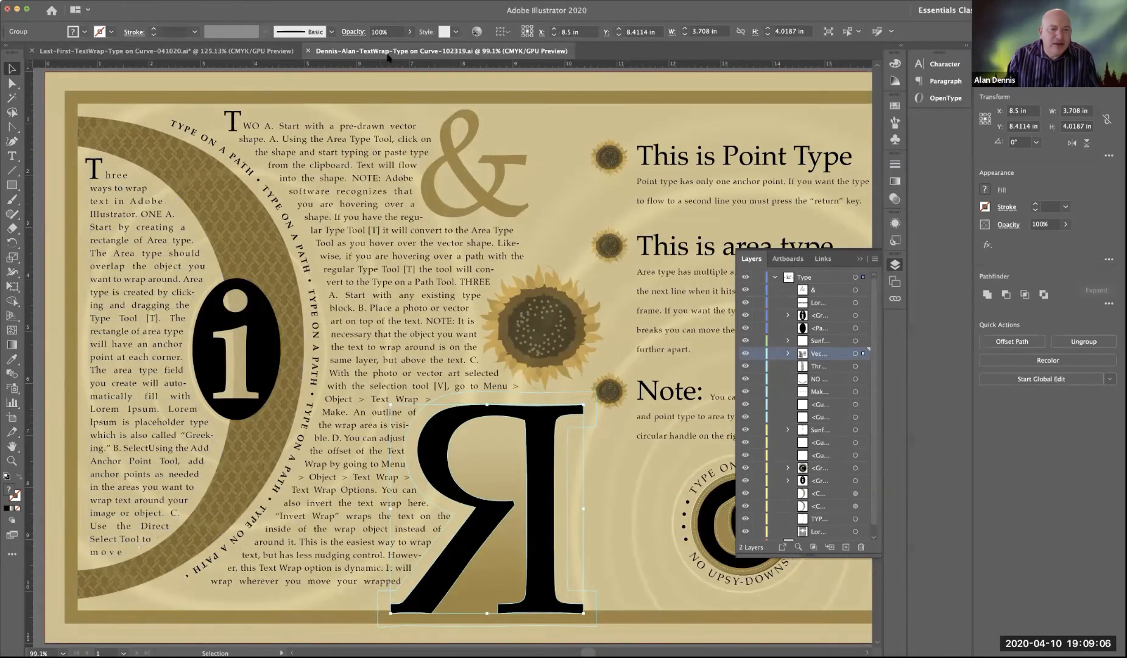
left_click(252, 53)
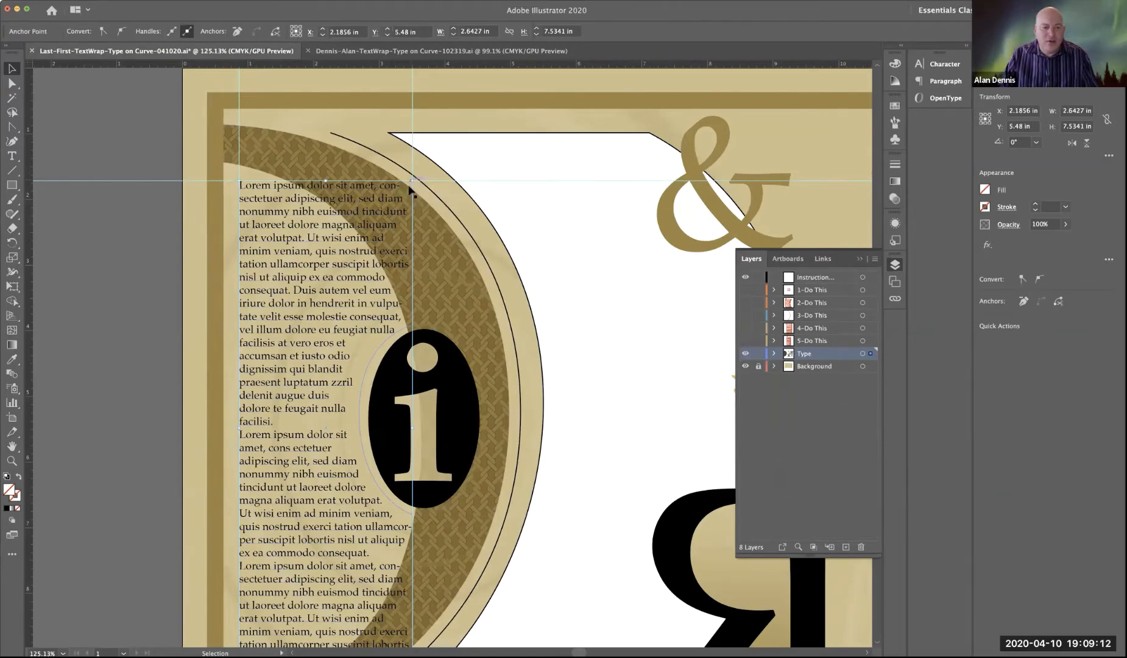
Step: Move the frame's upper-right corner point to about X 1.46 in and its lower-right corner point to about X 1.81 in
left_click(411, 182)
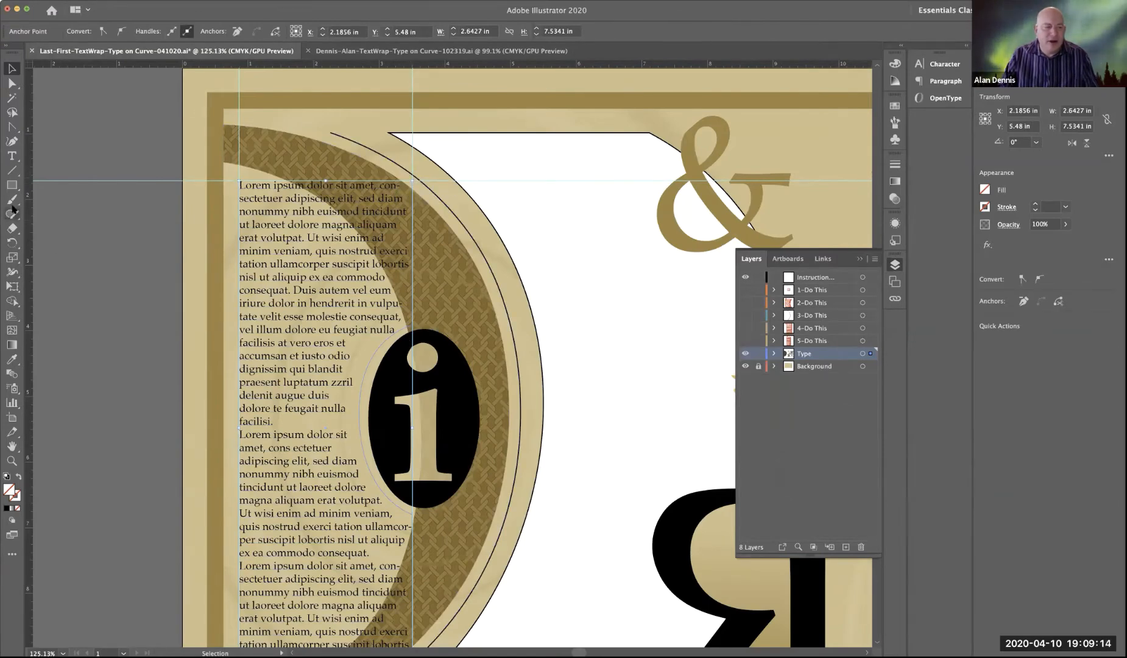
key("a")
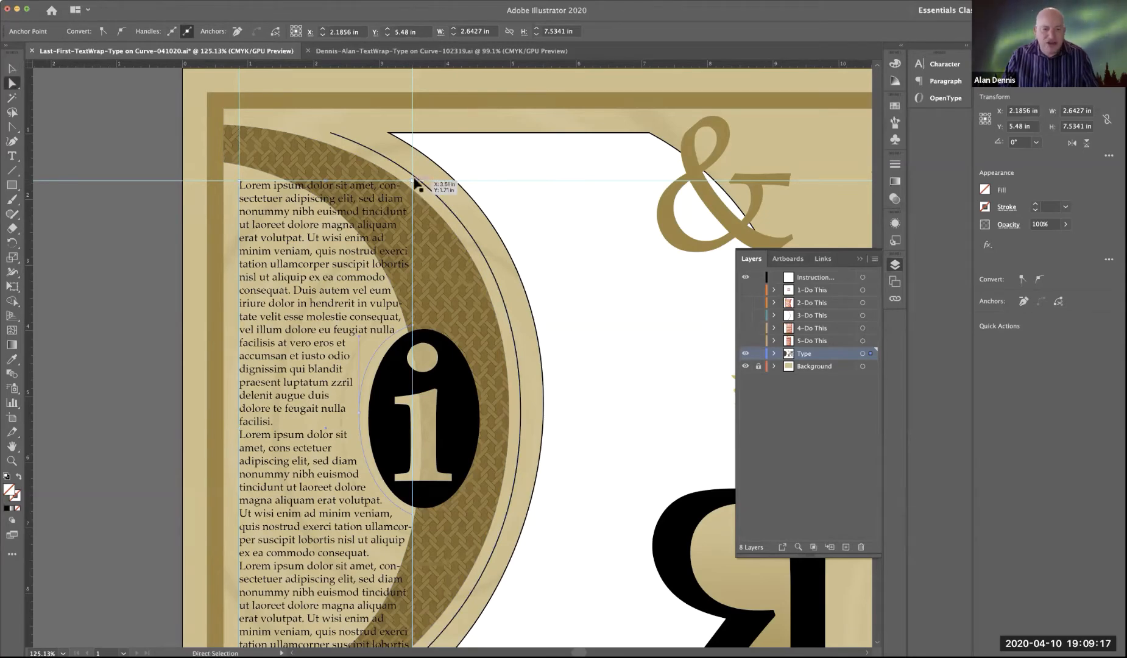
left_click_drag(412, 178, 279, 183)
scroll(366, 244, "left", 2)
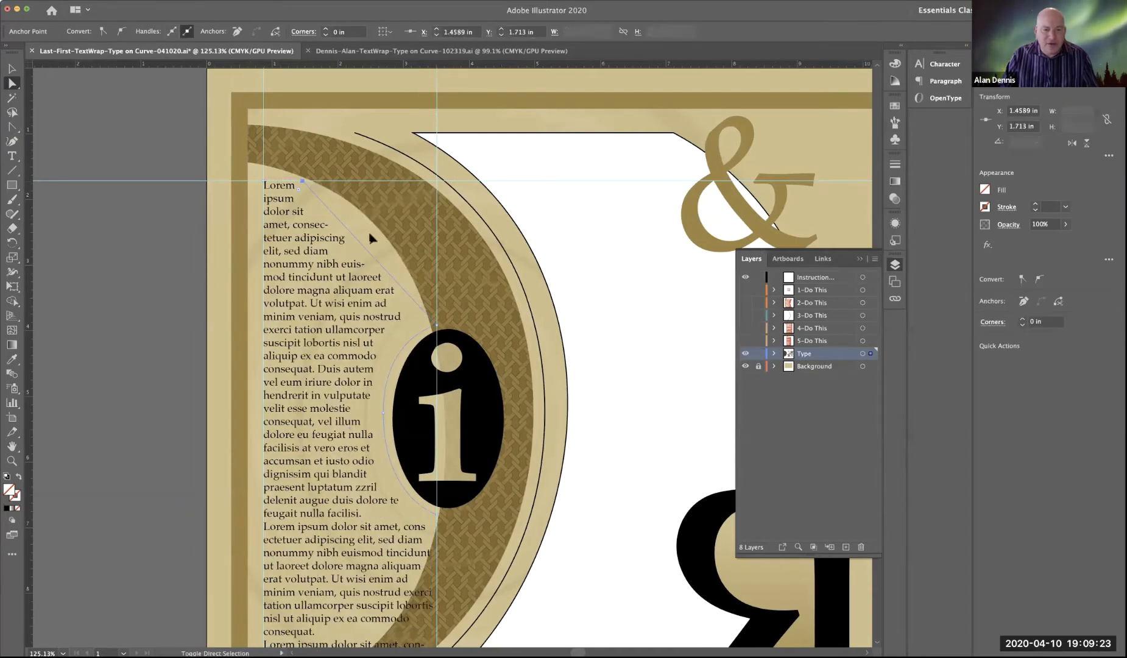
scroll(478, 259, "down", 6)
scroll(478, 259, "left", 1)
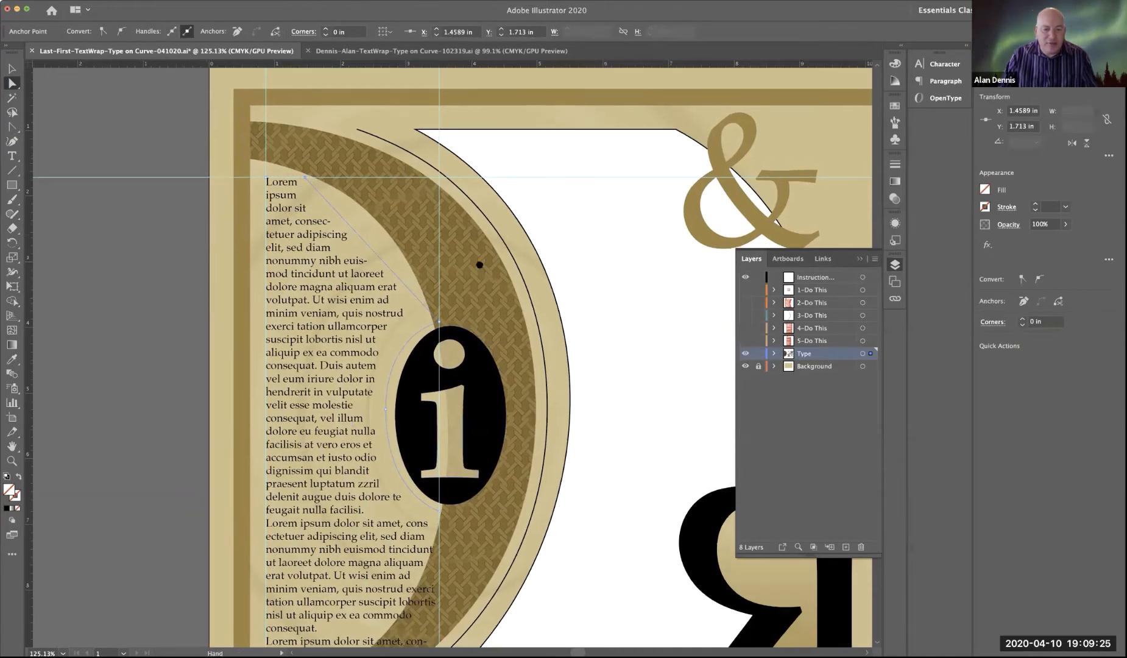
left_click_drag(477, 491, 364, 497)
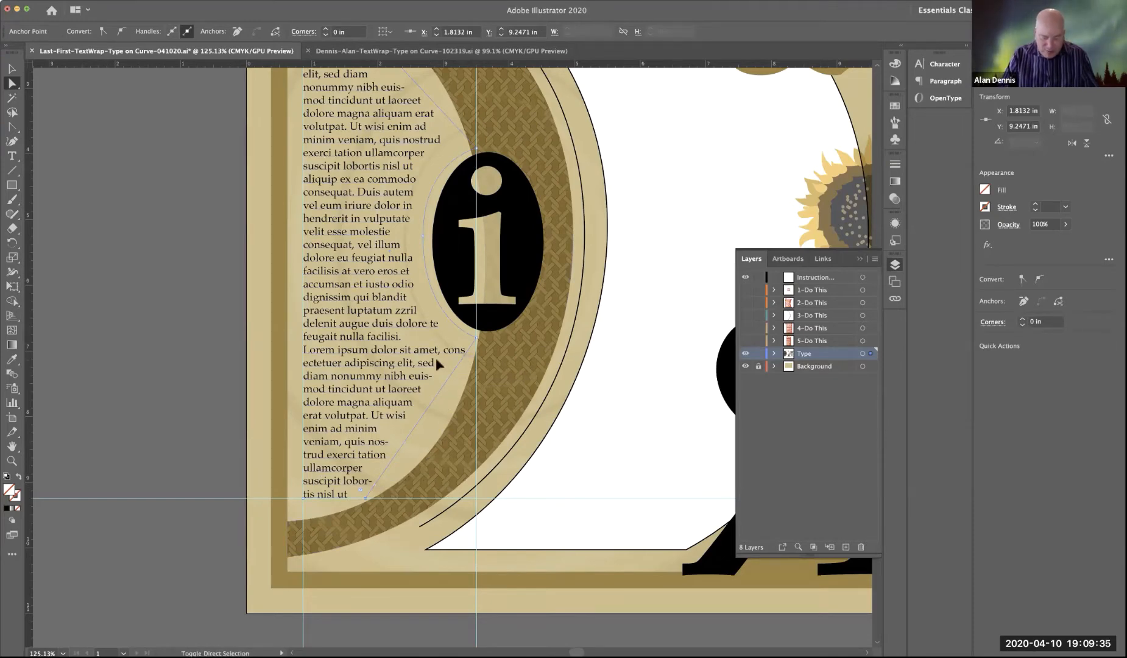
Step: Curve the frame's lower-right edge with the Anchor Point tool to follow the inner edge of the patterned D shape
key("shift+c")
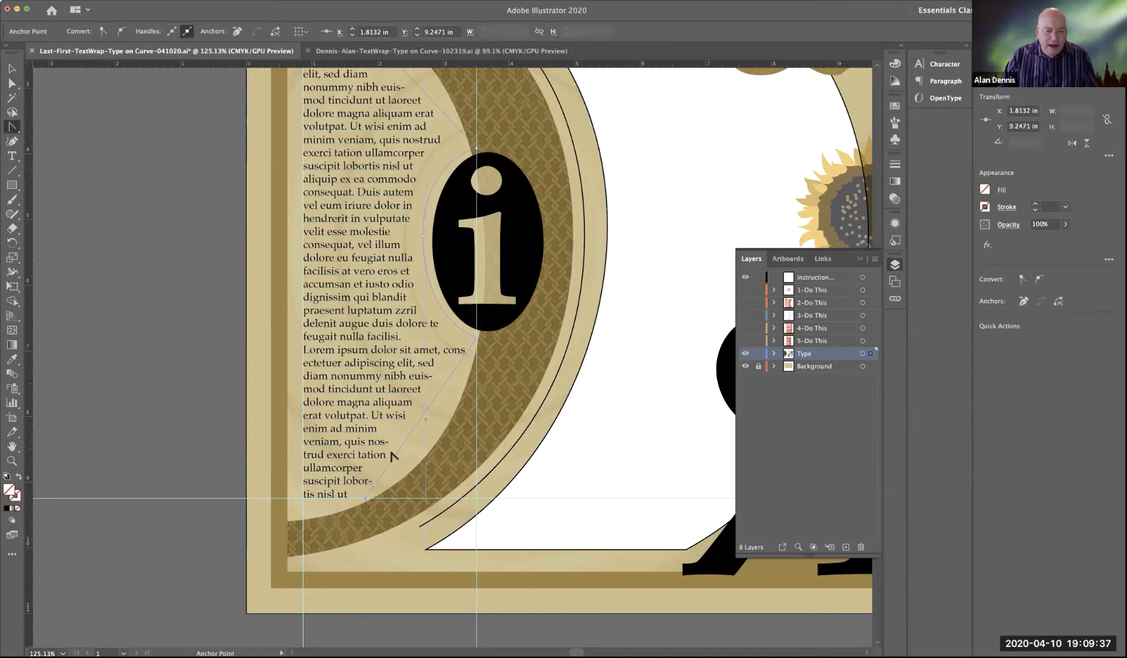
left_click_drag(366, 499, 332, 500)
scroll(355, 508, "right", 1)
scroll(420, 496, "left", 1)
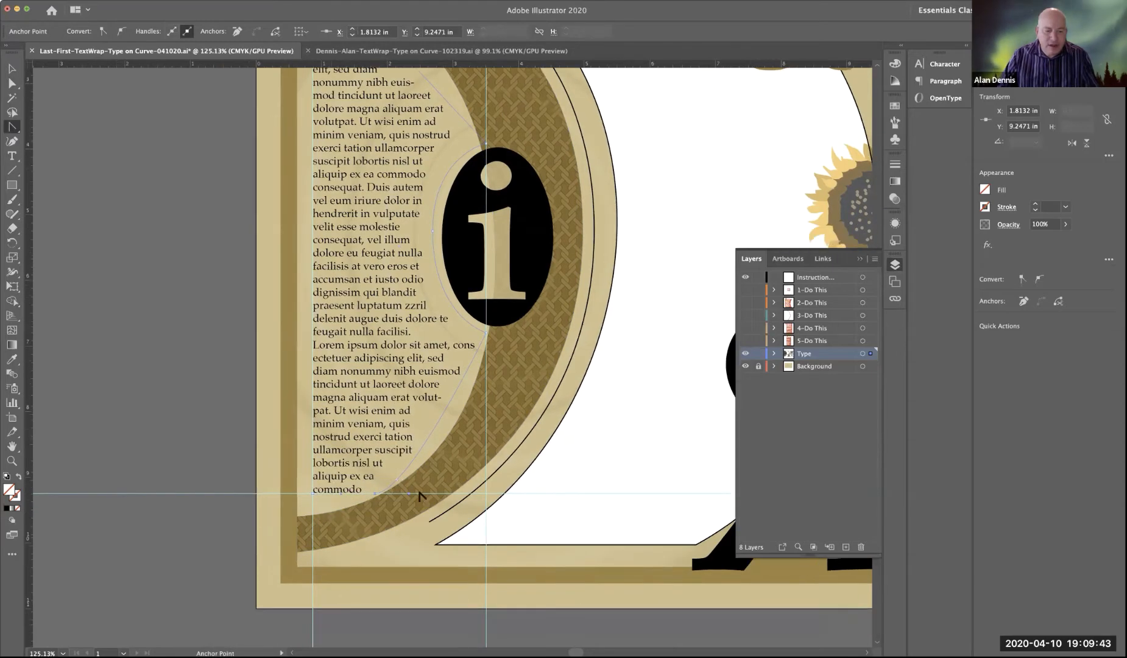
left_click_drag(409, 492, 457, 433)
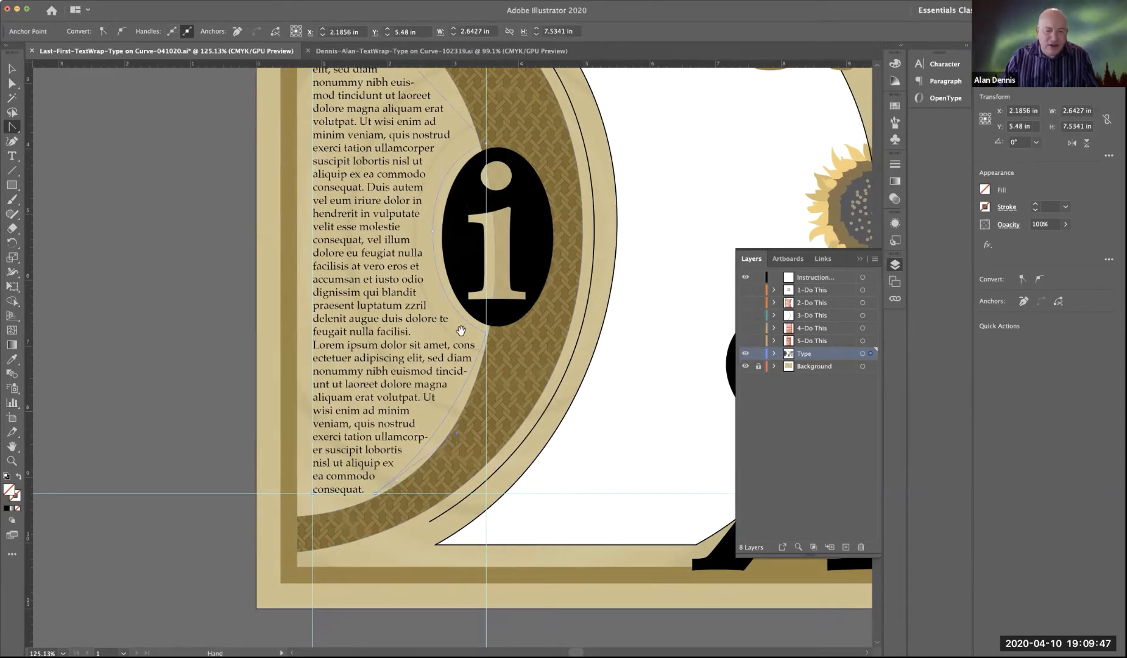
Step: Curve the frame's upper-right edge from its corner point, adjusting the handle to follow the inner edge of the patterned D shape
scroll(460, 503, "up", 3)
scroll(466, 522, "up", 5)
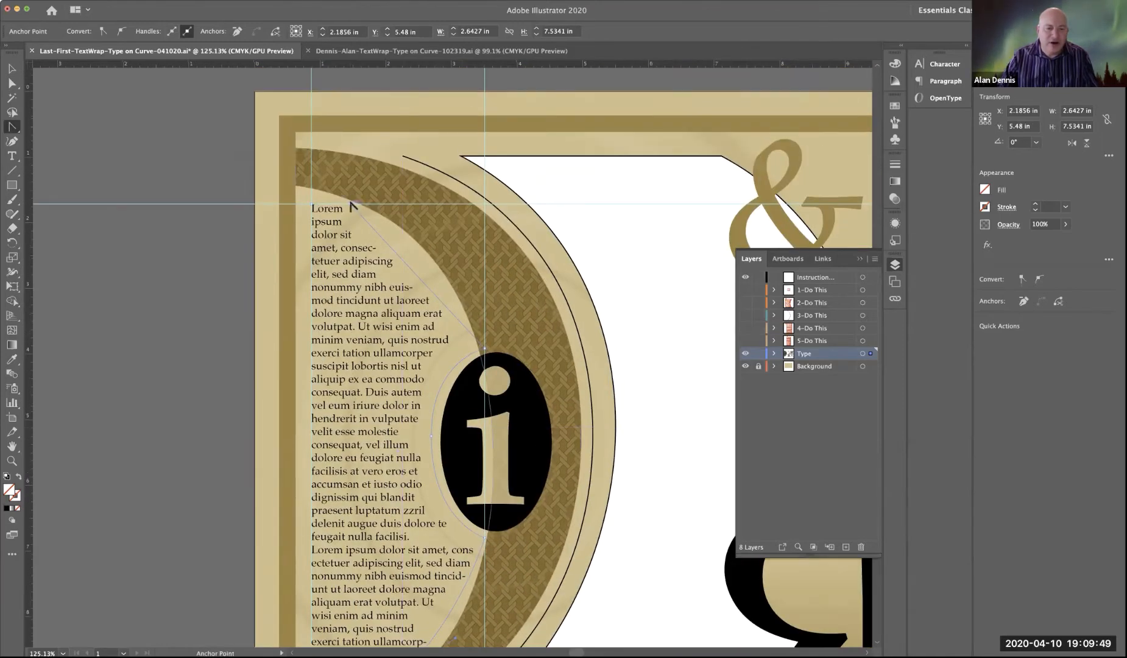
left_click_drag(352, 207, 378, 206)
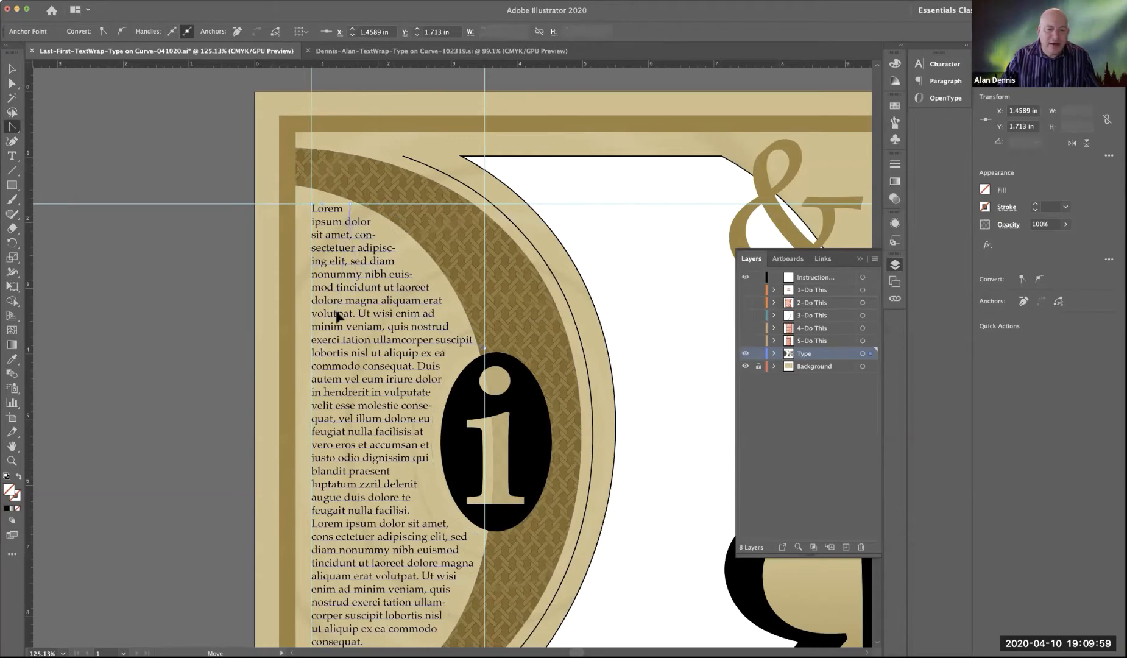
left_click_drag(337, 311, 336, 313)
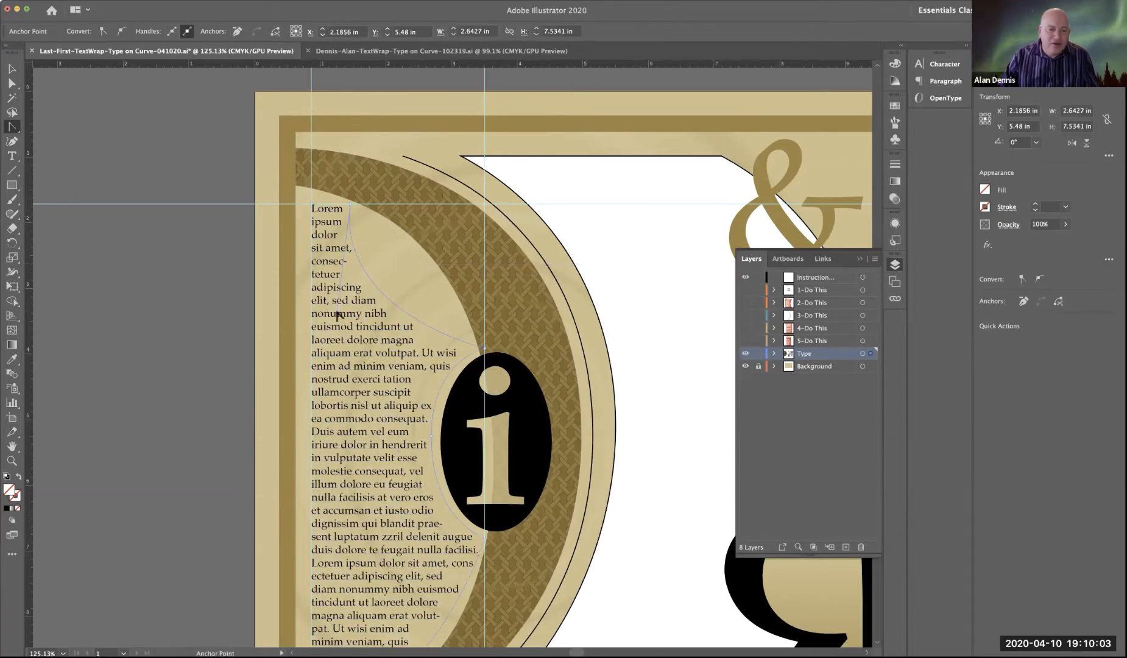
left_click_drag(337, 314, 371, 291)
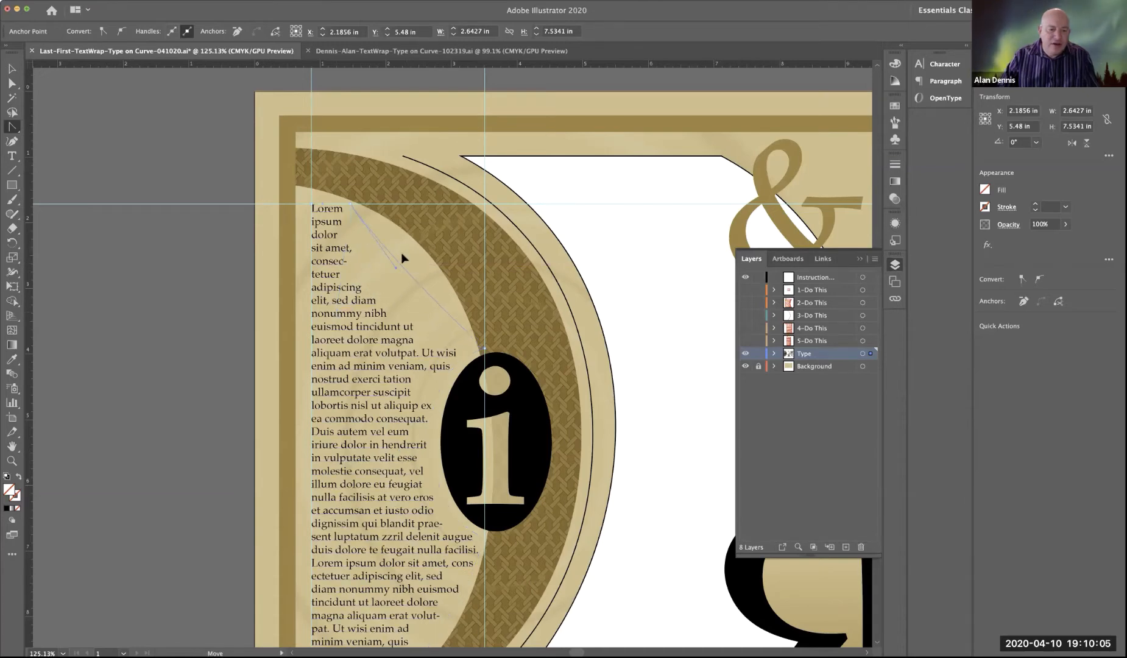
left_click_drag(401, 252, 399, 214)
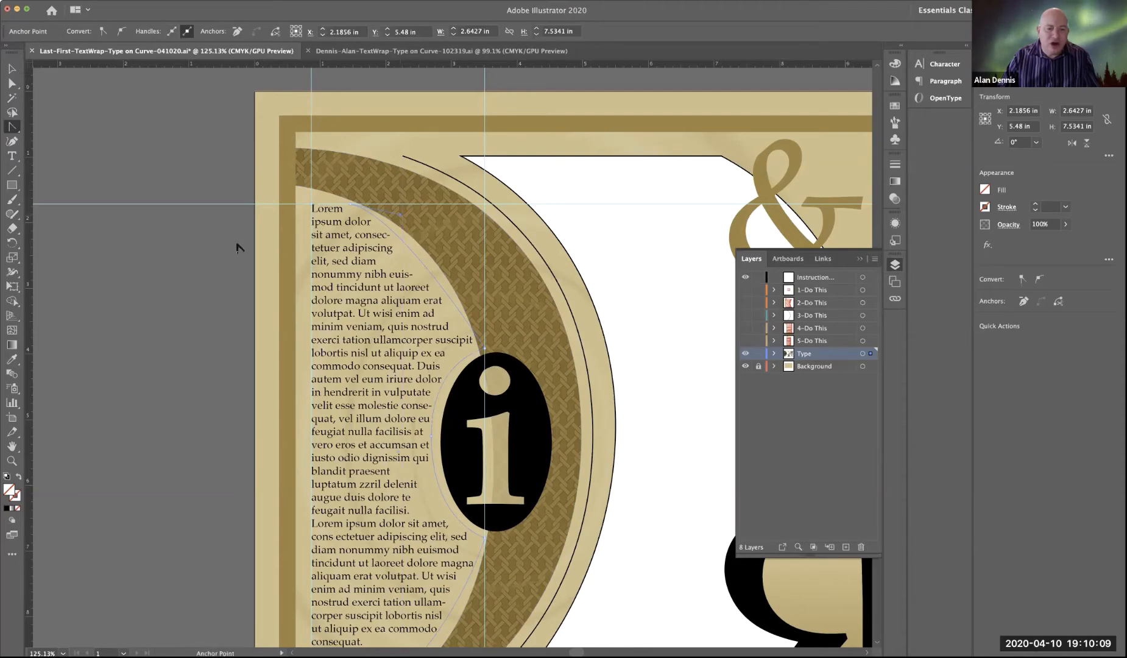
Step: Move the frame's corner point above the black oval to about X 3.39 in, Y 3.85 in, then deselect the frame
key("v")
left_click(203, 322)
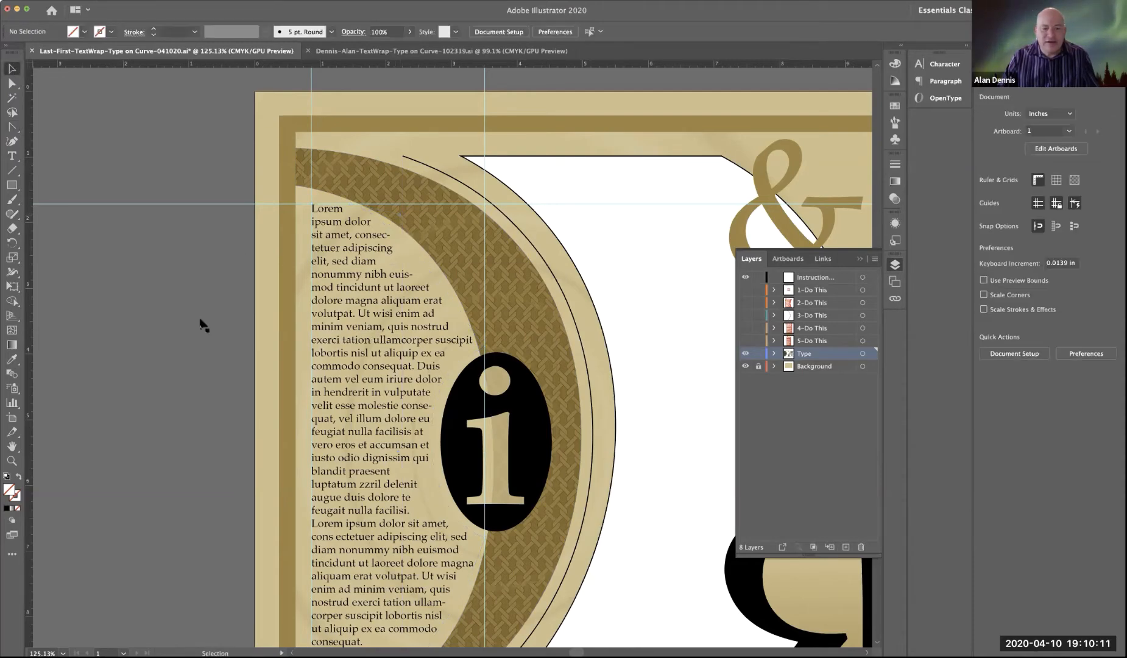
left_click_drag(489, 458, 391, 365)
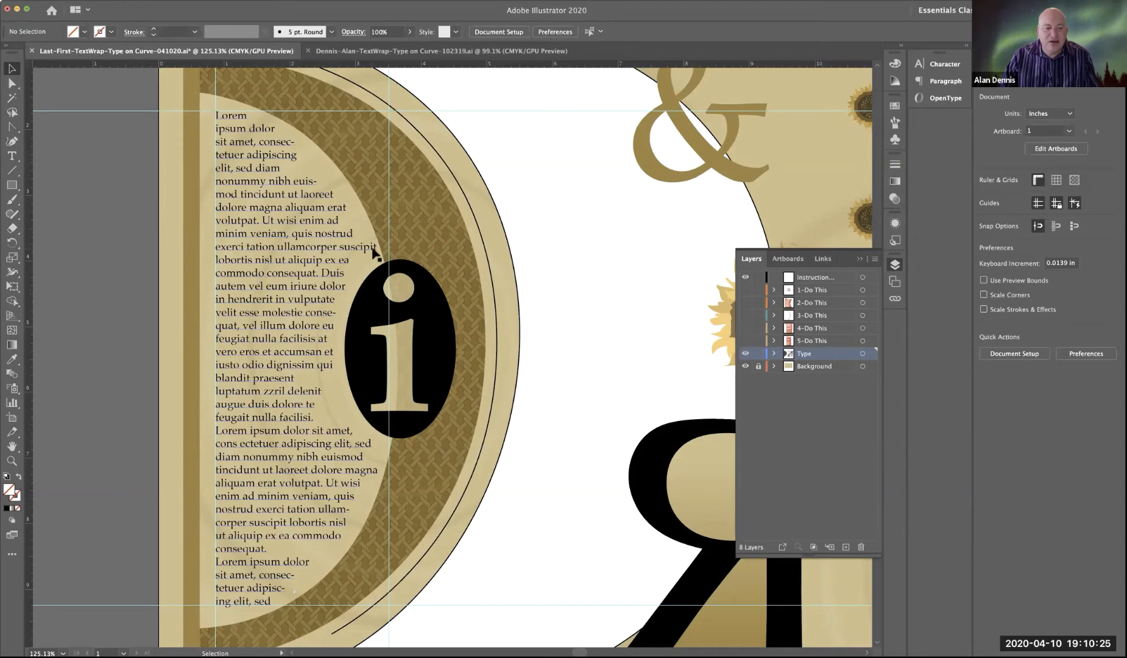
key("a")
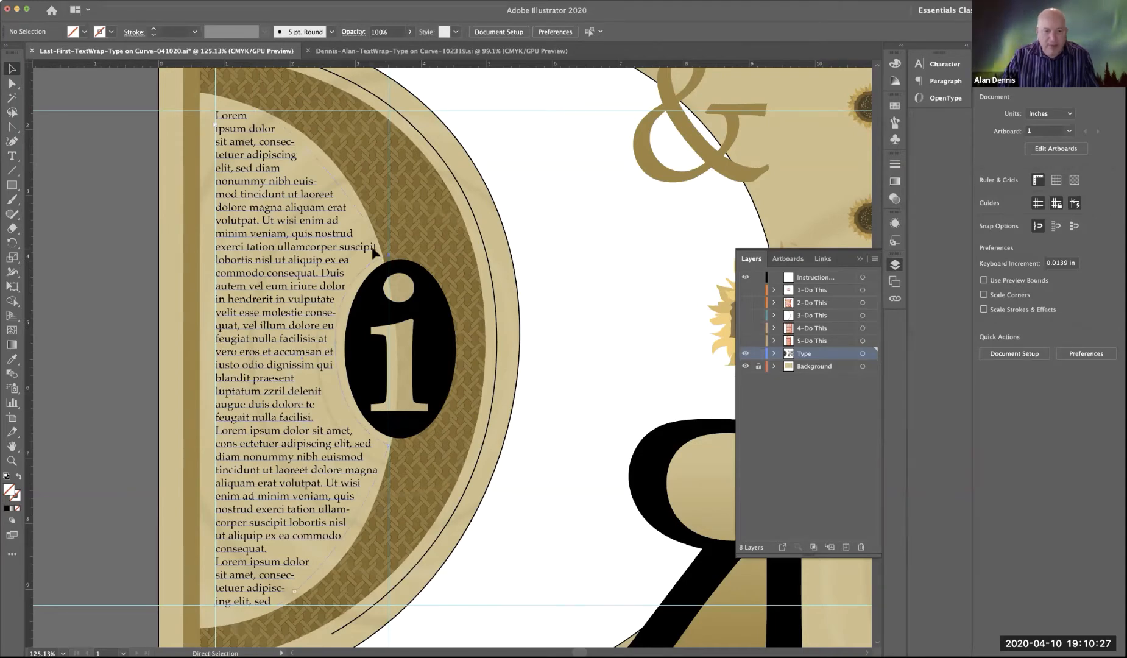
left_click(375, 252)
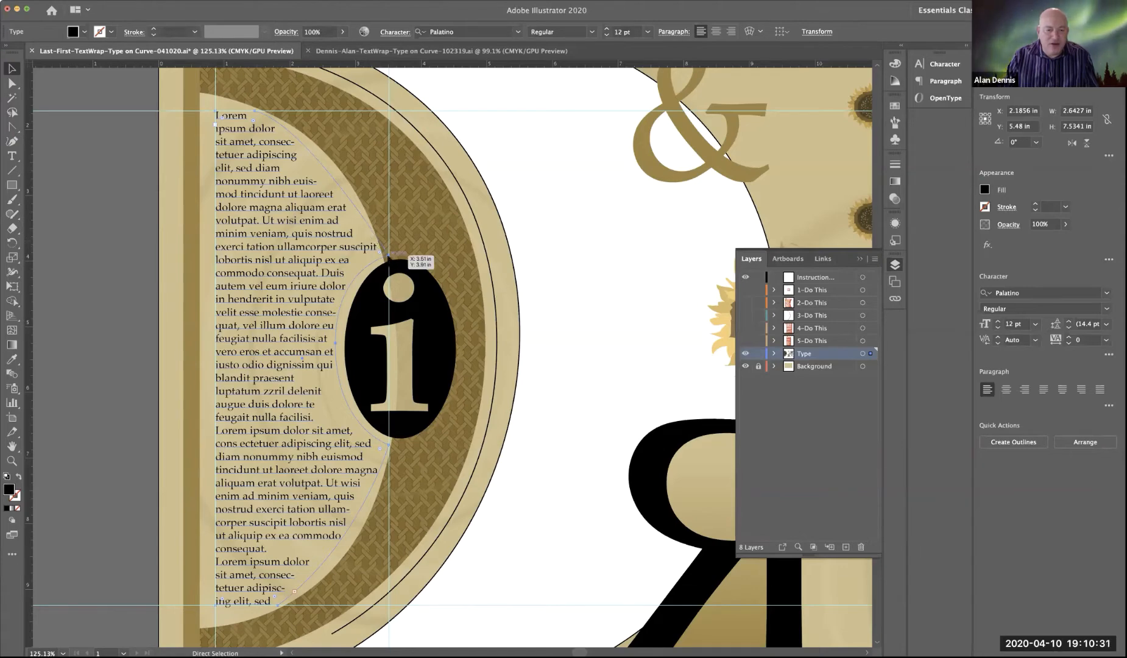
key("z")
left_click(377, 256)
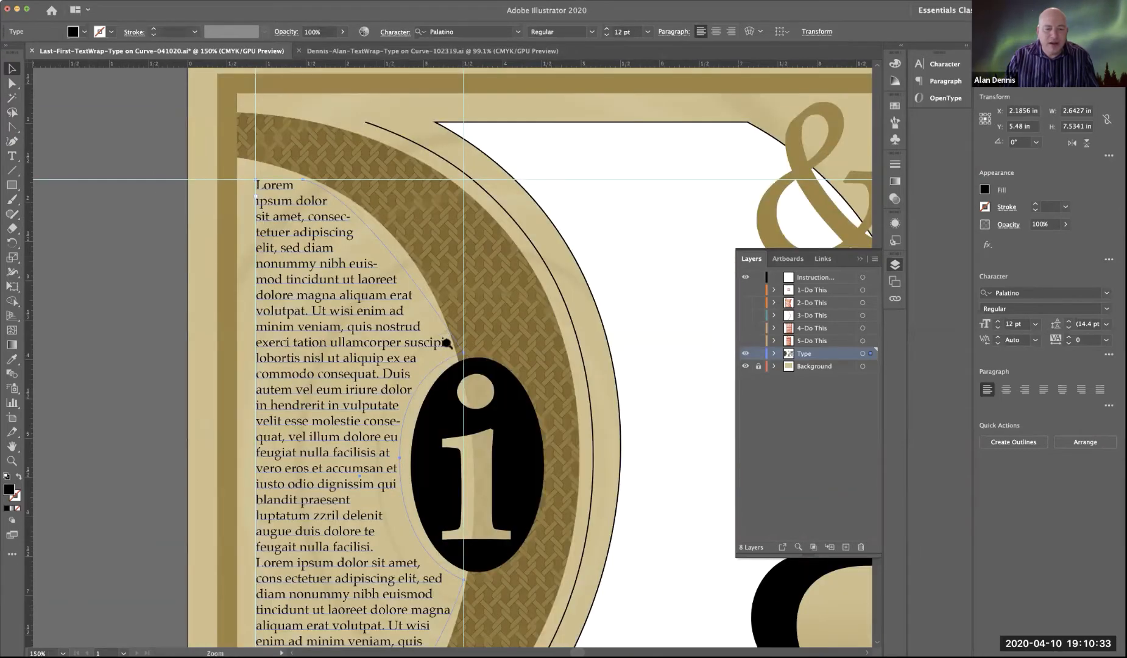
left_click(452, 353)
key("v")
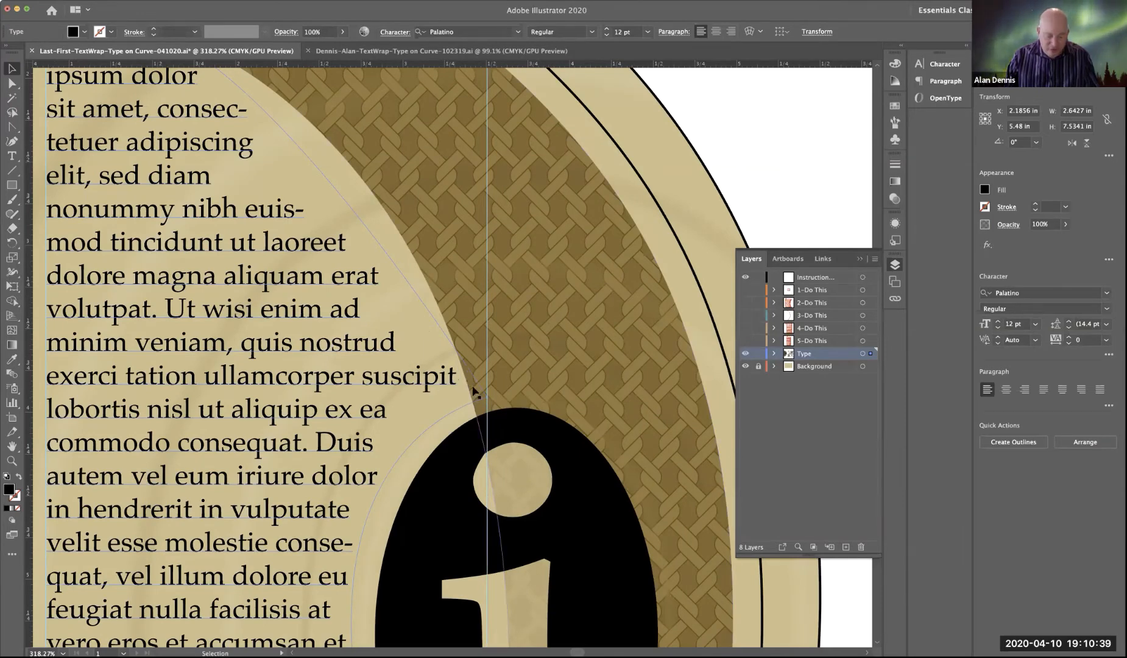
key("a")
left_click_drag(474, 390, 451, 394)
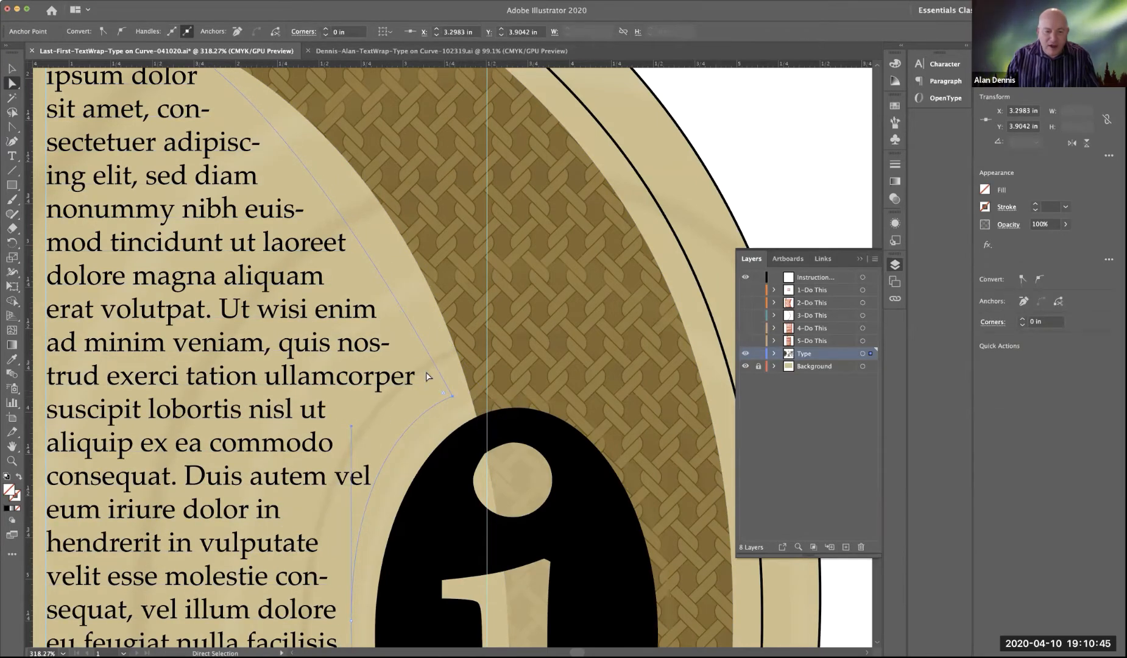
left_click_drag(452, 394, 469, 390)
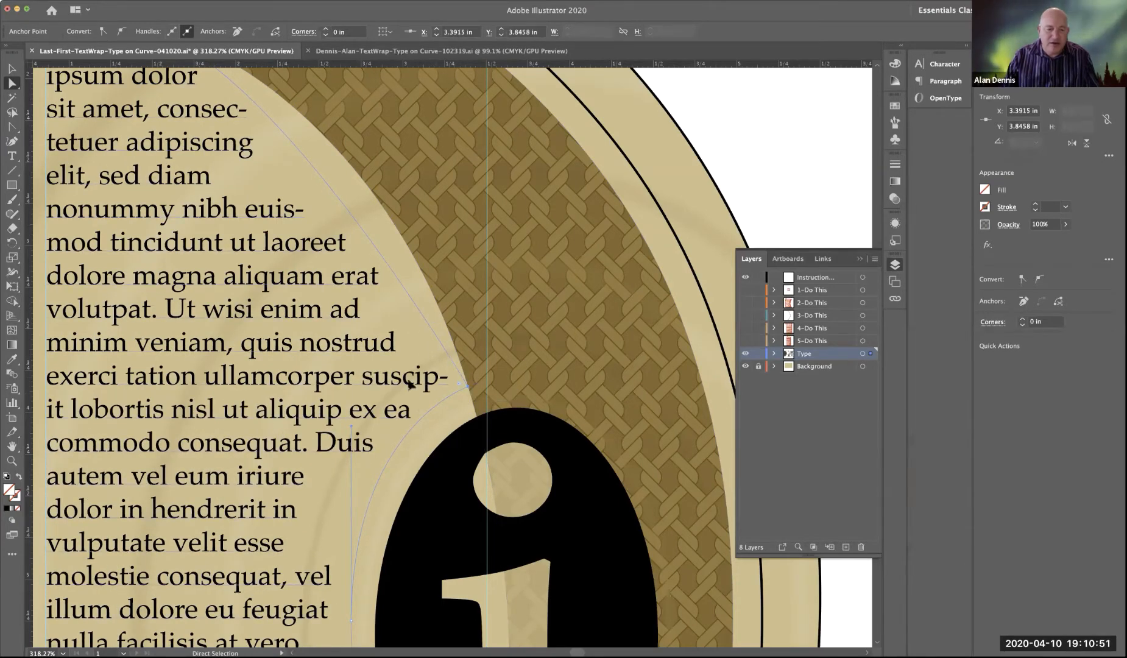
key("super+space")
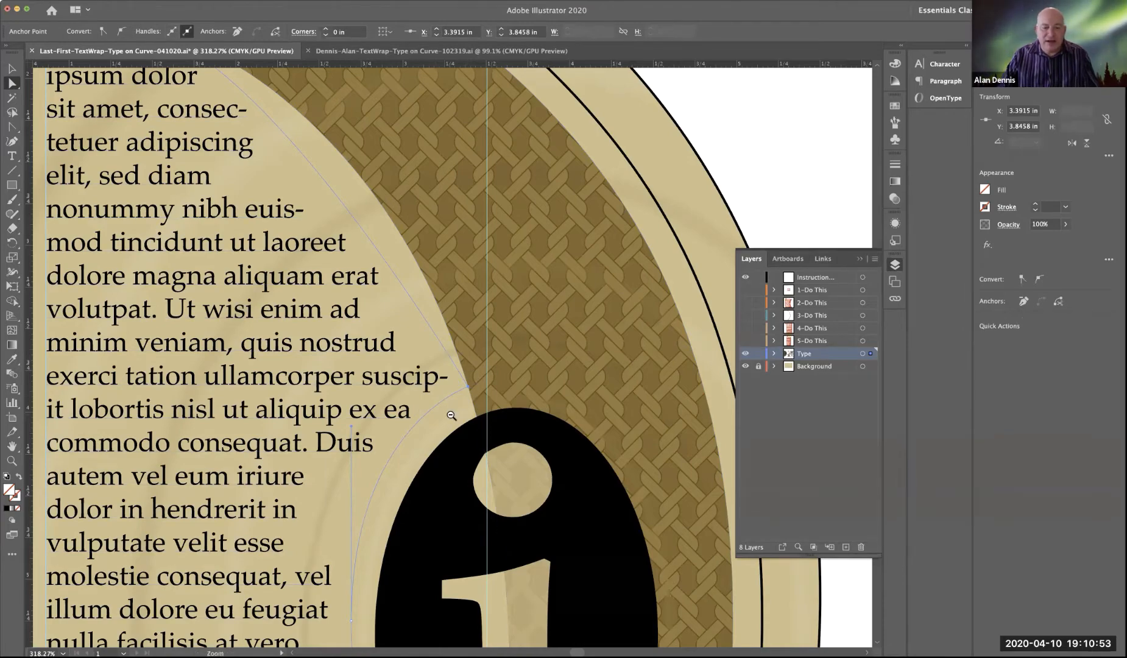
left_click(451, 415, "alt+super")
left_click(452, 417, "alt+super")
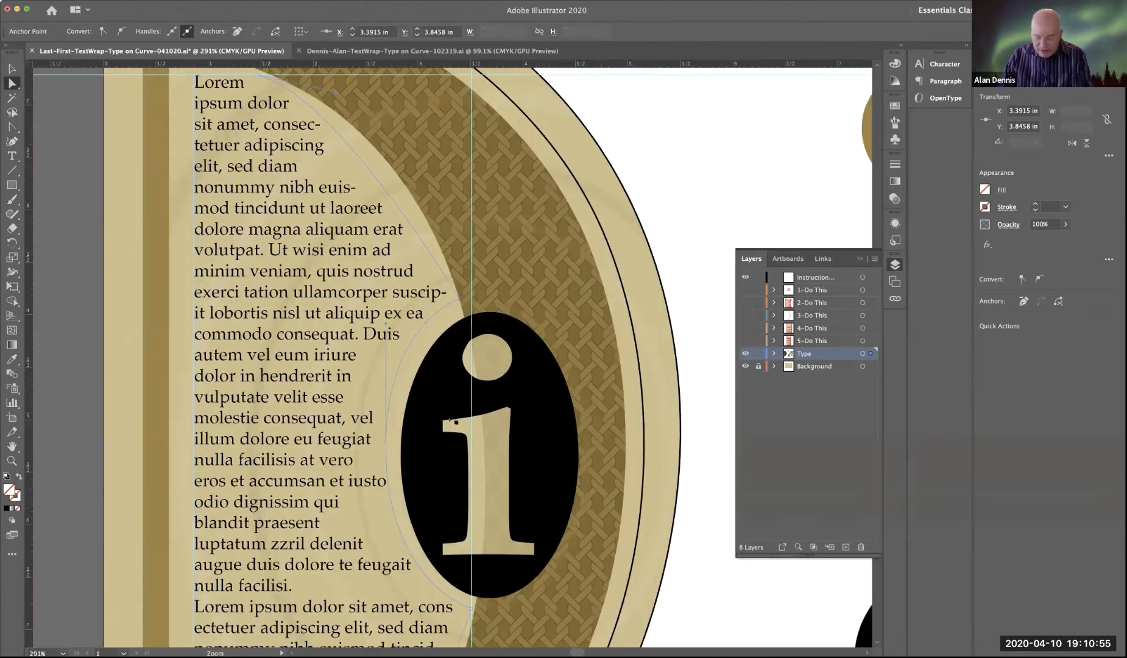
key("super+0")
key("space")
left_click_drag(371, 379, 530, 381)
left_click(170, 312)
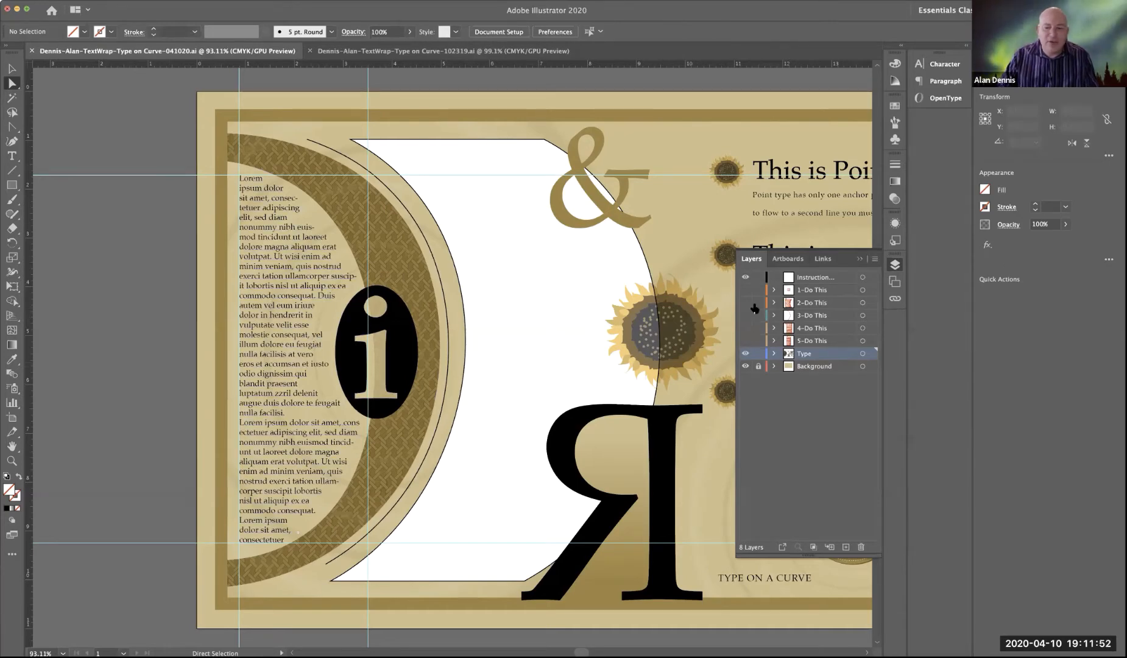
Step: Read the 1-Do This, 2-Do This and 3-Do This instruction layers one at a time, hiding each again after reading
left_click(744, 292)
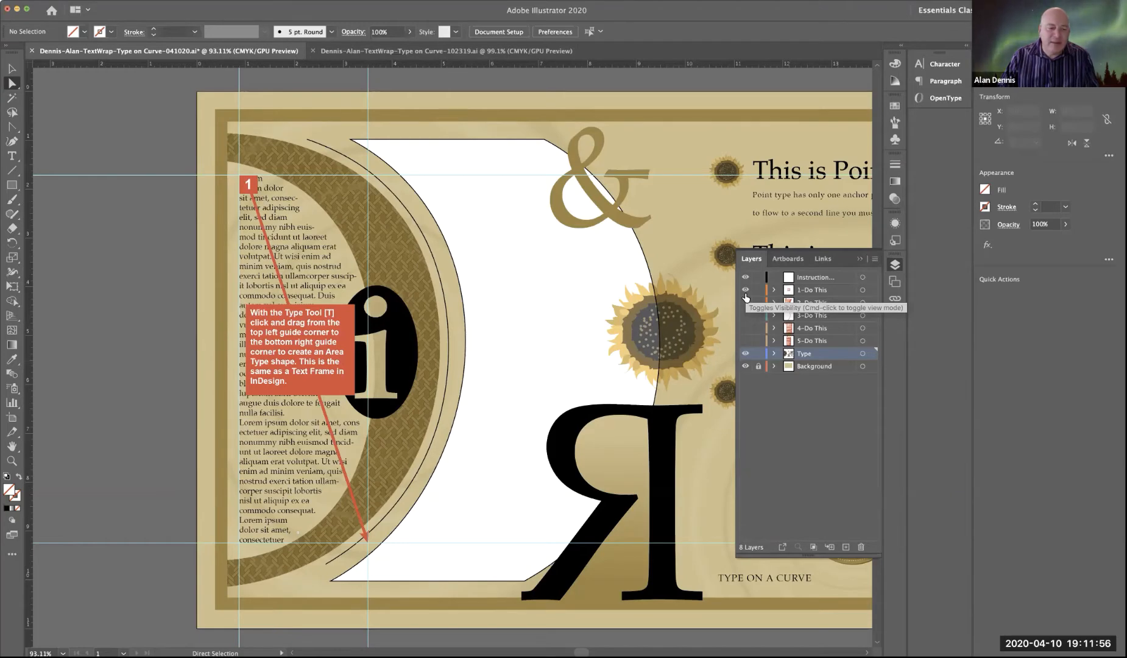
left_click(745, 293)
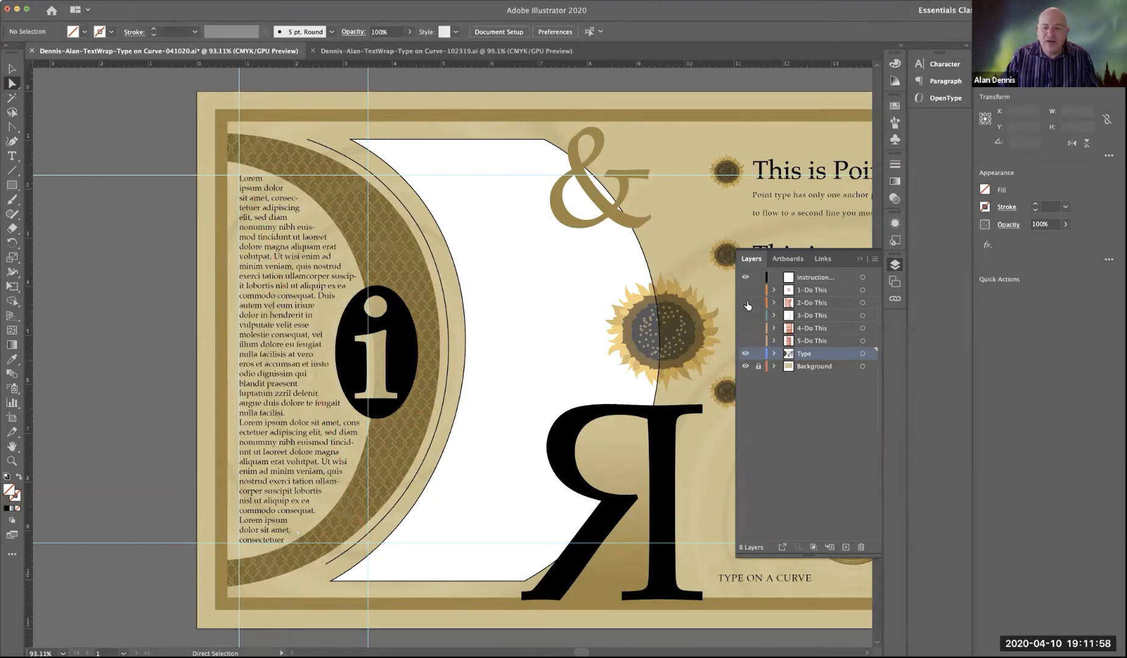
left_click(745, 303)
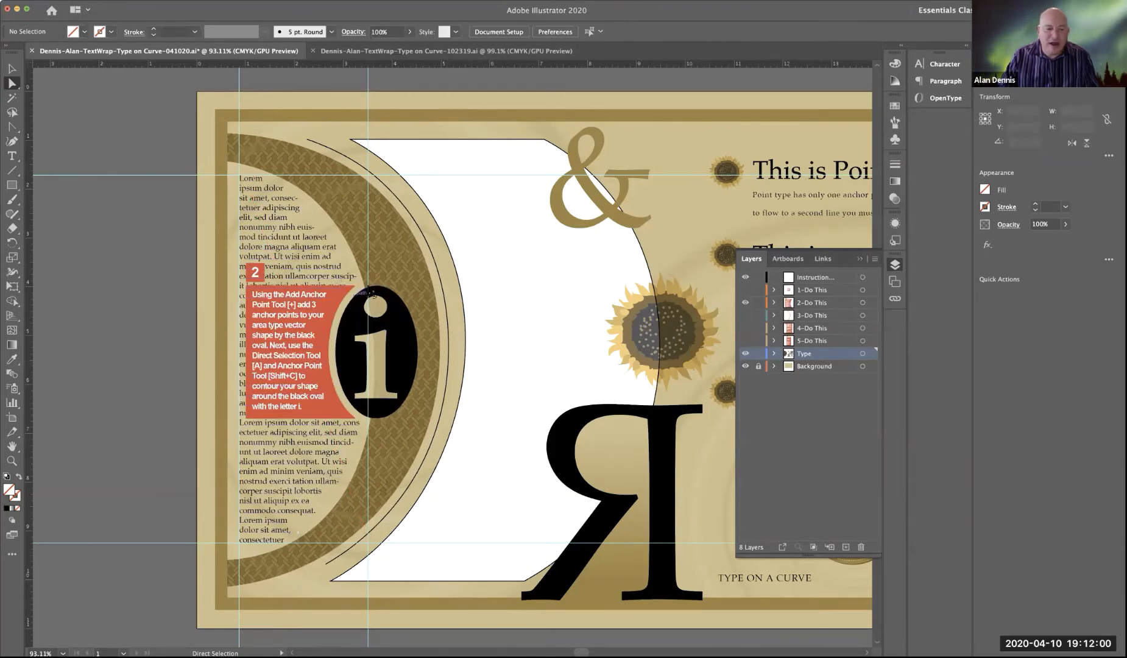
left_click(745, 302)
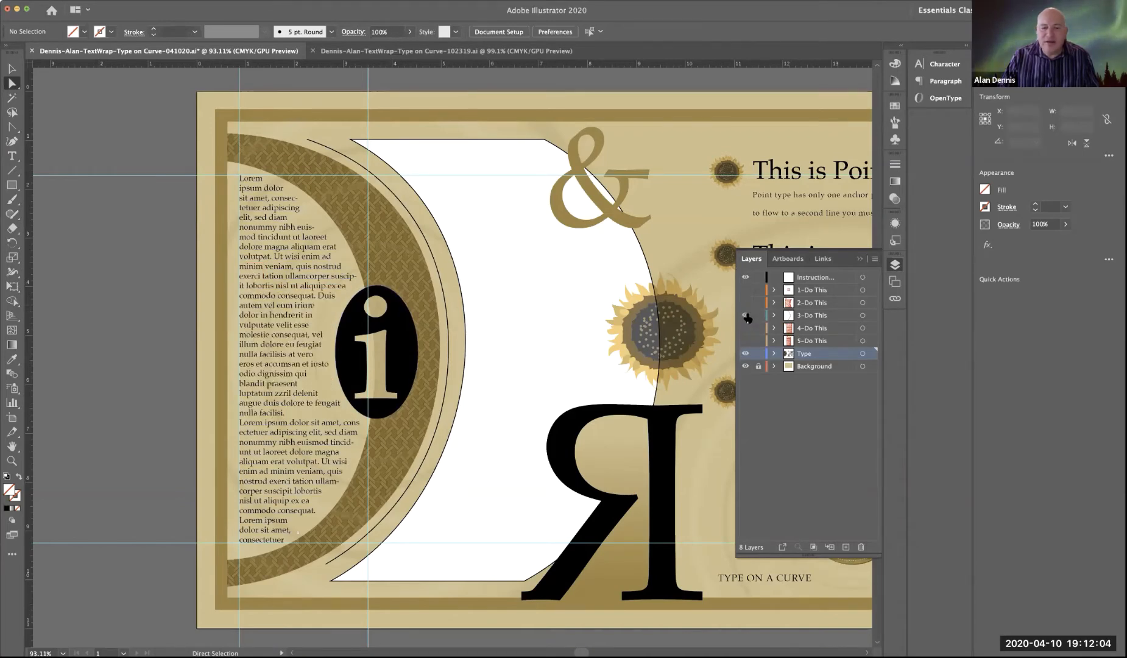
left_click(745, 315)
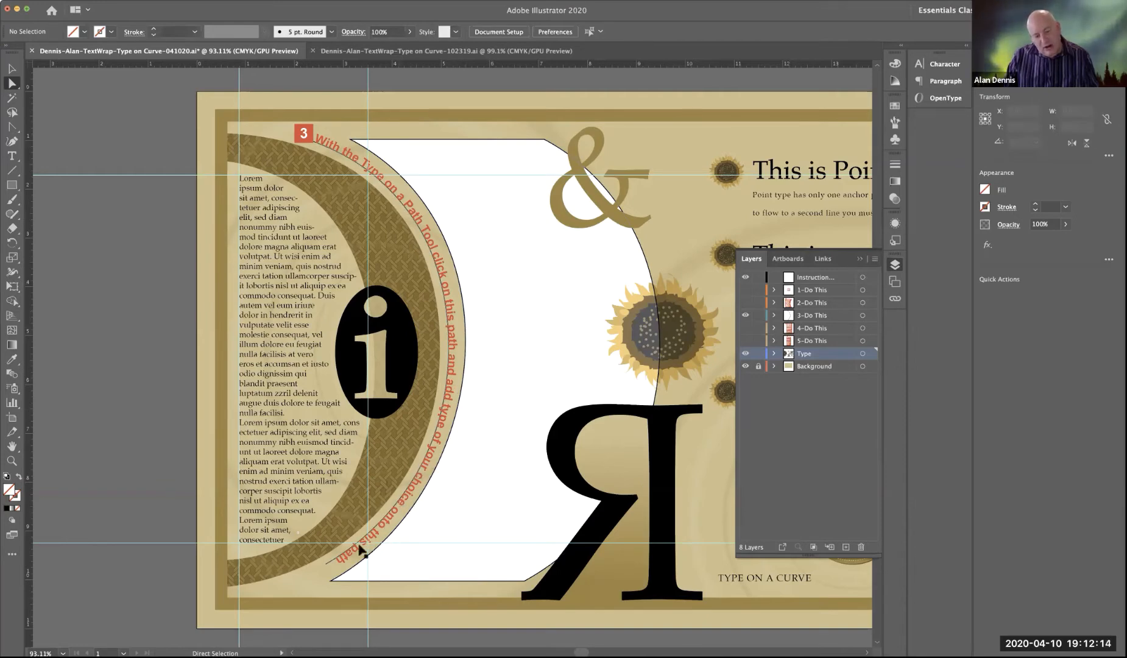
left_click(745, 315)
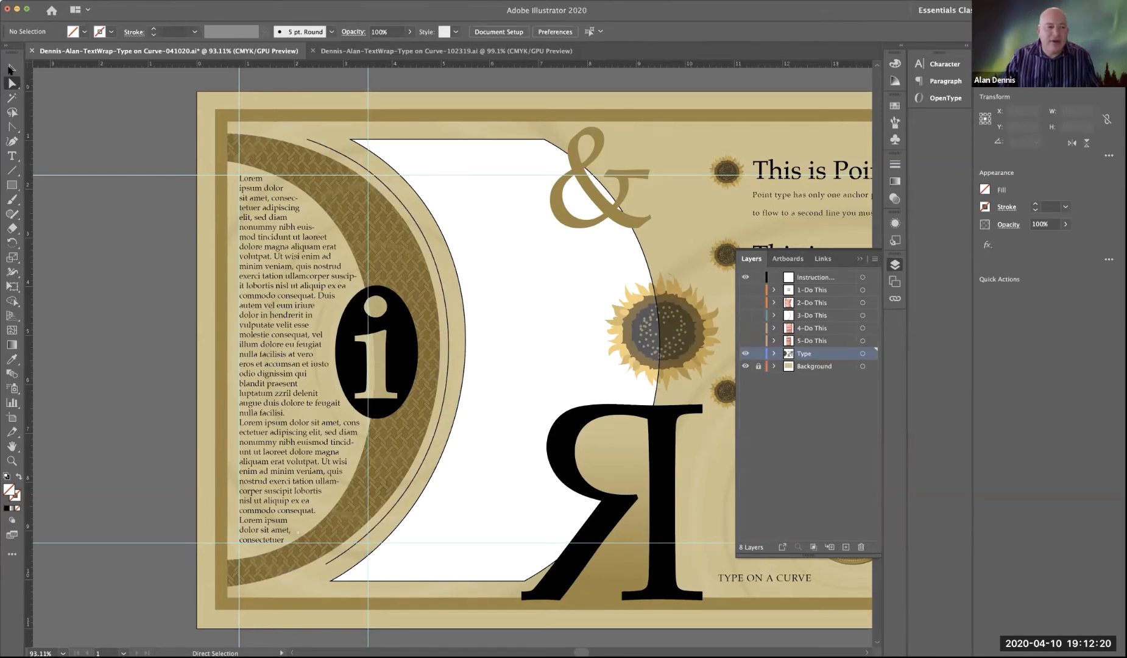
Step: Convert the thin curved line outside the patterned D into a text path with the Type on a Path tool
key("v")
left_click(312, 147)
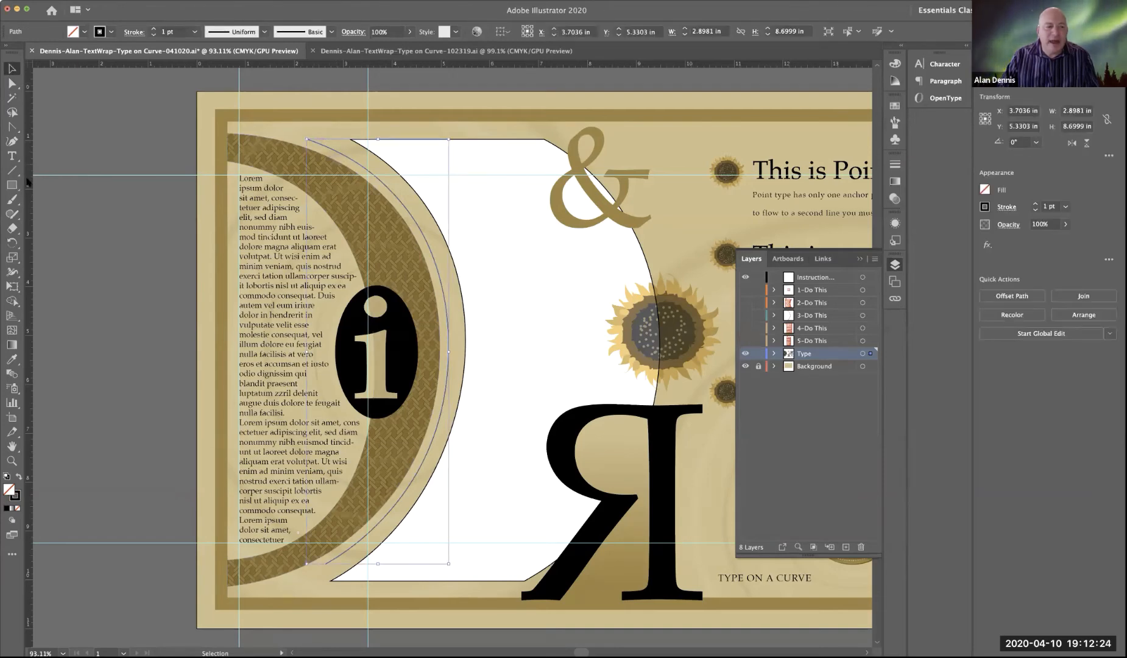
left_click(14, 157)
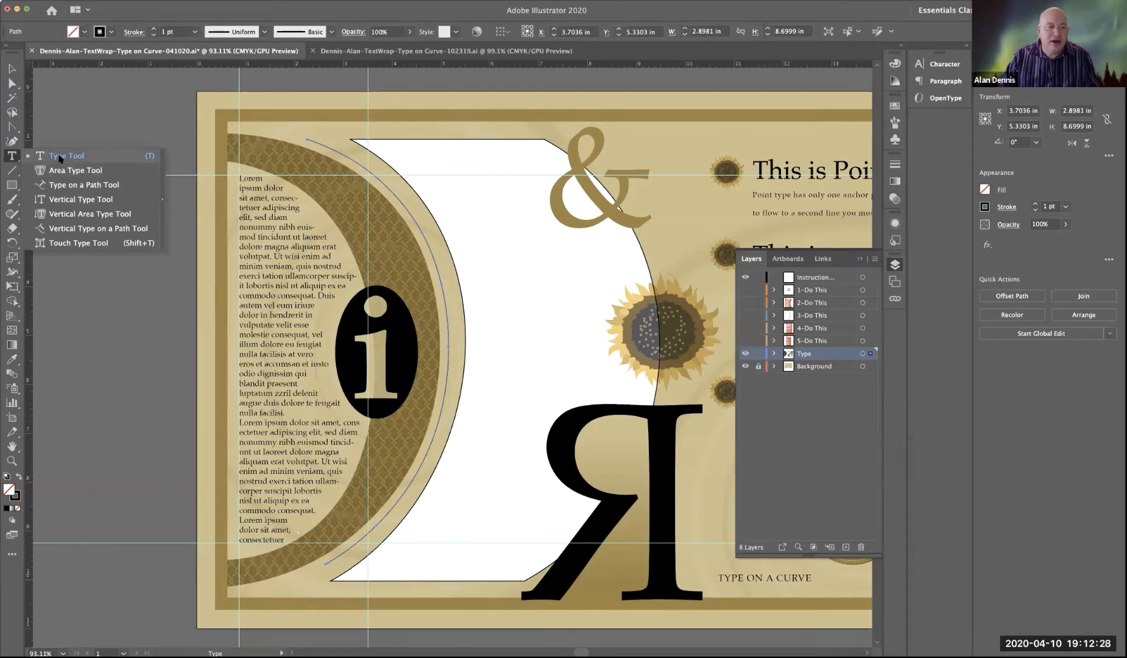
left_click(88, 186)
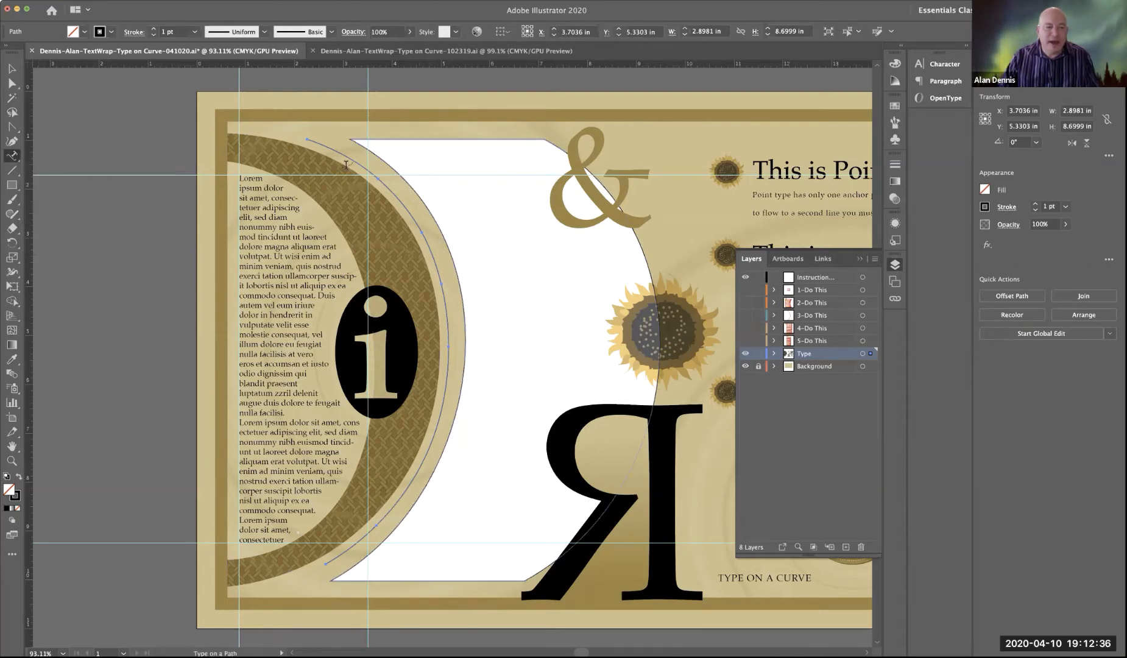
left_click(12, 156)
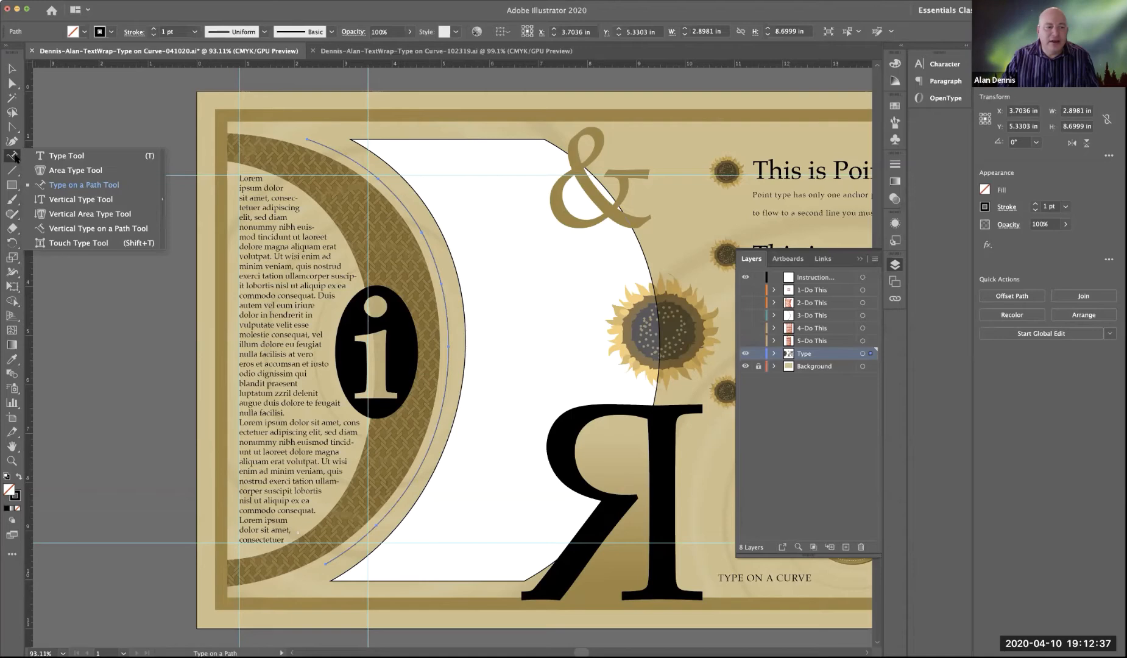
left_click(55, 157)
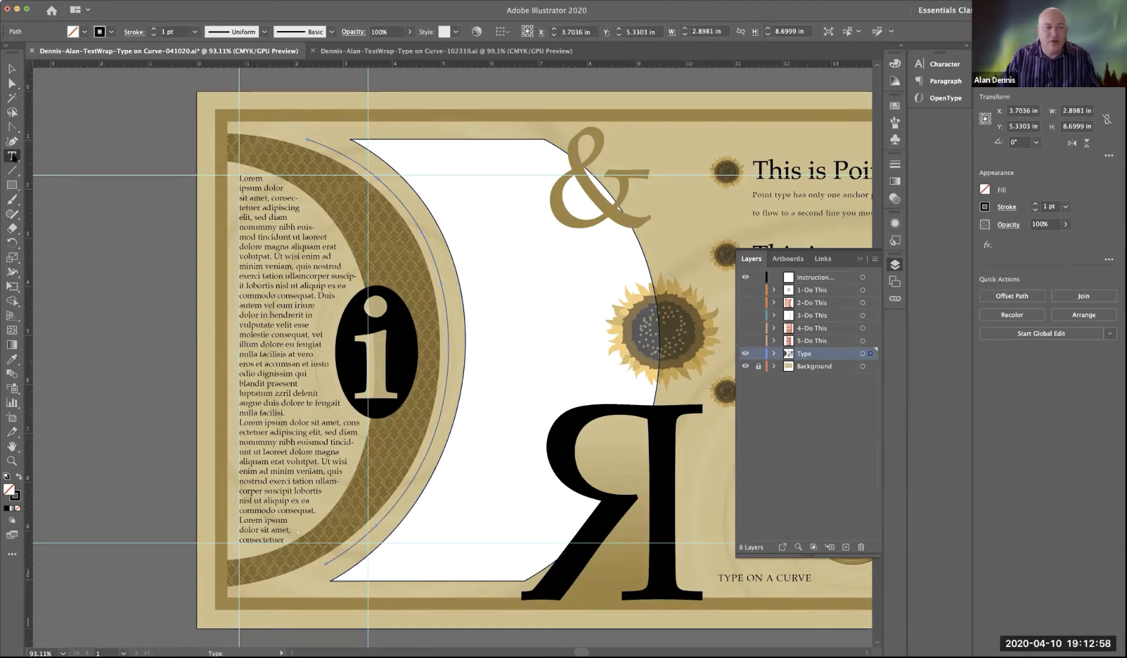
left_click_drag(12, 156, 42, 182)
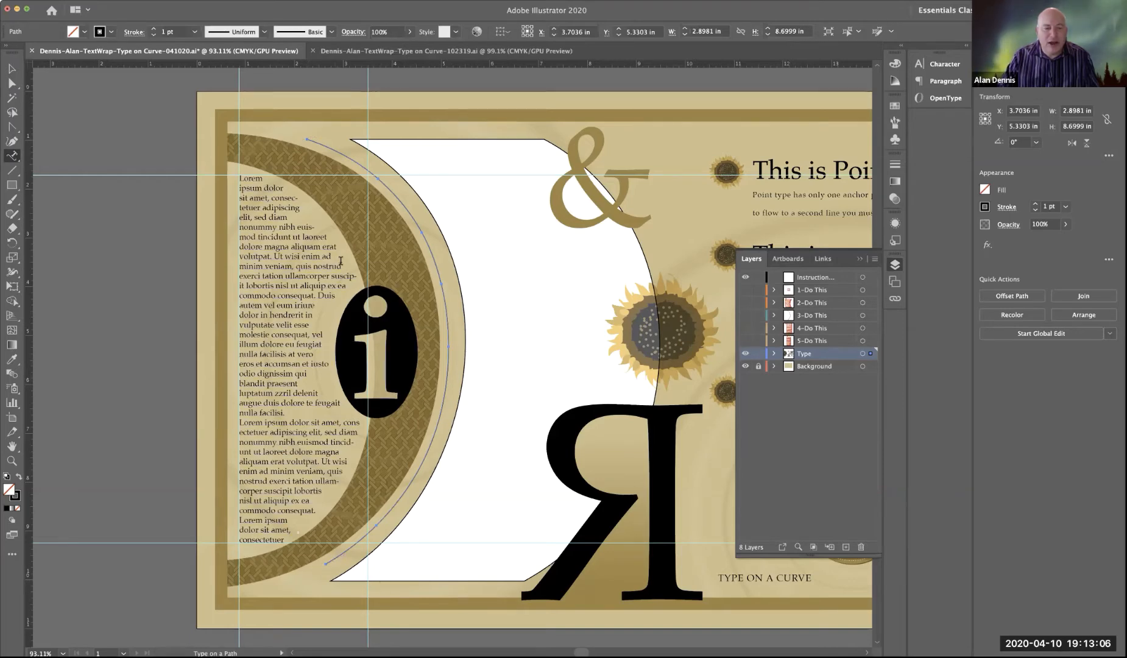
left_click(310, 138)
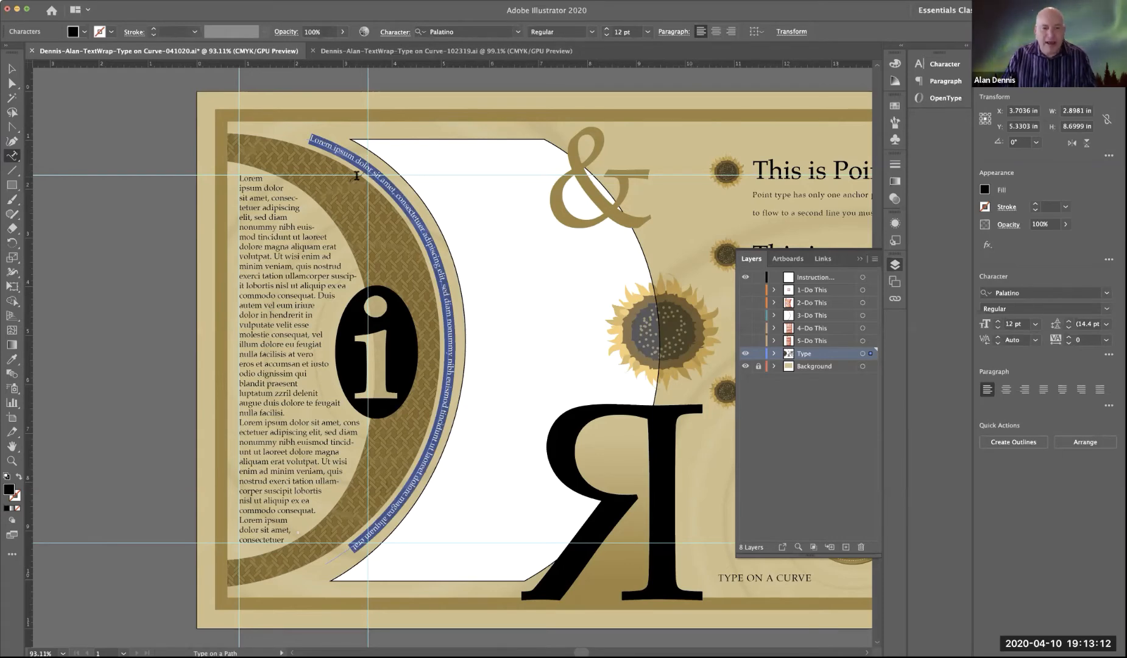
Step: Replace the path's placeholder text with "TEXT ON A PATH" and repeat the phrase until it fills the curve
type("TEX")
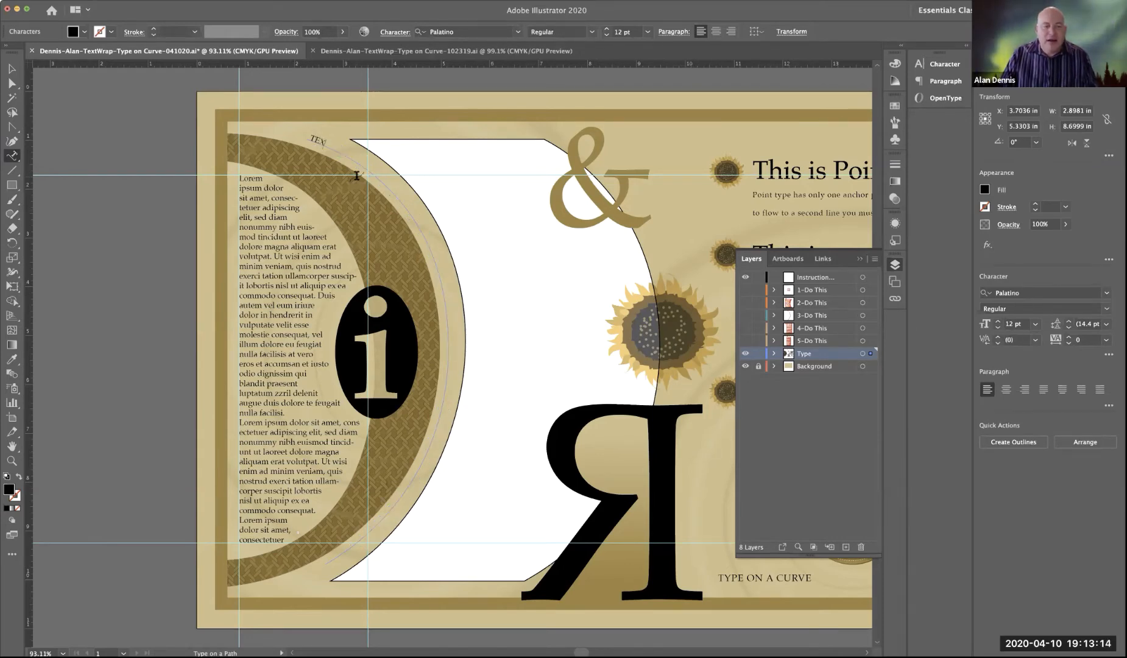
type("T ON A PATH")
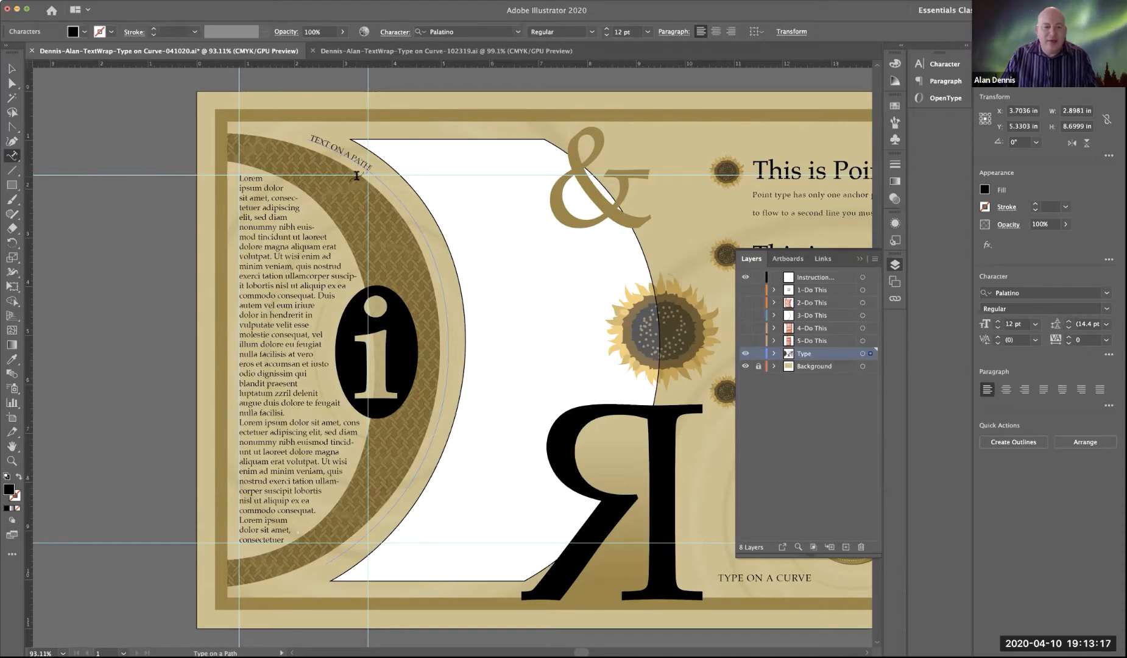
triple_click(353, 160)
key("super+c")
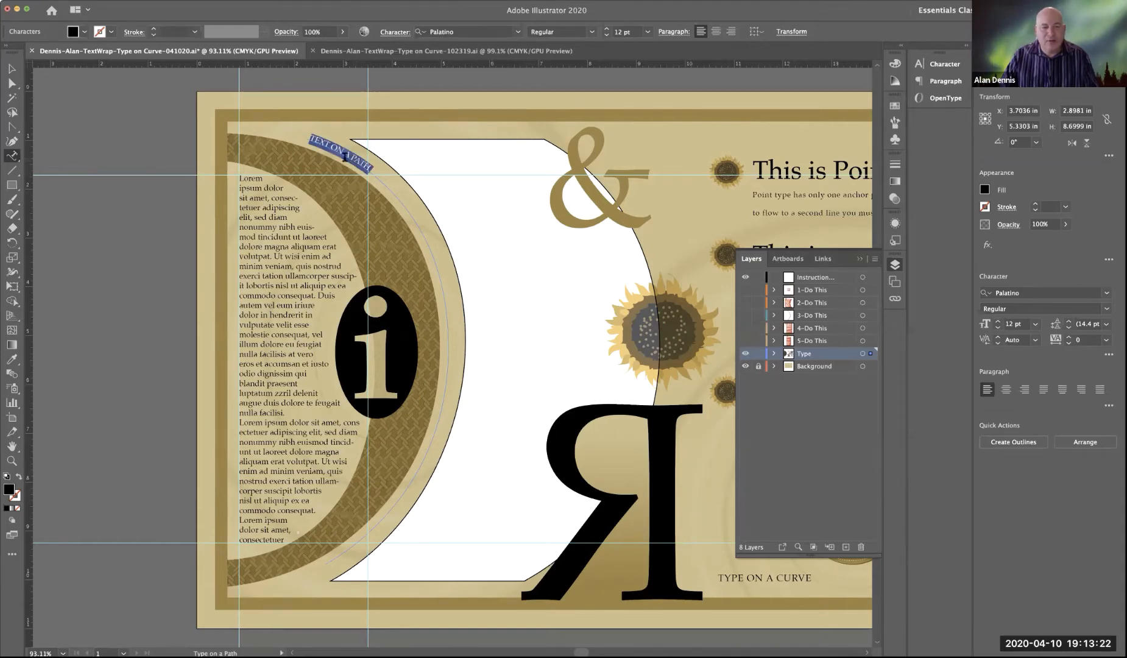
key("Escape")
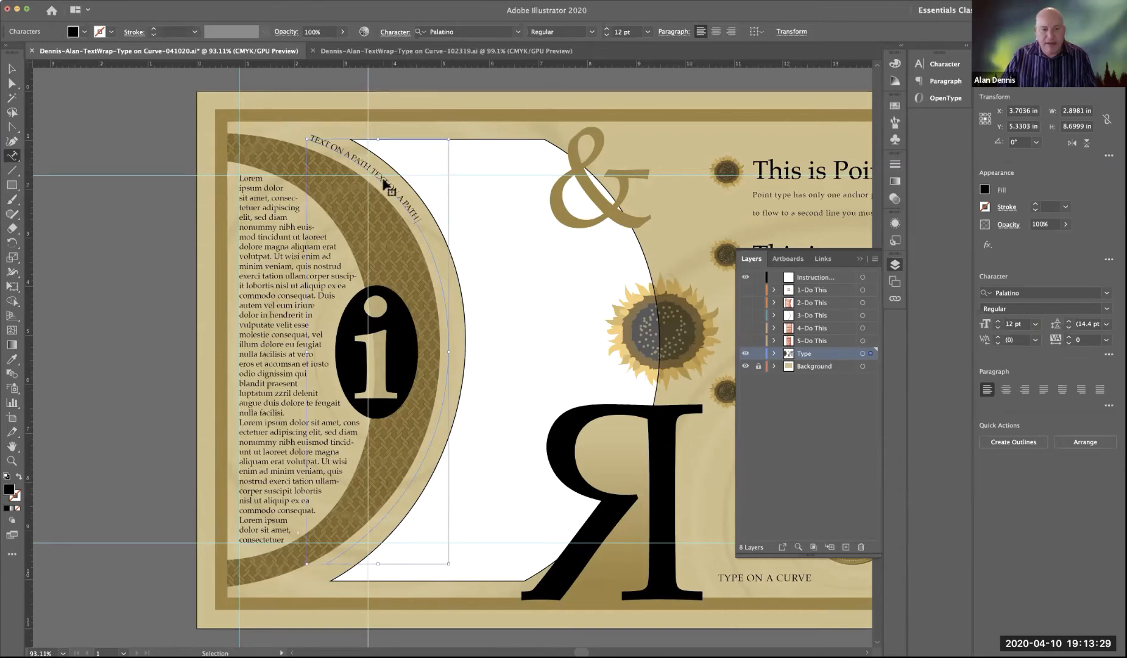
key("super+v")
key("super+v")
key("super+v")
key("super+v")
key("super+v")
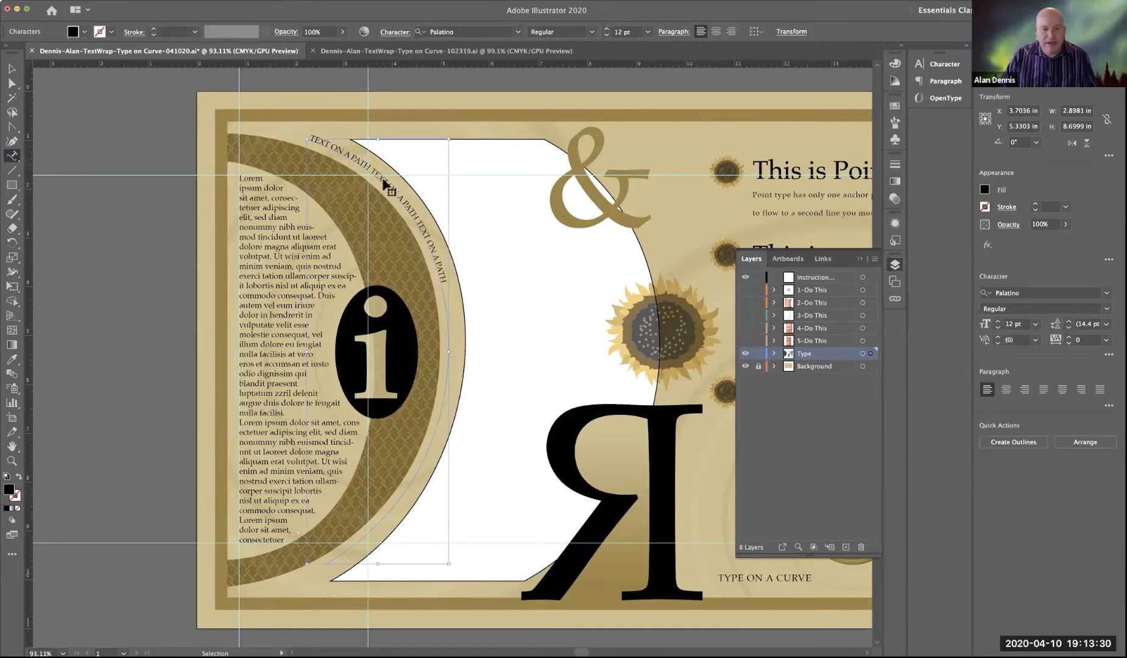
key("super+v")
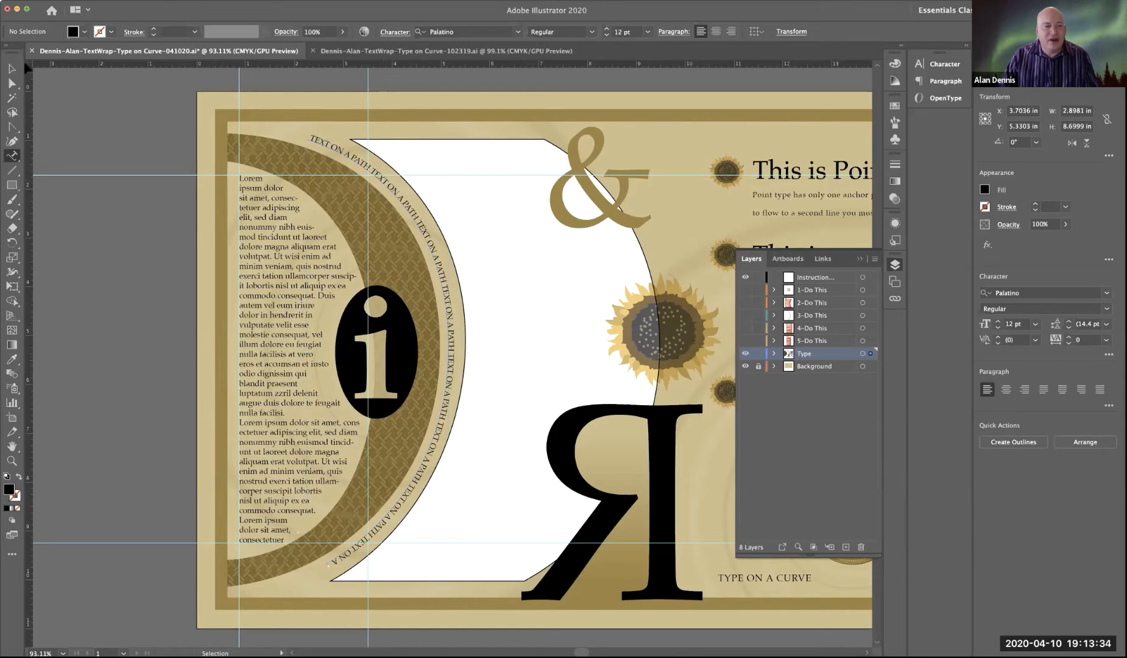
left_click(12, 69)
left_click(140, 122)
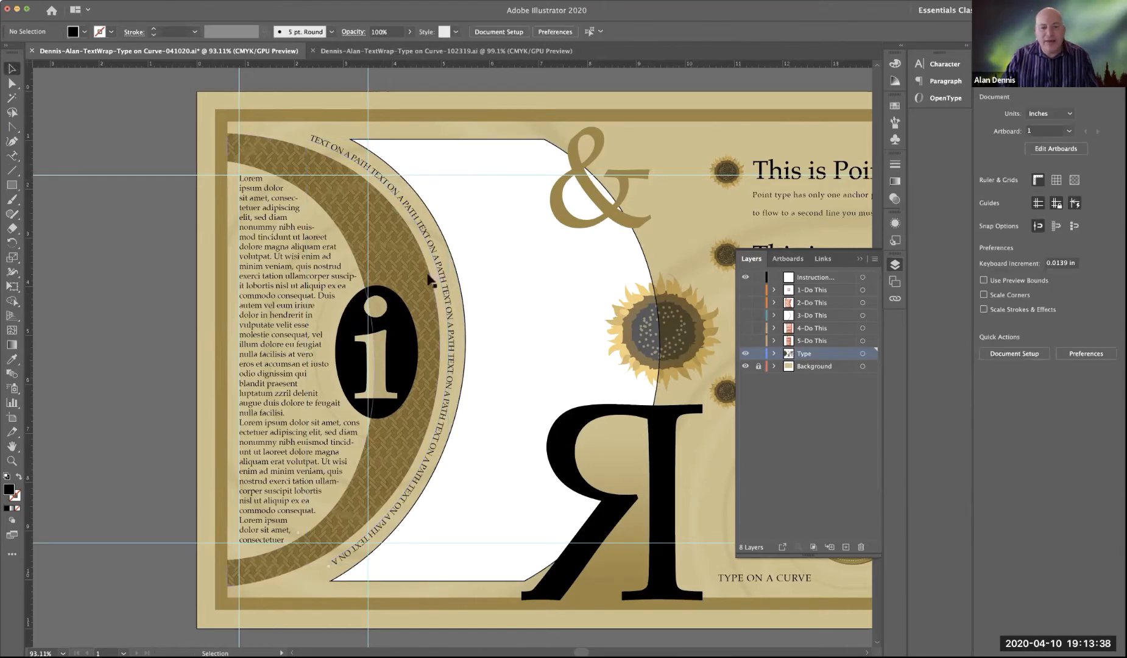
Step: Shift the path text's start bracket slightly inward along the curve and inspect the lower end of the text
left_click(325, 145)
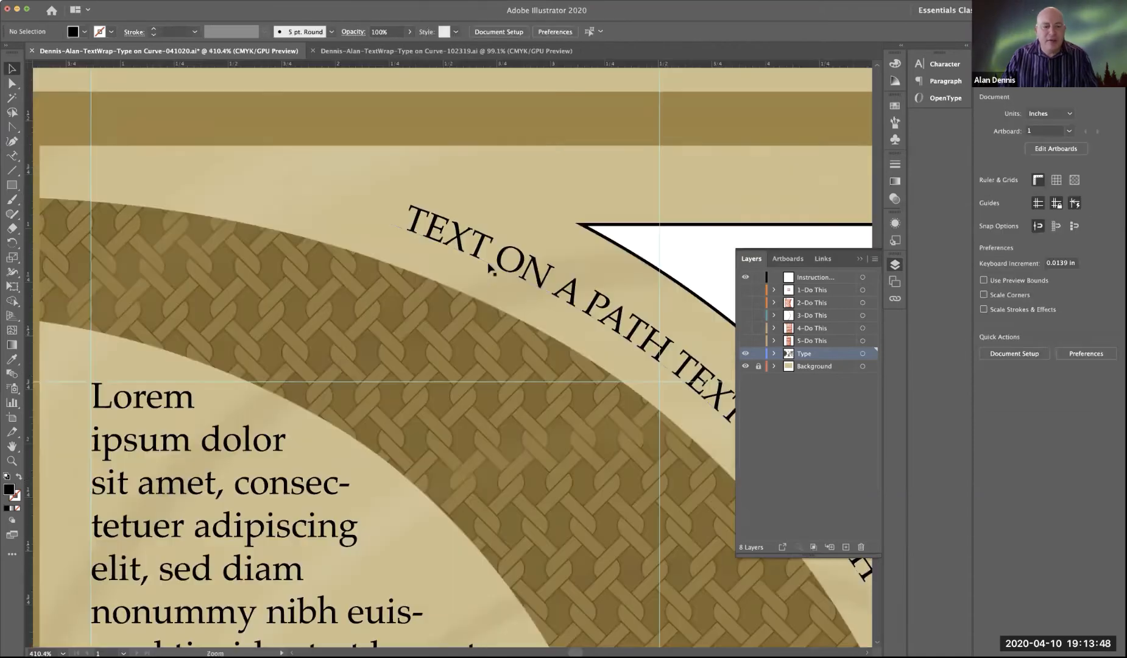
left_click(486, 262)
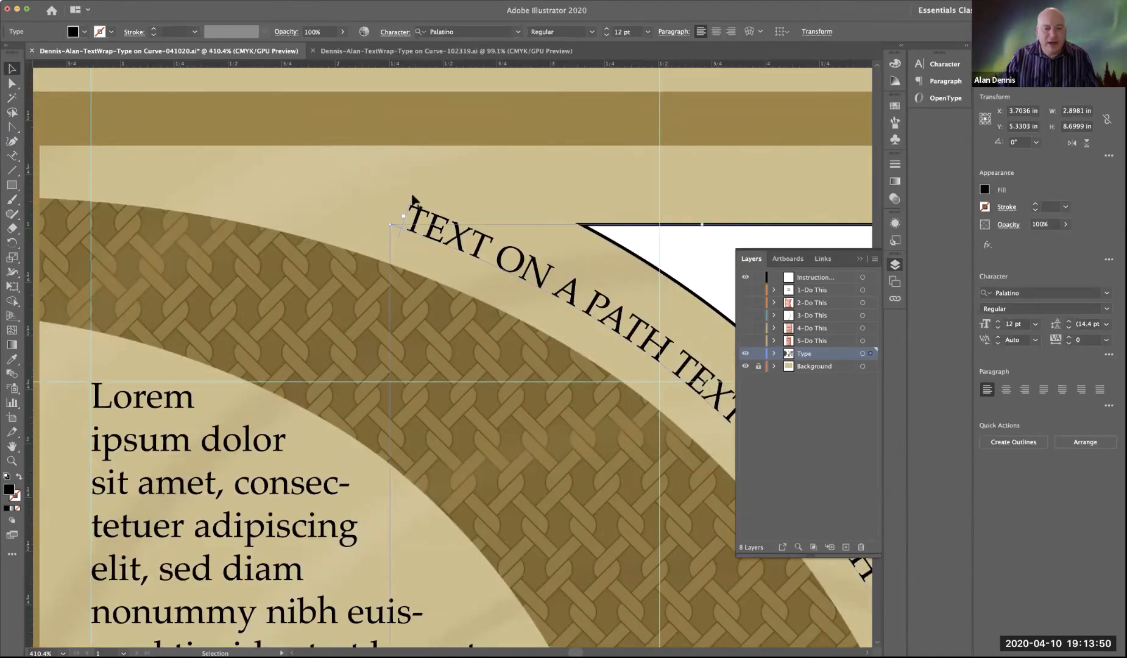
mouse_move(412, 196)
left_mouse_down()
mouse_move(590, 266)
mouse_move(430, 186)
left_mouse_up()
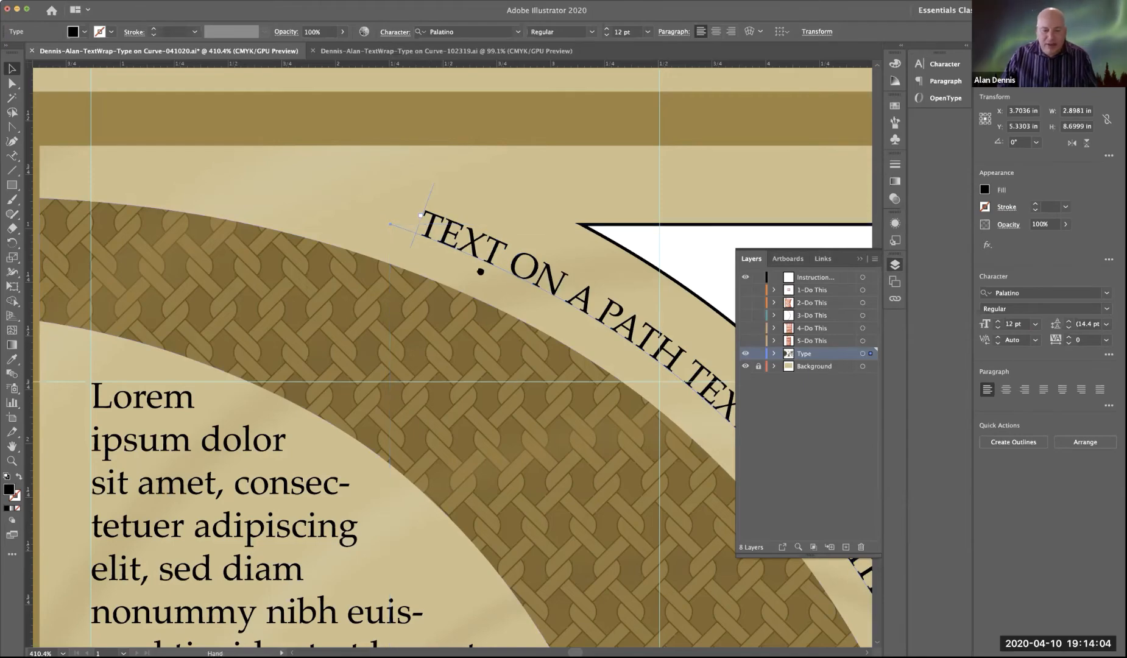
left_click_drag(608, 514, 561, 402)
left_click_drag(579, 554, 522, 374)
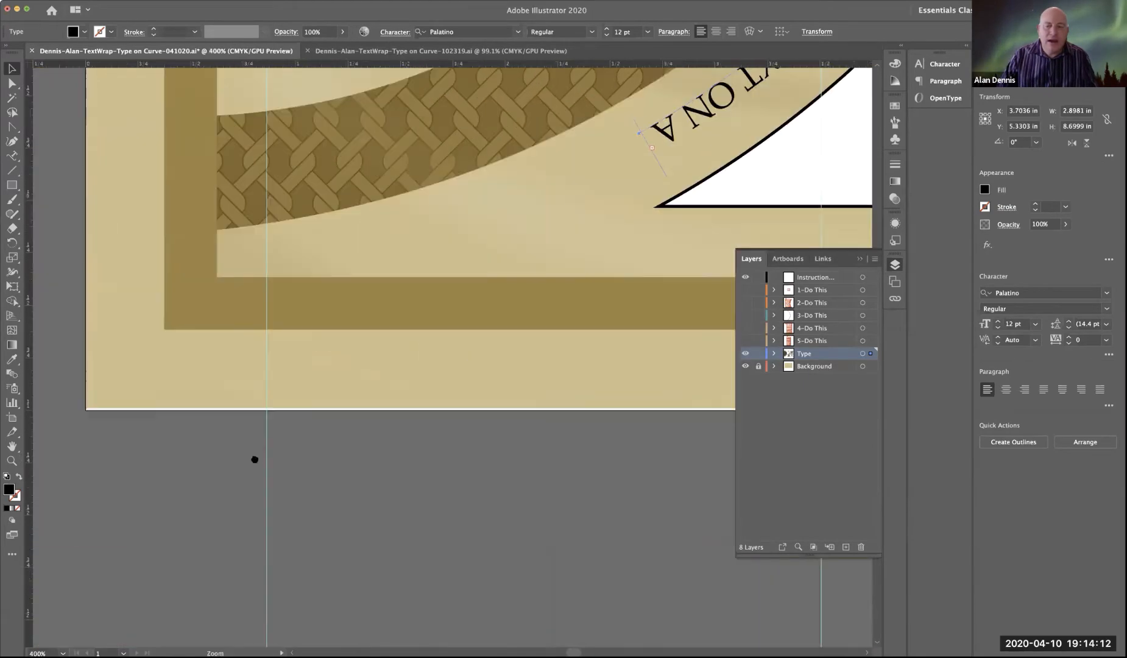
Step: Slide the path text's bracket at the curve's lower end inward and then back out to the last letter A
left_click_drag(461, 326, 185, 483)
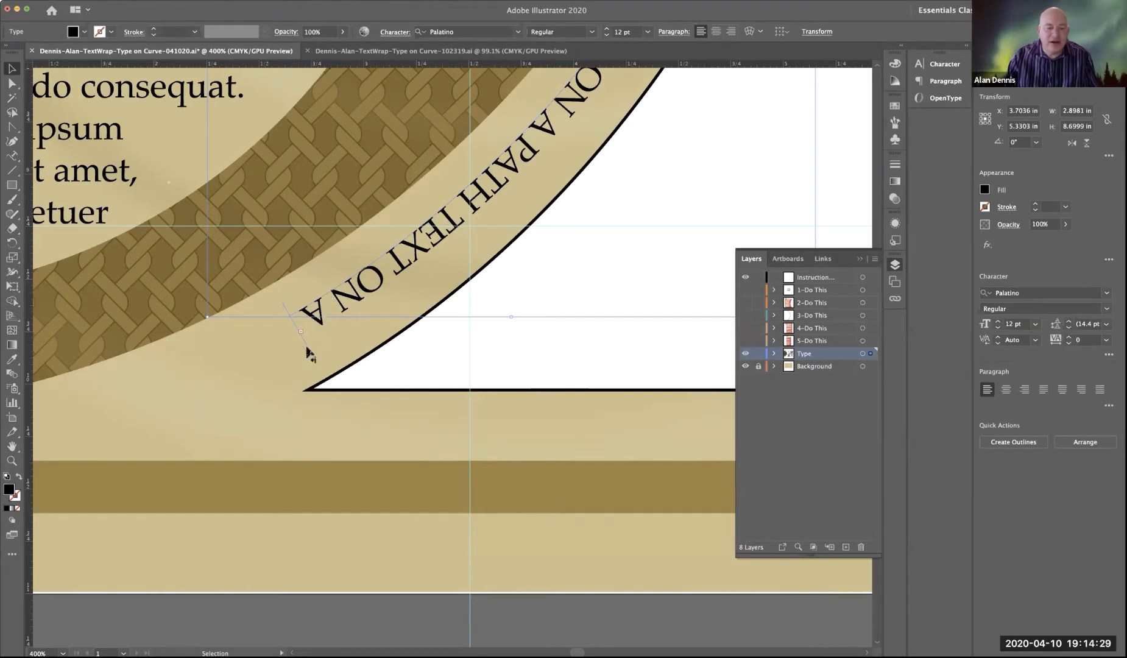
left_click_drag(308, 353, 376, 299)
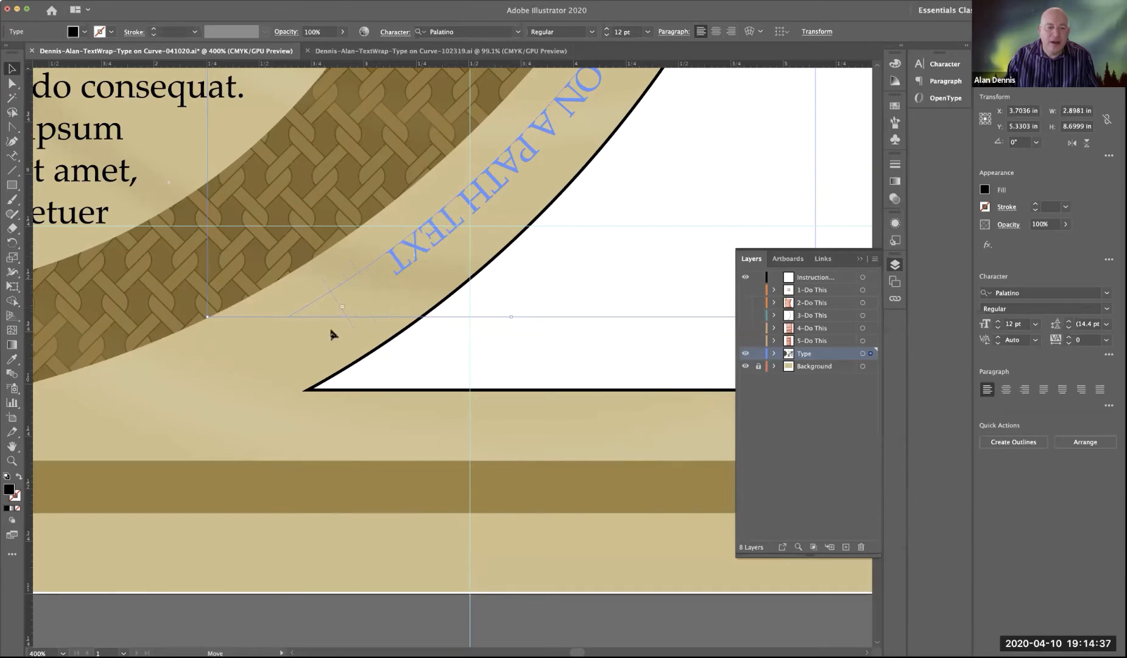
left_click_drag(332, 334, 309, 337)
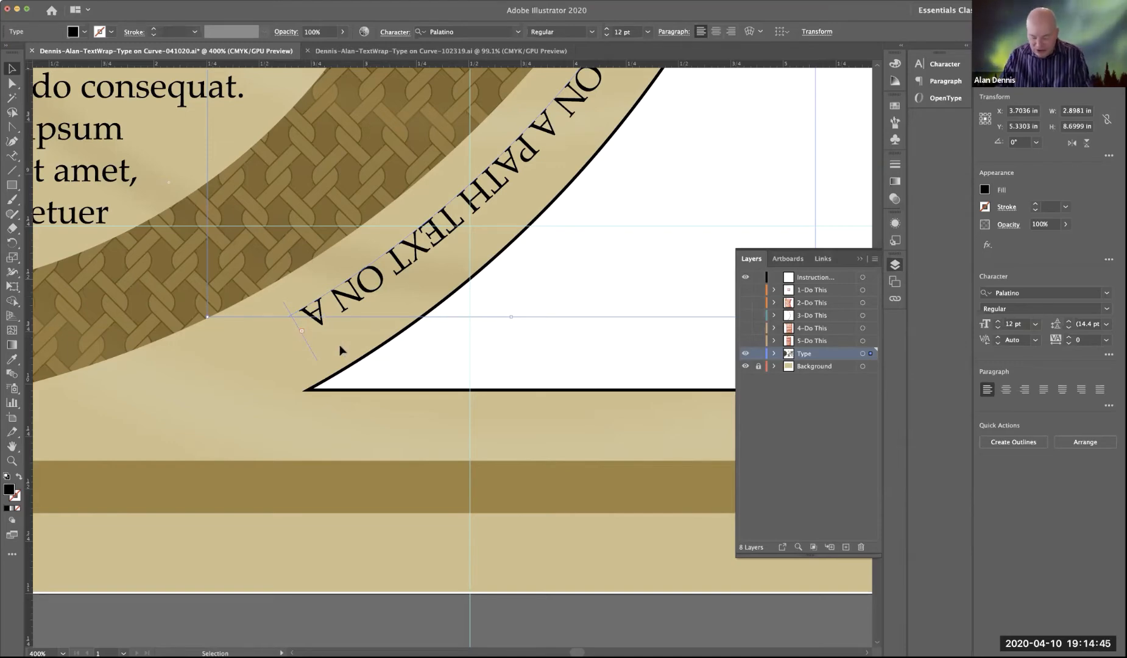
key("super+0")
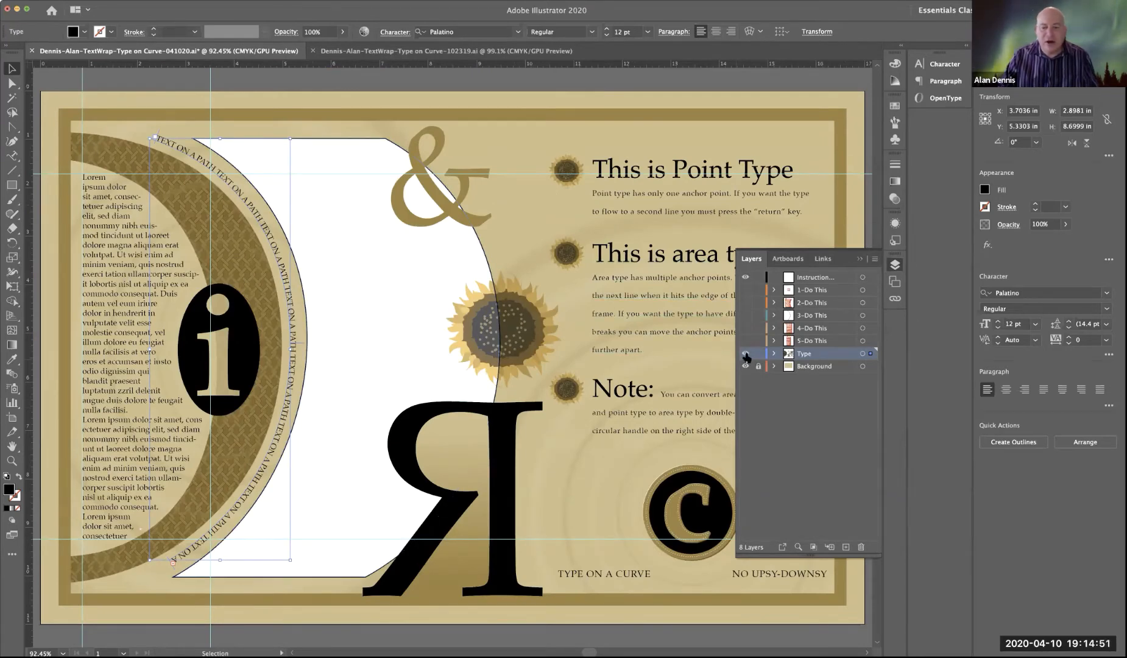
Step: Show the 4-Do This instruction layer, keeping 3-Do This hidden, and save the document with nothing selected
left_click(746, 315)
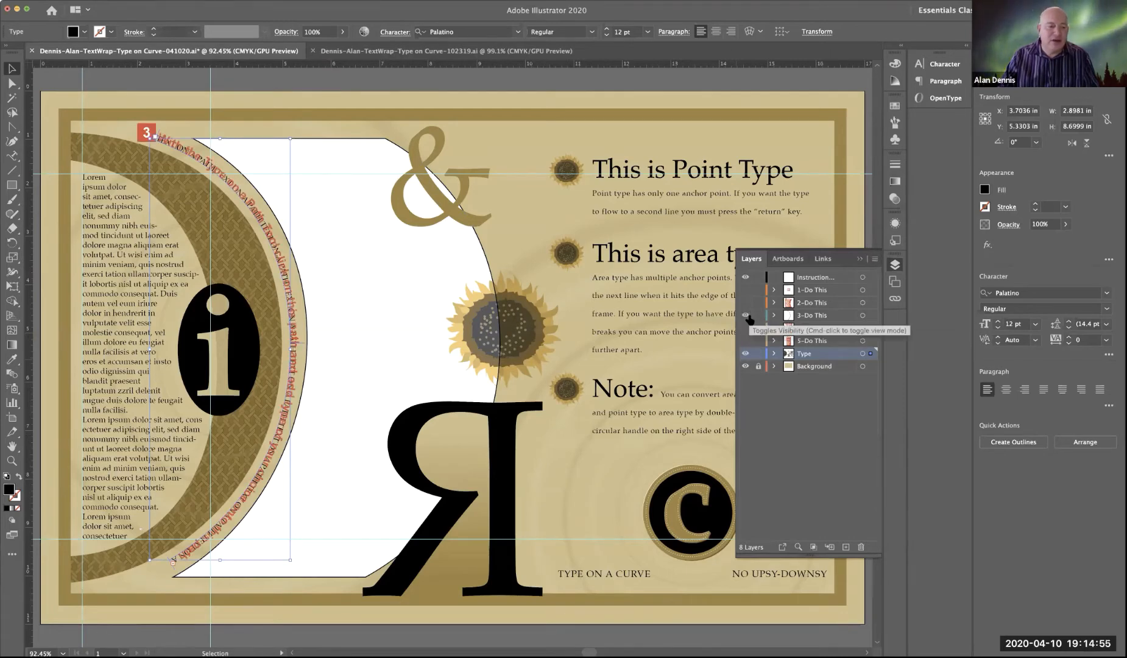
left_click(749, 319)
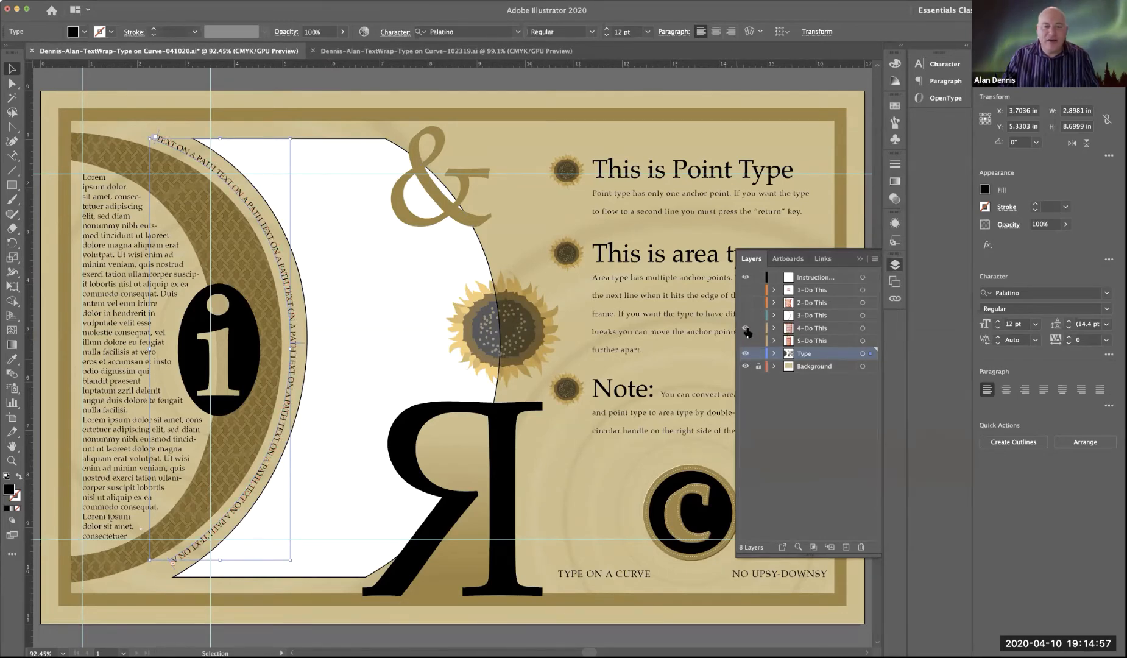
left_click(747, 329)
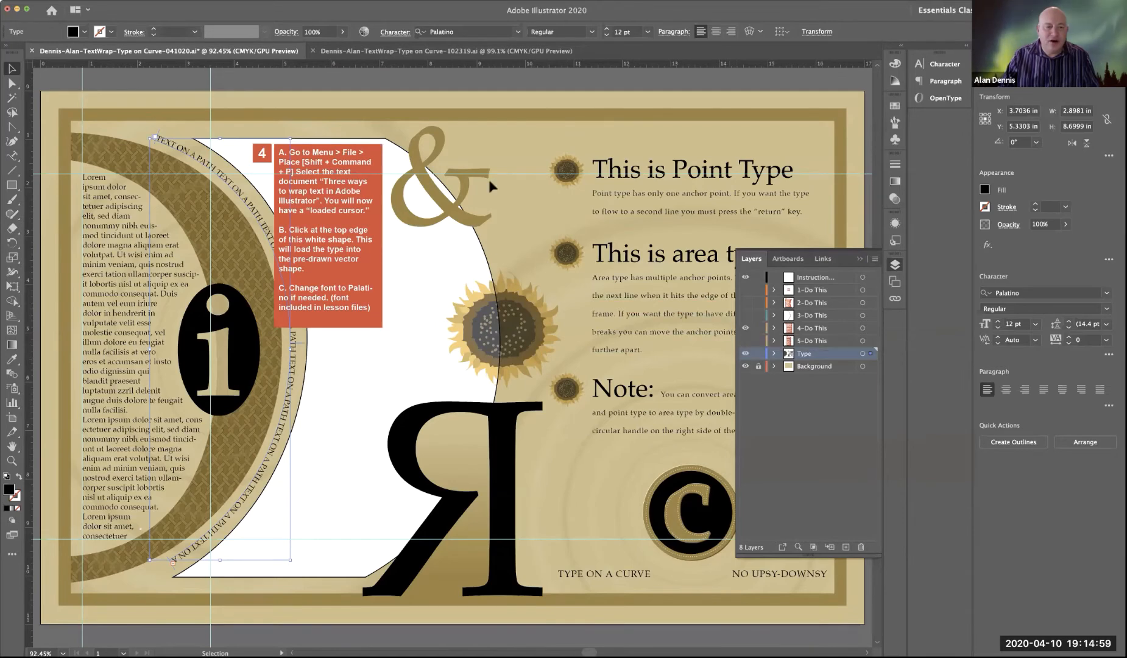
left_click(433, 76)
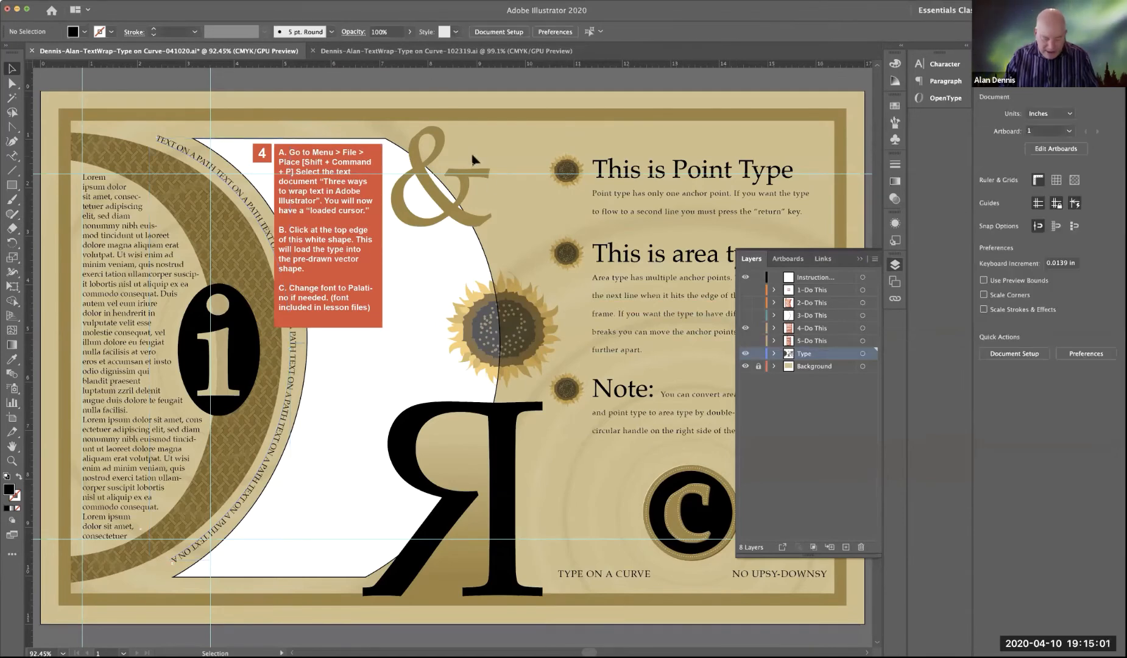
key("a")
key("super+s")
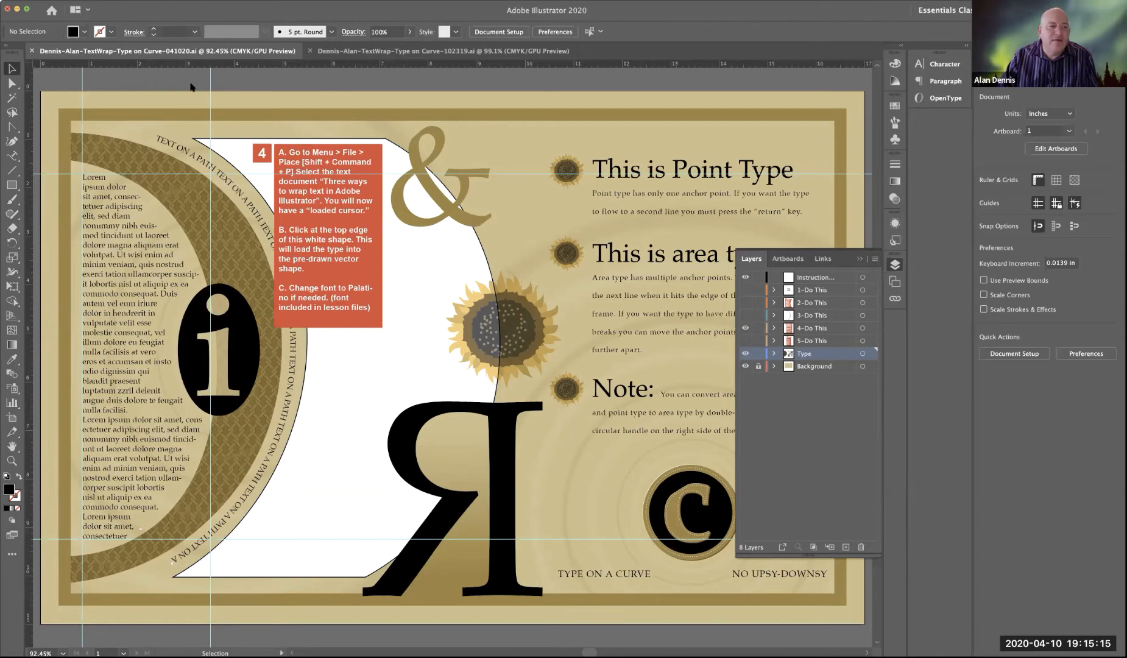
Step: Place the Word document "Three ways to wrap text in Adobe Illustrator" with text formatting removed into the white shape from its top edge
left_click(73, 1)
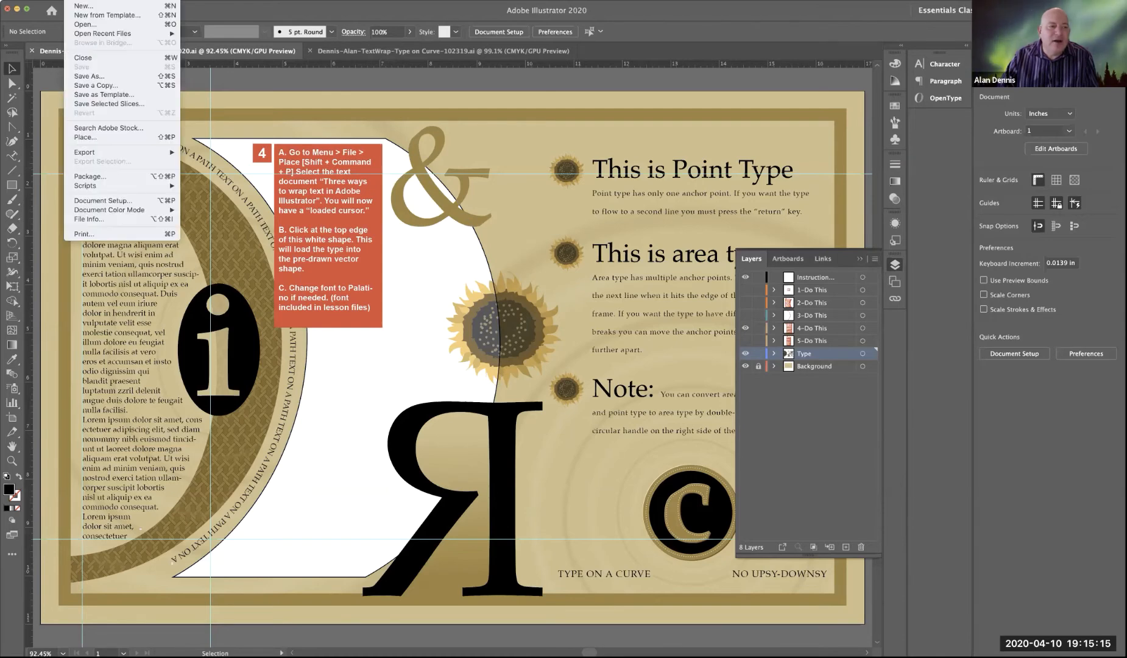
left_click(168, 139)
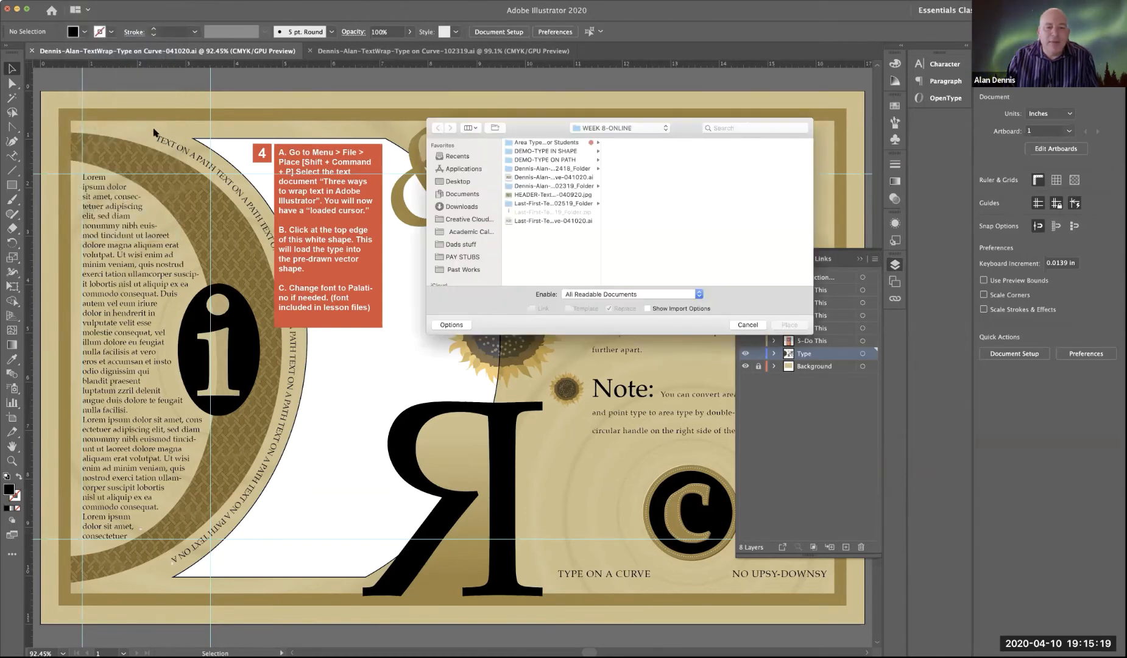
left_click(553, 204)
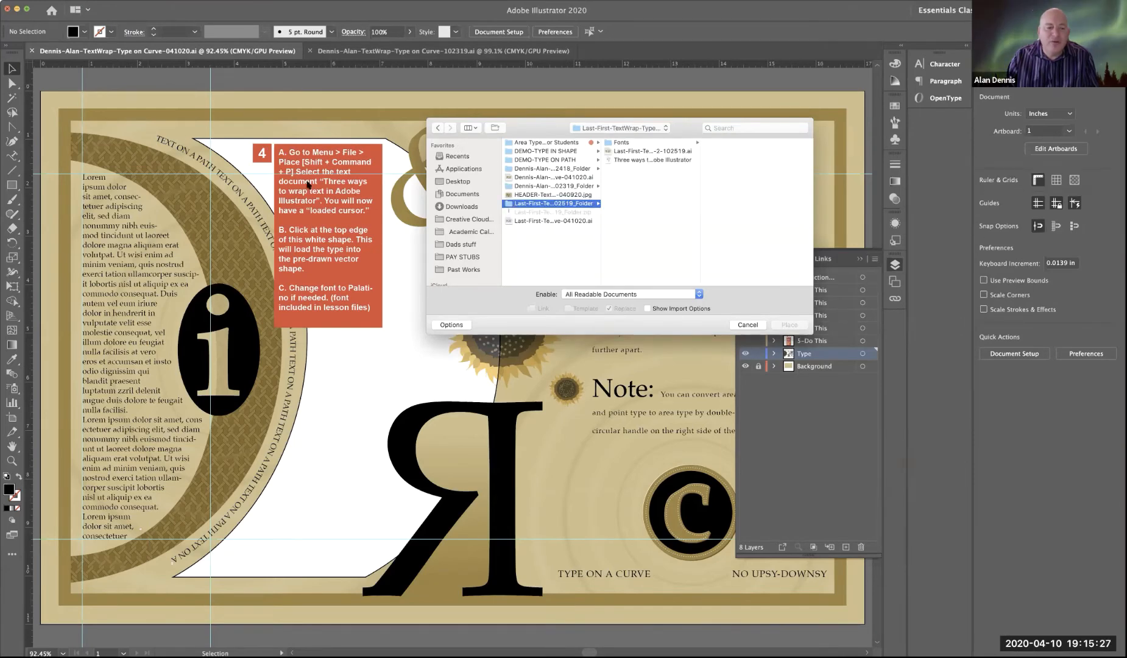
left_click(626, 161)
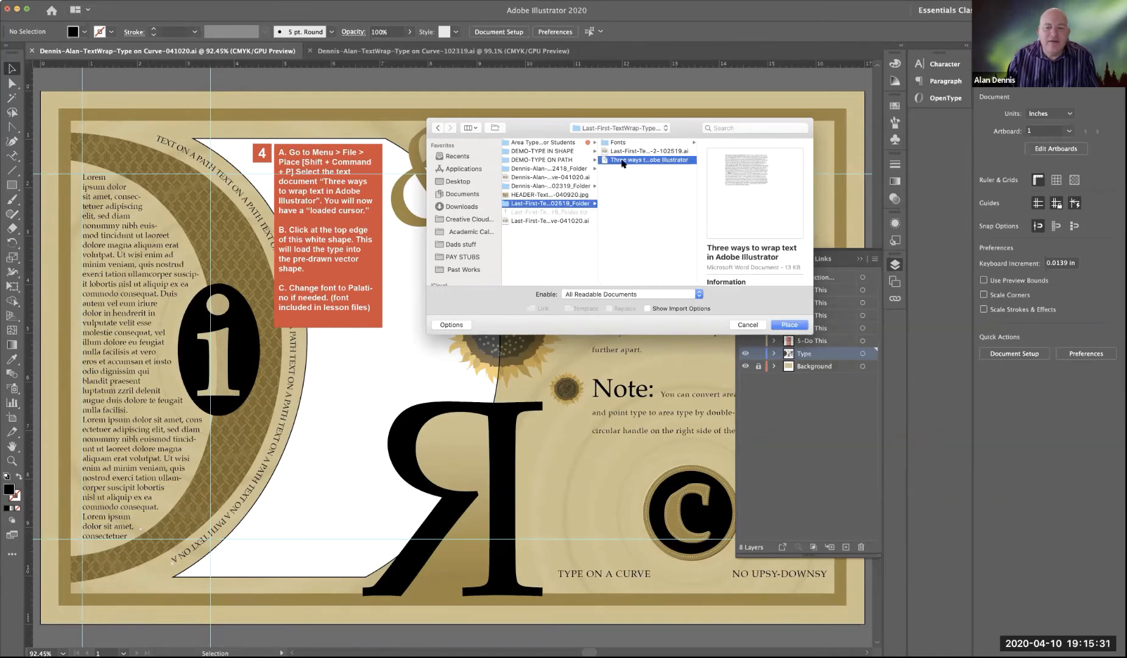
left_click(795, 327)
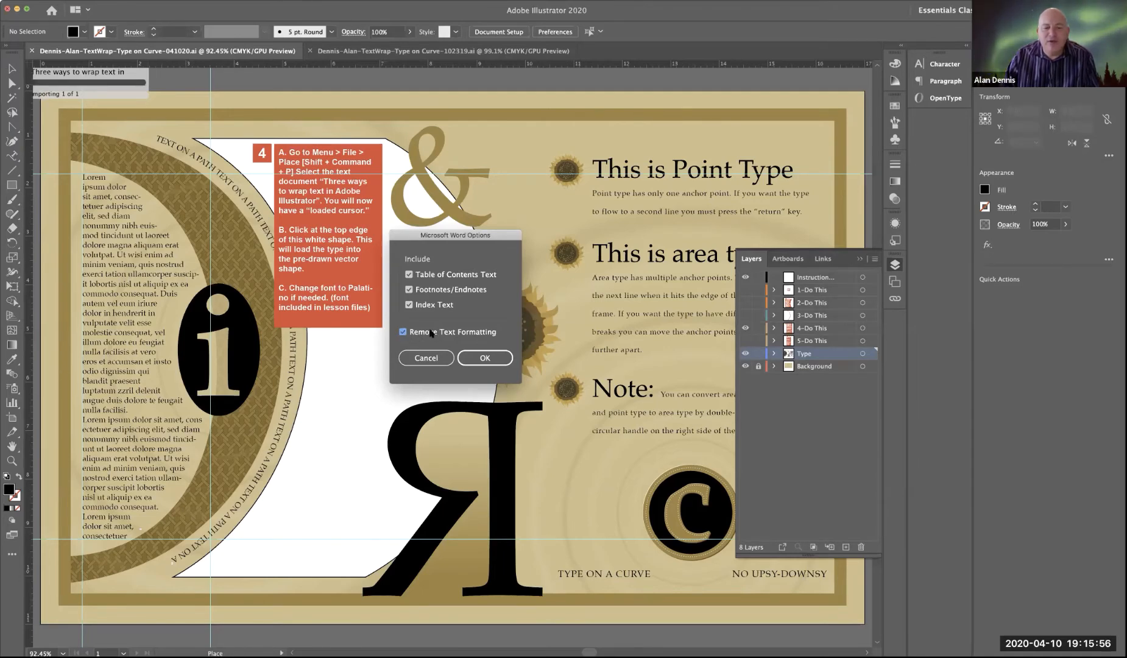
left_click(484, 358)
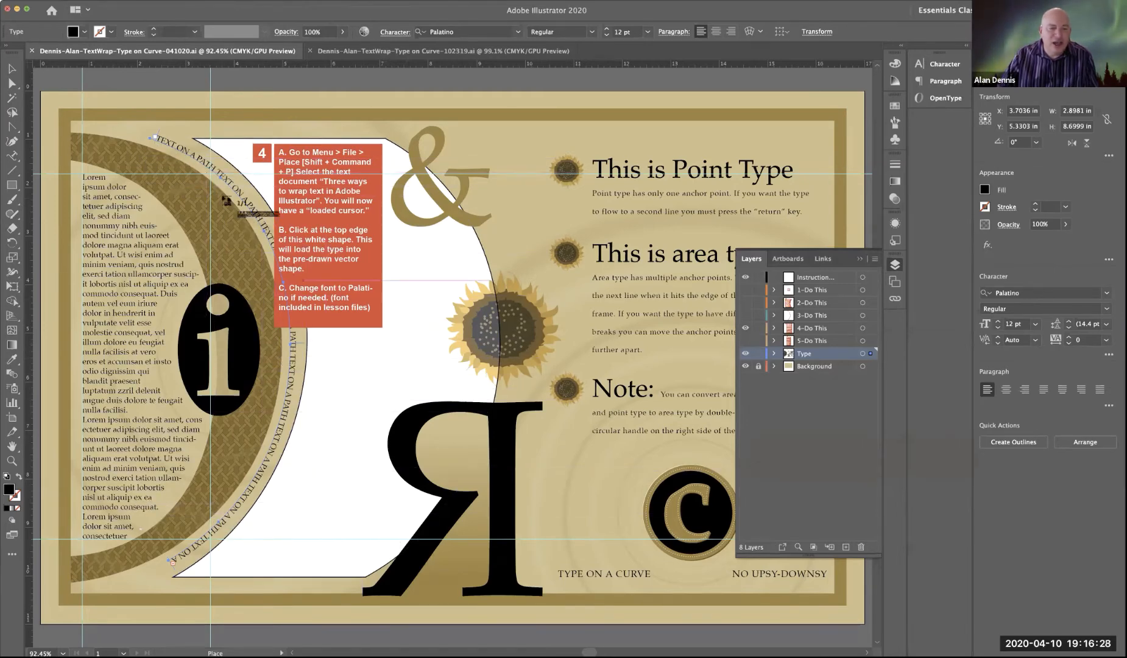
left_click(222, 140)
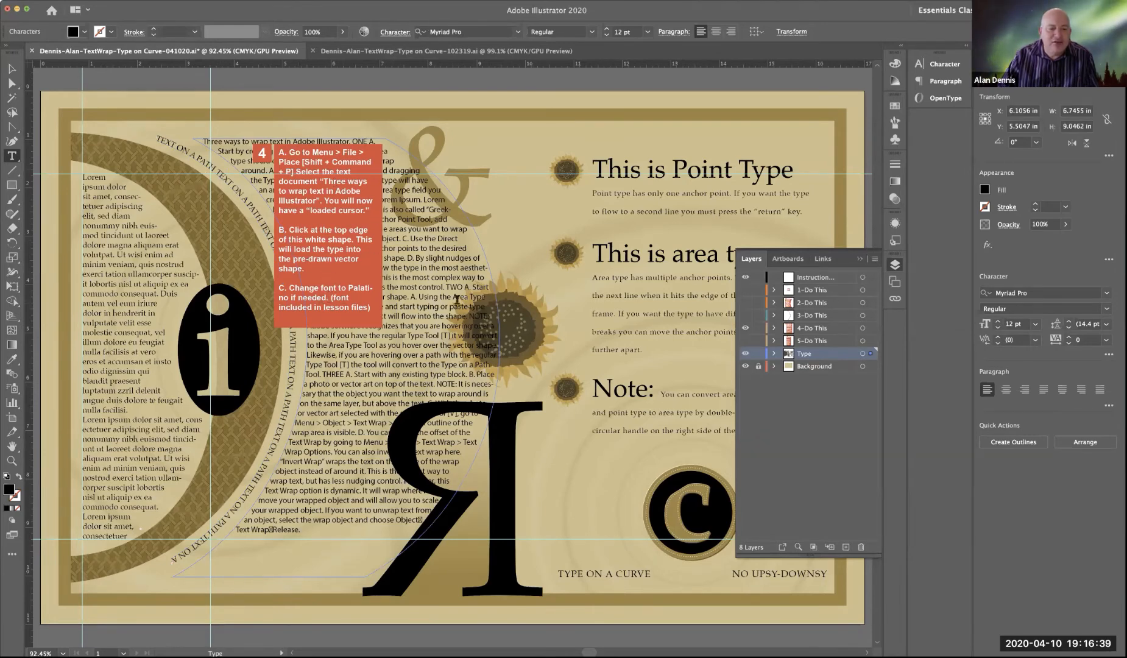
Step: Hide the 4-Do This layer and set all the placed text in the curved shape to Palatino
left_click(745, 328)
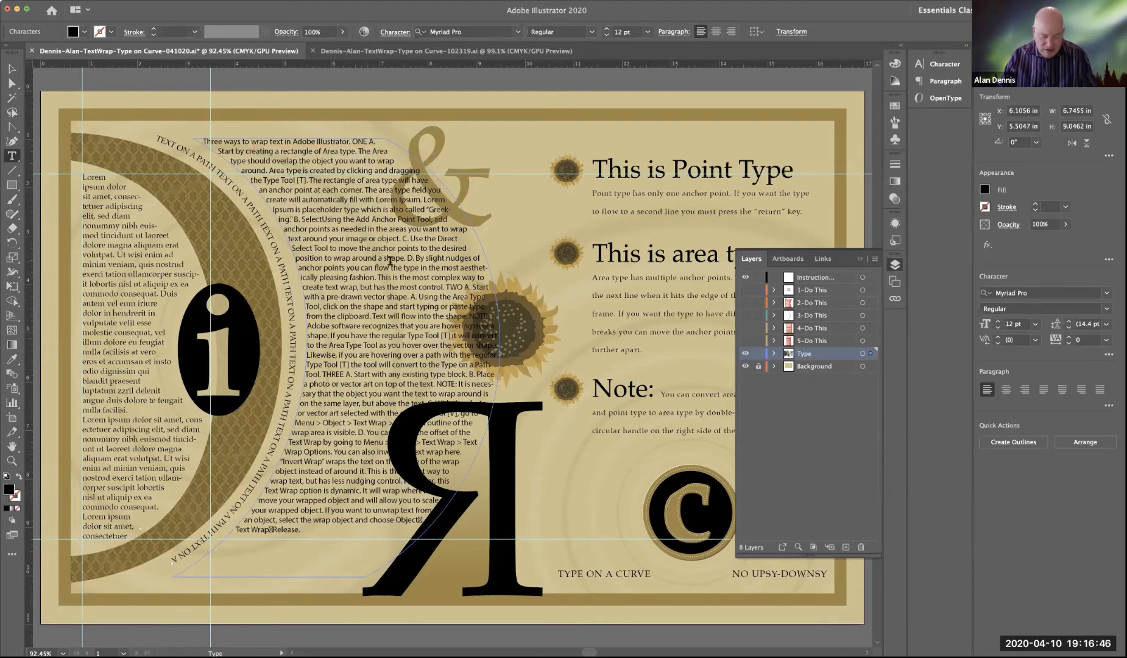
triple_click(390, 261)
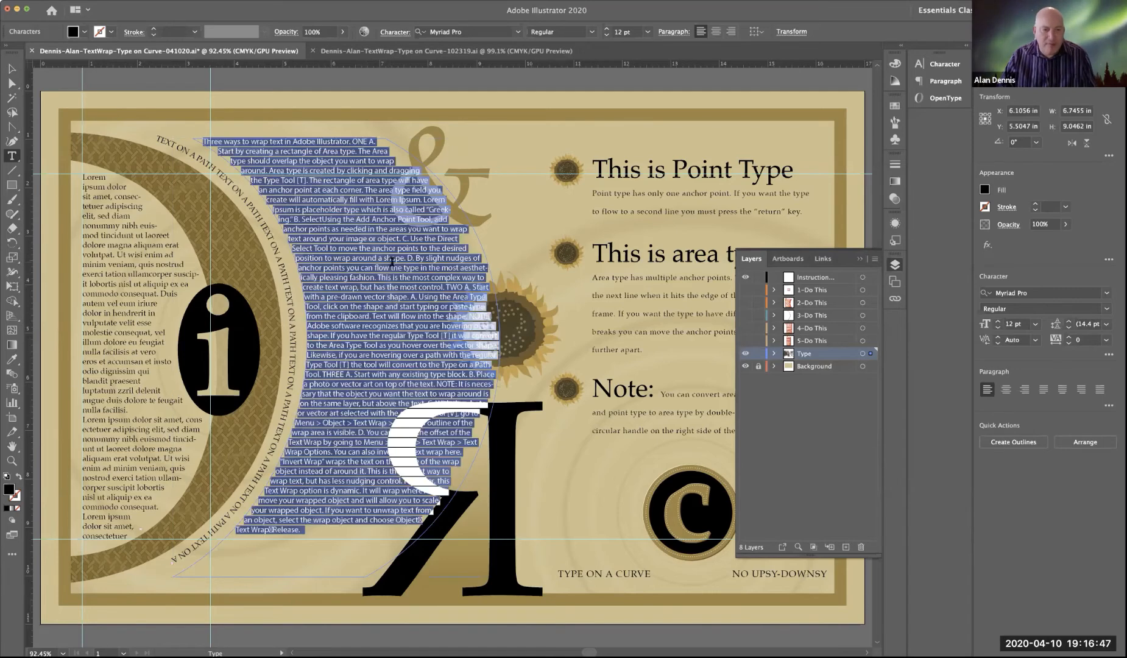
left_click(477, 30)
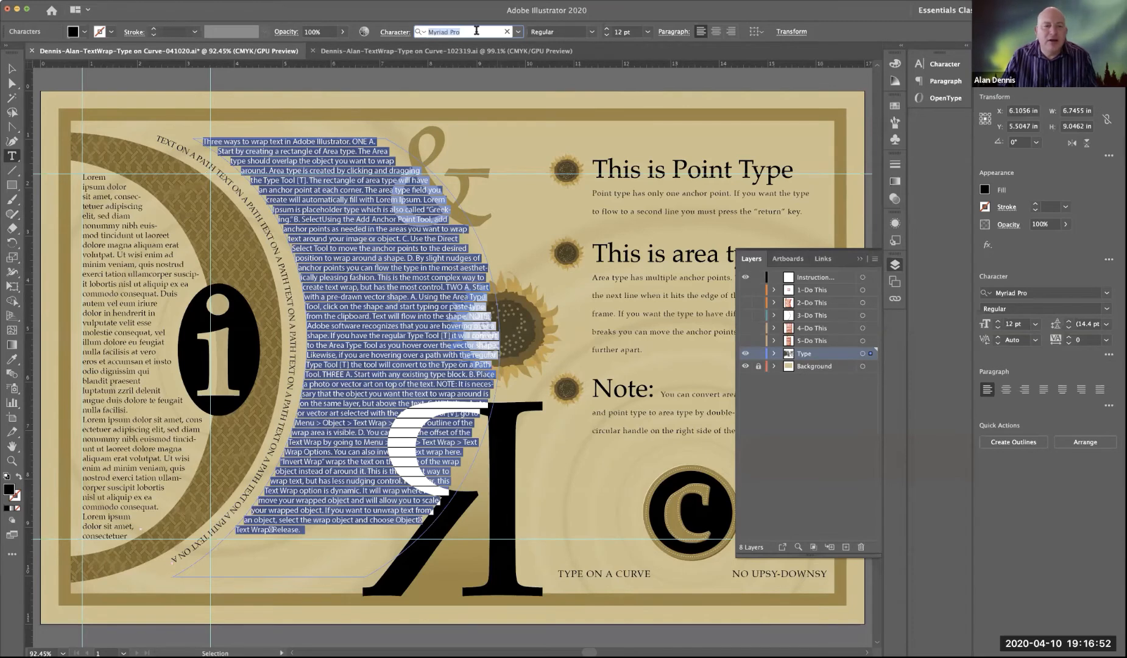
type("PAL")
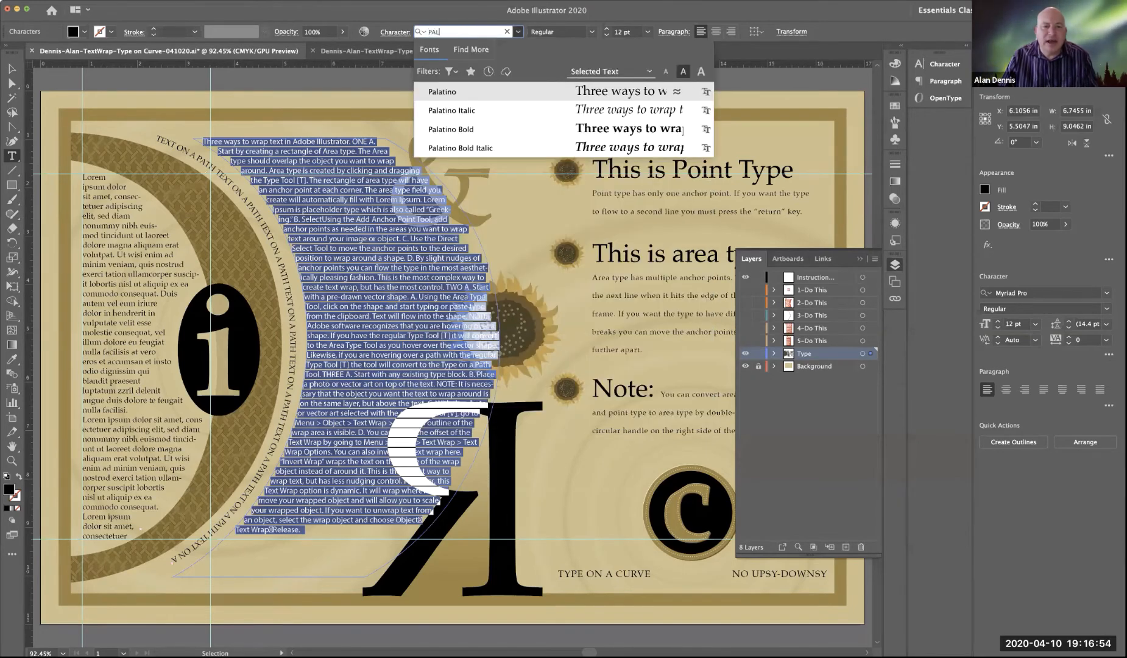
key("Return")
key("Escape")
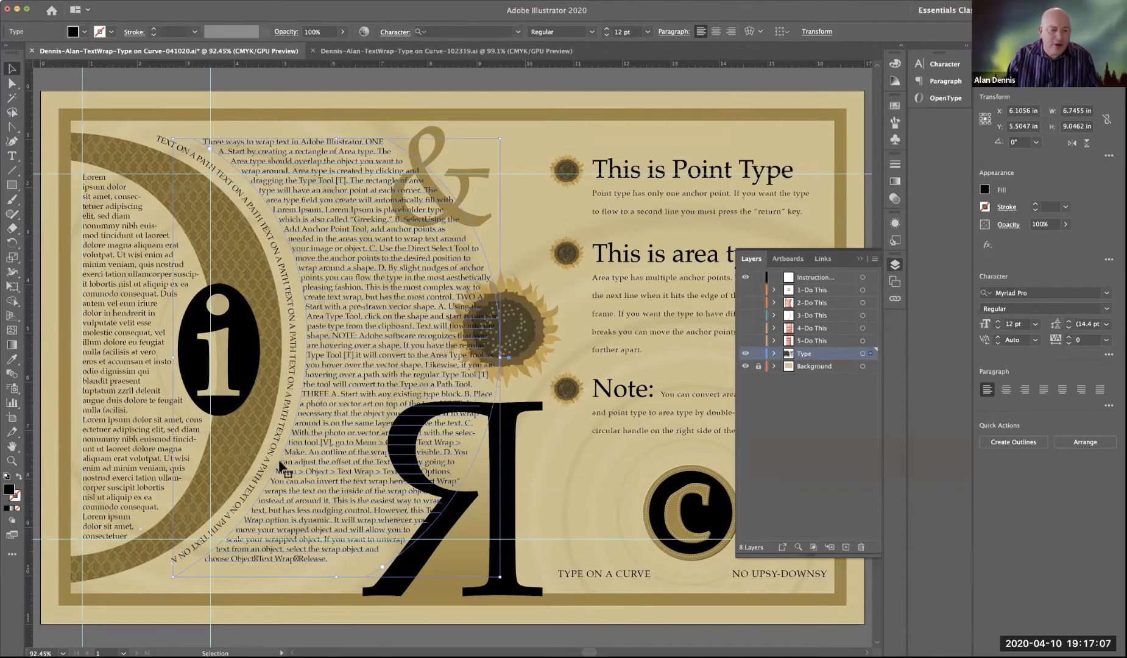
Step: Recheck the 4-Do This instructions, hide them again, and display the 5-Do This layer to read its instructions
left_click(745, 329)
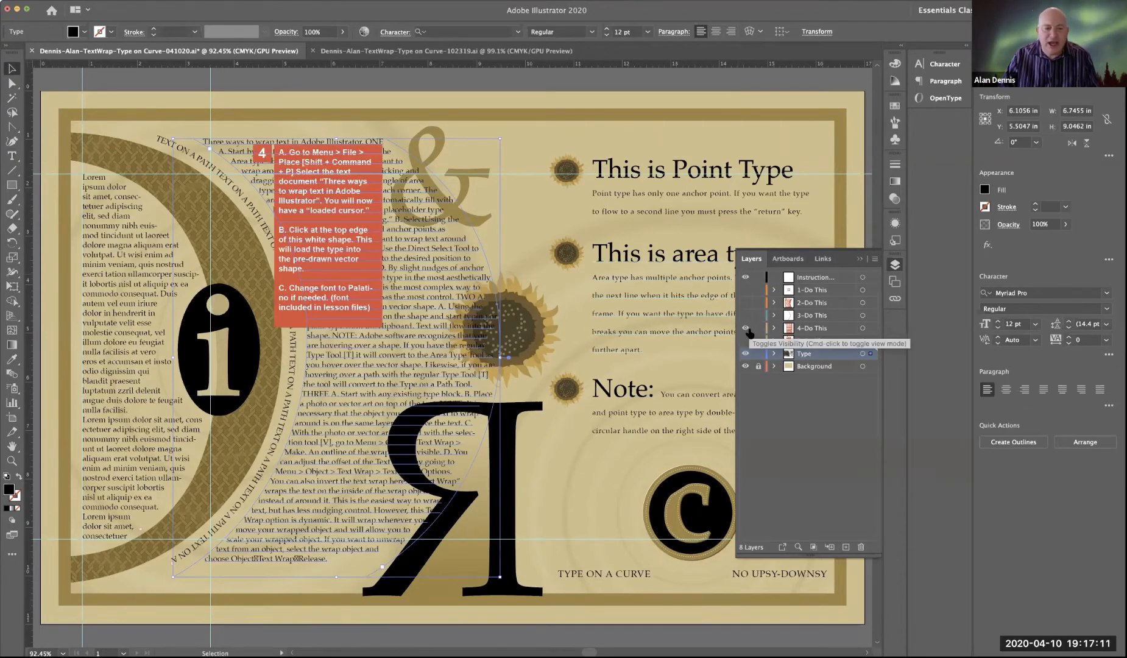
left_click(746, 329)
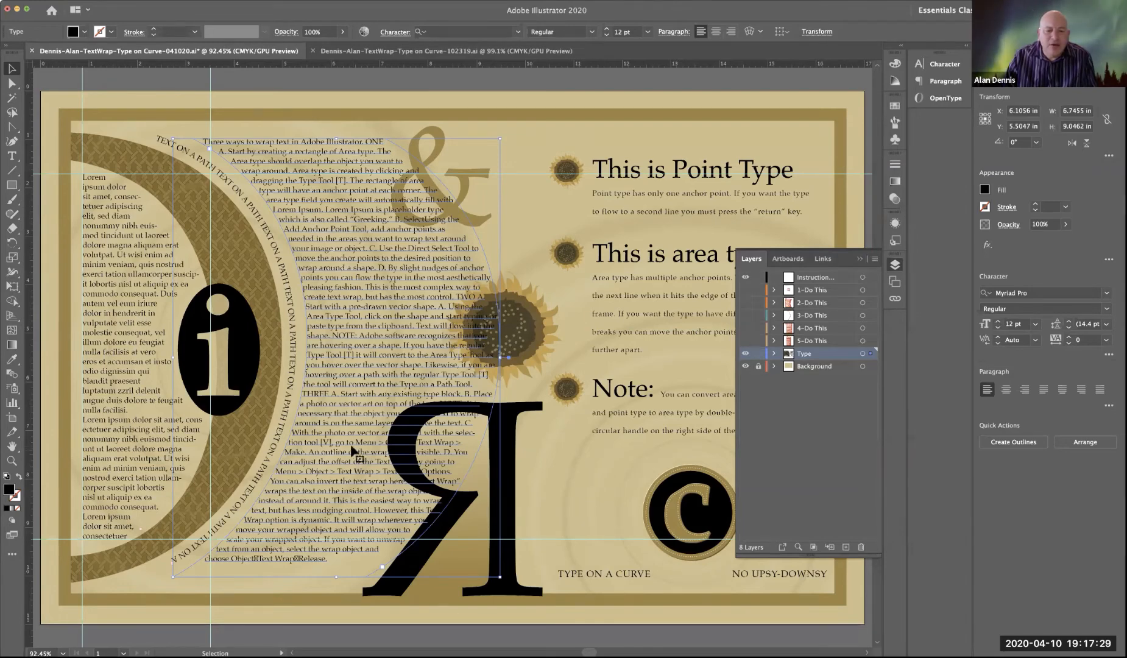
left_click(744, 329)
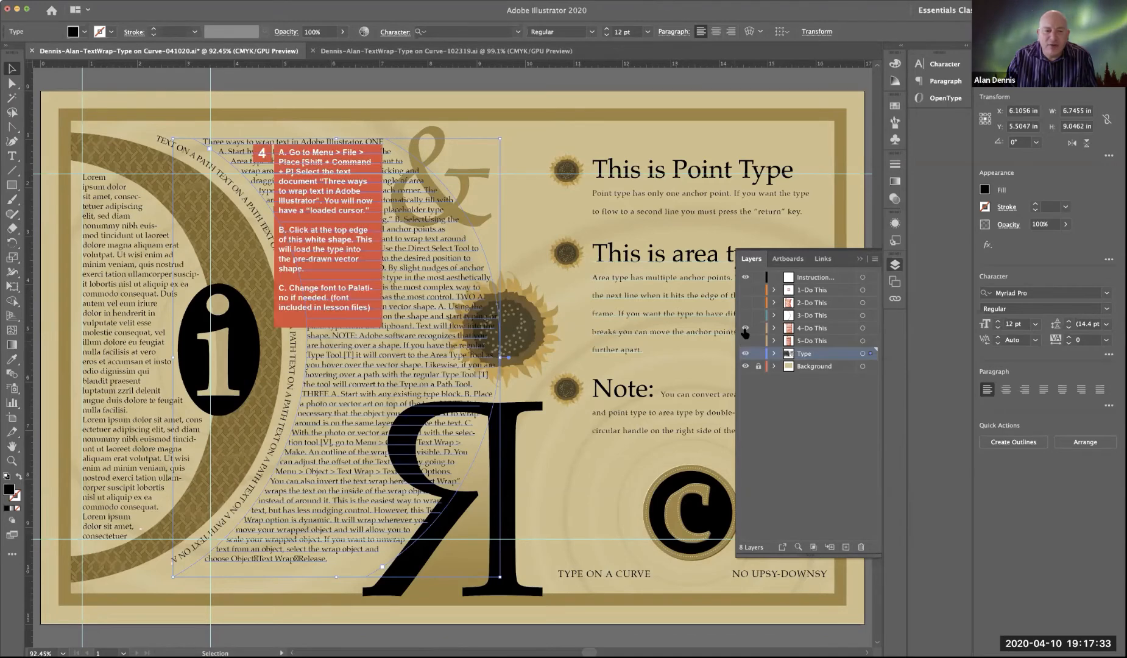
left_click(745, 329)
left_click(745, 340)
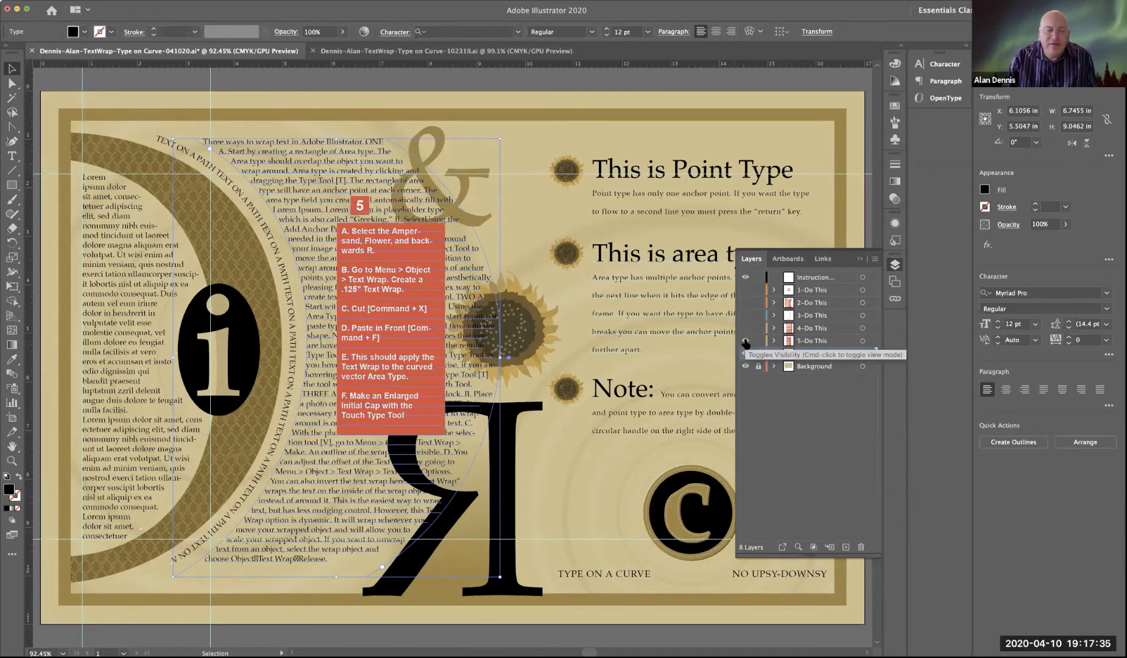
Step: Make a text wrap on the ampersand, the large sunflower and the backwards R together
left_click(510, 89)
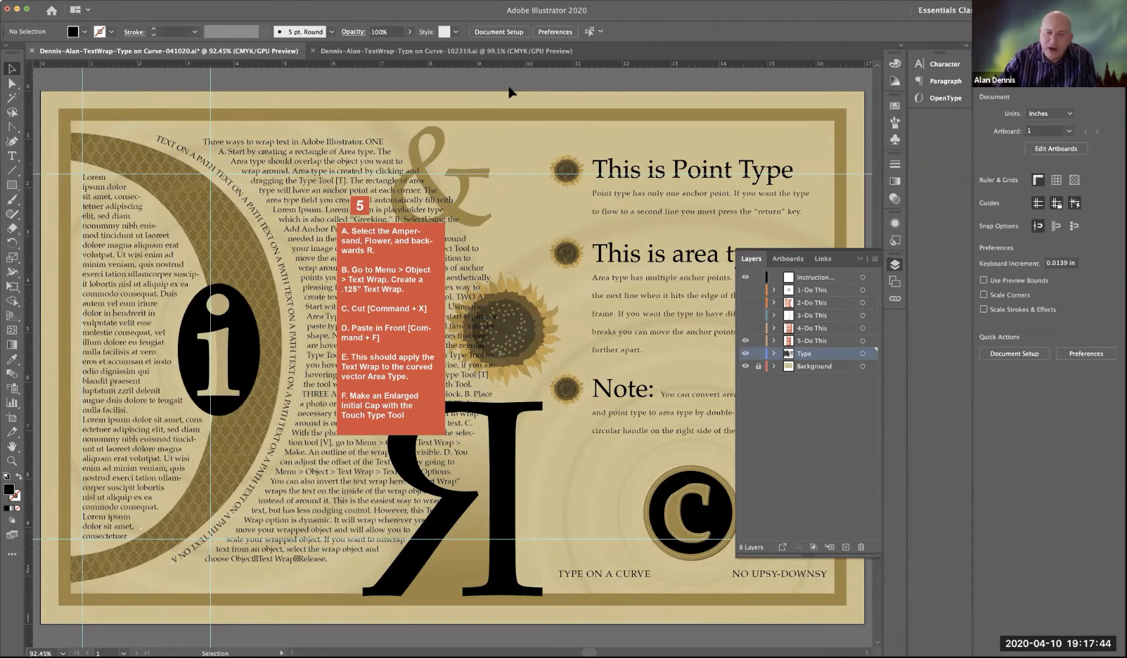
scroll(509, 92, "right", 2)
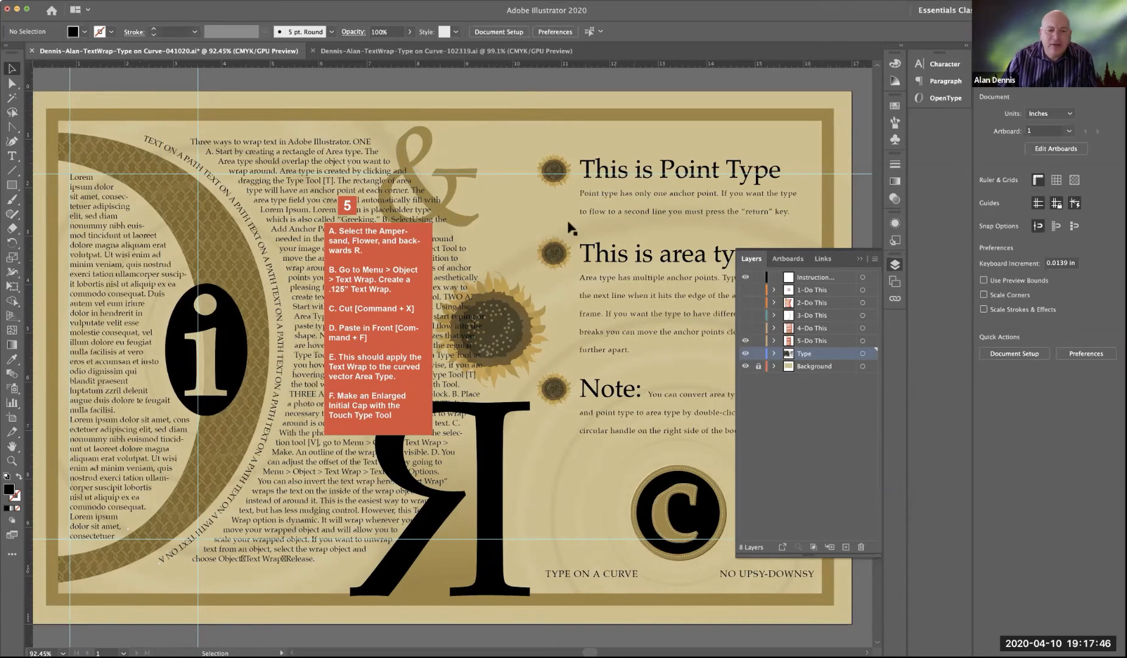
left_click(423, 135)
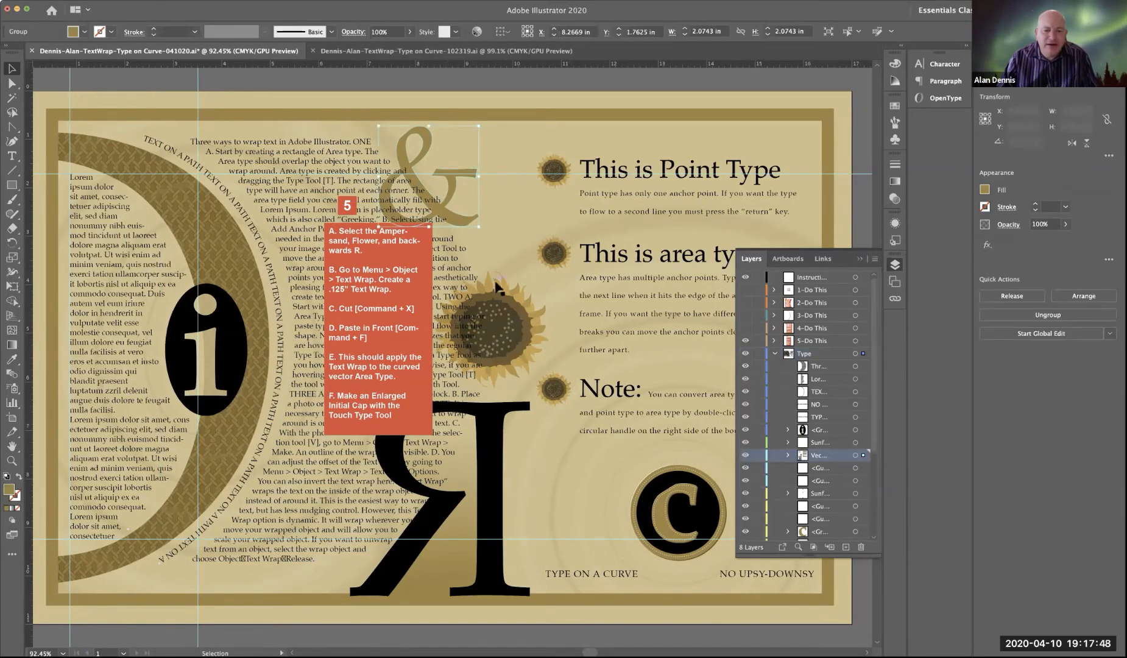
left_click(524, 318, "shift")
left_click(514, 429, "shift")
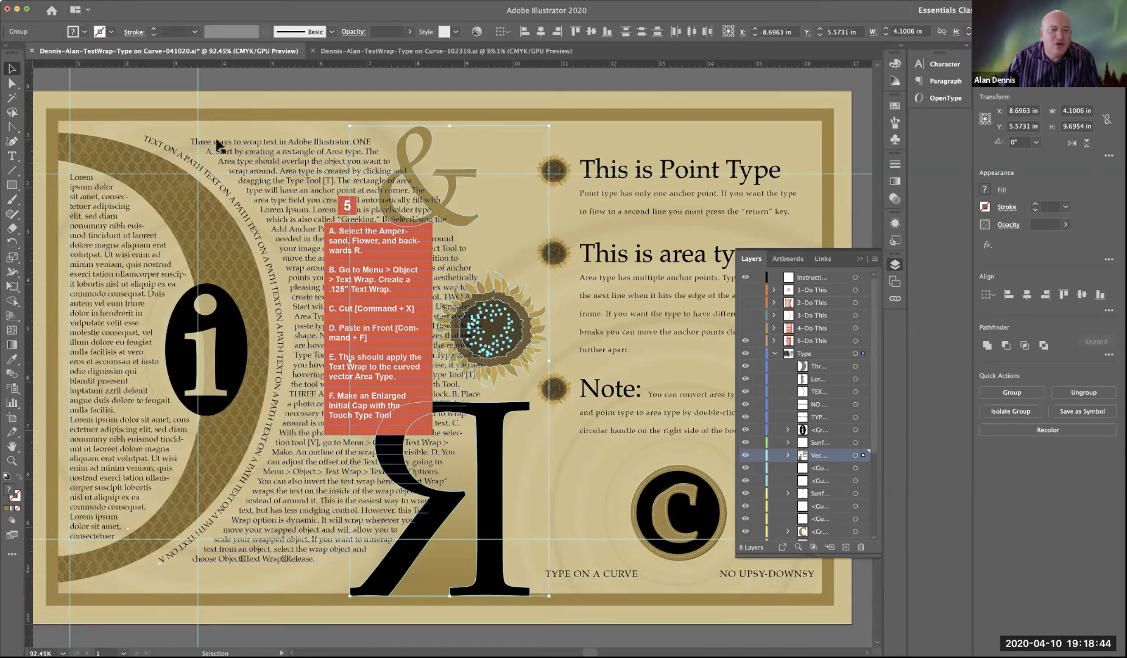
left_click(118, 1)
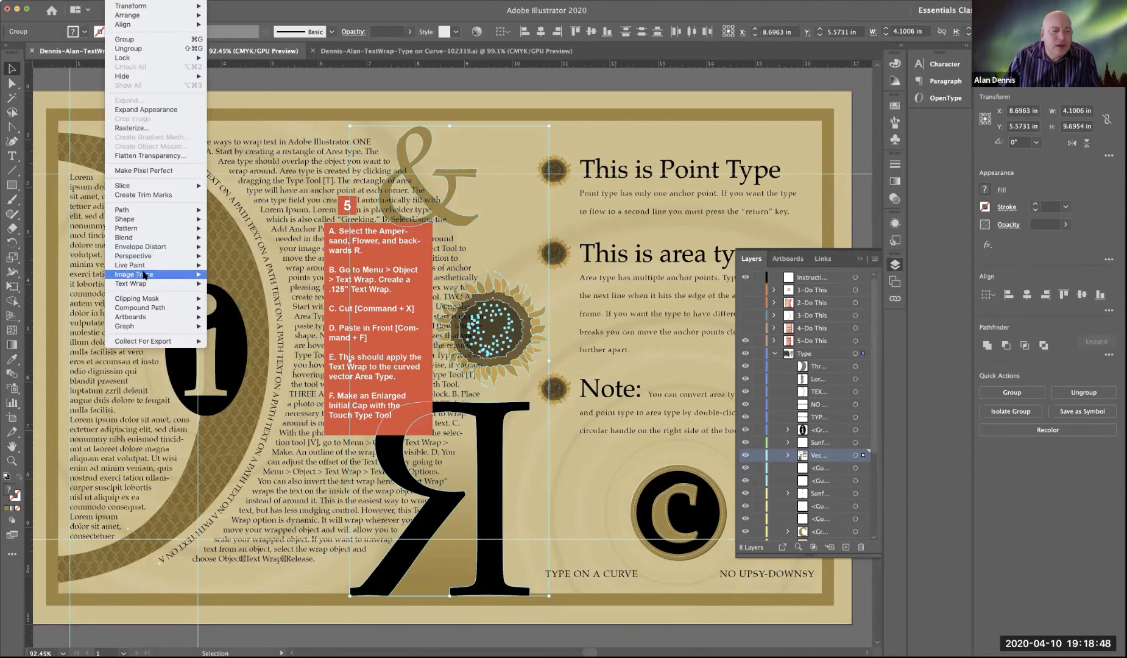
mouse_move(143, 285)
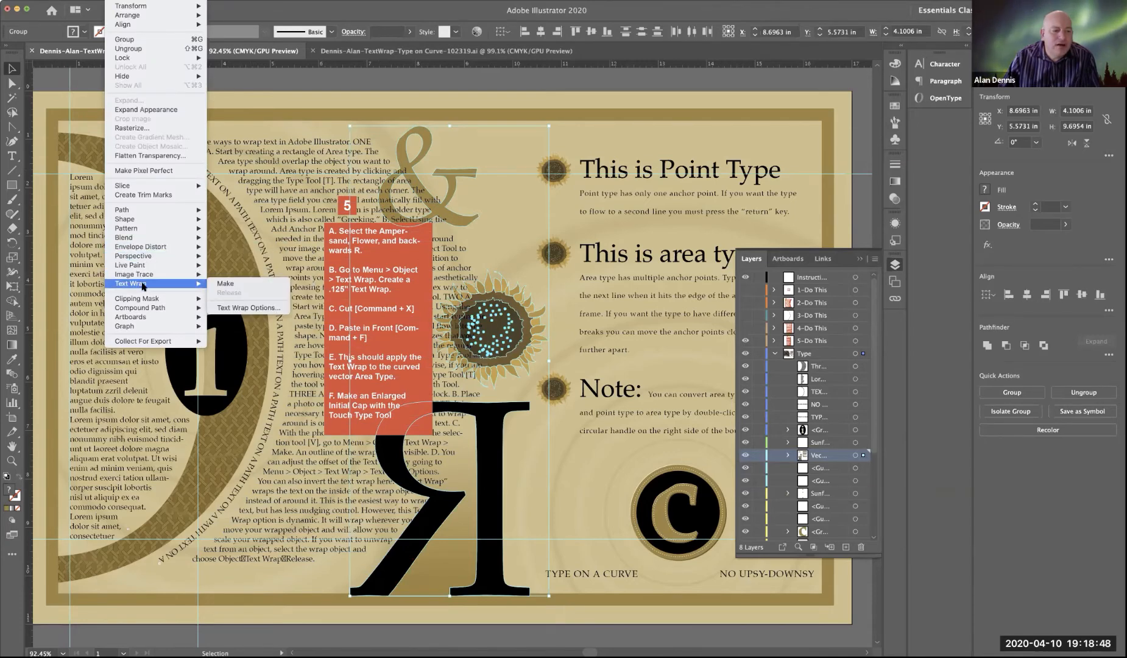
left_click(223, 284)
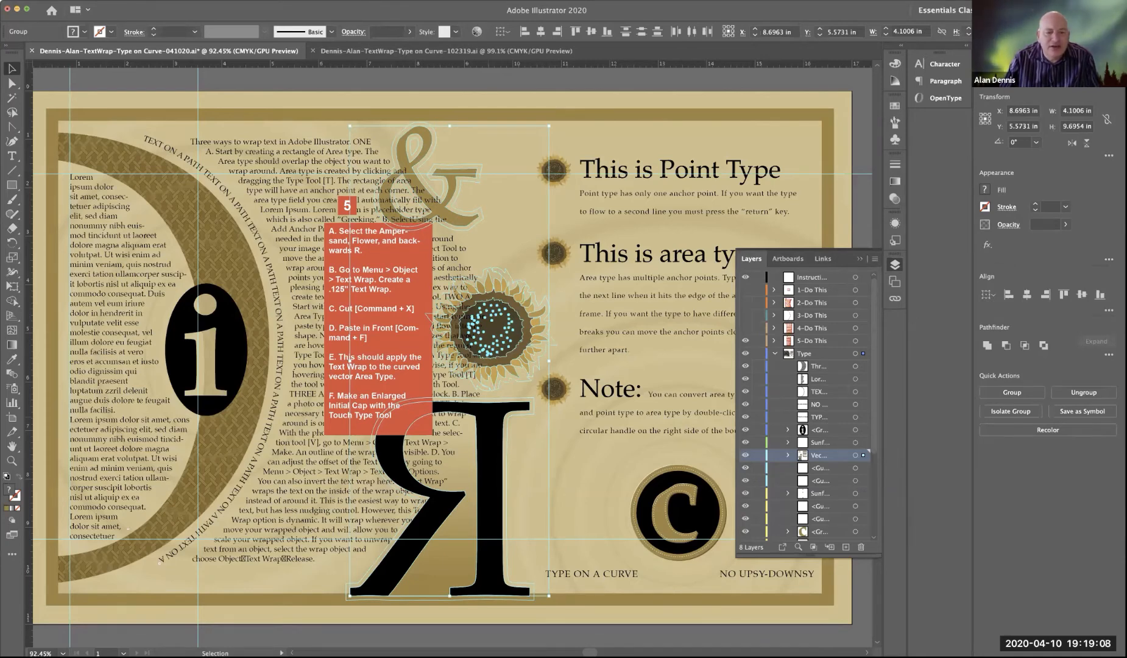
Step: Hide the 5-Do This layer and examine the wrap outlines around the ampersand and the large sunflower up close
left_click(746, 341)
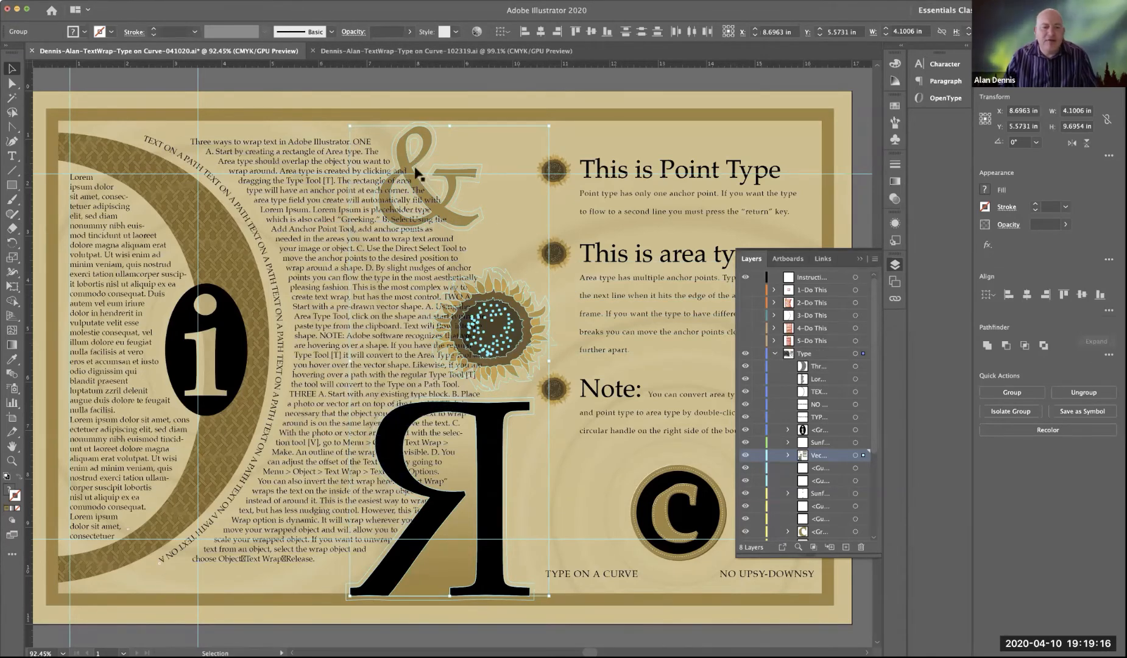
key("c")
key("z")
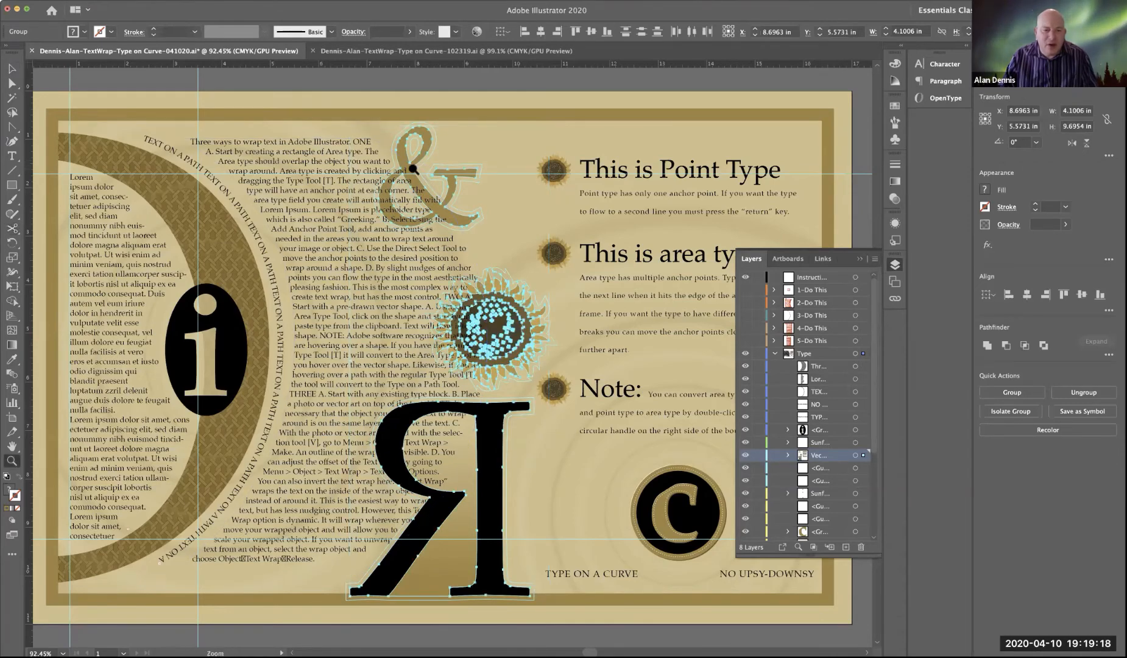
left_click(413, 169)
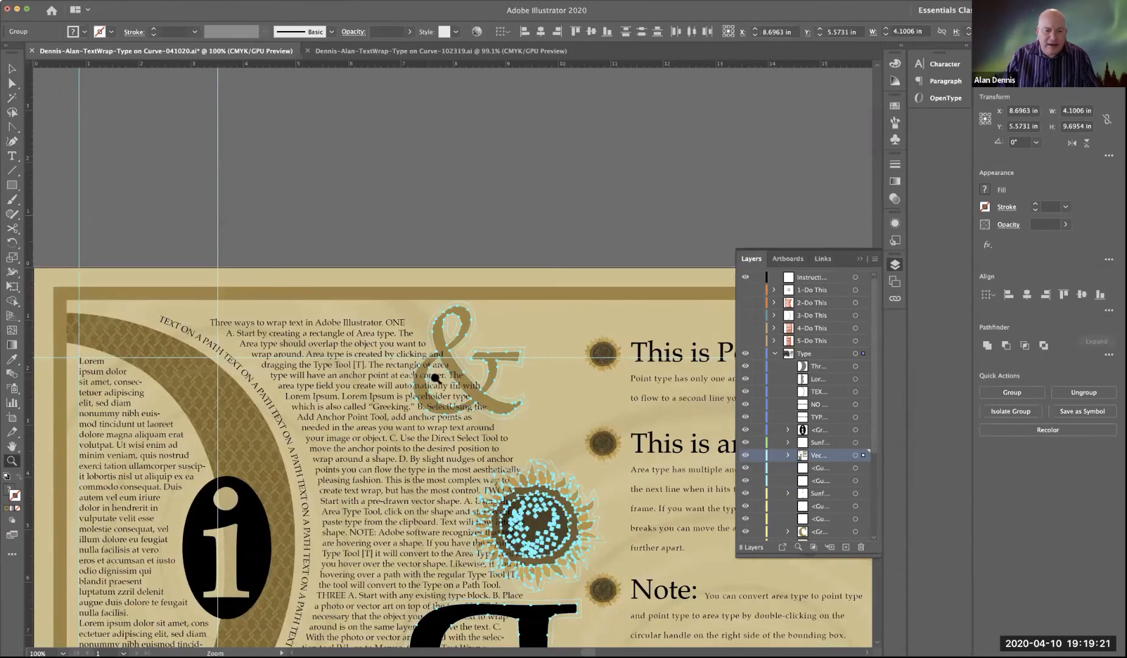
left_click(435, 378)
left_click(434, 379)
left_click(435, 378)
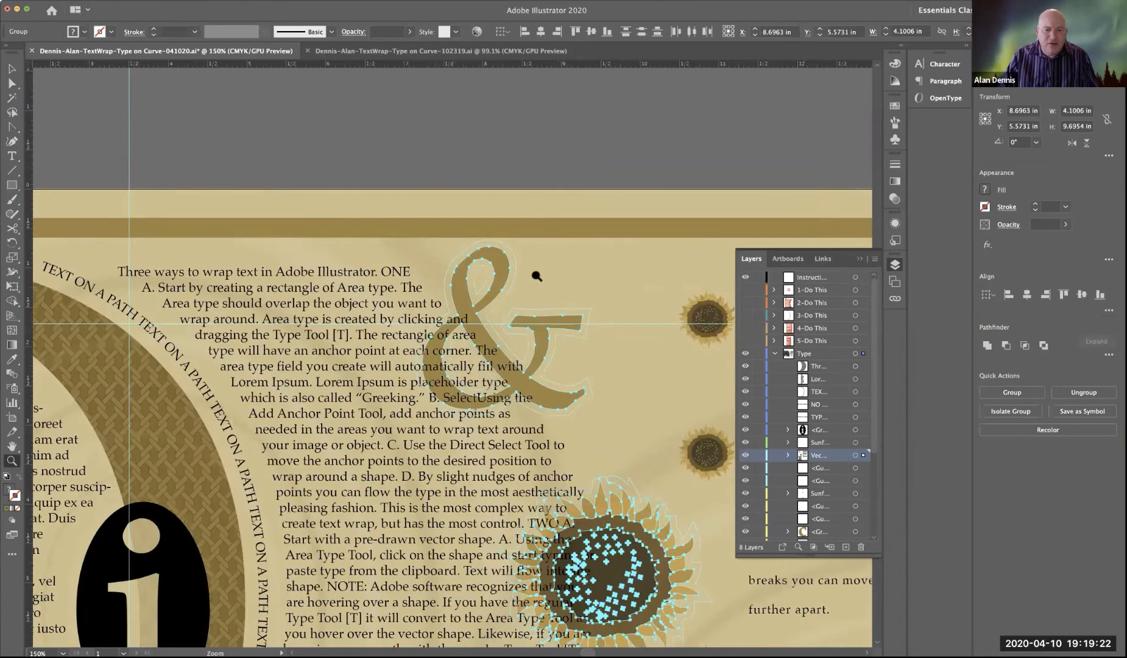
key("space")
left_click_drag(597, 185, 550, 316)
left_click_drag(518, 170, 502, 213)
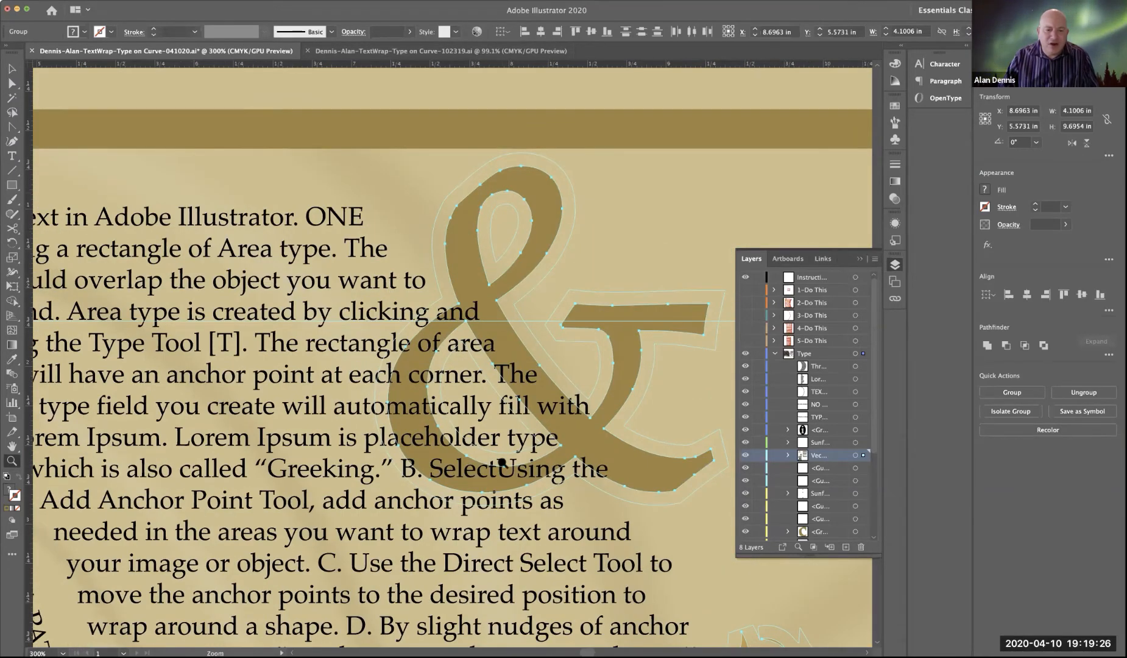
key("space")
left_click_drag(506, 302, 502, 274)
scroll(542, 490, "down", 10)
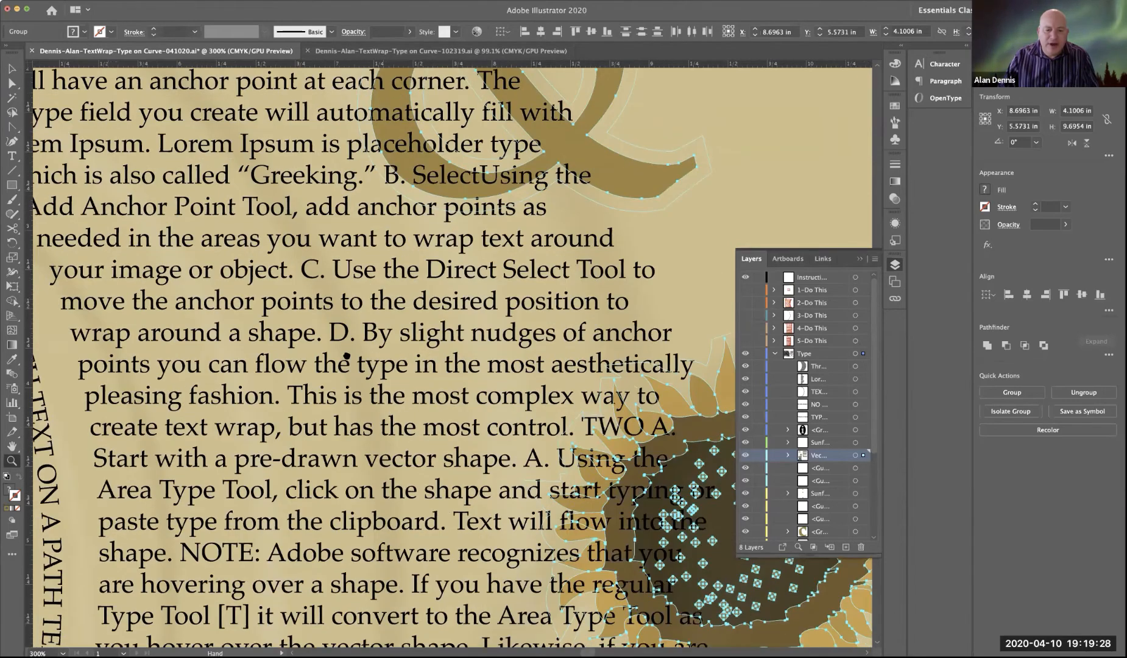
left_click_drag(484, 400, 365, 370)
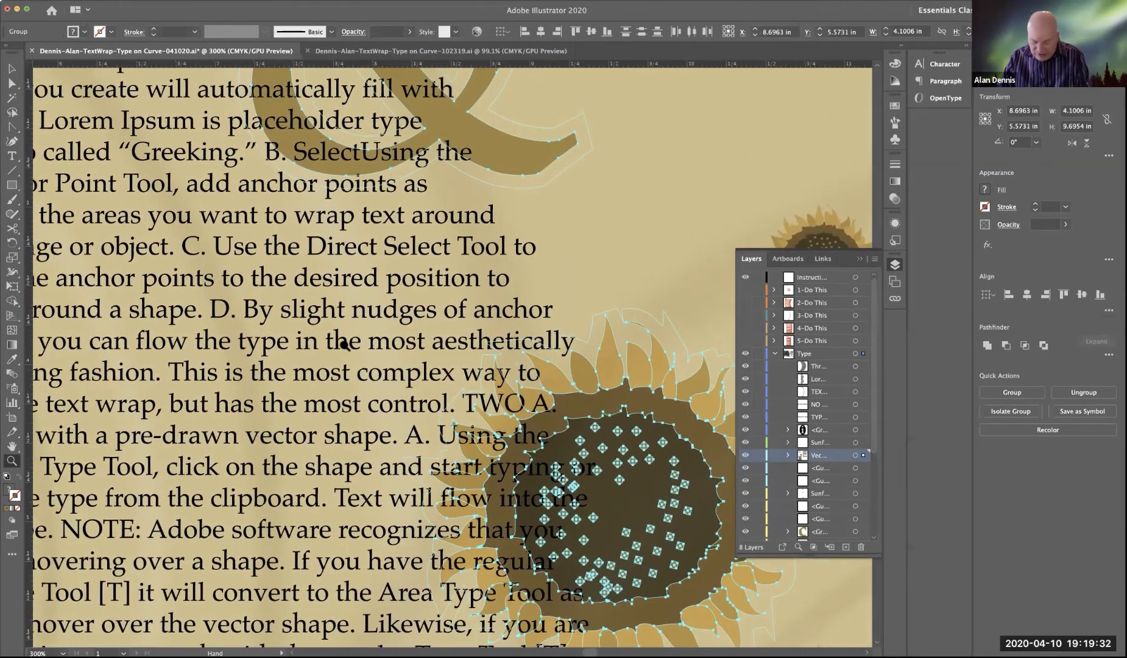
key("super+0")
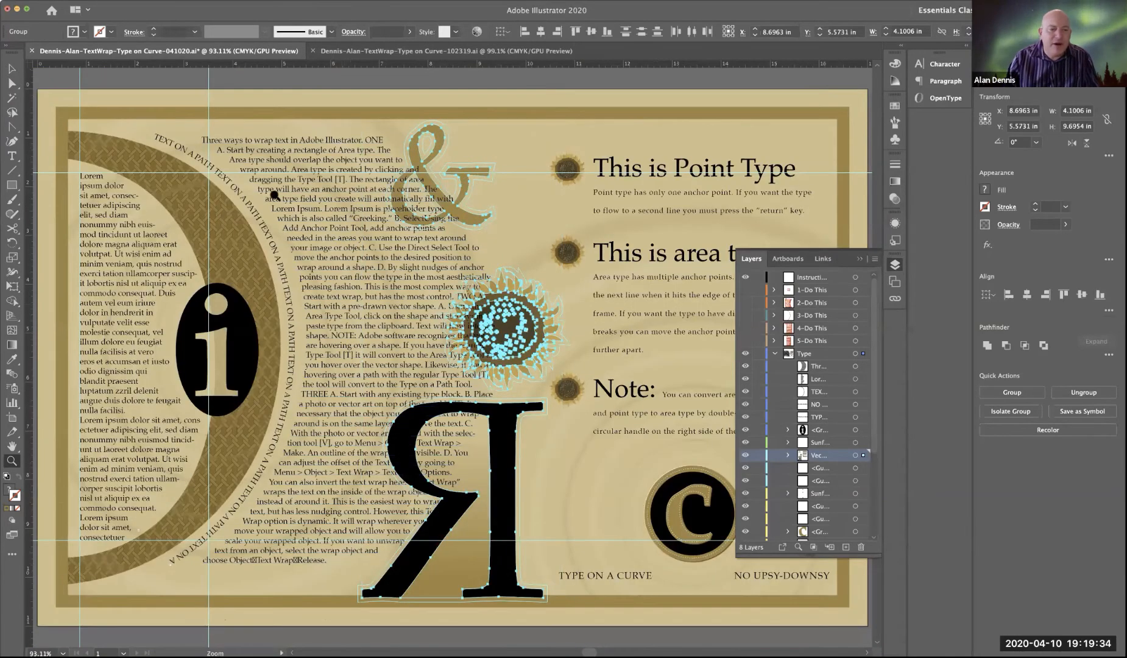
Step: Set the text wrap offset of the ampersand, sunflower and backwards R group to 12 pt
left_click(12, 157)
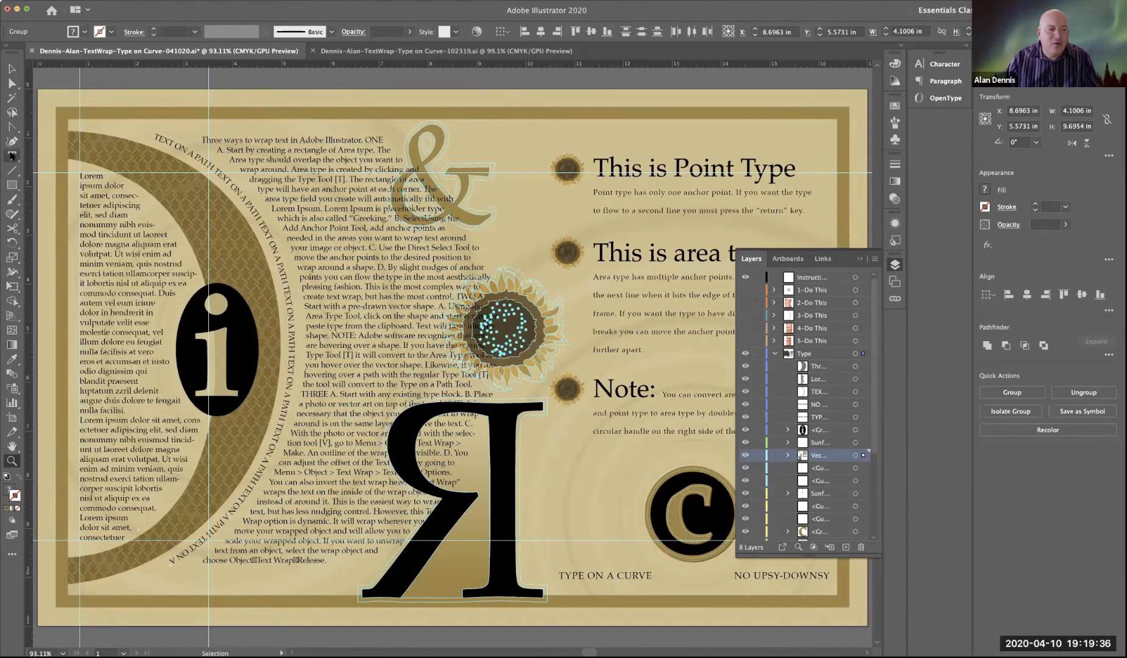
left_click(12, 157)
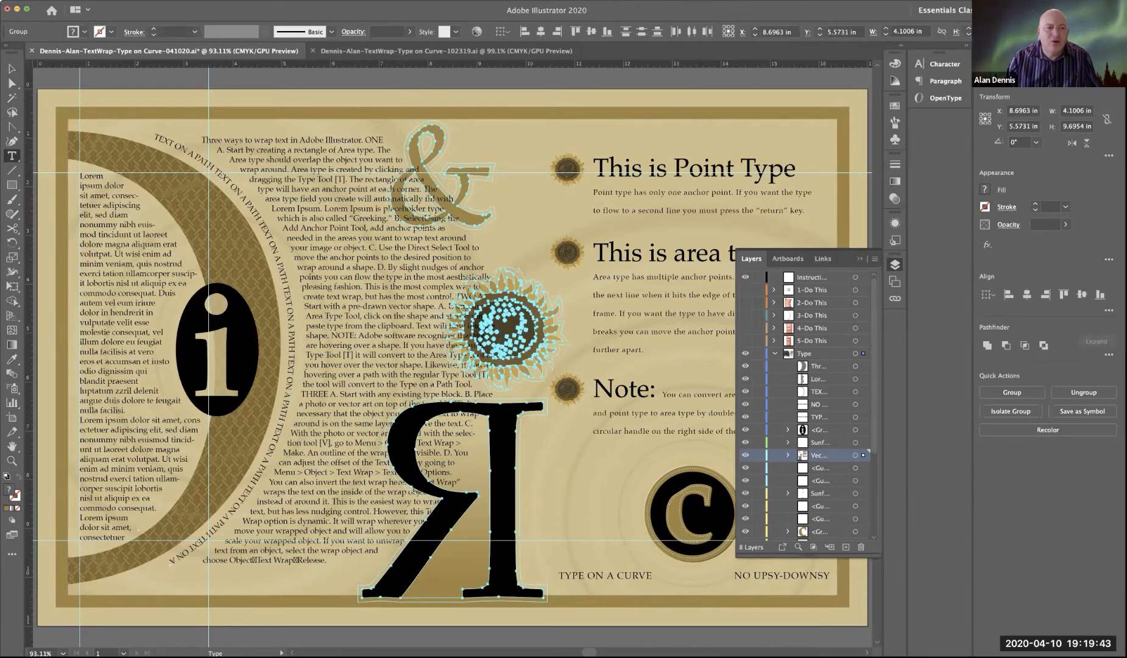
left_click(146, 1)
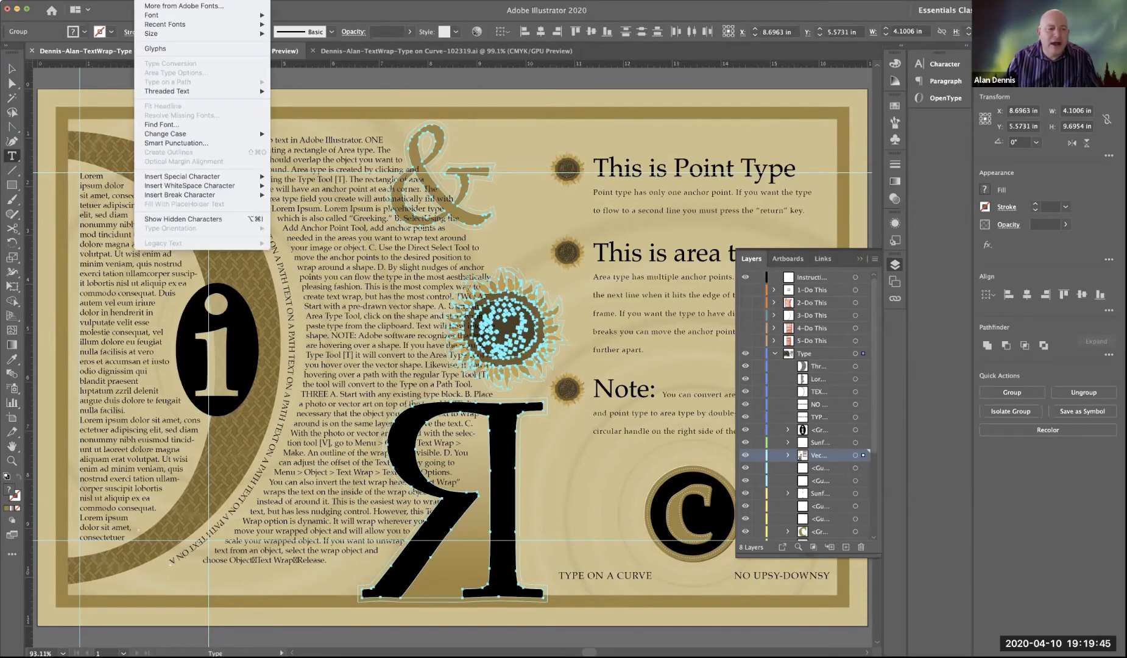
mouse_move(118, 1)
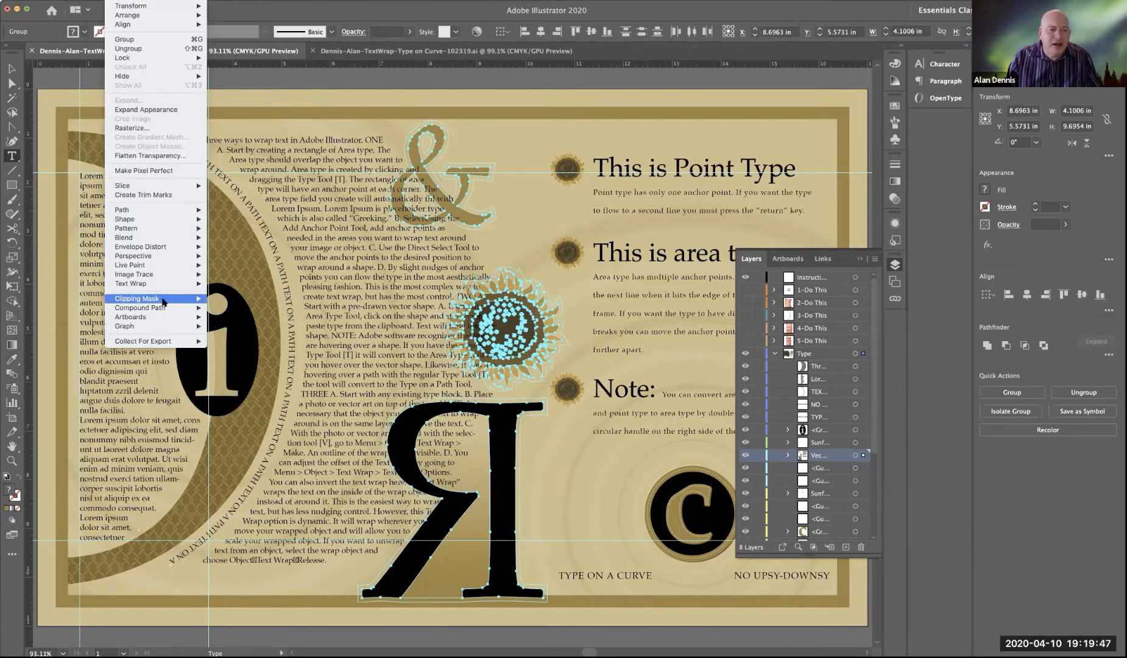
mouse_move(156, 284)
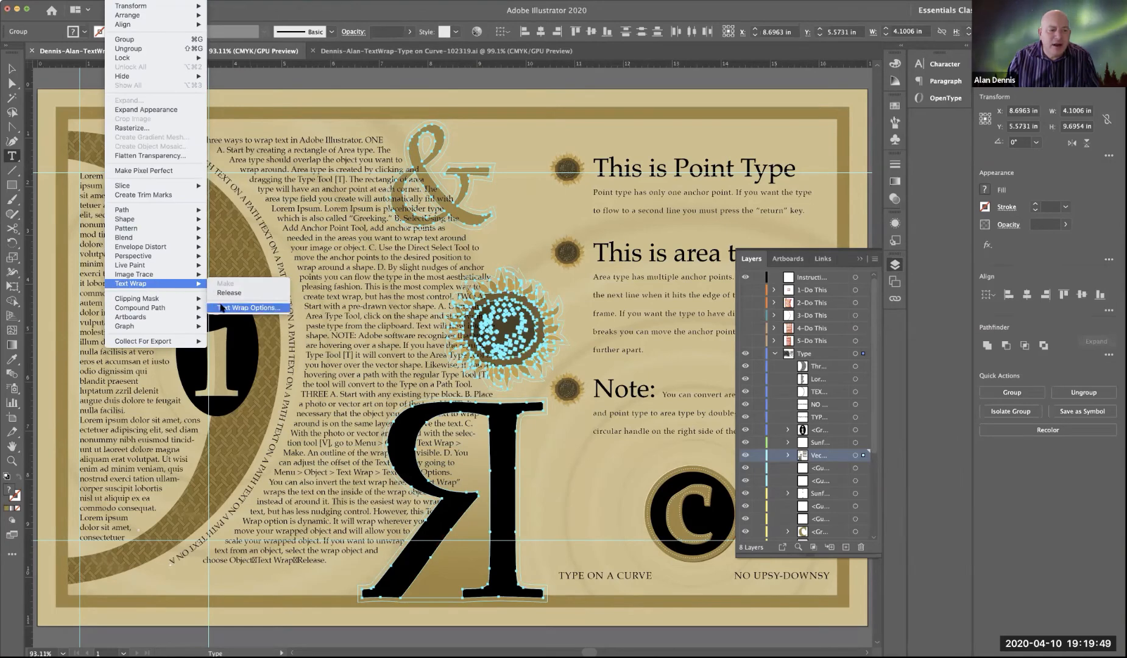
left_click(241, 308)
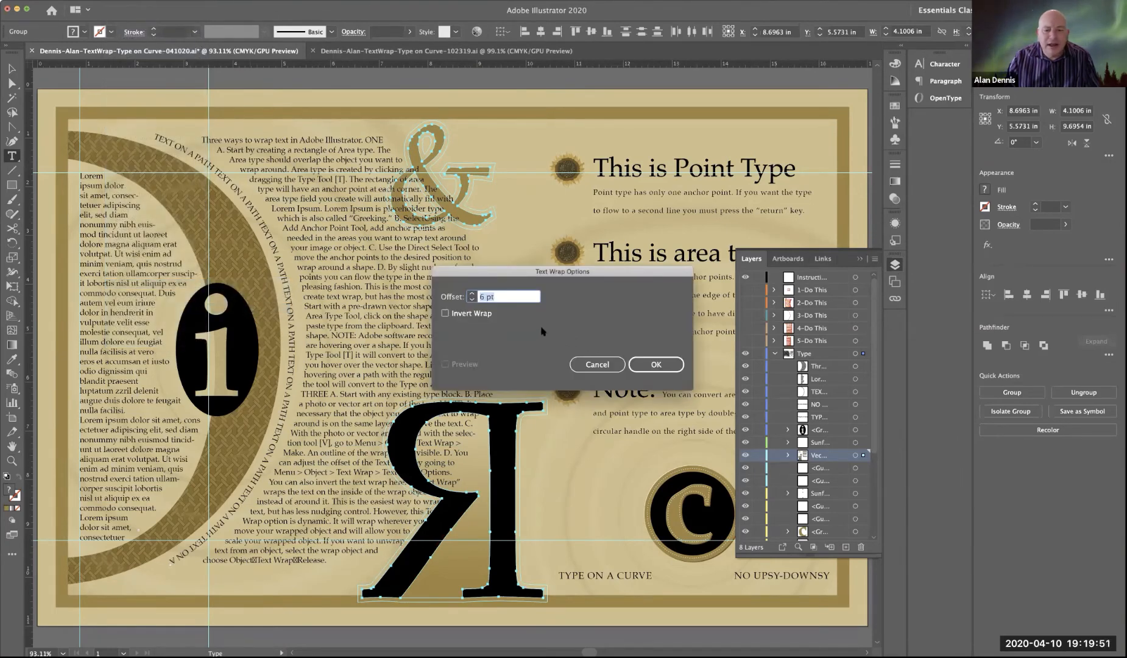
left_click(472, 293)
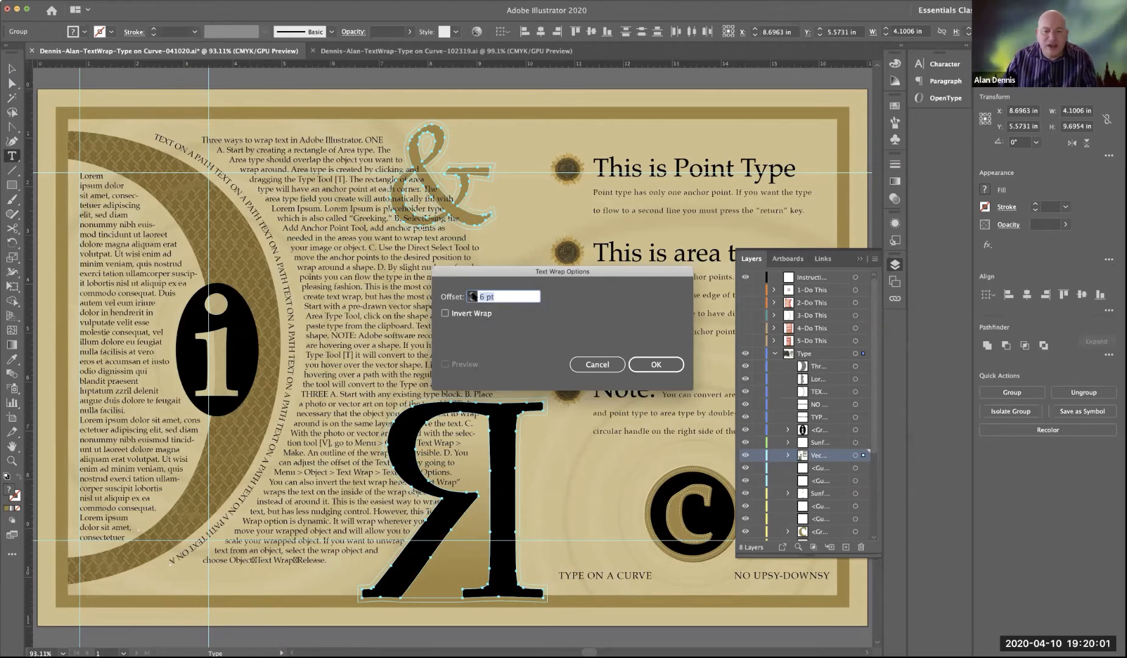
left_click(472, 293)
left_click(473, 294)
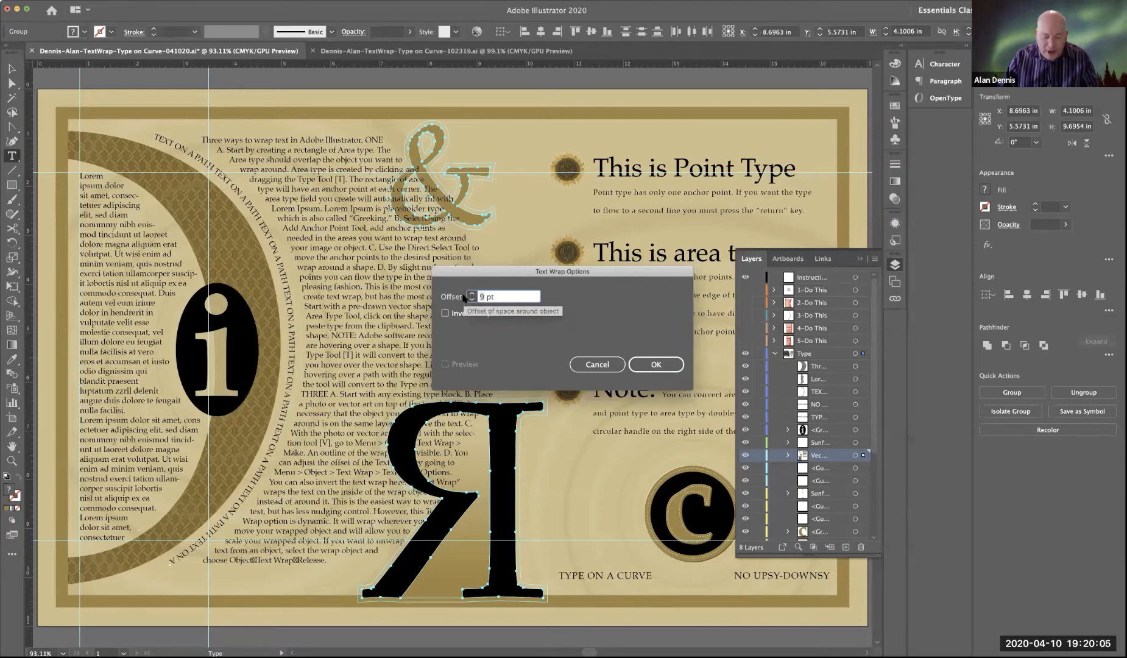
type("12")
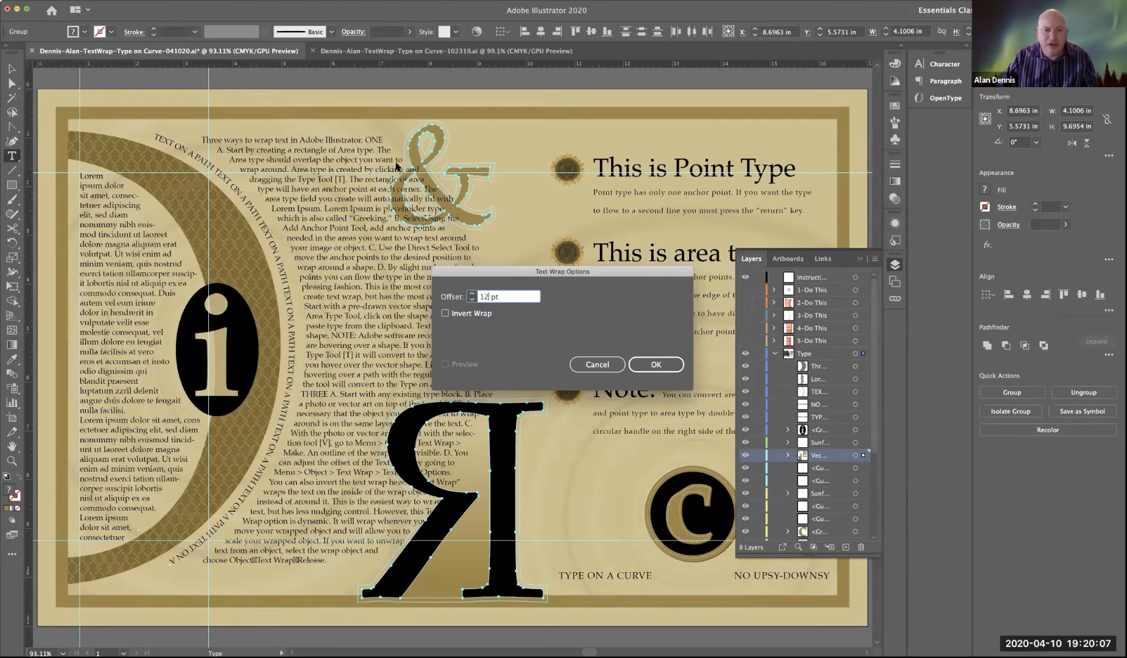
left_click(663, 368)
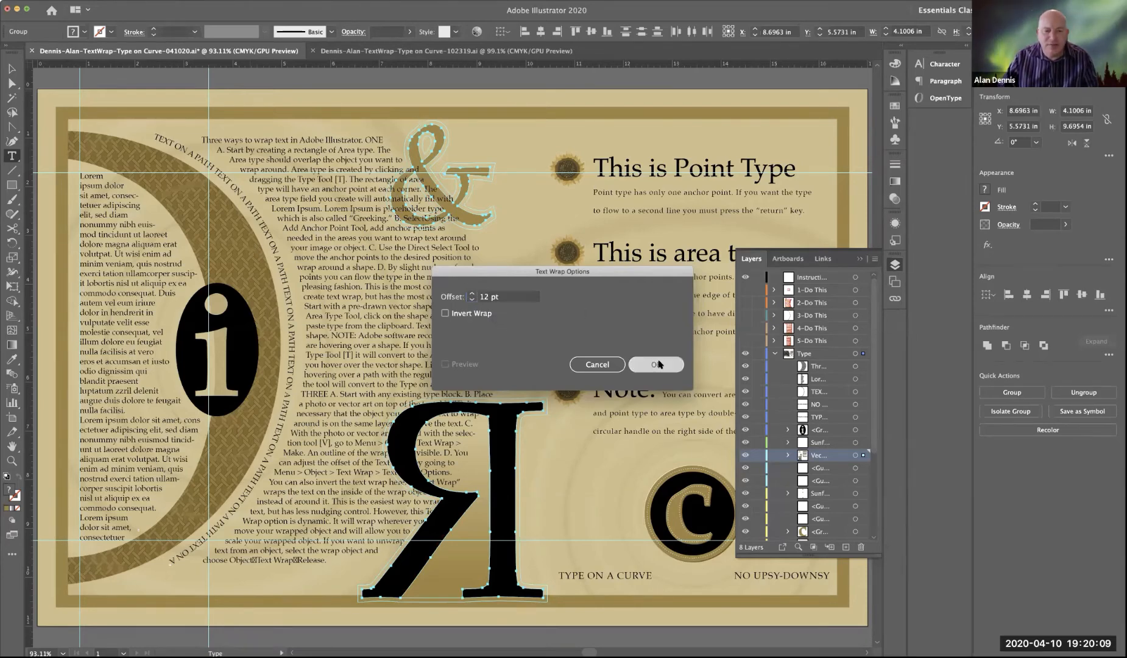
left_click(659, 364)
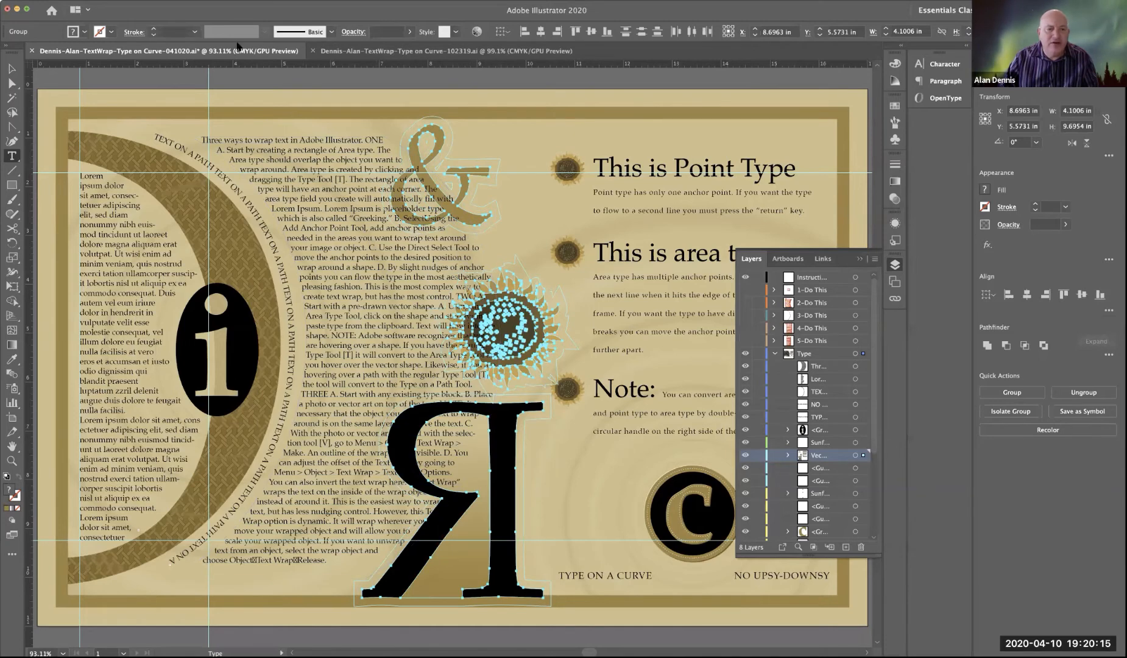
Step: Release the text wrap on the ampersand, sunflower and backwards R group and make it again
left_click(116, 0)
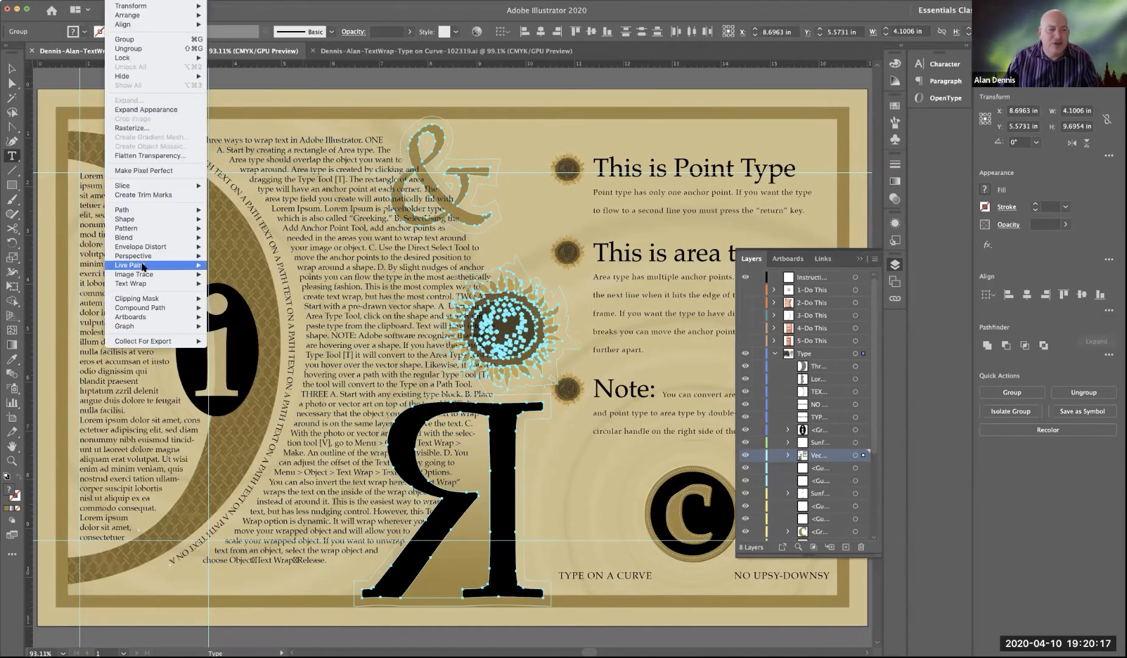
mouse_move(145, 285)
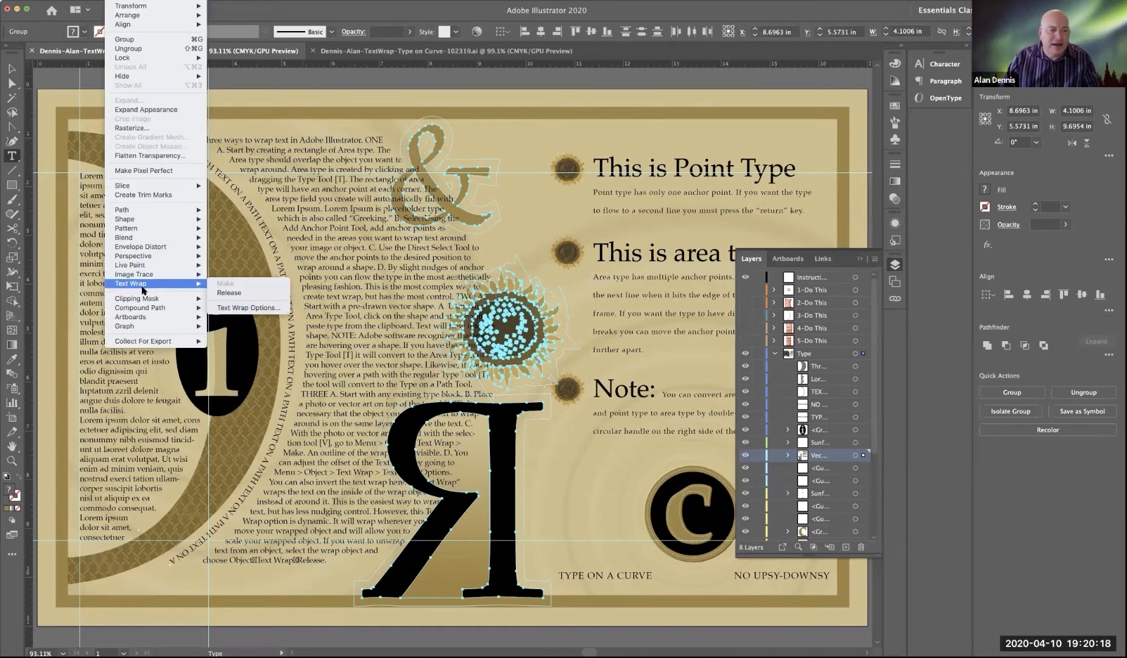
left_click(229, 295)
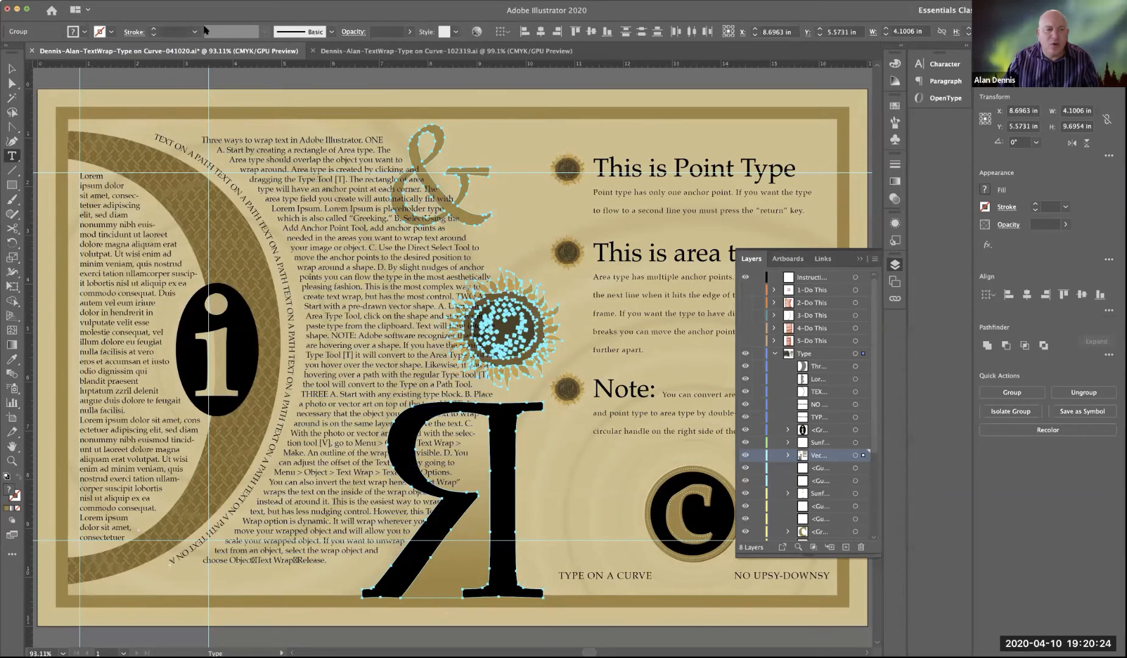
left_click(119, 1)
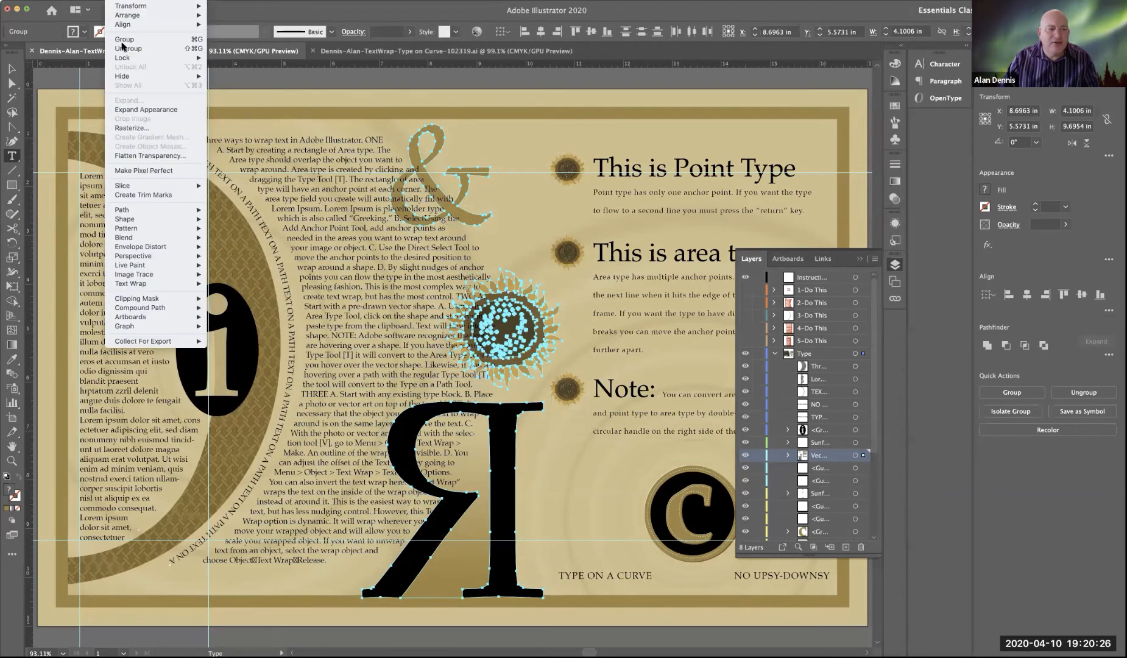
mouse_move(177, 284)
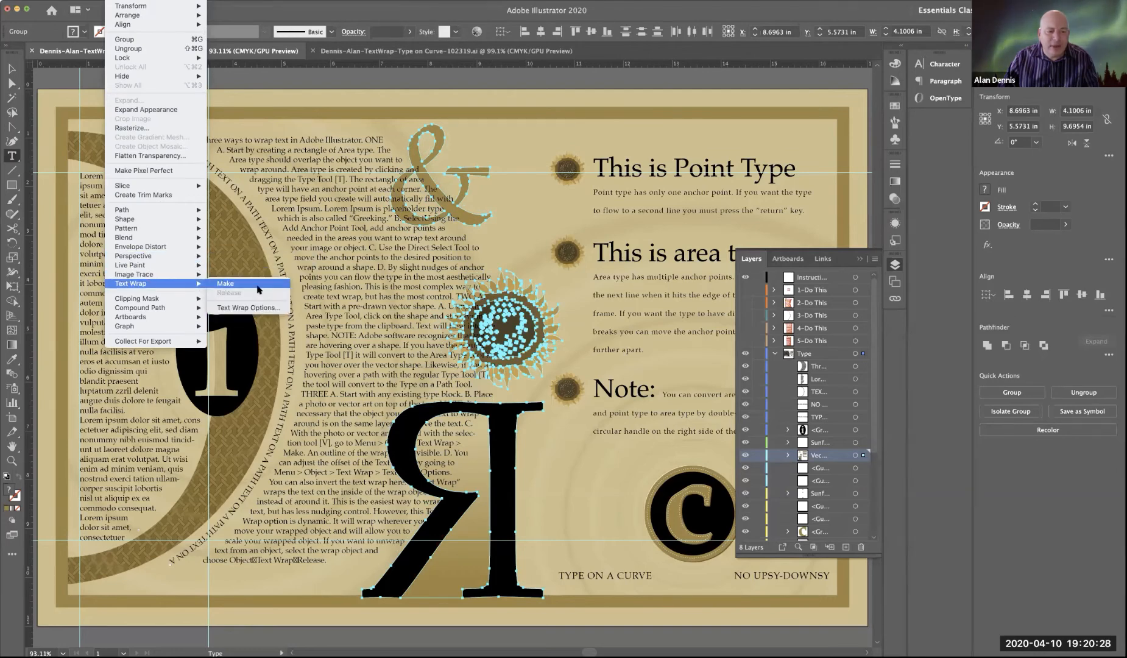
left_click(259, 290)
Step: Set the text wrap offset of the ampersand, sunflower and backwards R group to 9 pt
left_click(146, 1)
mouse_move(173, 135)
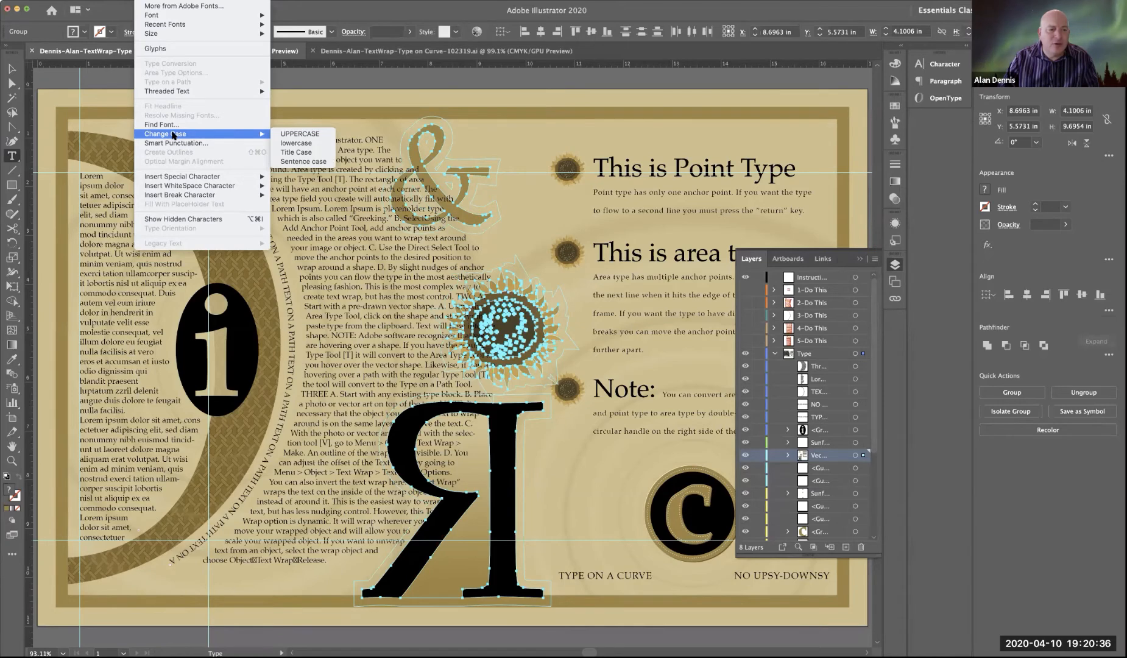
mouse_move(119, 1)
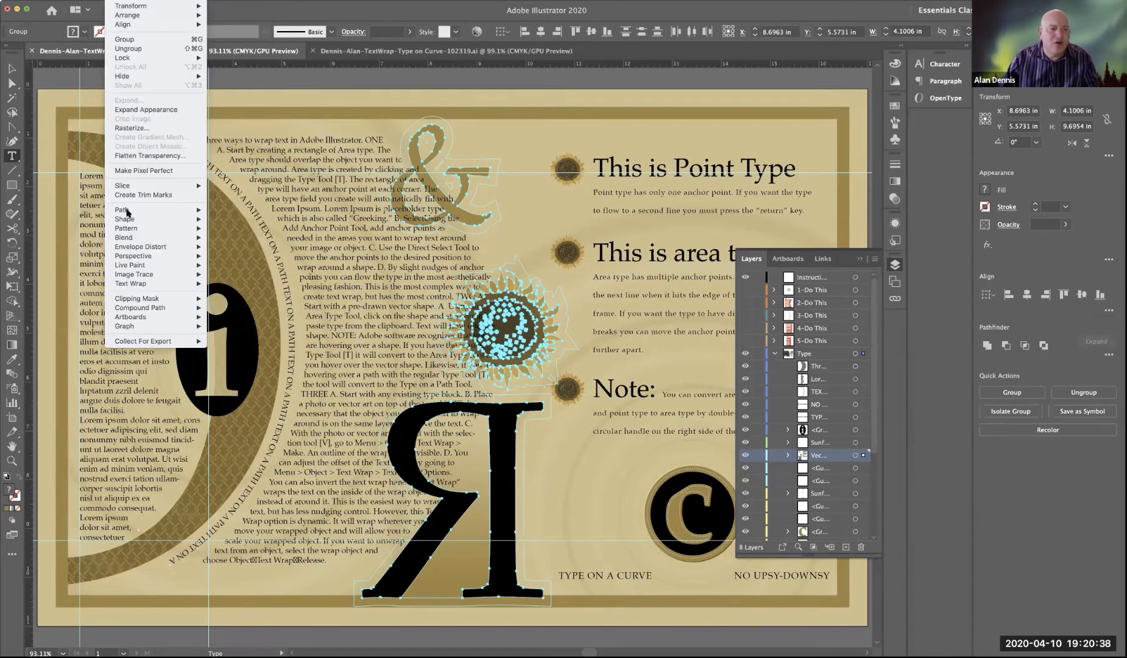
mouse_move(144, 284)
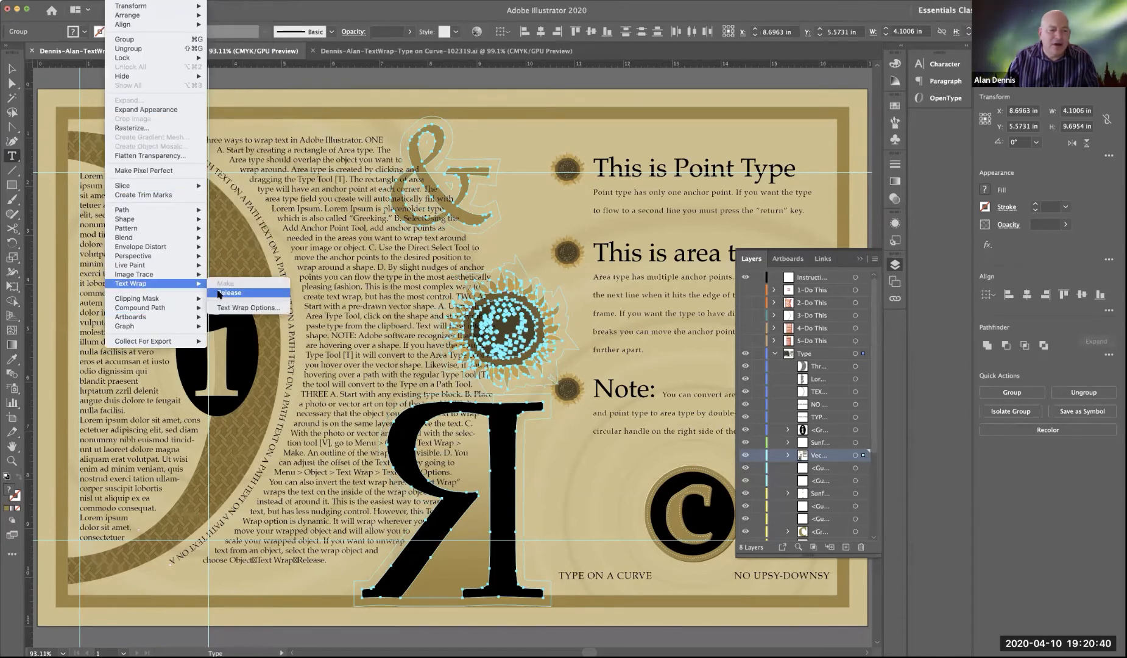
left_click(225, 309)
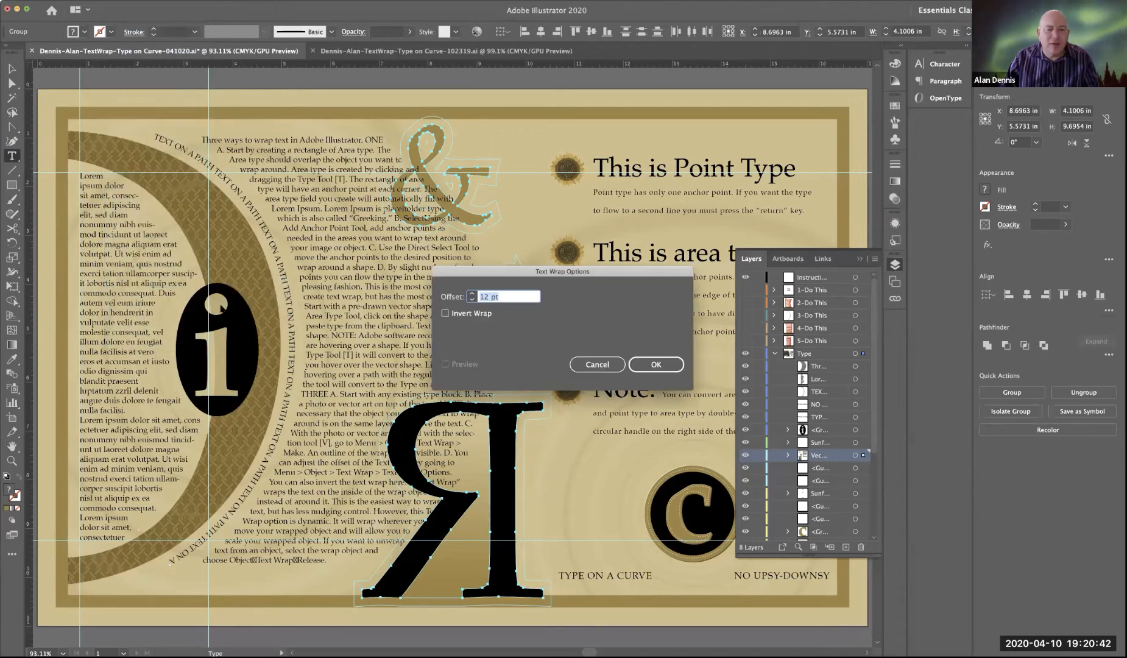
left_click(472, 299)
left_click(472, 299)
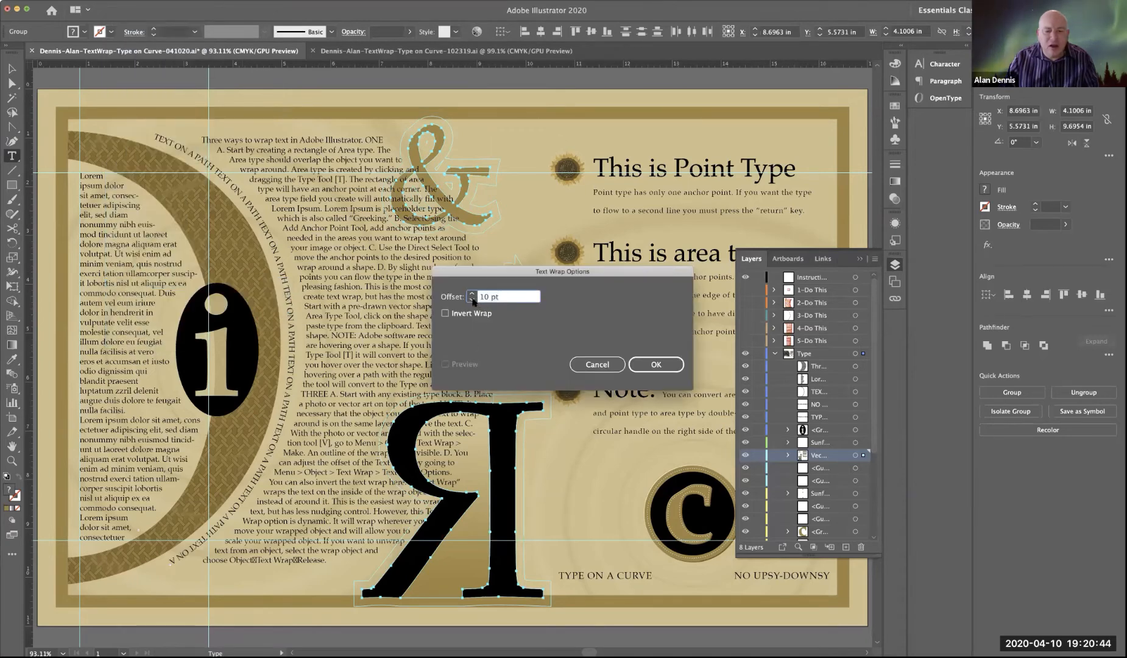
left_click(471, 299)
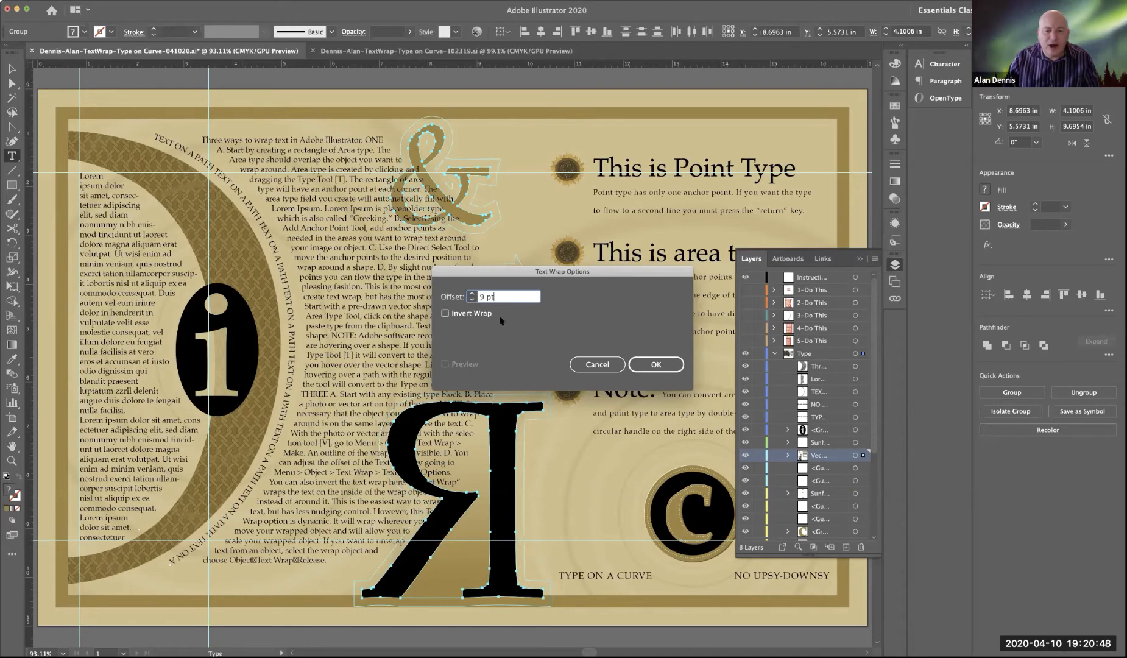
left_click(657, 364)
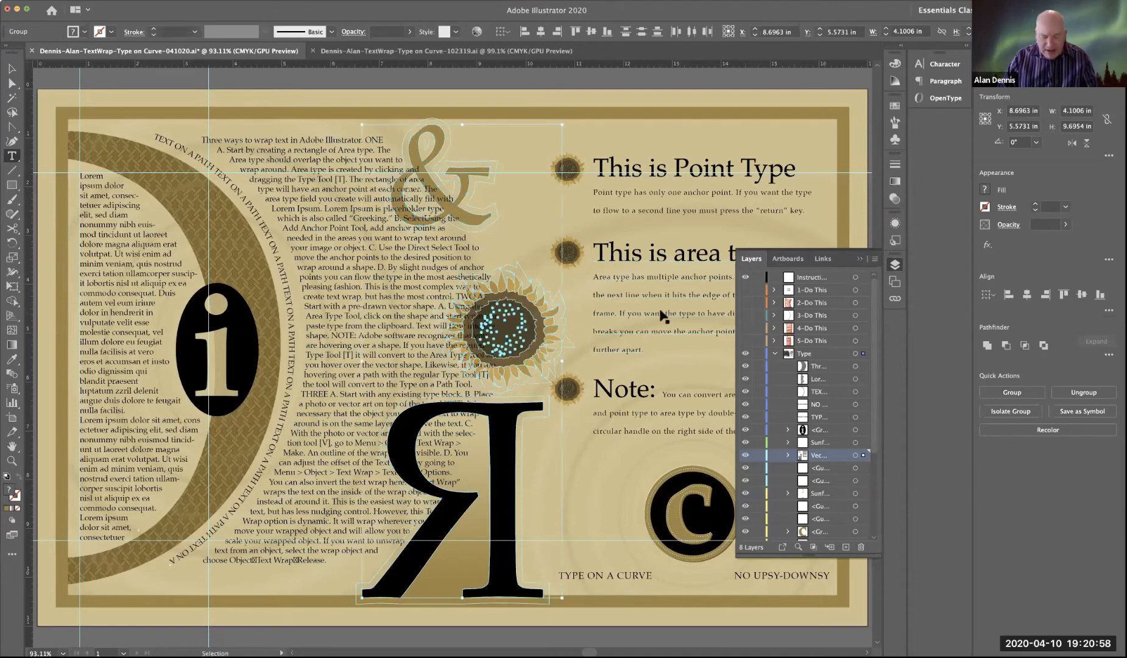
Step: Cut the ampersand, sunflower and backwards R group, paste it in front, and collapse the Type layer's contents
key("super+x")
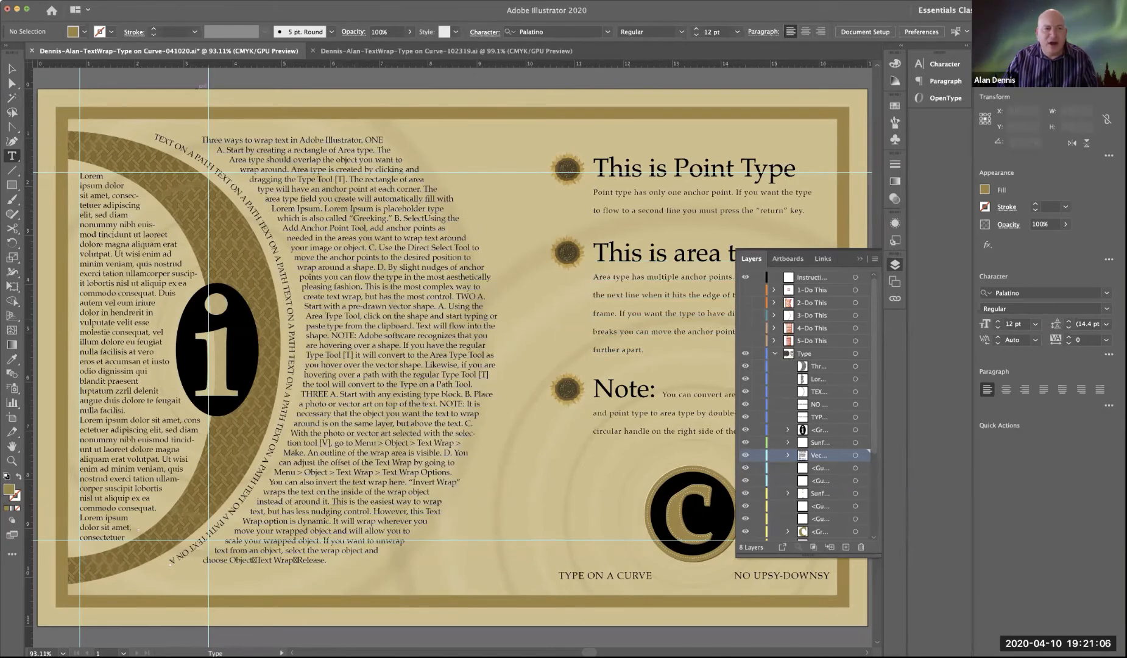
left_click(119, 1)
mouse_move(97, 0)
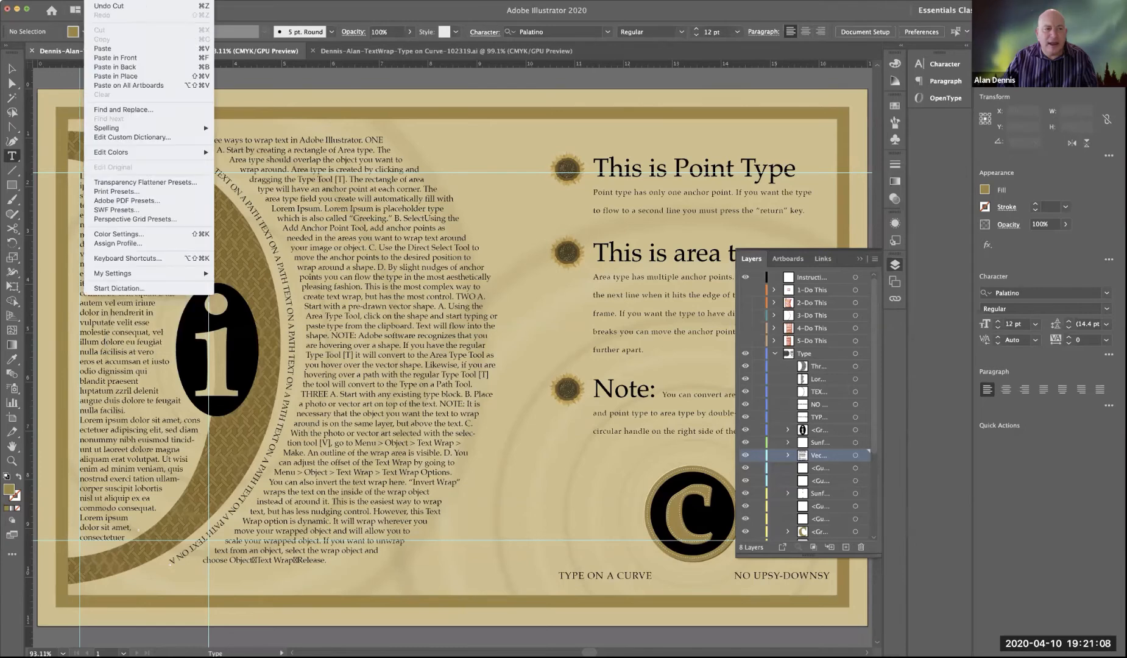
left_click(120, 58)
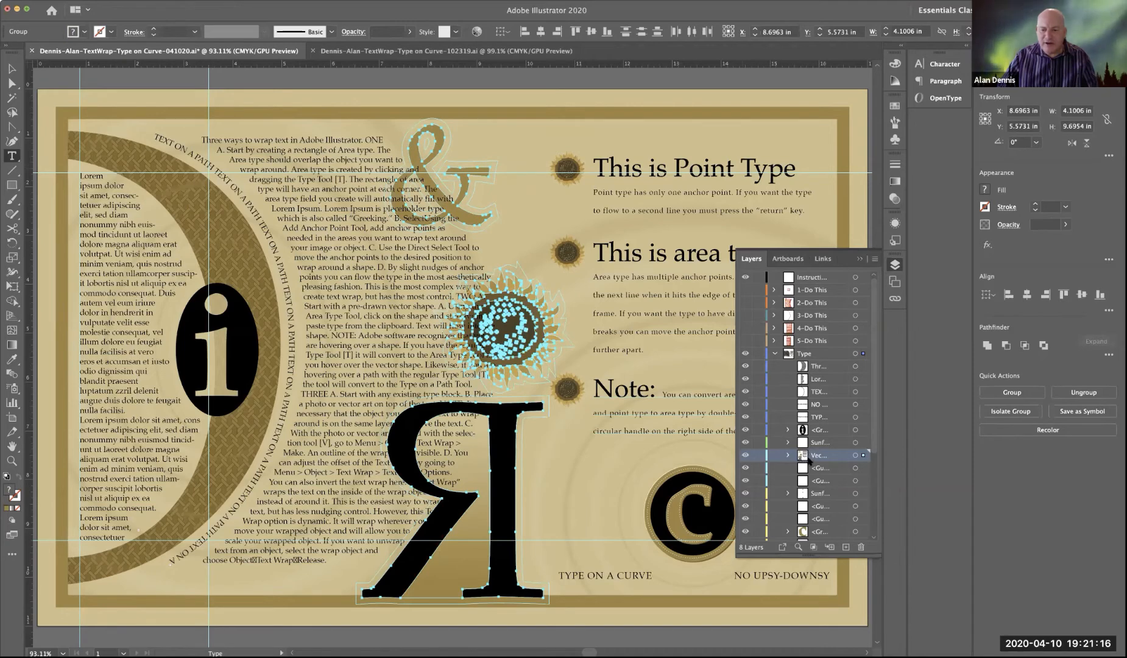
left_click(773, 354)
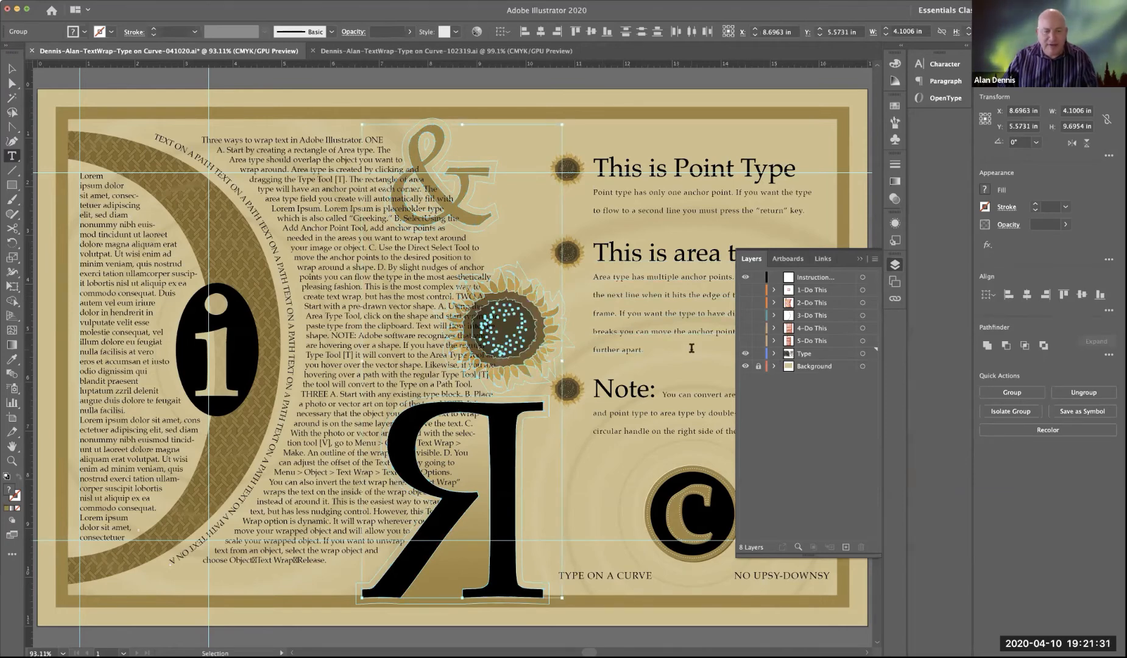
Step: Try to cut the ampersand, sunflower and backwards R and paste them in front, with the Type layer's contents expanded
key("super+x")
key("super+f")
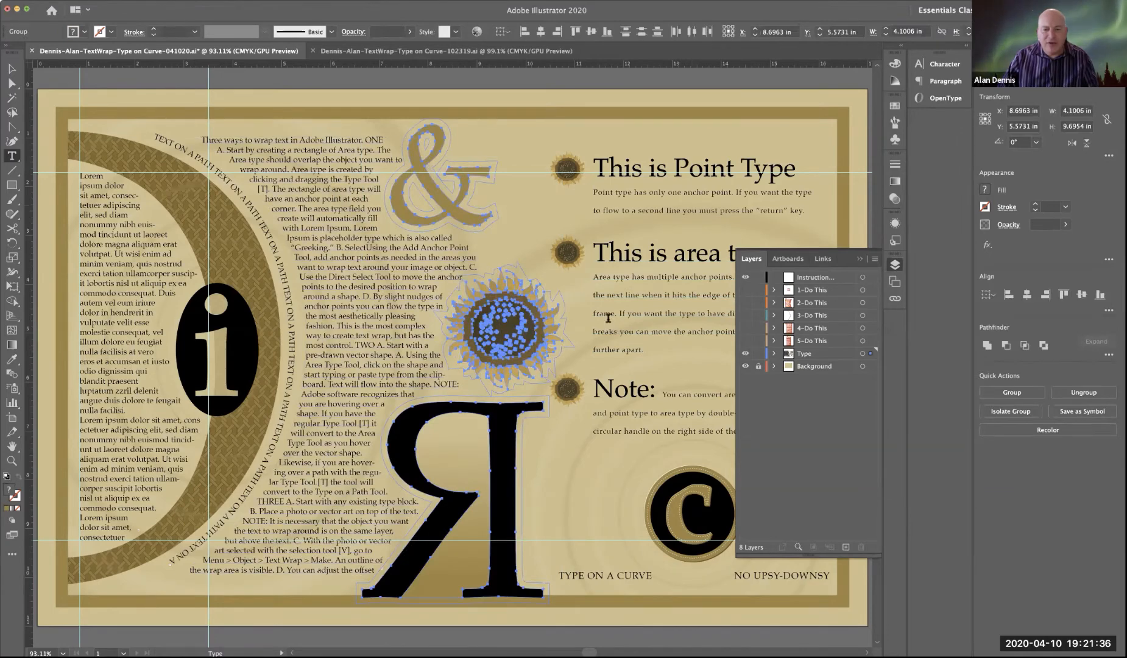
left_click(774, 353)
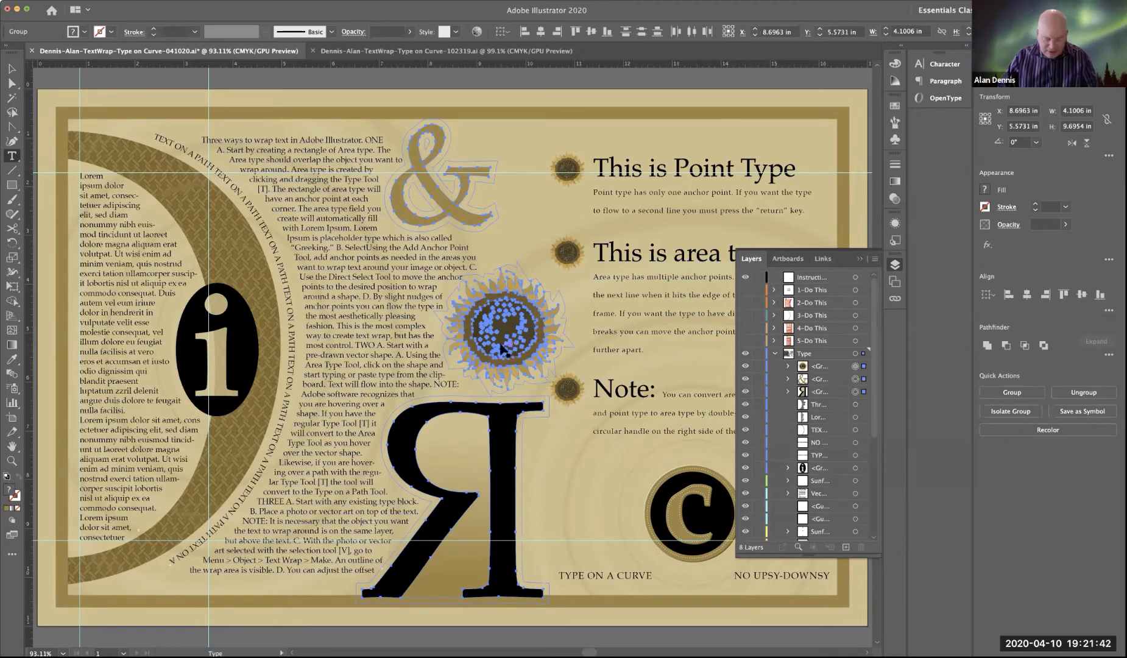
key("Delete")
key("super+z")
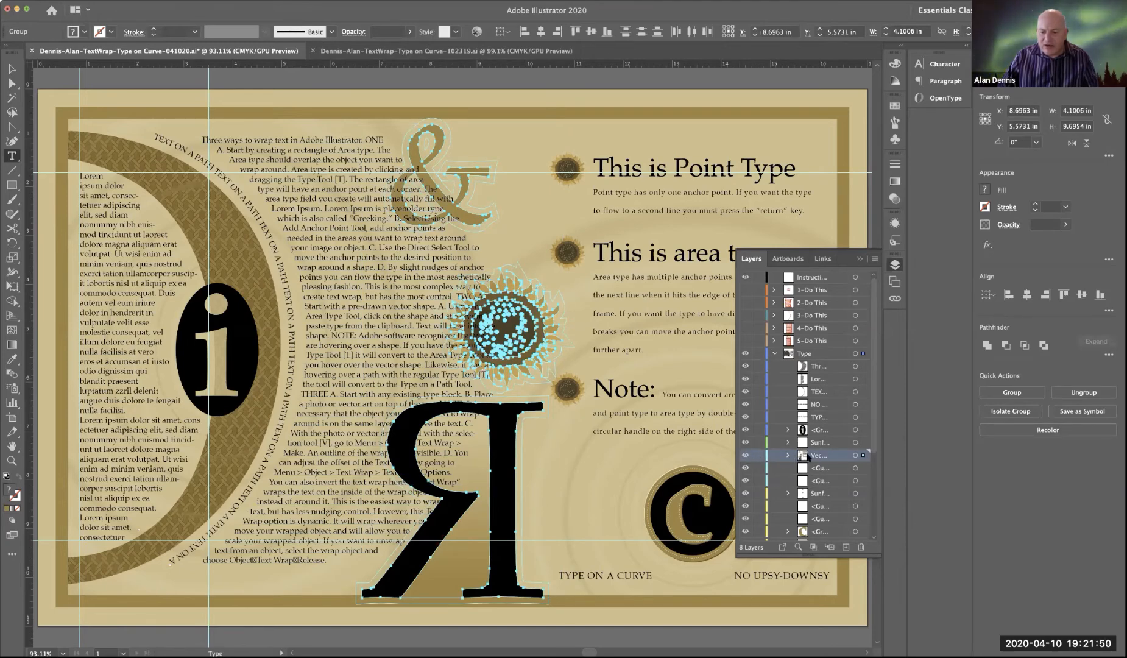
Step: Select the ampersand, sunflower and backwards R, cut them from their sublayer, paste them in front on the Type layer, and expand that layer
left_click(746, 456)
left_click(746, 456)
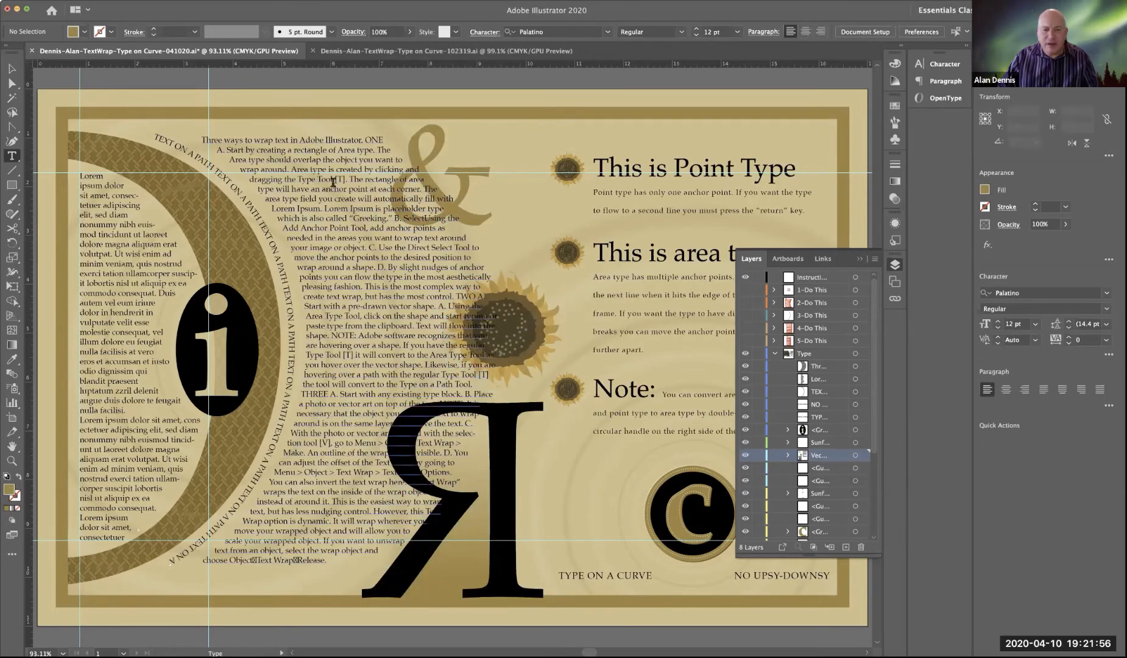
left_click(12, 68)
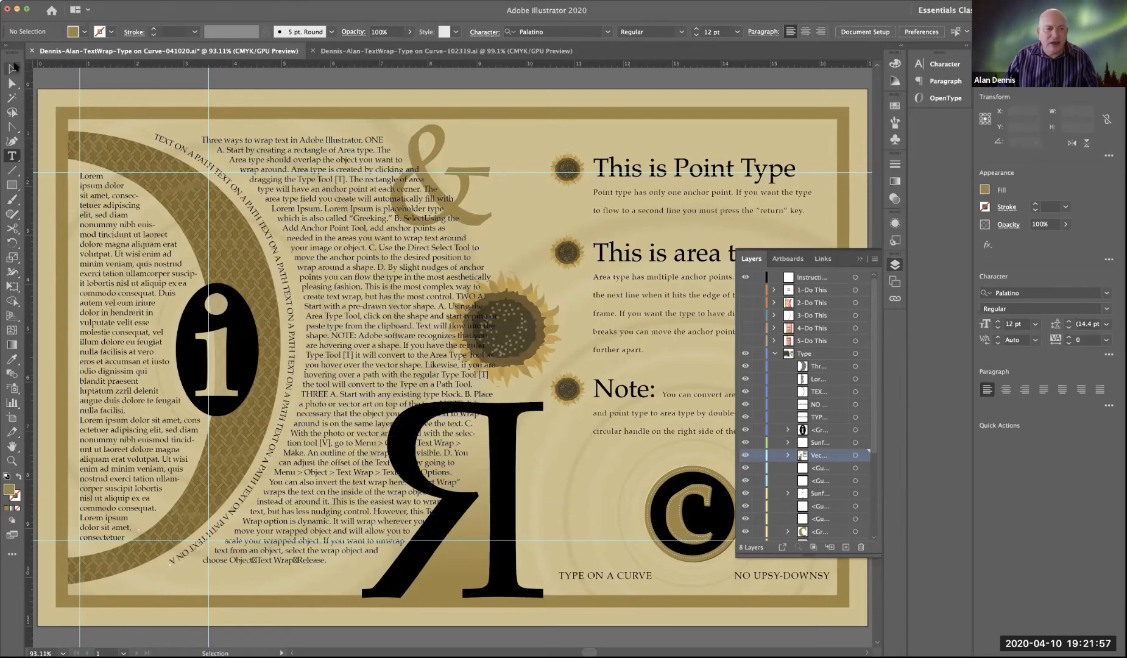
left_click(429, 159)
left_click(534, 322, "shift")
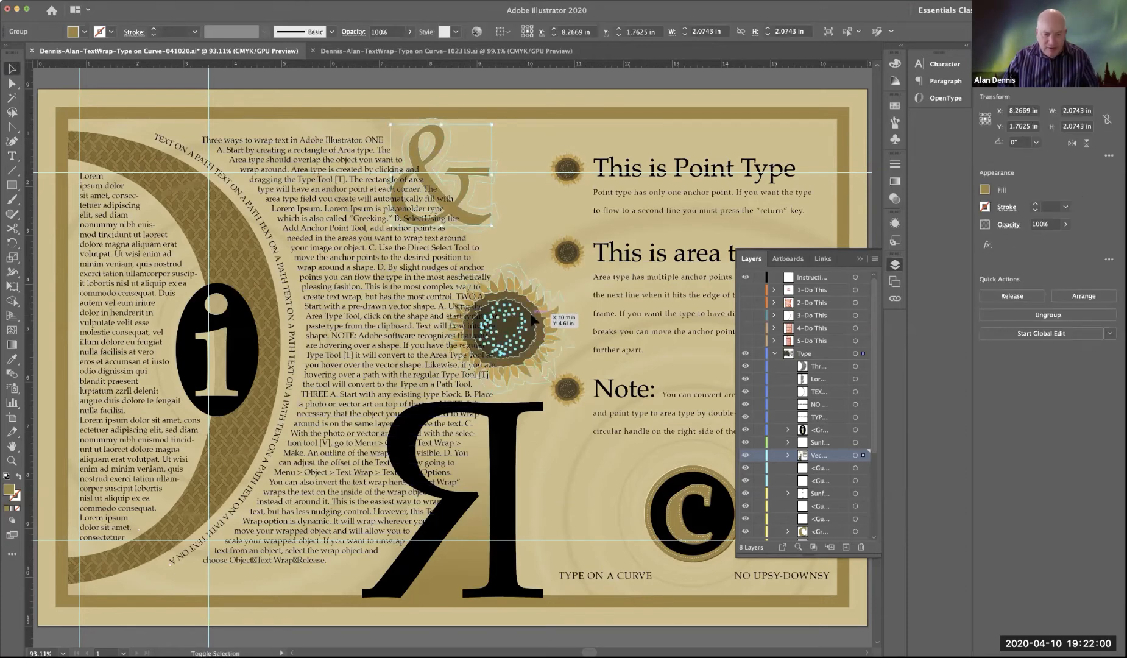
left_click(535, 410, "shift")
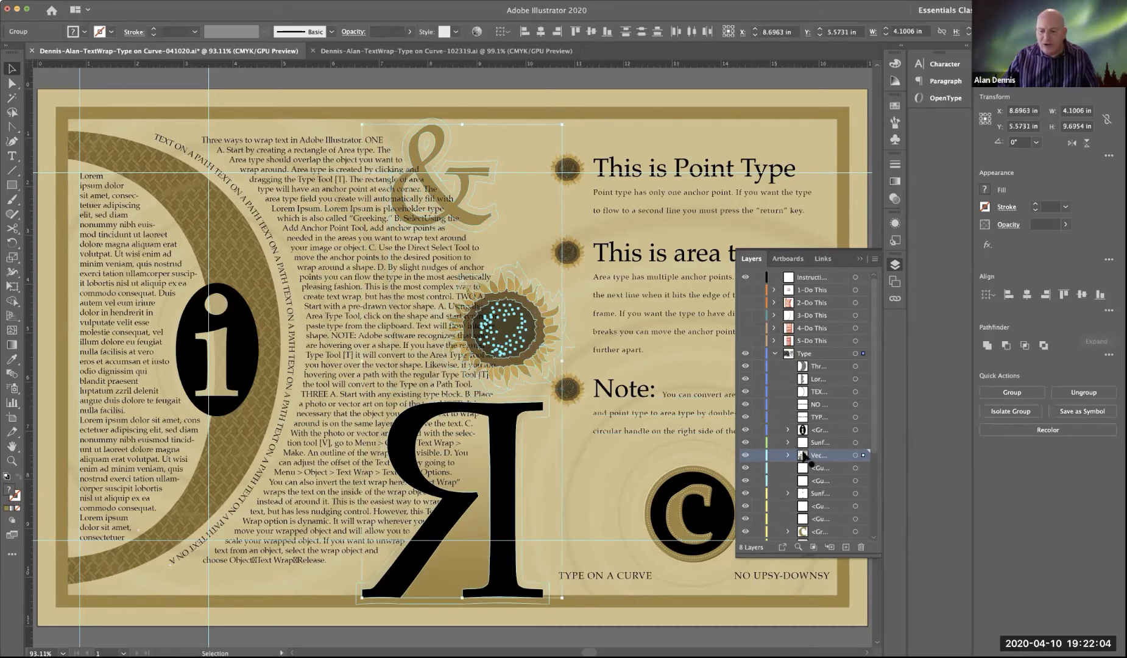
left_click_drag(803, 456, 811, 363)
key("Delete")
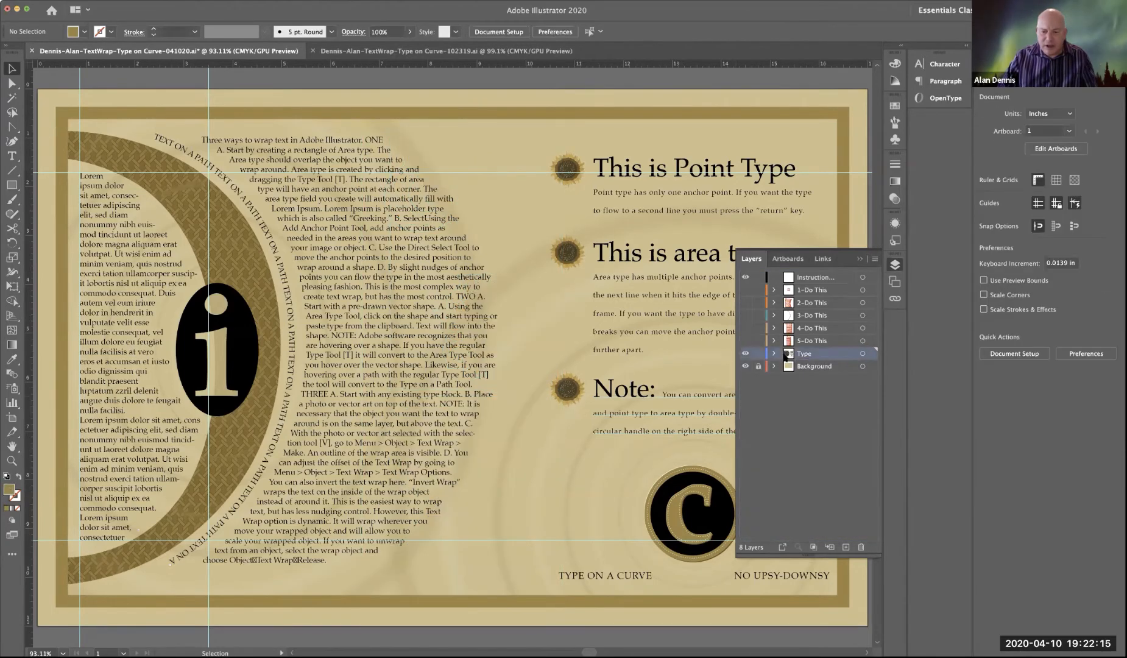
key("super+z")
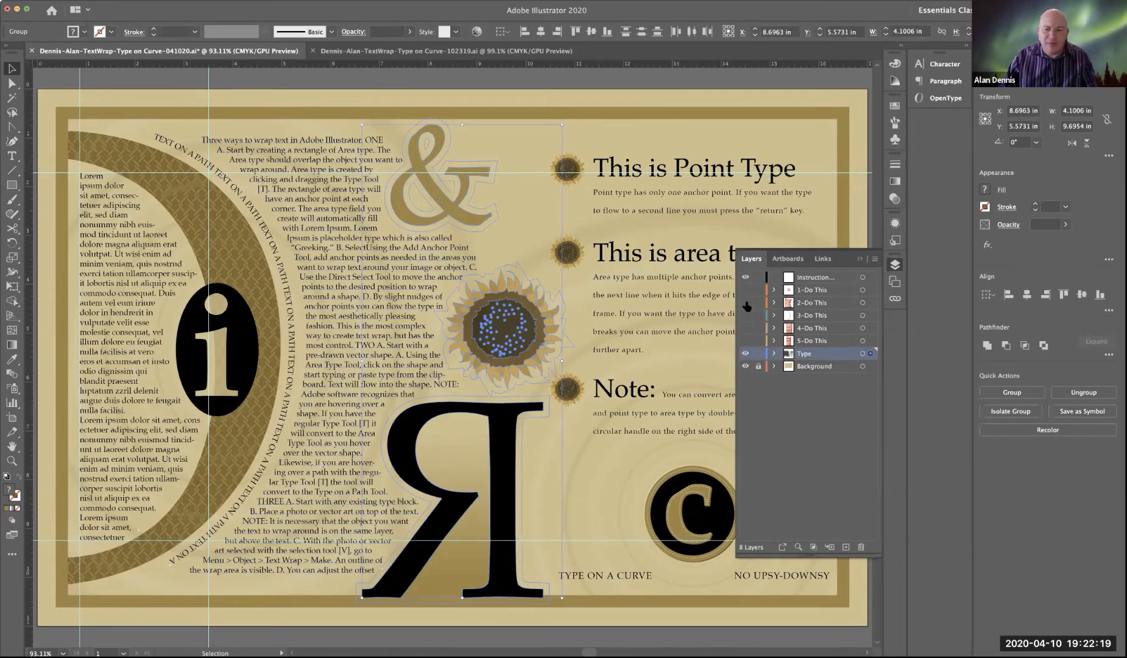
left_click(774, 353)
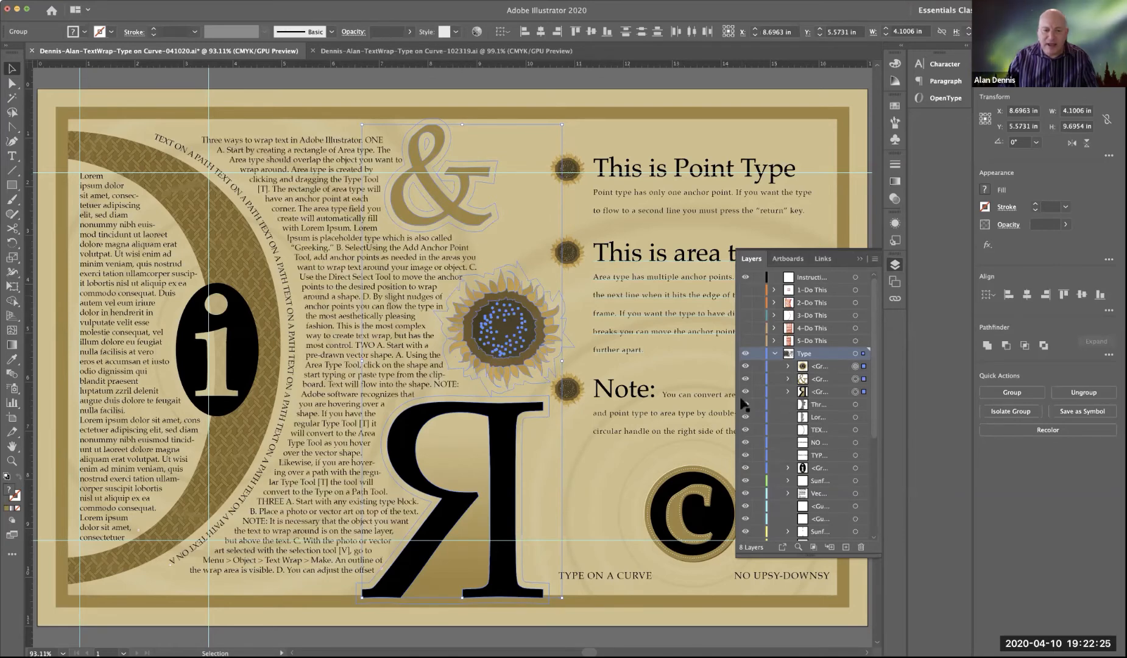
Step: Examine up close how the text wraps around the ampersand and the sunflower, with nothing selected
key("z")
left_click(402, 210)
left_click(403, 213)
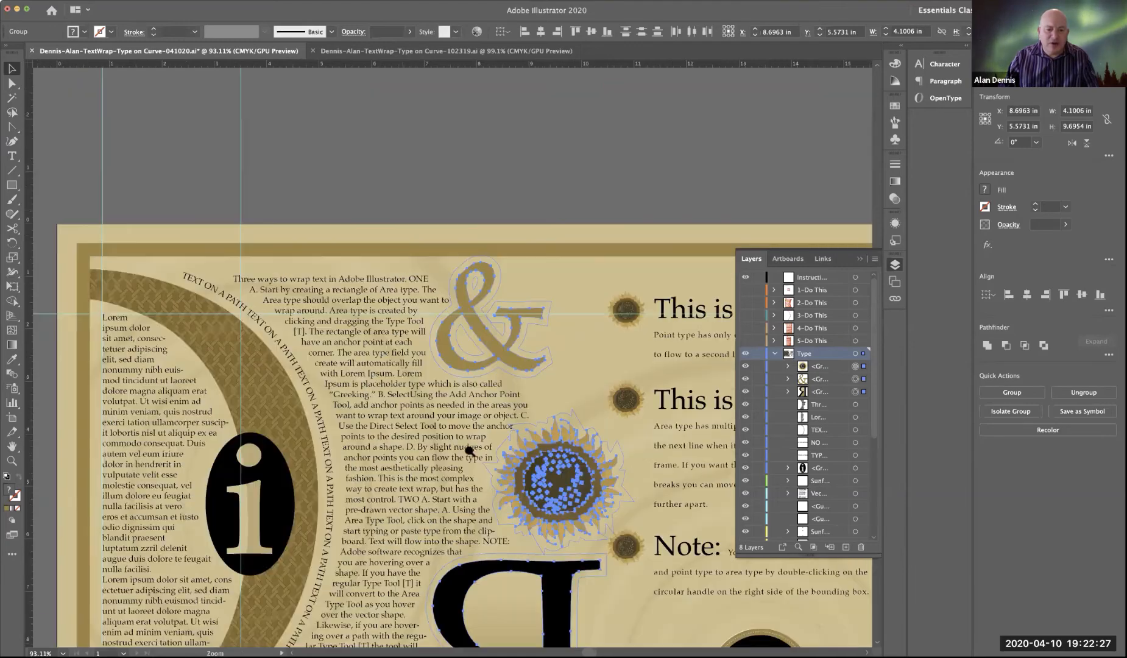
left_click(470, 451)
left_click_drag(483, 454, 478, 321)
scroll(490, 426, "down", 2)
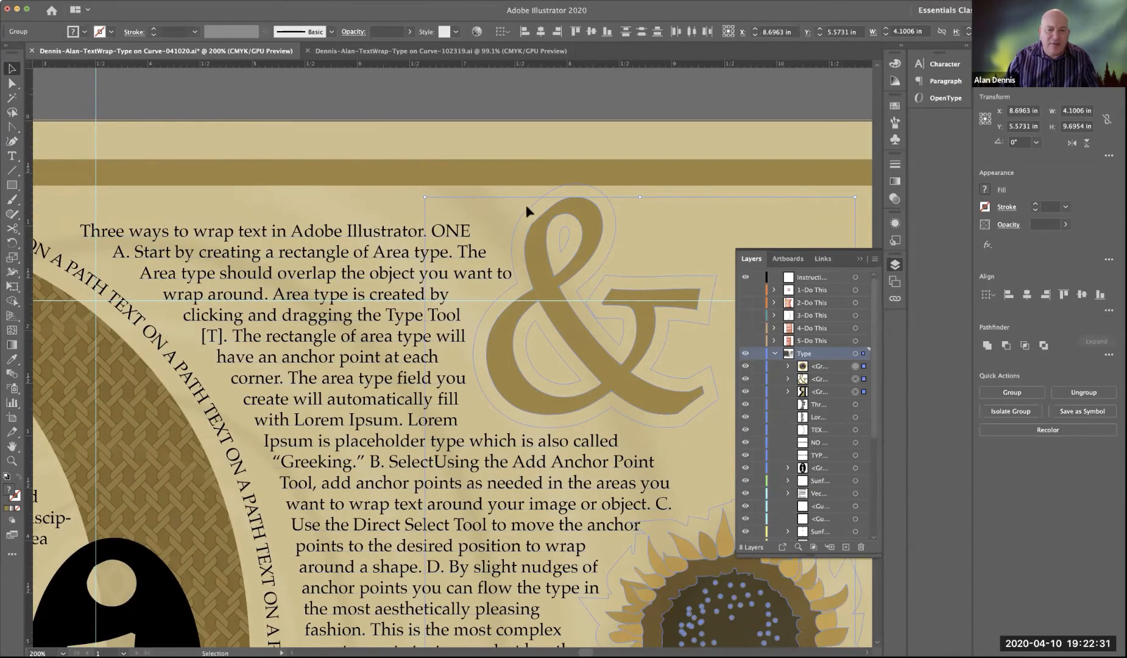
left_click(335, 87)
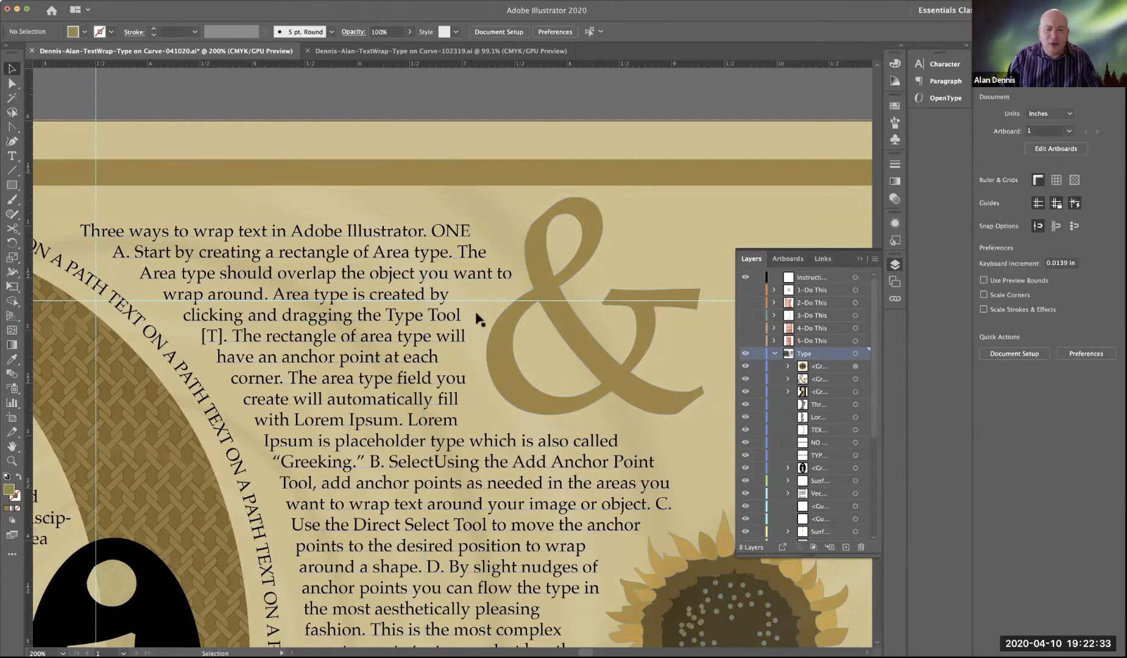
scroll(573, 422, "down", 2)
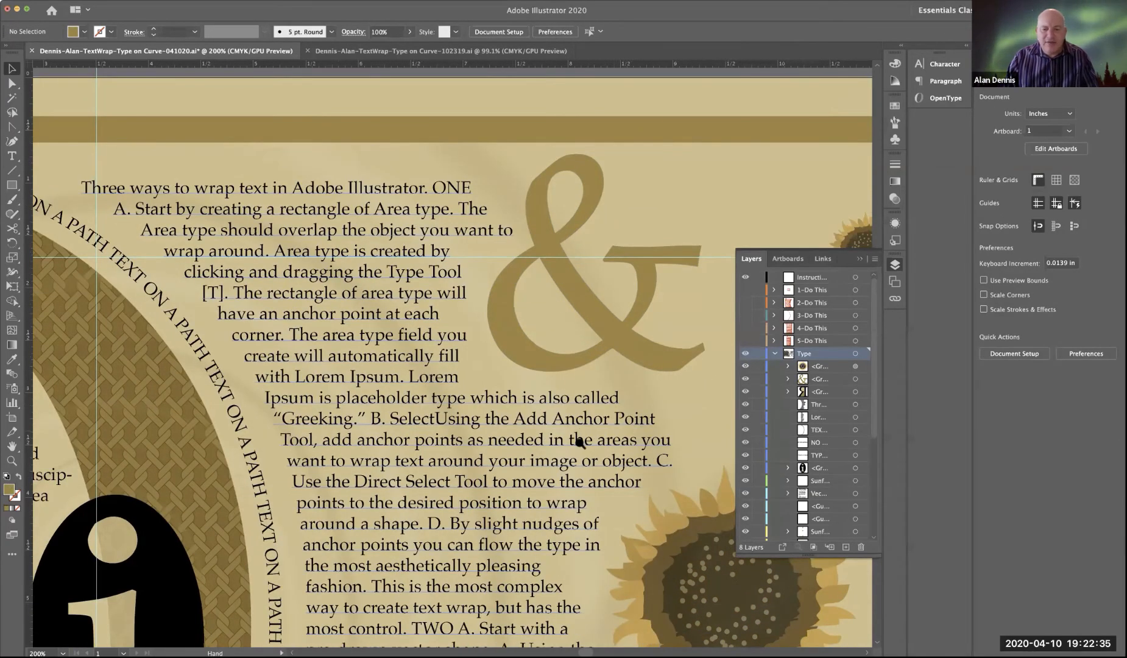
left_click_drag(560, 436, 453, 400)
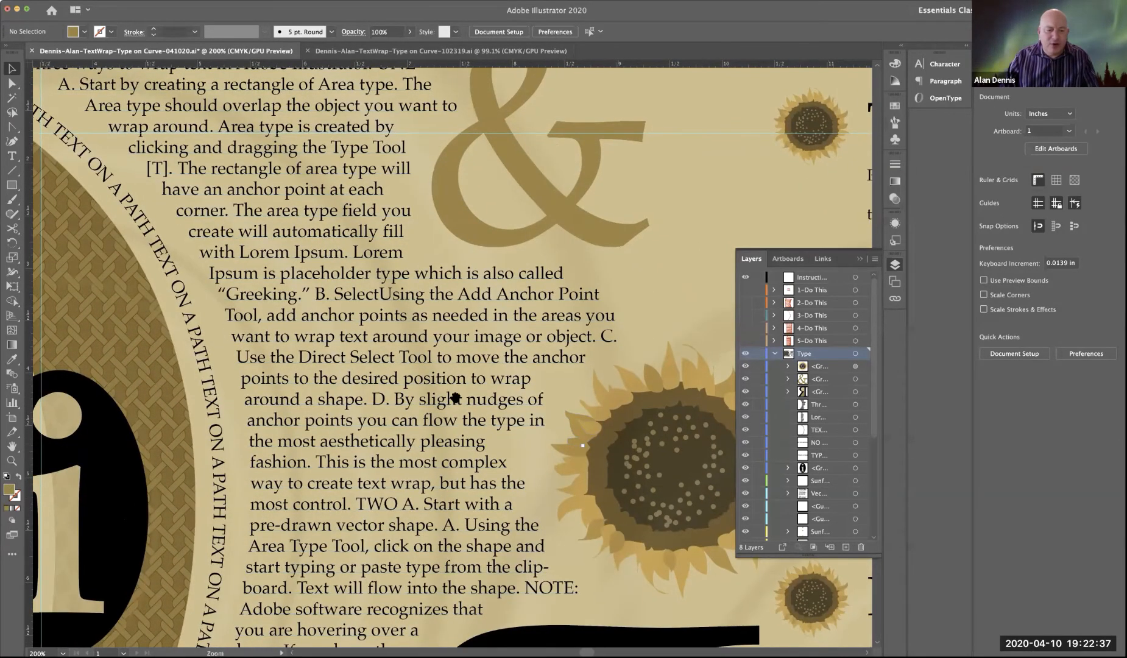
Step: Hide the guides so the whole artboard can be viewed without them
left_click(524, 378, "alt+super")
left_click(523, 378, "alt+super")
left_click(524, 378, "alt+super")
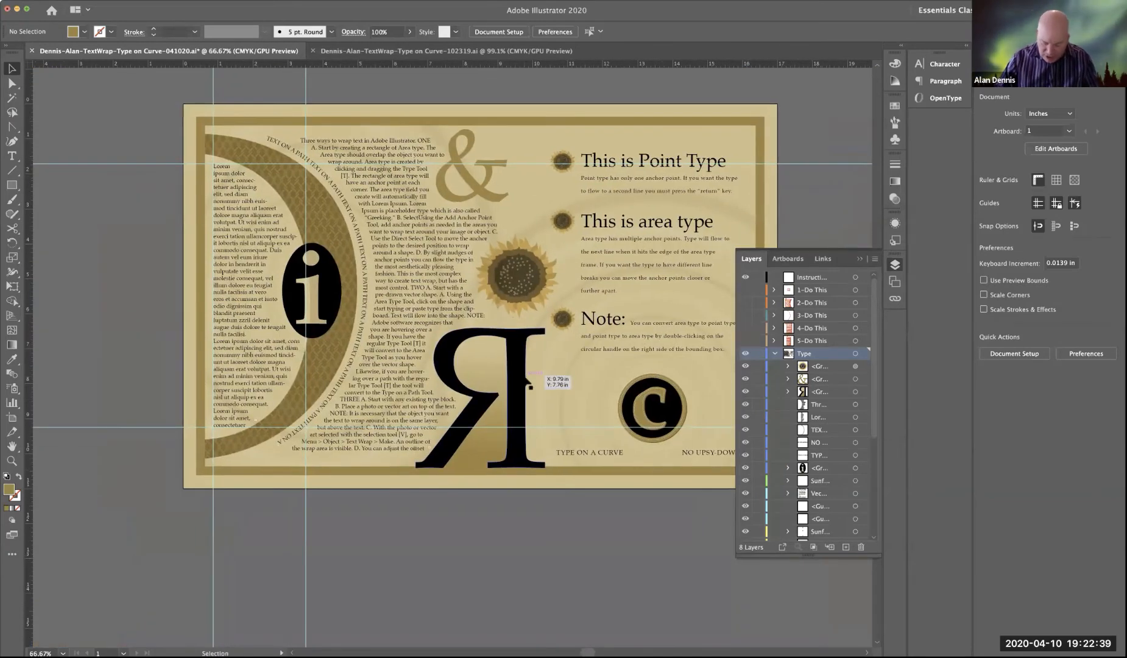
key("super+semicolon")
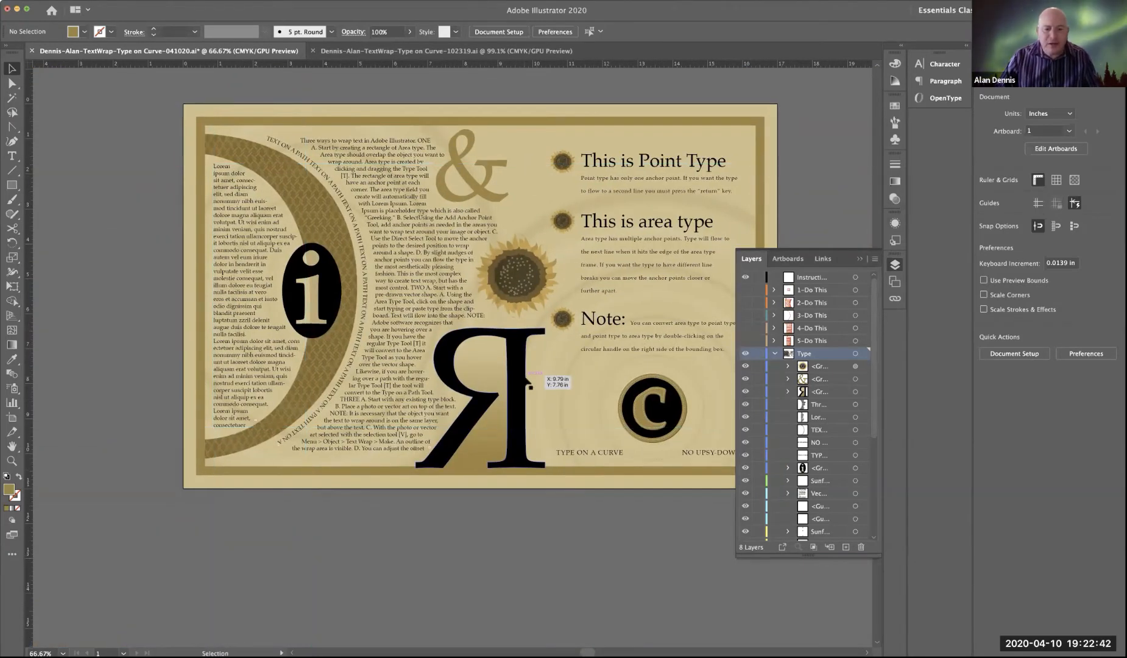
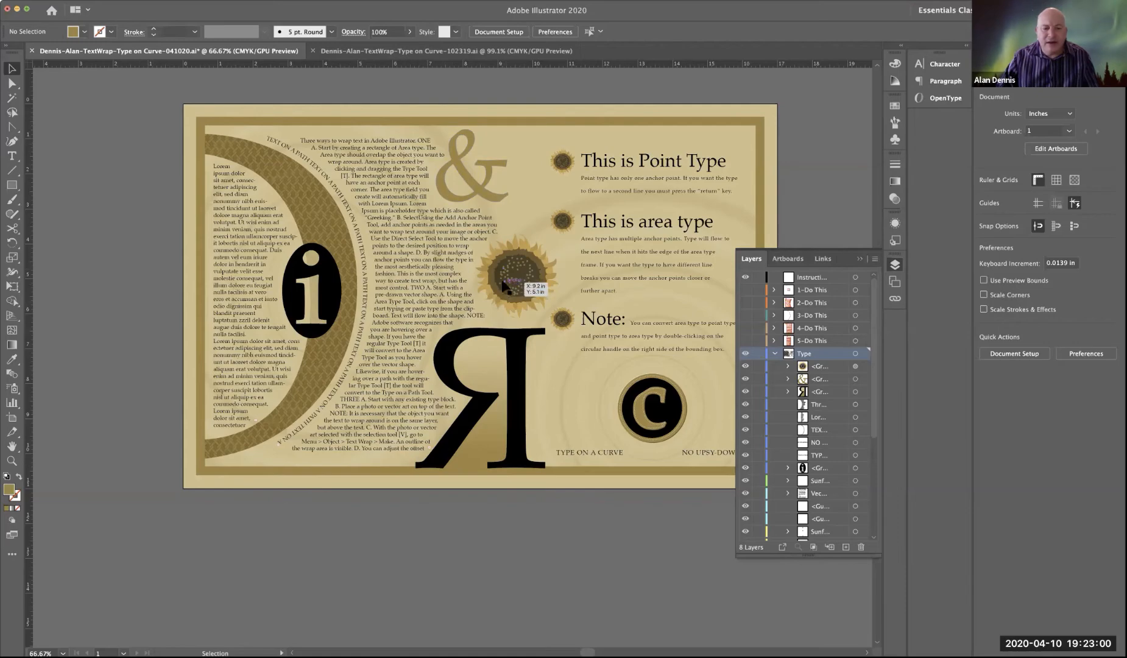
Step: Examine how the main text block wraps along the ampersand, sunflower and backwards R
left_click_drag(418, 173, 593, 380)
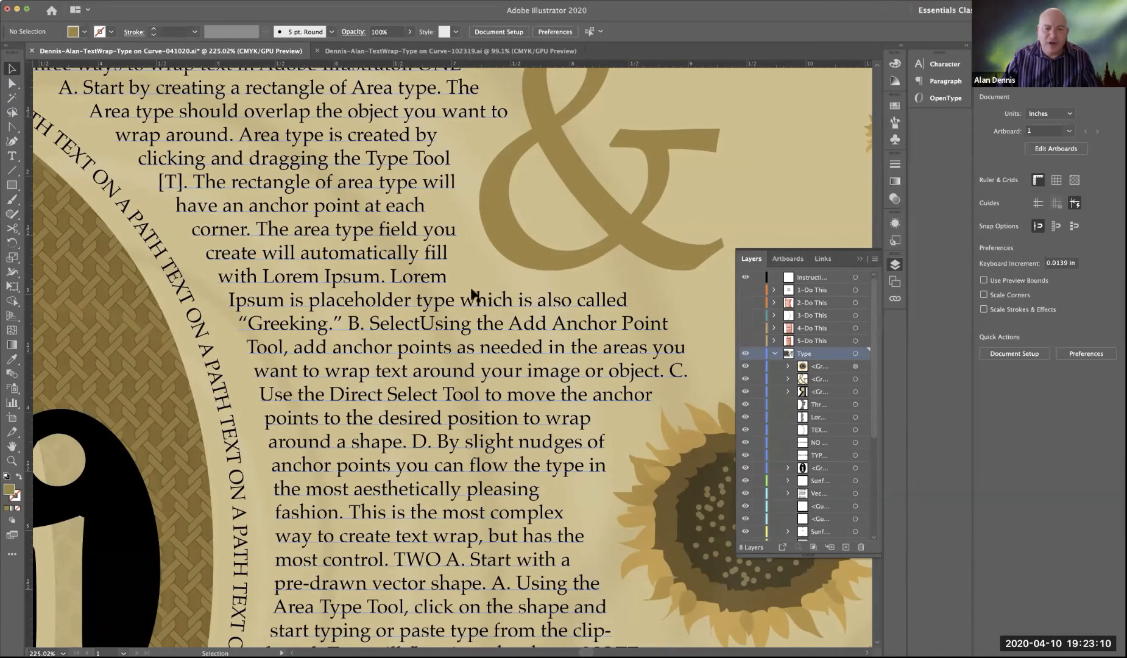
key("super+space")
left_click(449, 292, "alt+super")
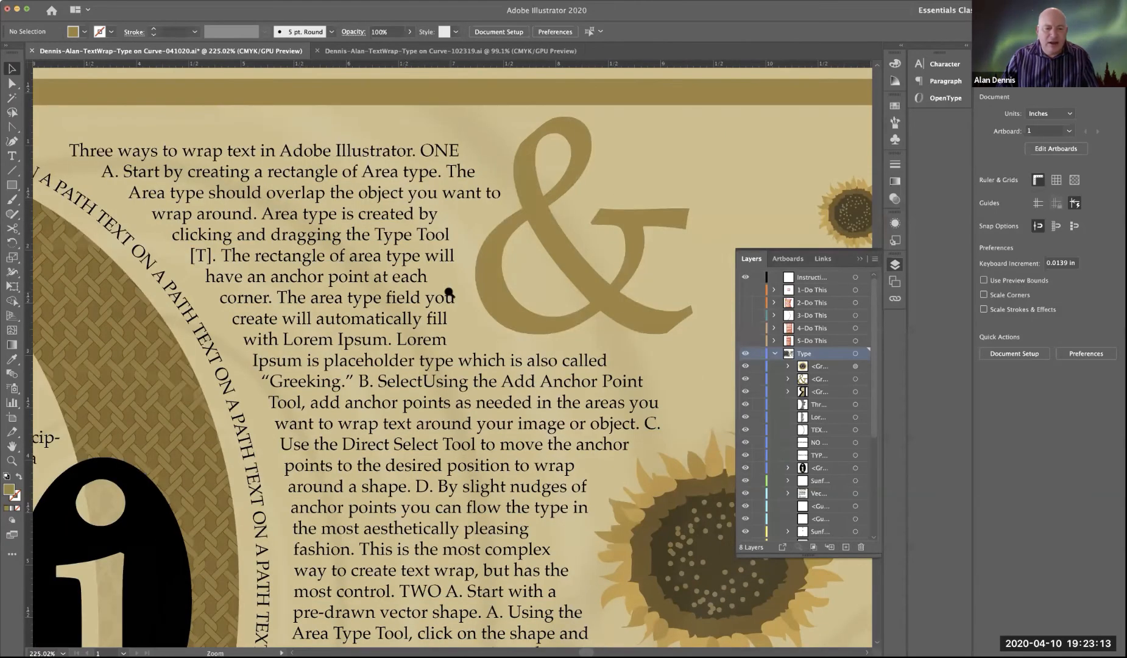
left_click(390, 304, "alt+super")
left_click_drag(447, 296, 581, 244)
left_click_drag(279, 298, 344, 280)
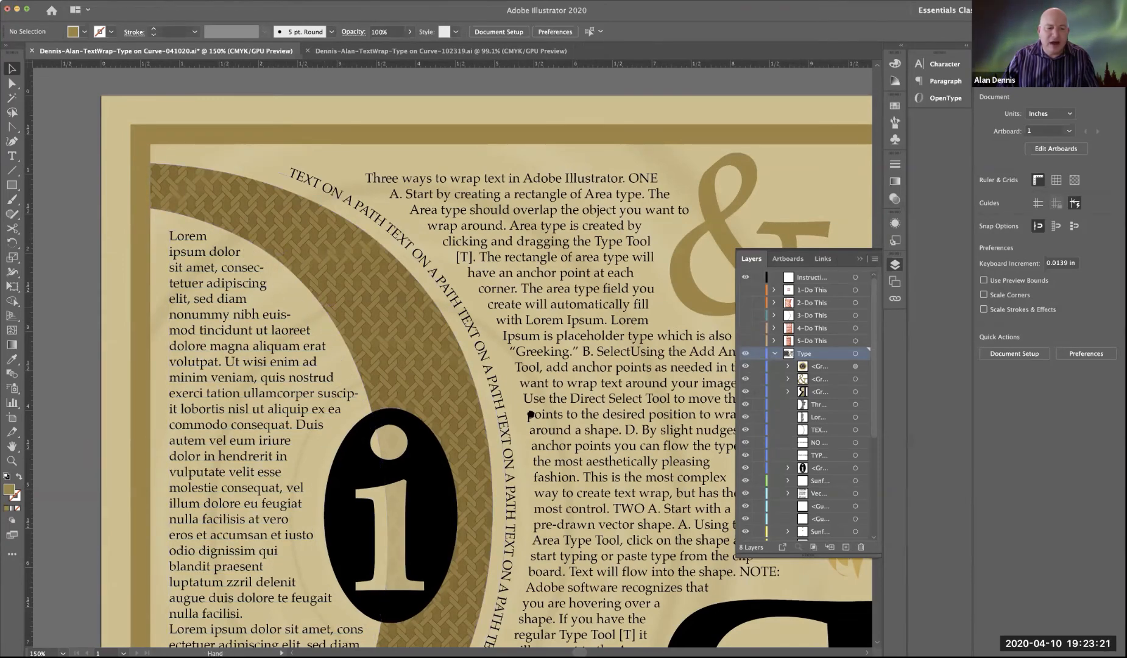
left_click_drag(499, 420, 281, 371)
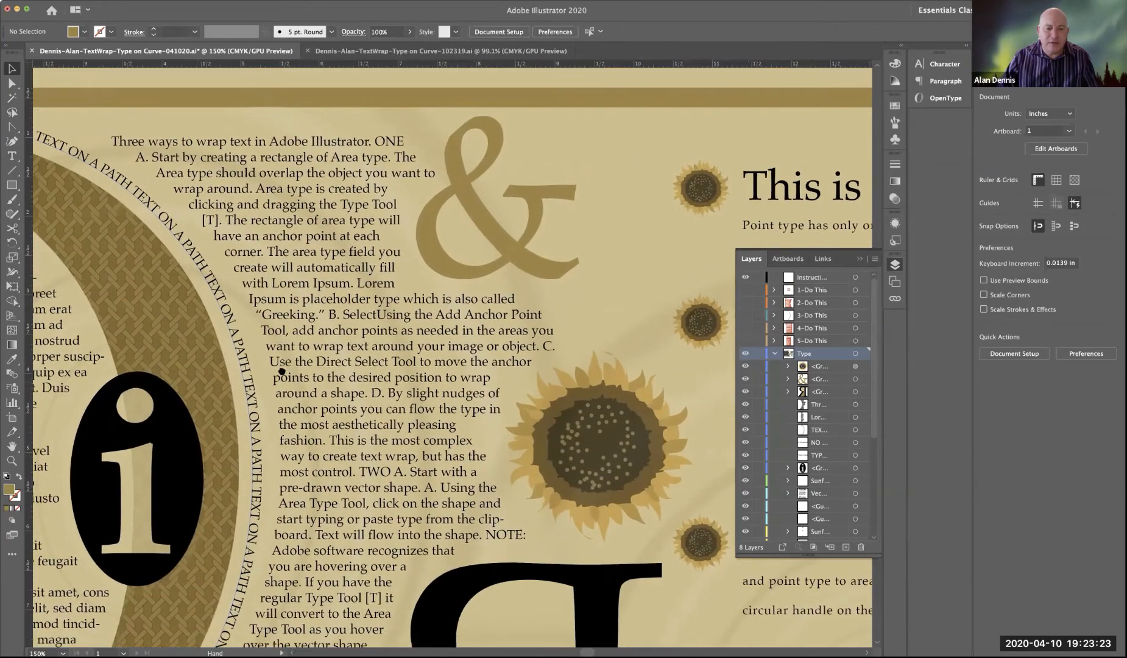
key("super+space")
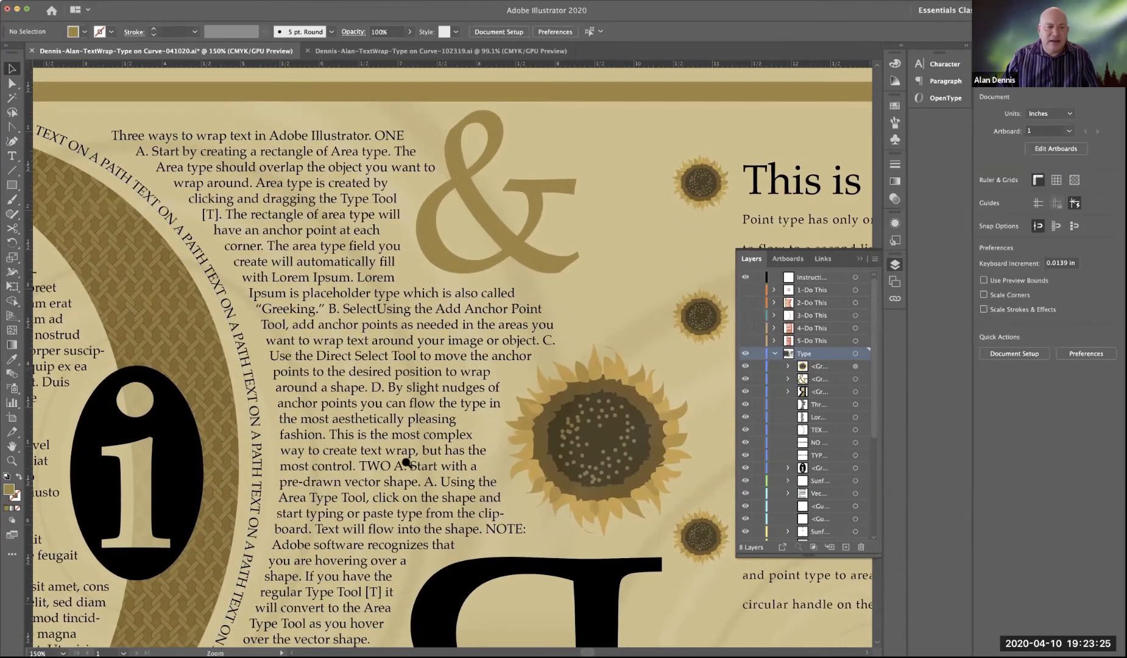
left_click(406, 463, "alt+super")
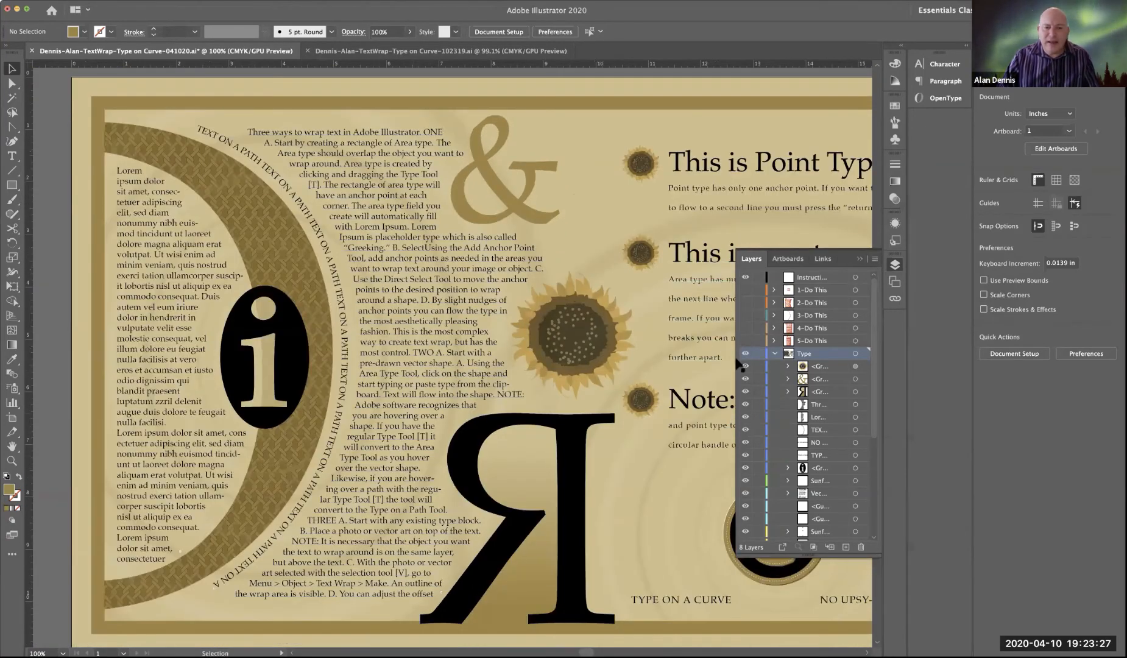
Step: Collapse the Type layer and select the initial T of "Three" with the Touch Type Tool
left_click(775, 353)
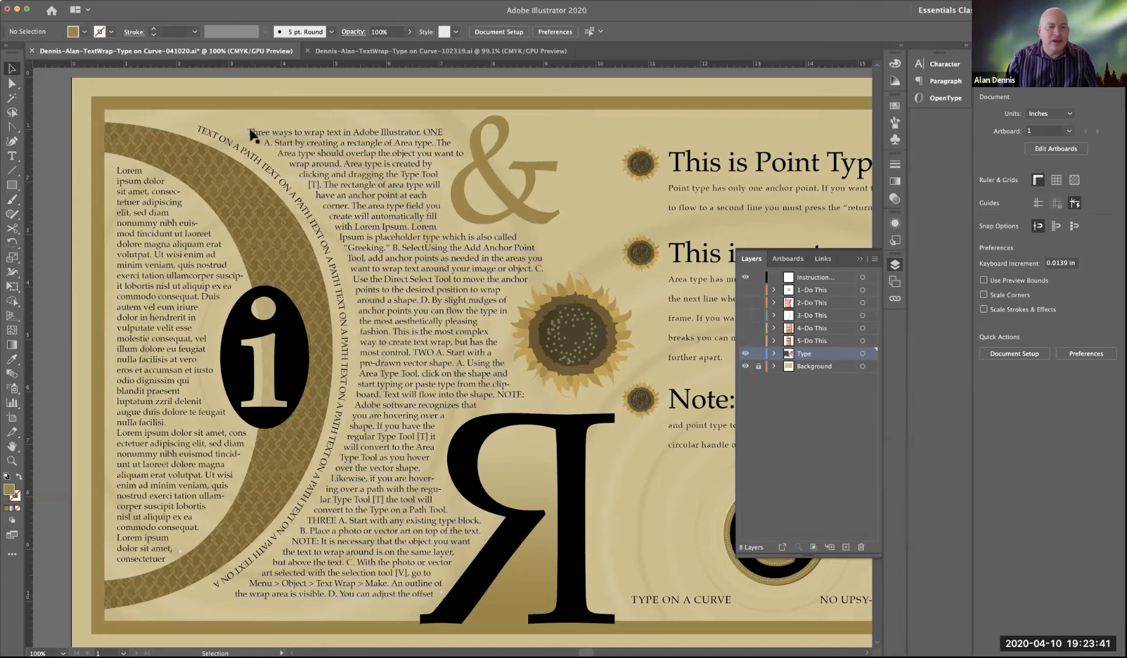
left_click(12, 156)
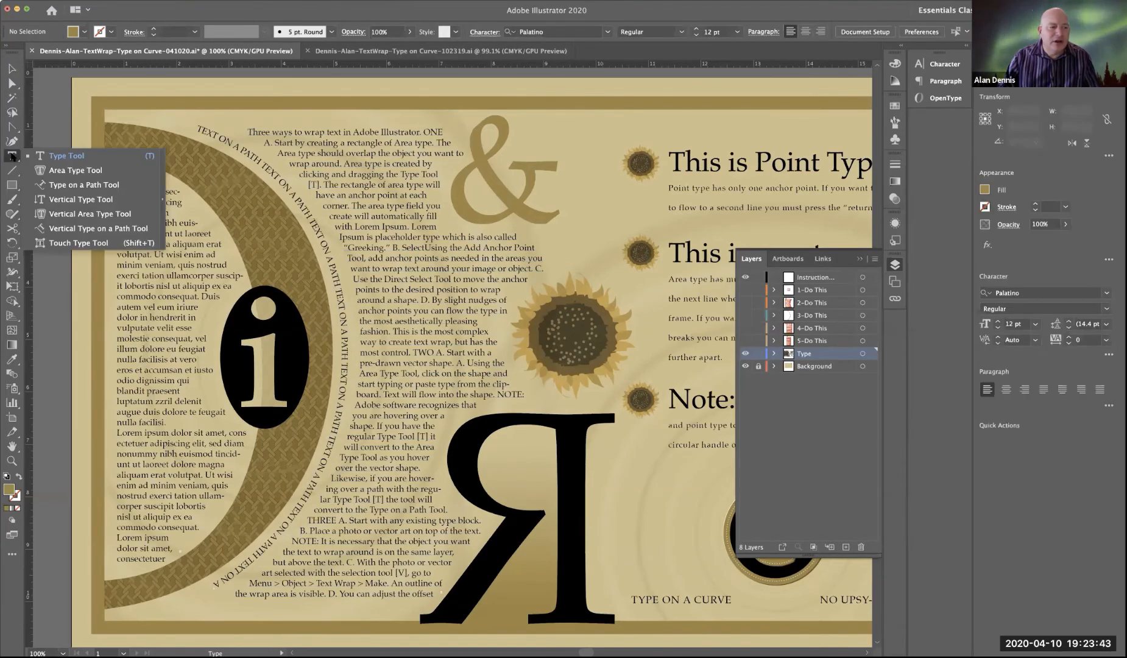
left_click(65, 244)
left_click(262, 135)
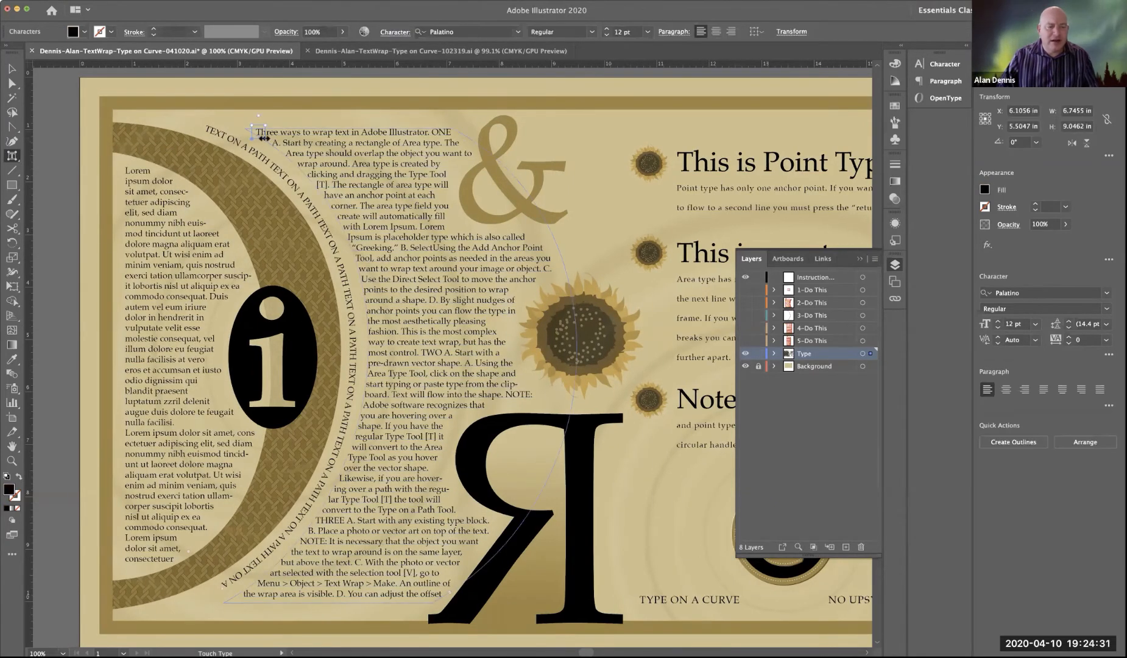
Step: Try stretching the initial T of "Three" horizontally with the Touch Type Tool, and undo it
left_click(253, 130, "super")
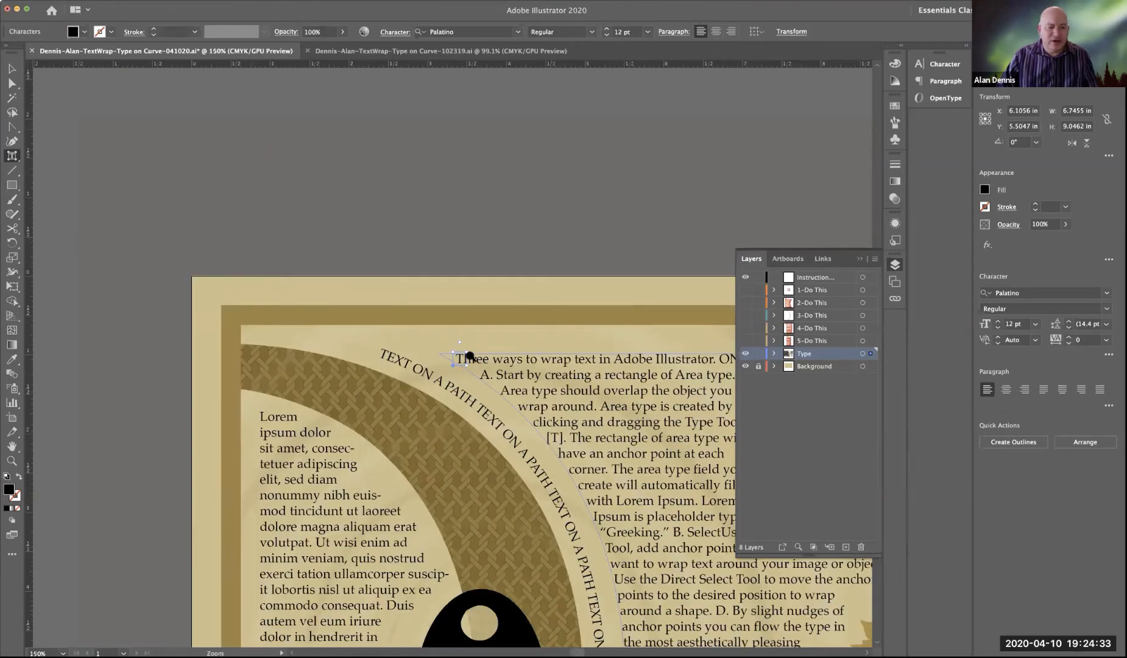
left_click(463, 362, "super")
left_click(448, 360, "super")
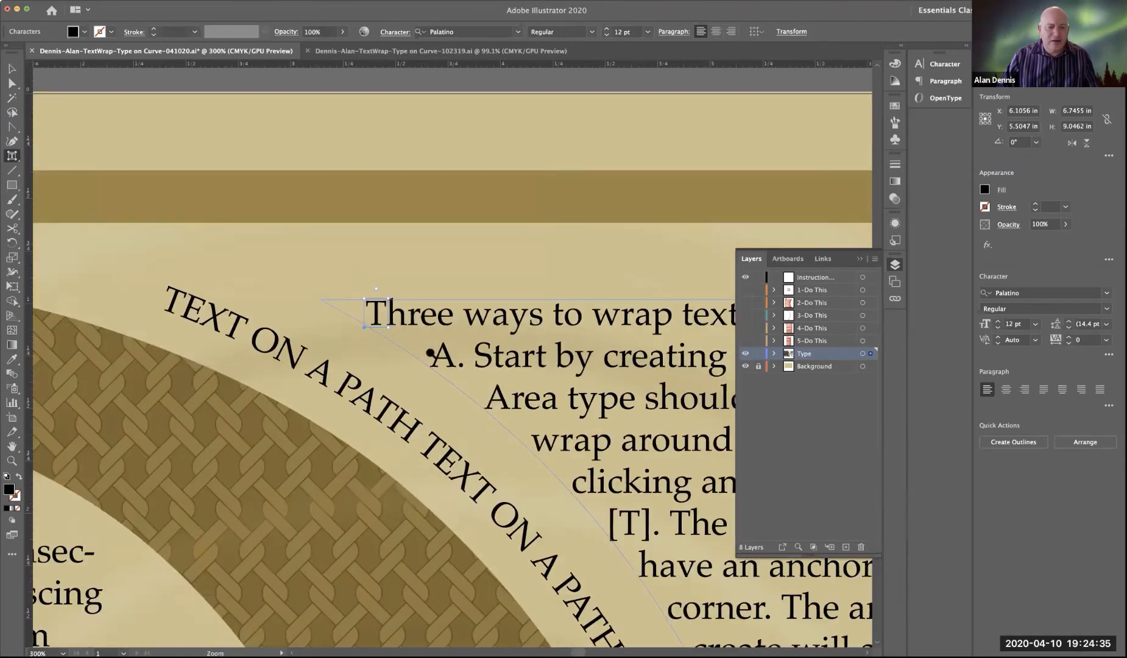
left_click(426, 352, "super")
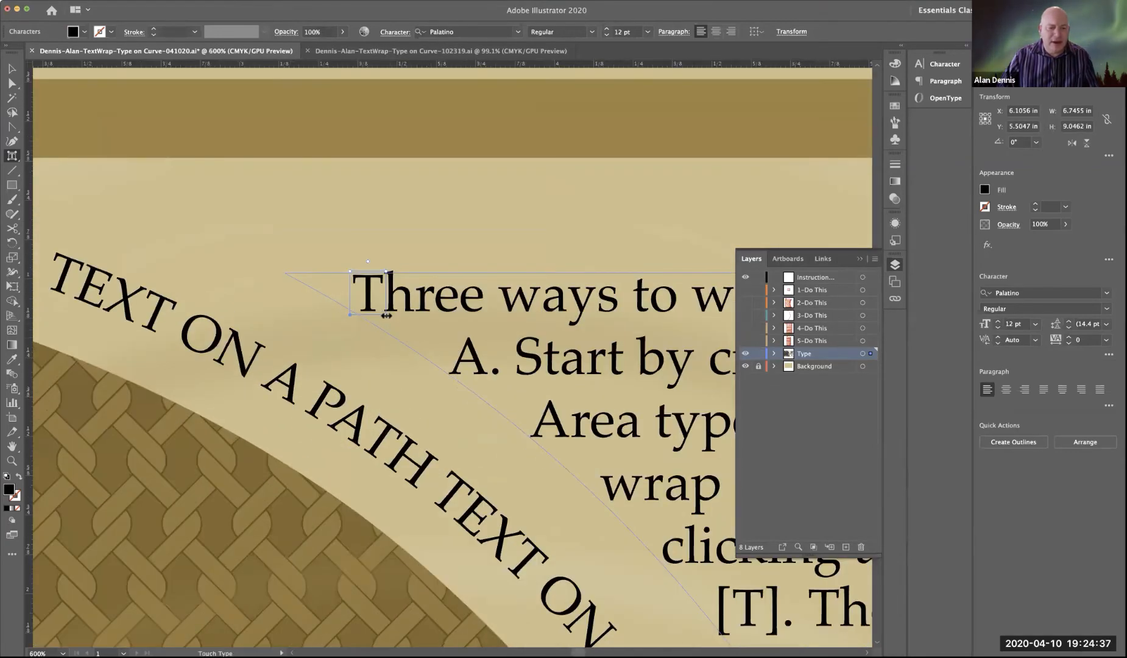
left_click_drag(386, 314, 508, 346)
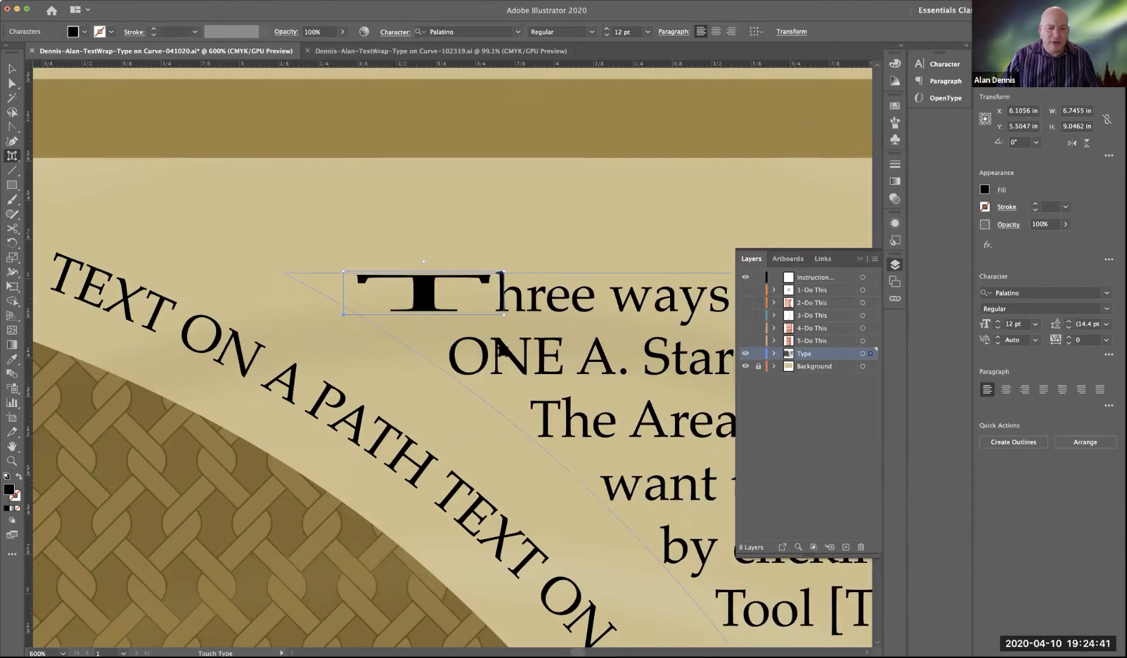
key("super+z")
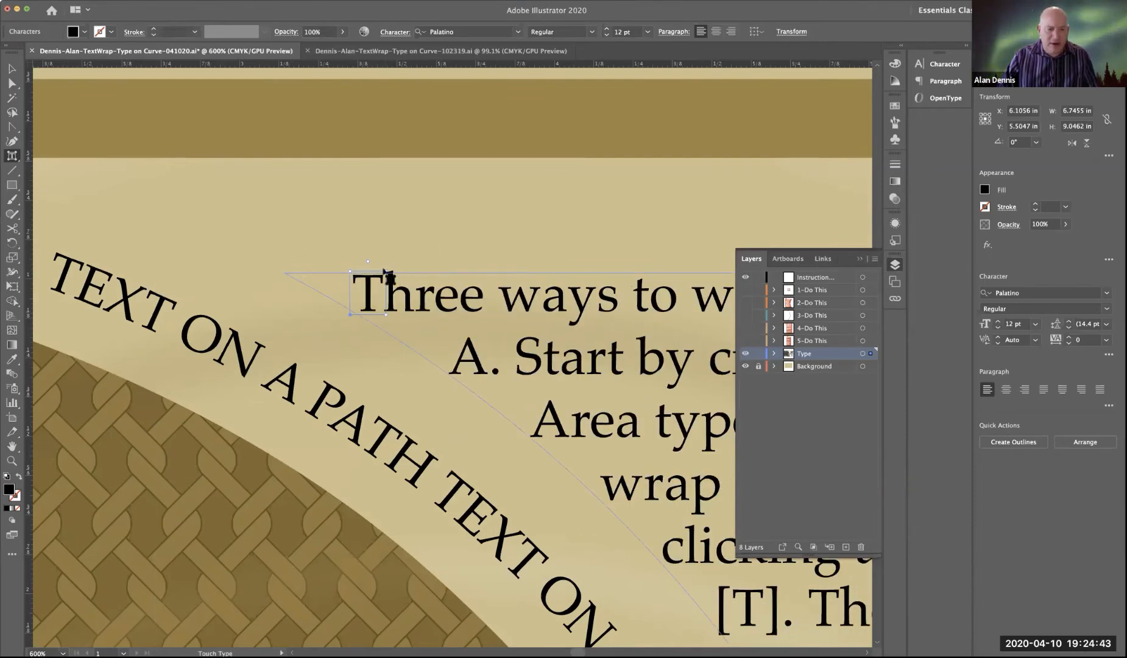
Step: Enlarge the initial T proportionally with Touch Type, lower it beside the first two lines as a drop cap, and deselect it
left_click_drag(387, 269, 471, 211)
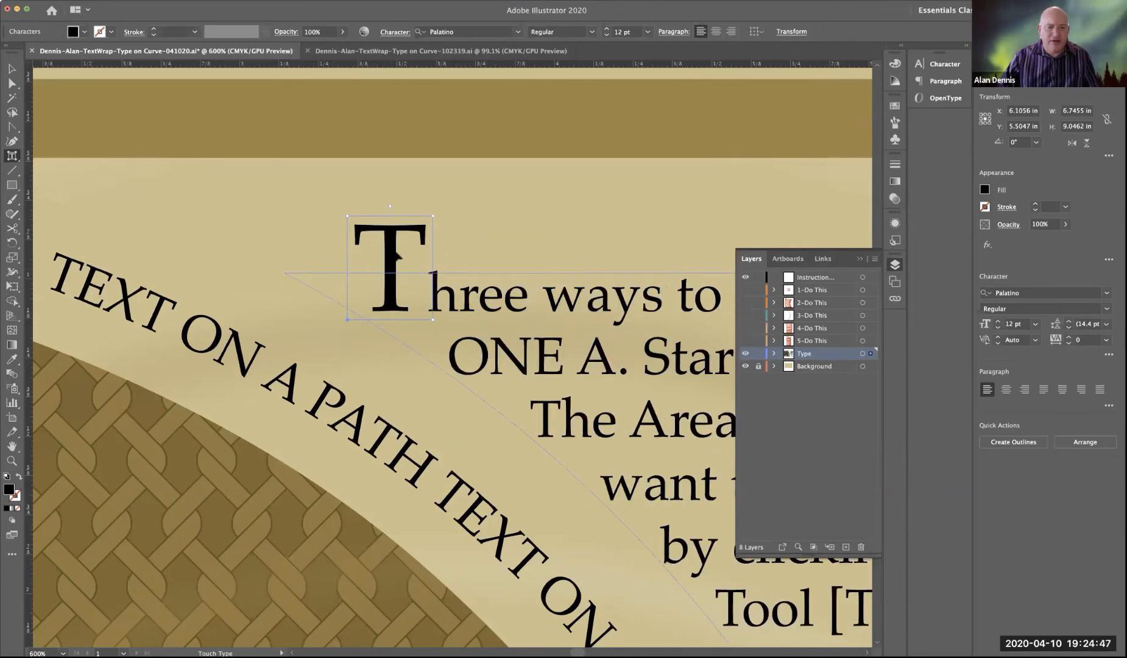
left_click_drag(393, 259, 433, 312)
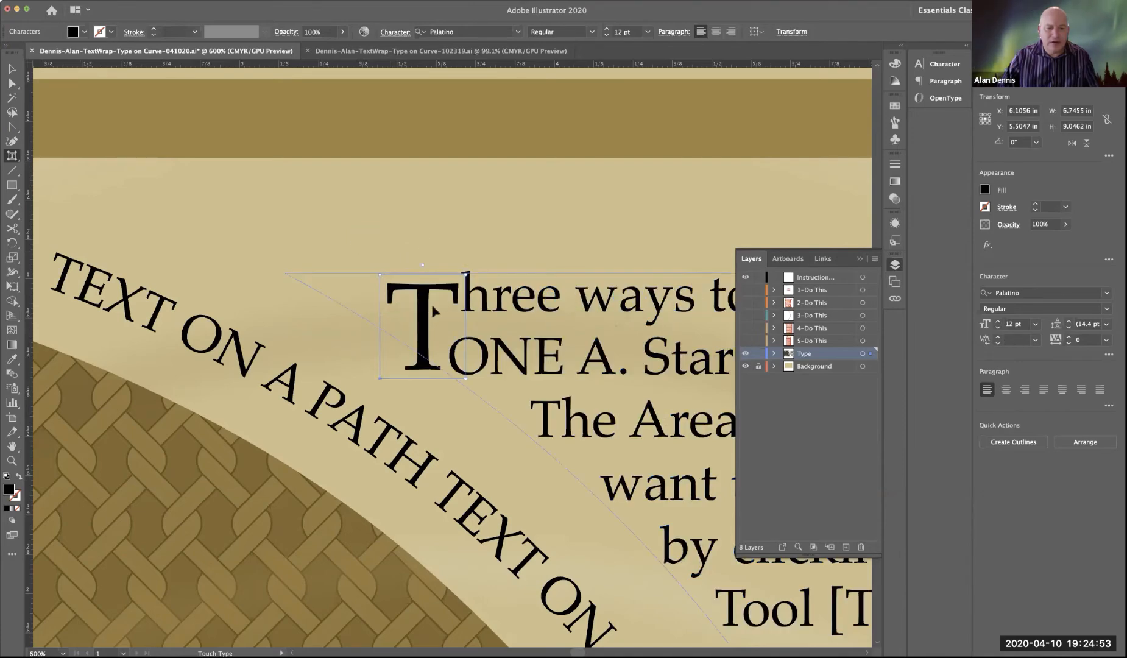
left_click_drag(467, 273, 529, 242)
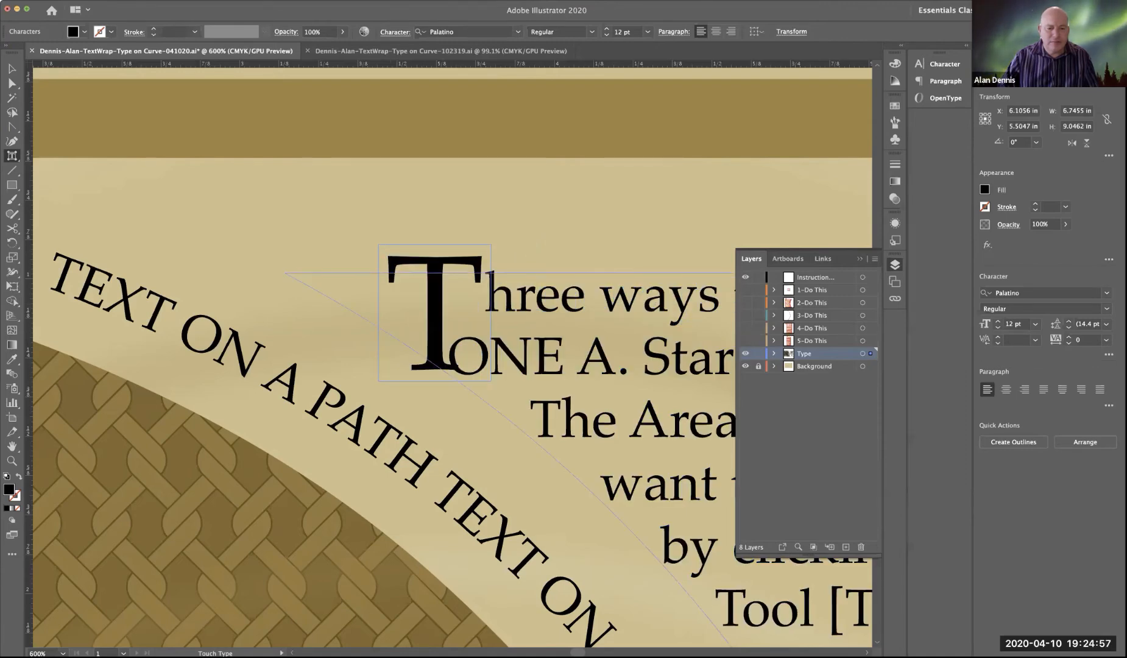
left_click_drag(415, 281, 416, 292)
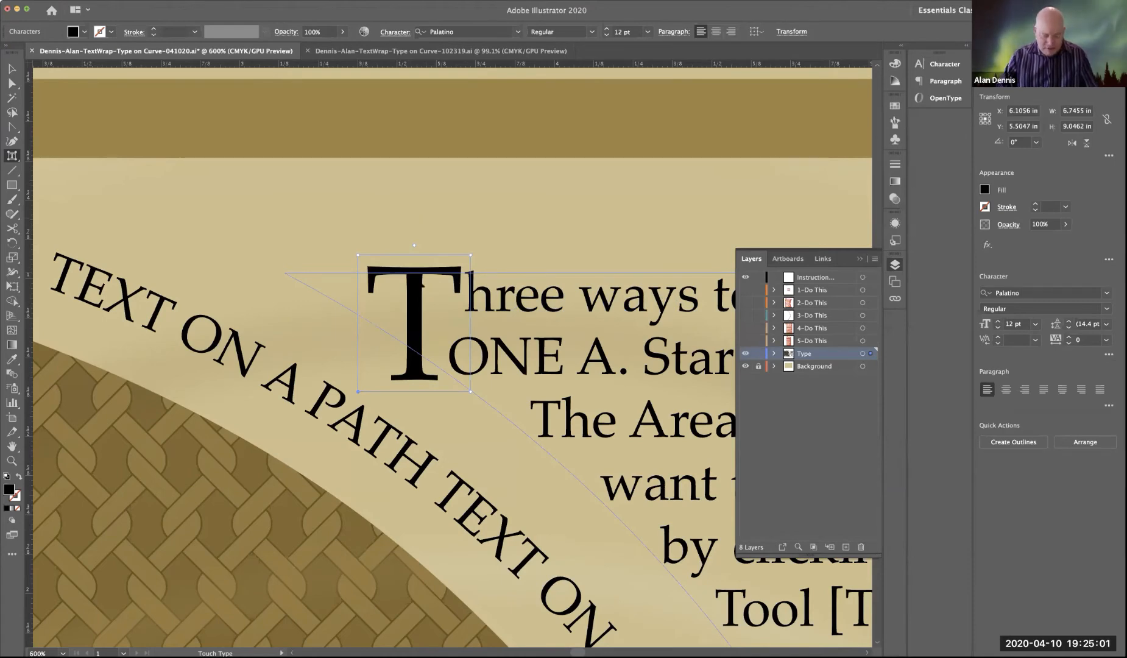
key("super+shift+a")
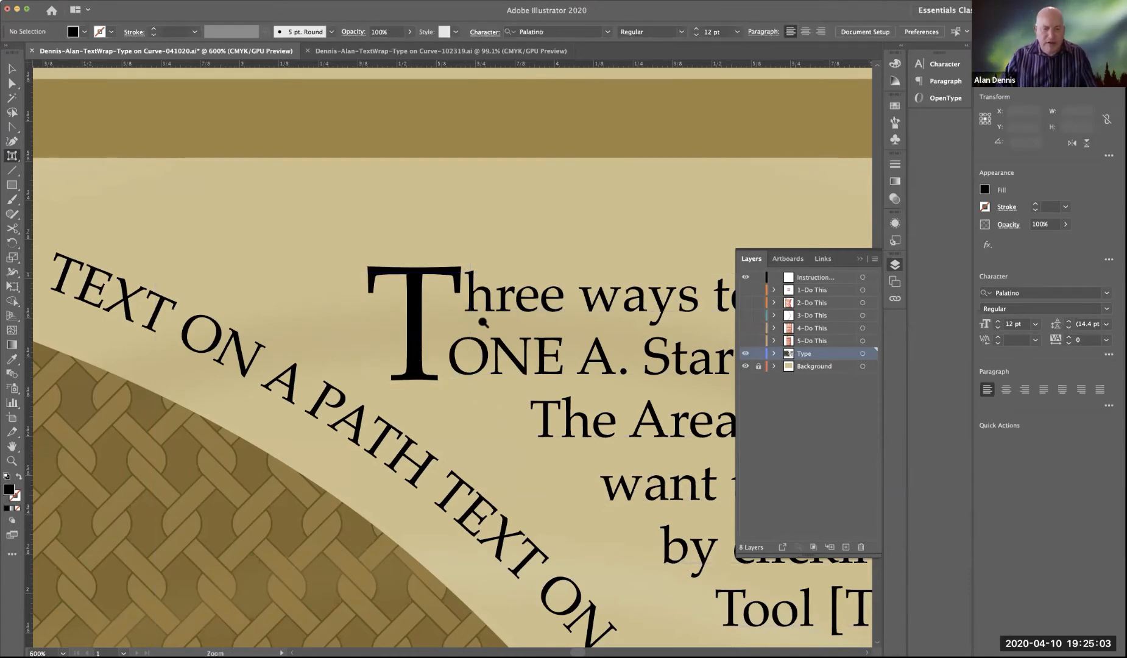
Step: Shrink the drop cap T slightly with the Touch Type Tool so it spans the first two text lines
key("super+minus")
key("super+minus")
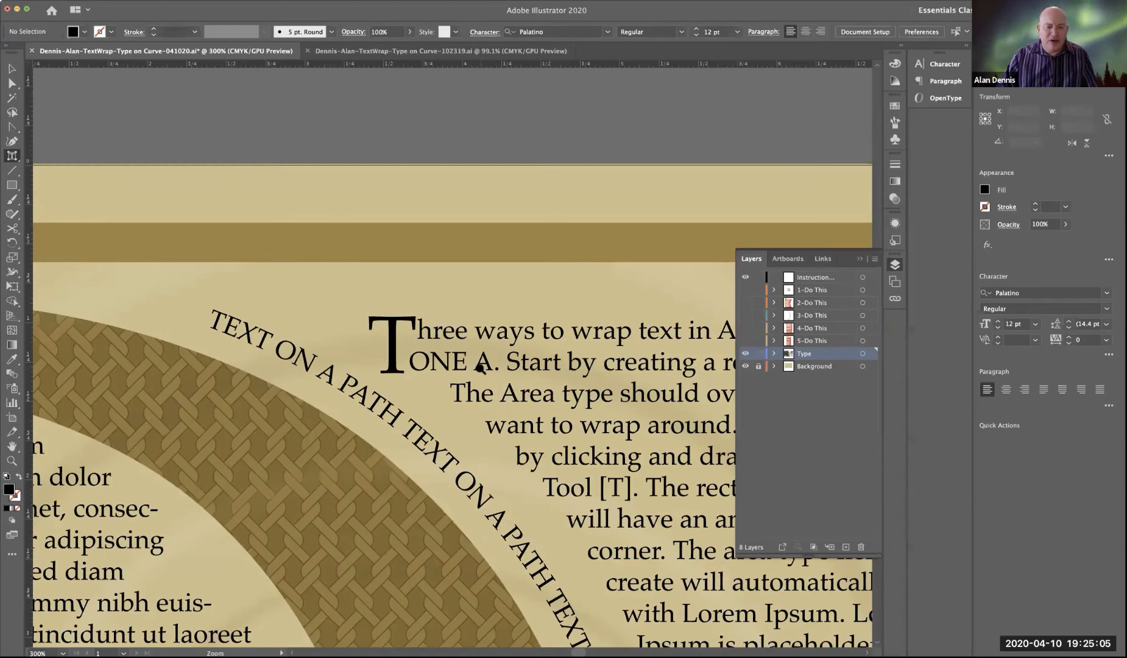
left_click(480, 367, "alt+super")
left_click(429, 346, "alt+super")
left_click(410, 341, "alt+super")
left_click(416, 345, "super")
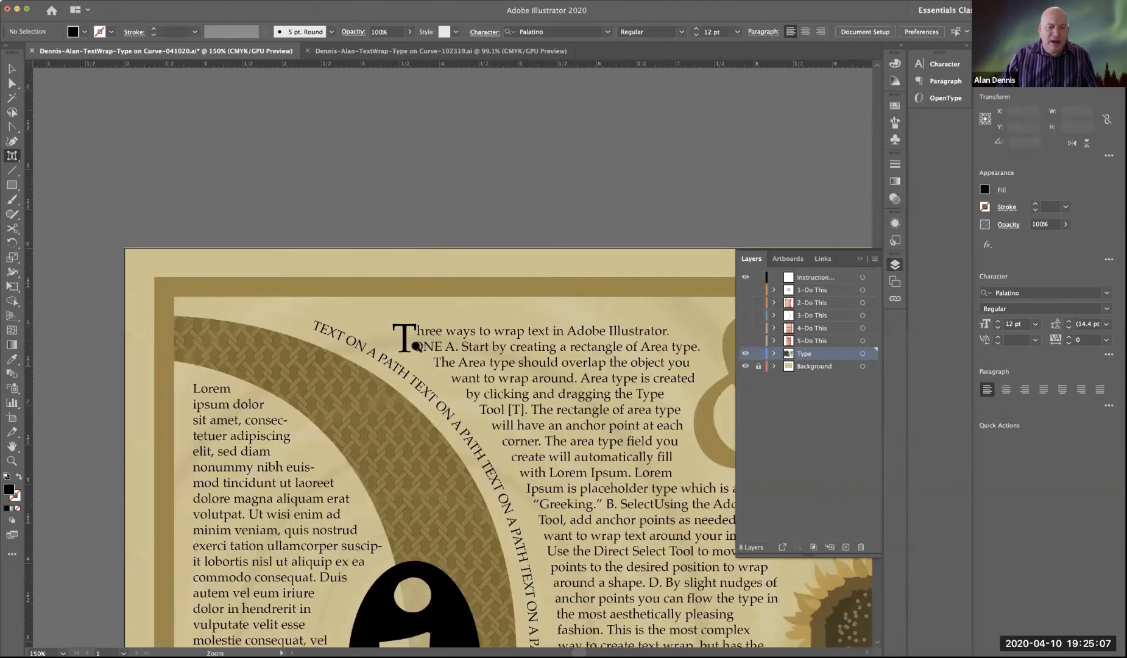
left_click(414, 345, "super")
left_click(422, 347, "super")
left_click_drag(473, 357, 315, 252)
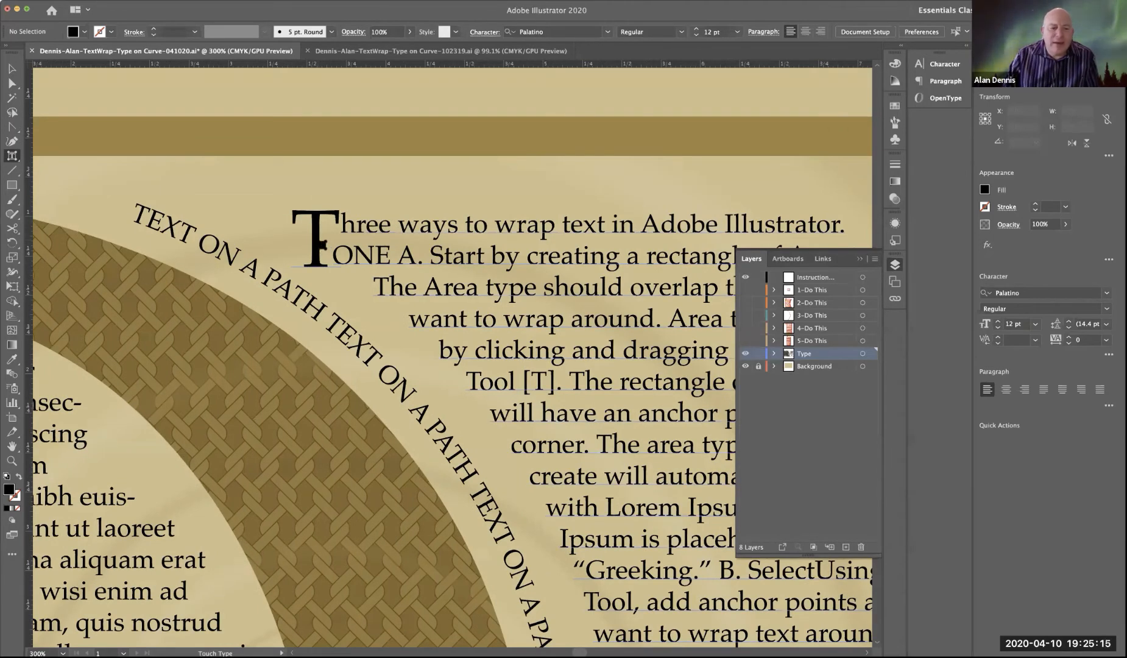
left_click(323, 238)
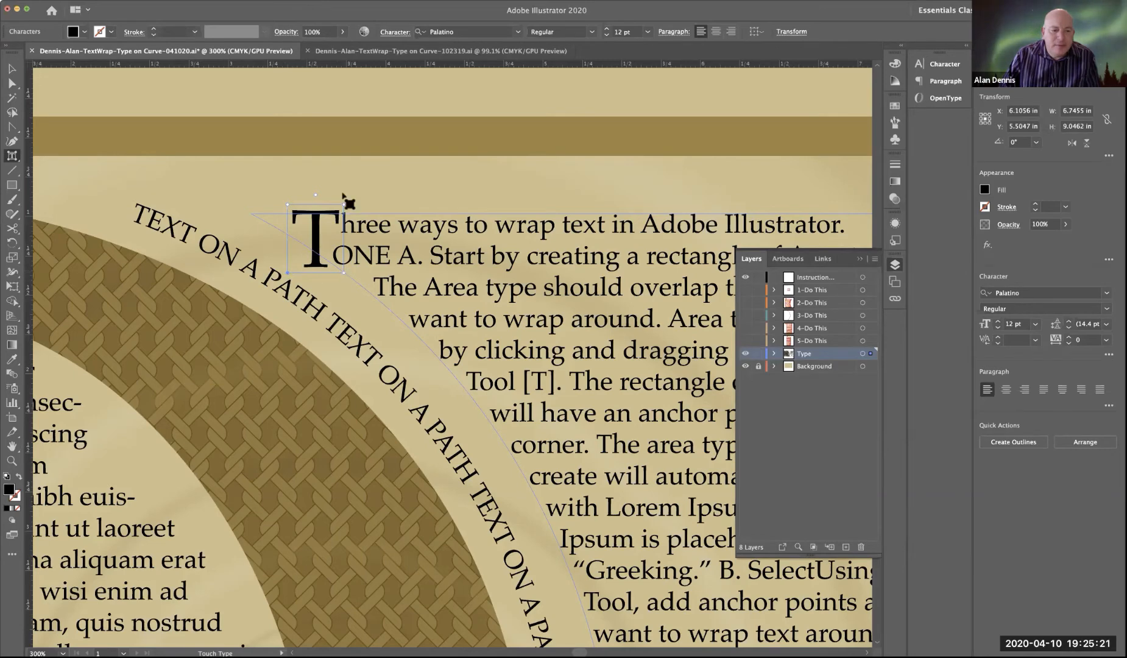
left_click_drag(345, 205, 317, 240)
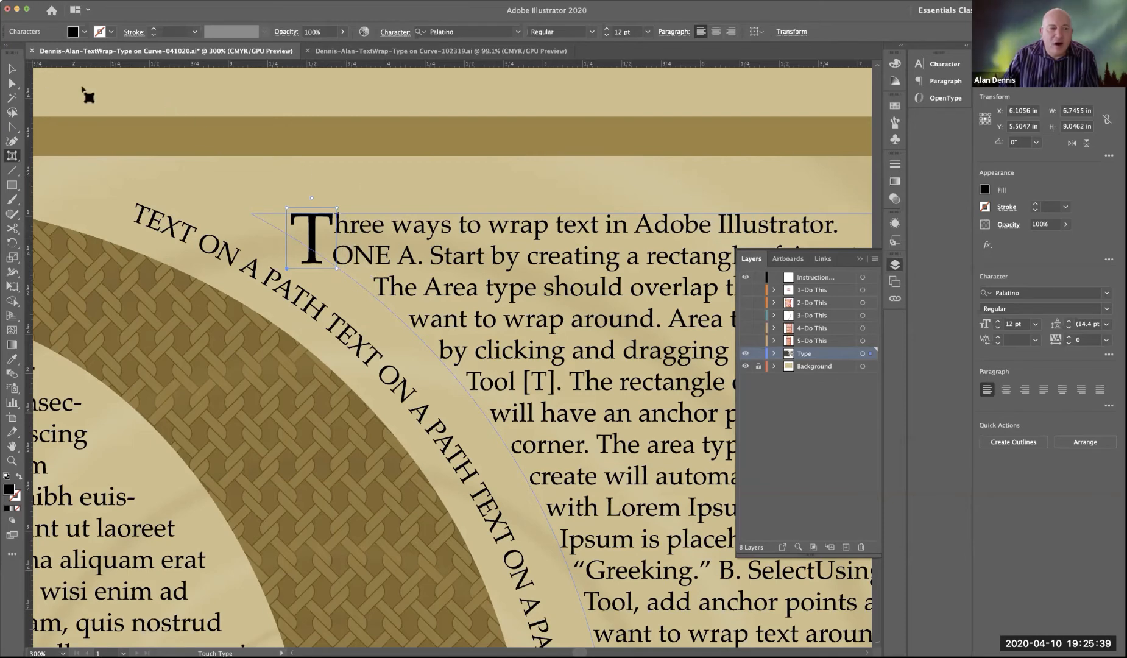
Step: Return to the Selection tool, deselect the text block and save the document
left_click(12, 68)
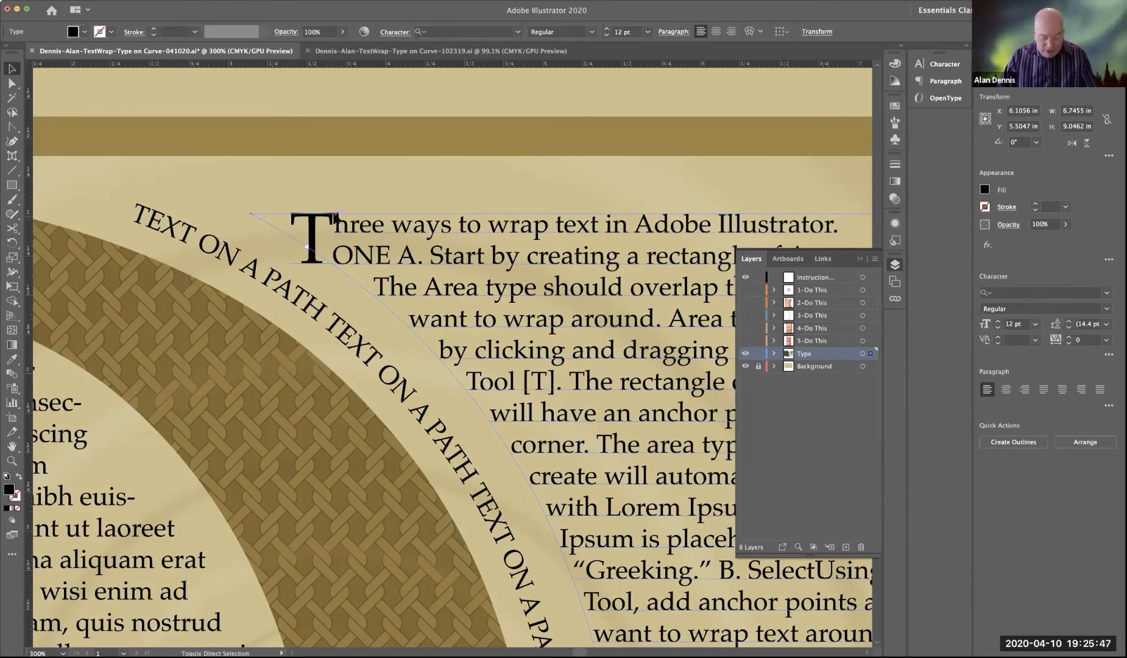
key("super+shift+a")
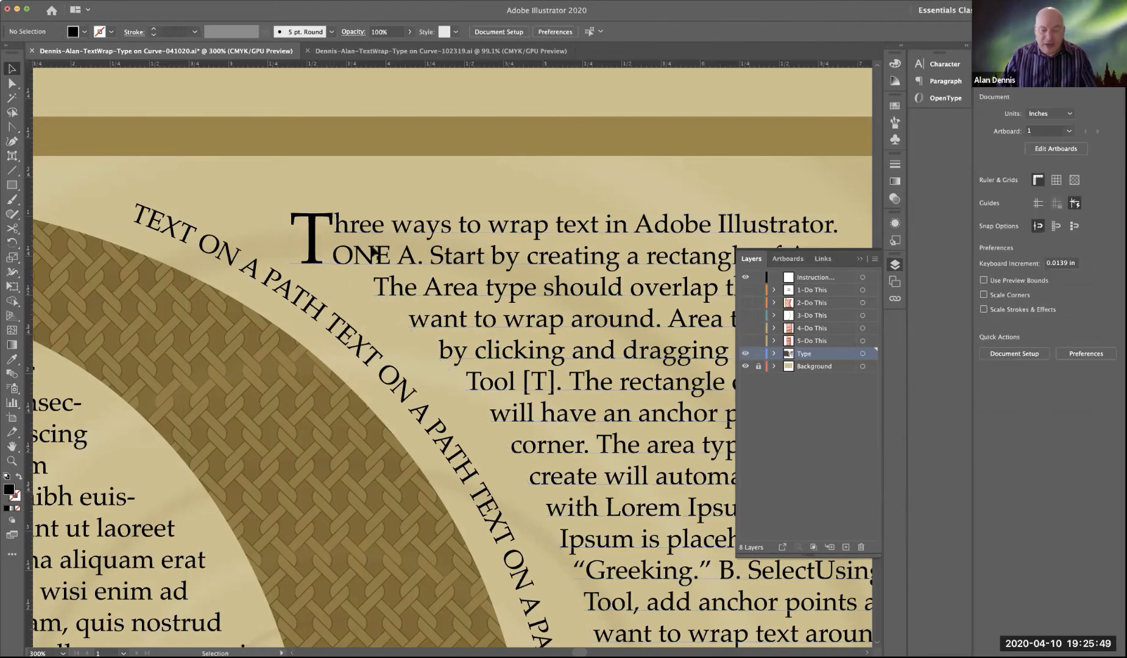
key("super+0")
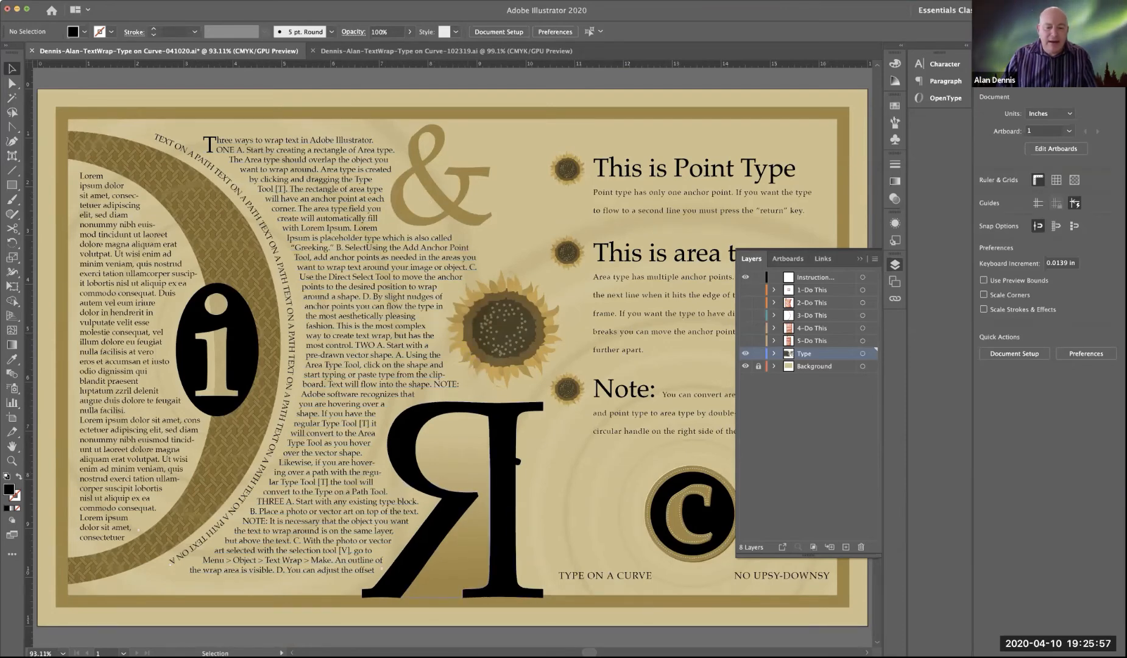
left_click_drag(427, 463, 480, 458)
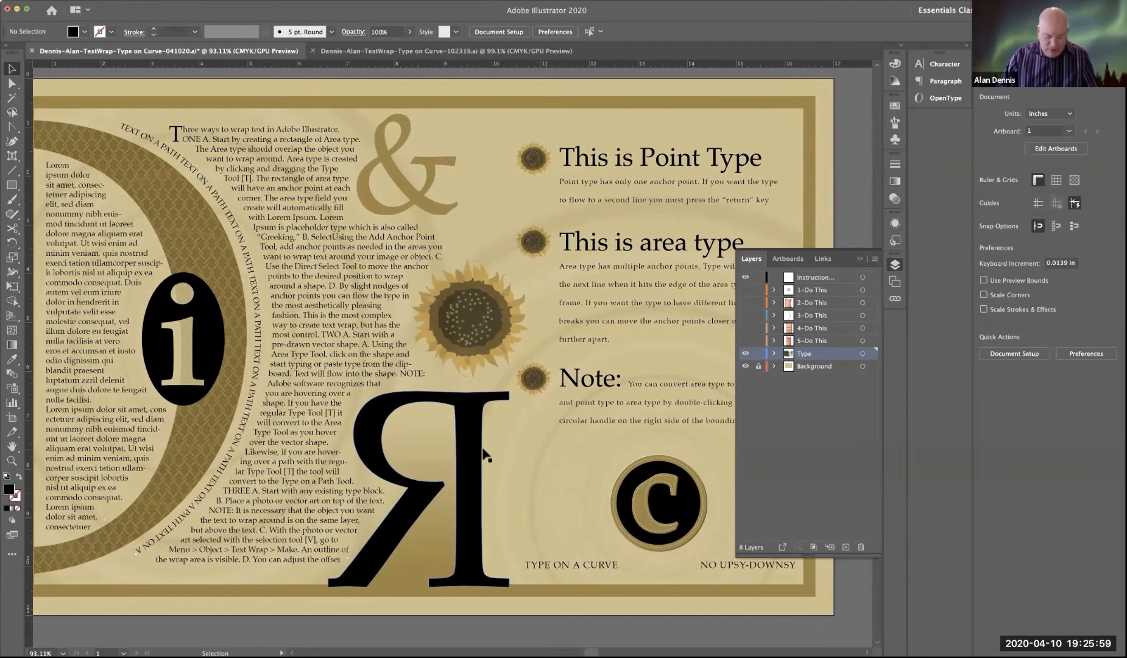
key("super+s")
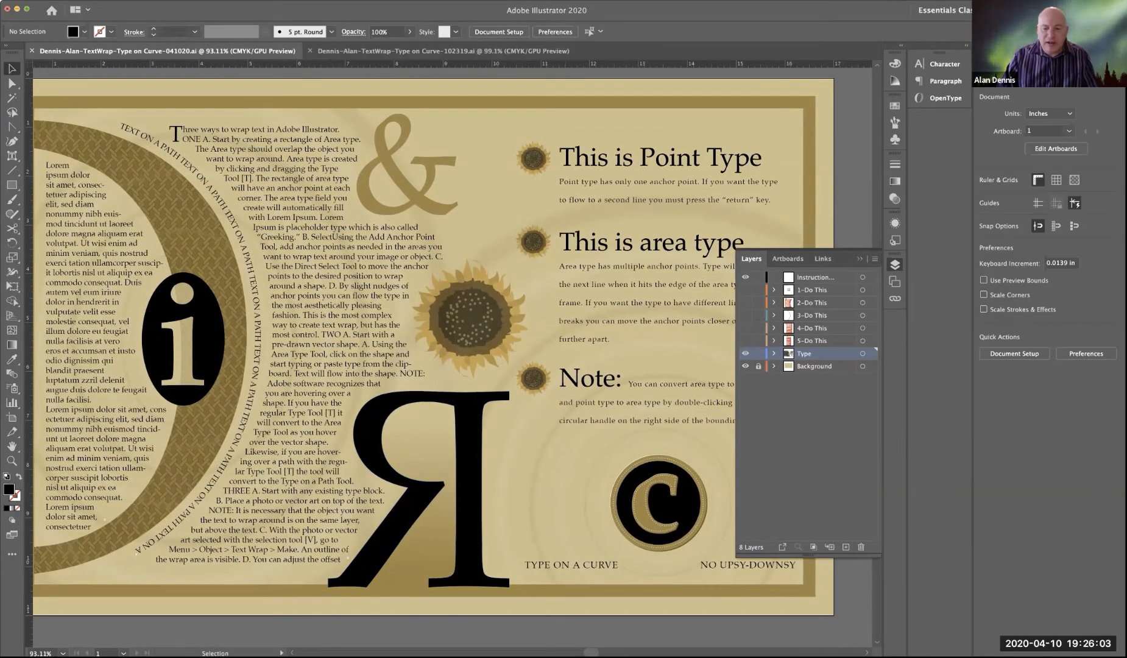
Step: Inspect the construction of the circular C emblem in outline view, then return to preview
left_click_drag(611, 447, 520, 397)
left_click(485, 384)
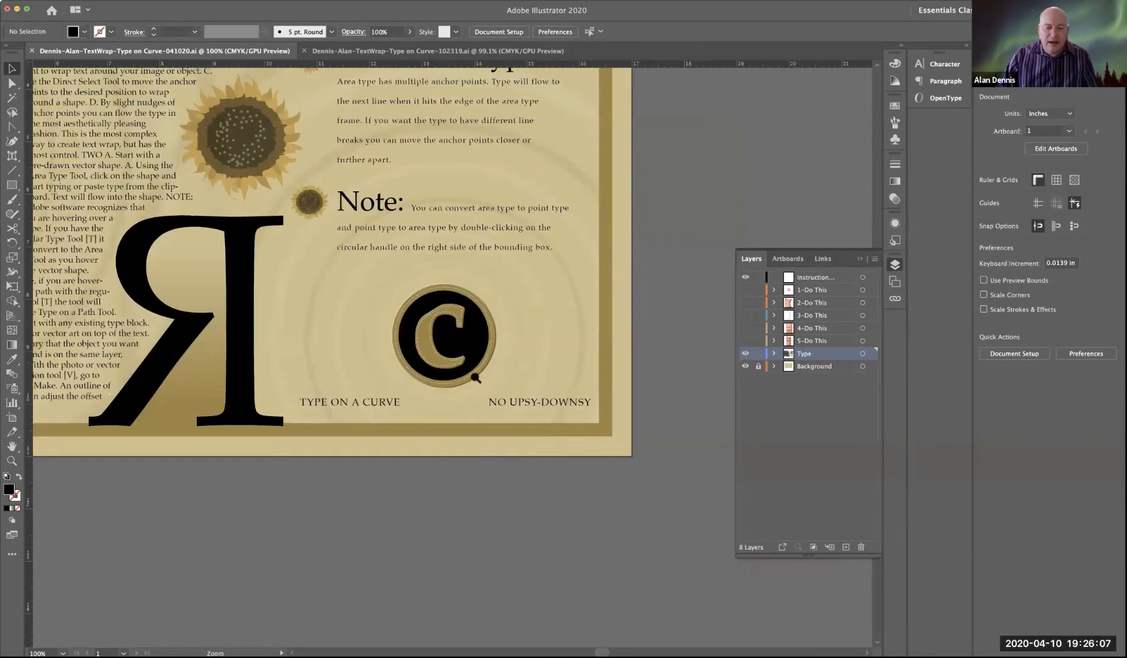
left_click(474, 381)
left_click(464, 362)
left_click(467, 354)
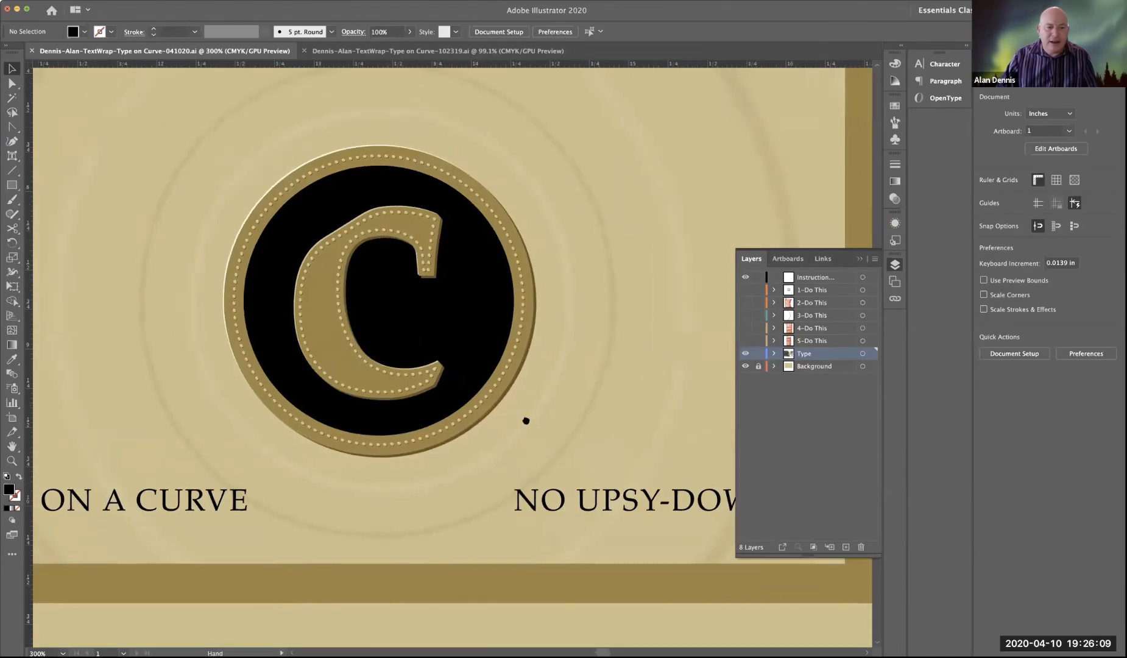
left_click(526, 420)
key("ctrl+y")
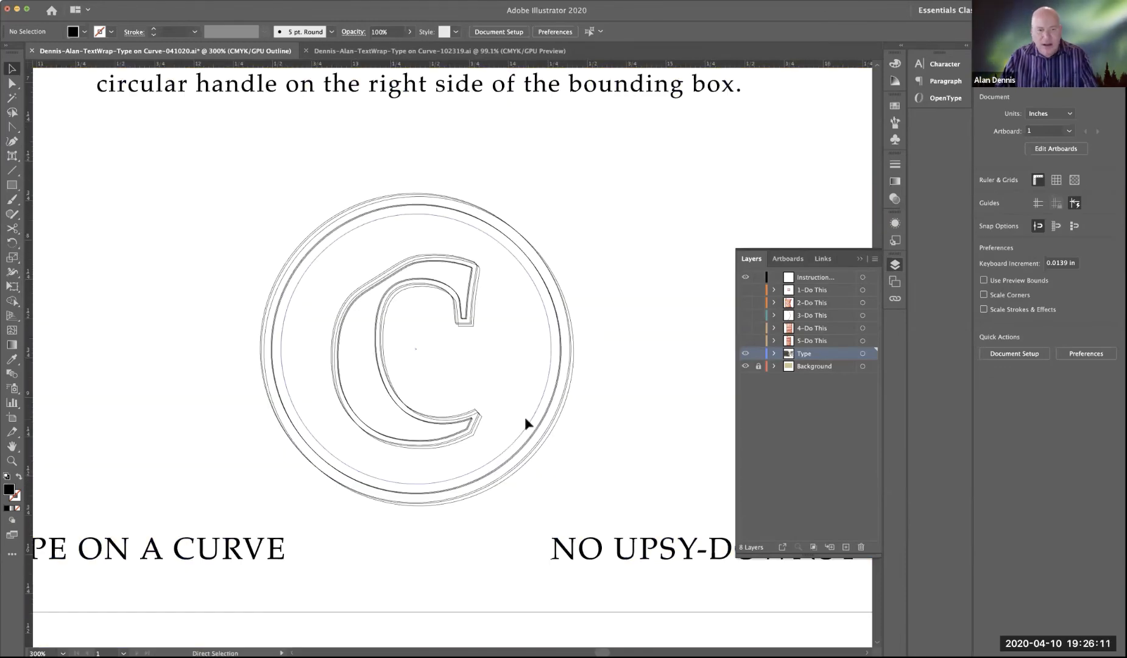
key("ctrl+y")
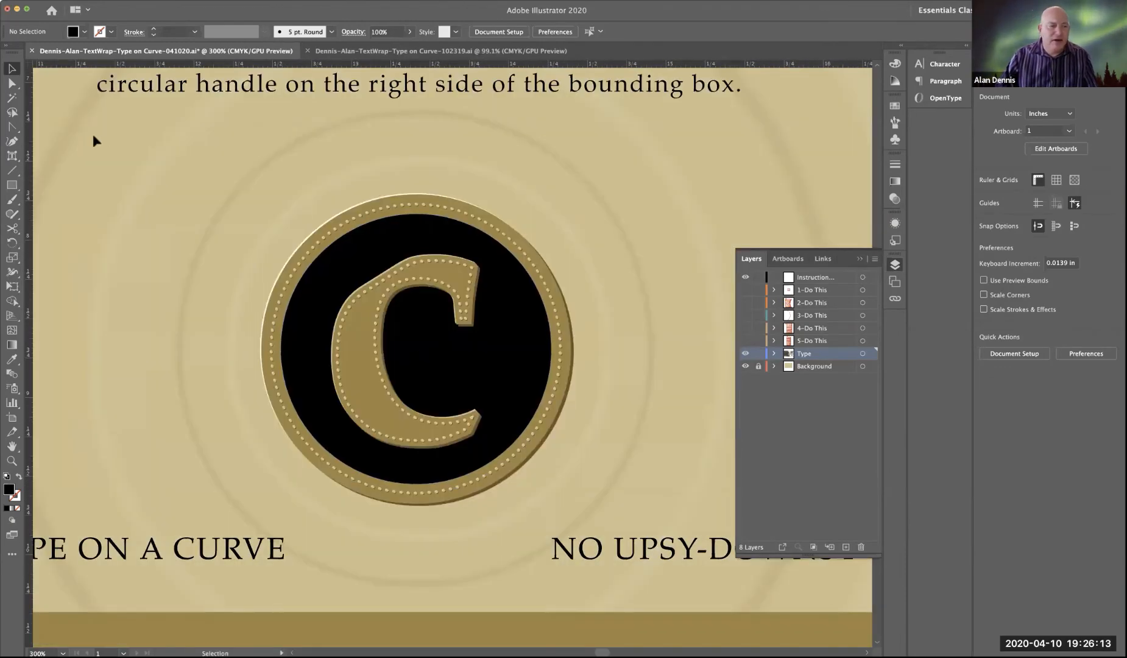
Step: Draw a circle about 2.35 in wide centered on the C emblem, and swap its fill and stroke to leave a black outline
left_click(12, 184)
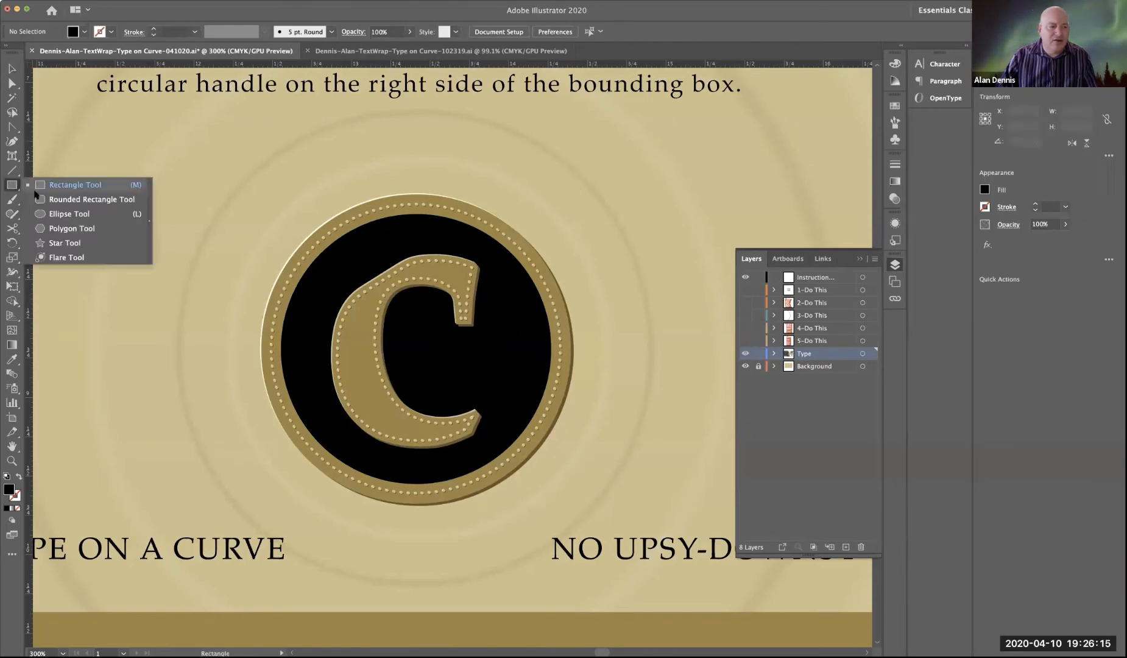
left_click(48, 214)
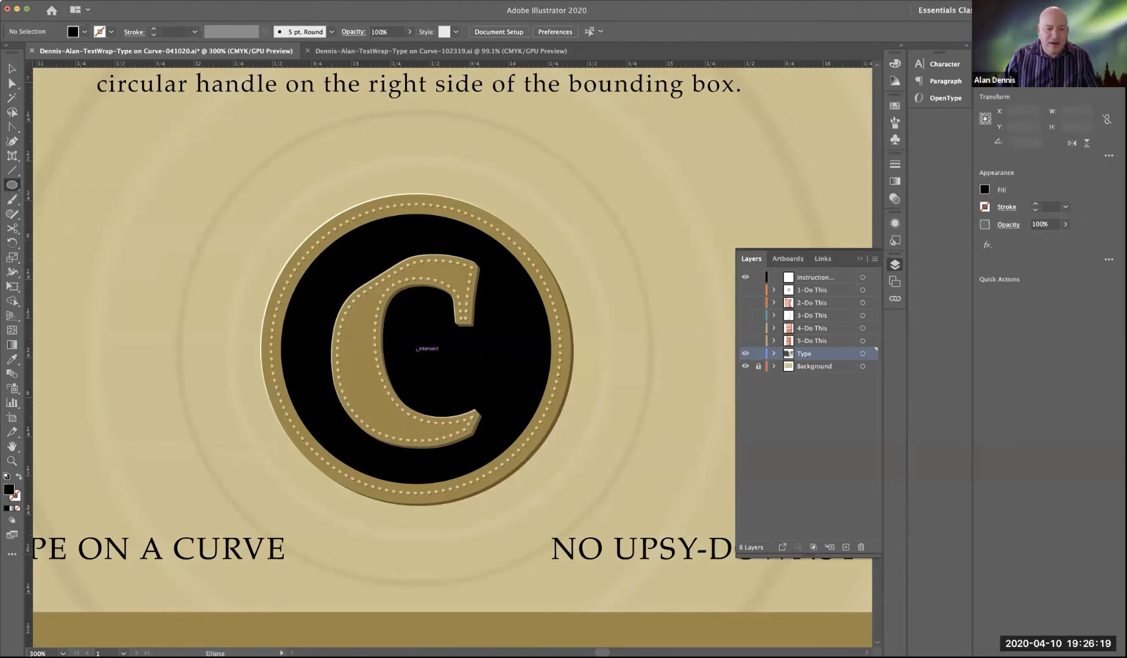
left_click_drag(407, 351, 235, 214)
left_click_drag(234, 213, 231, 209)
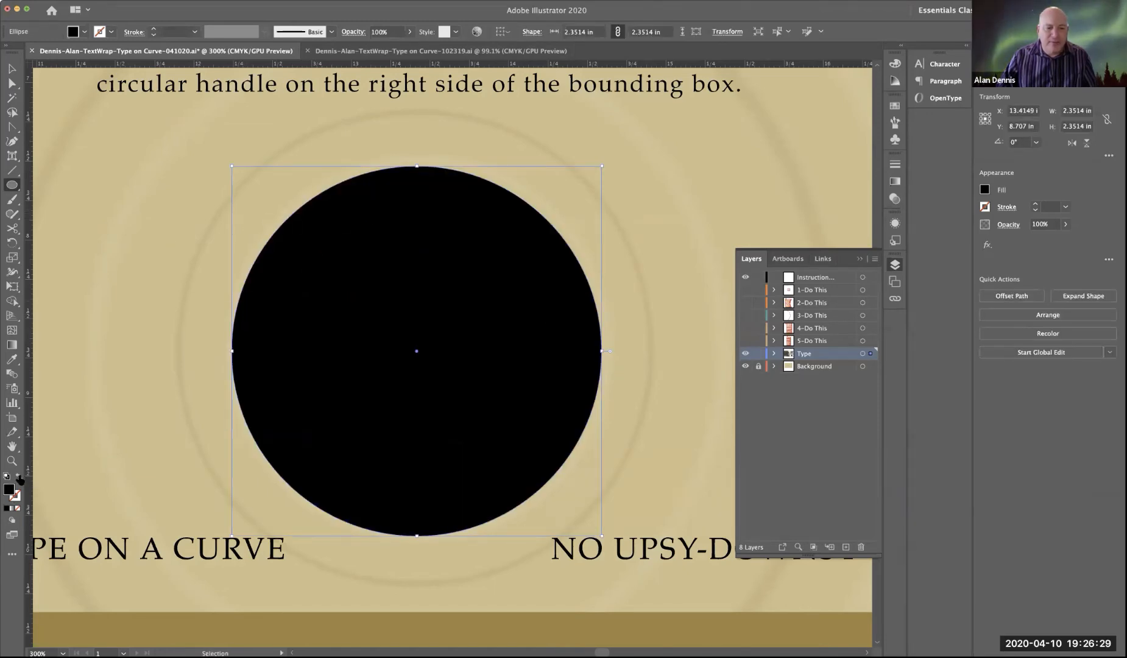
left_click(19, 476)
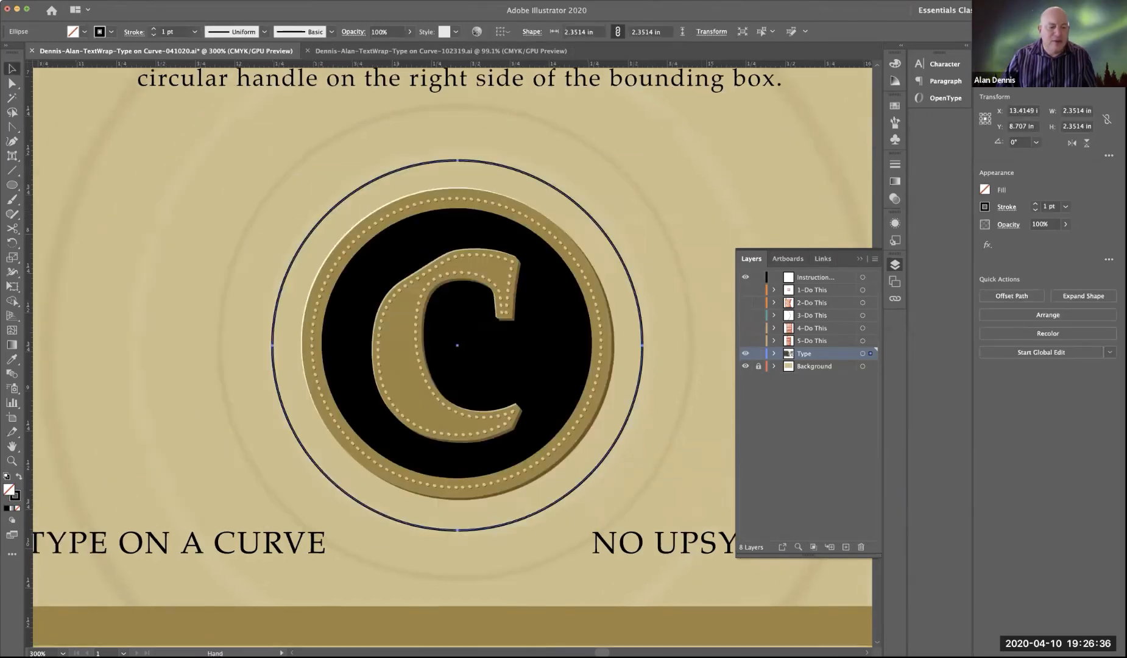
Step: Select the "TYPE ON A CURVE" text below the emblem and copy it
mouse_move(188, 406)
left_mouse_down()
mouse_move(282, 408)
mouse_move(264, 405)
left_mouse_up()
left_click(209, 556)
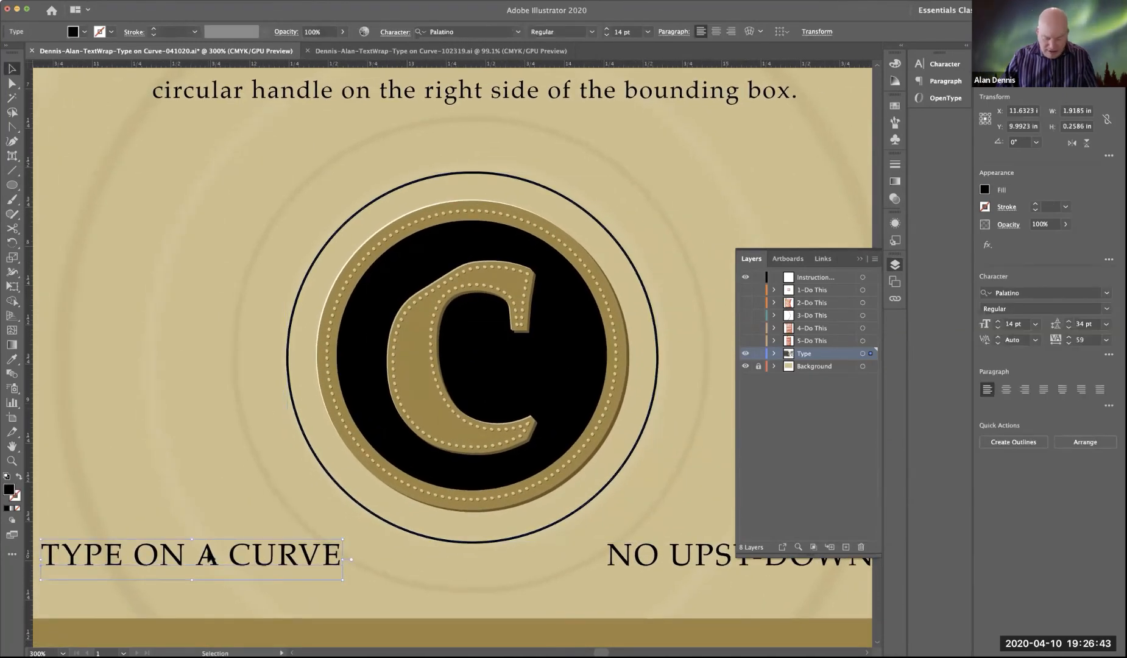
key("a")
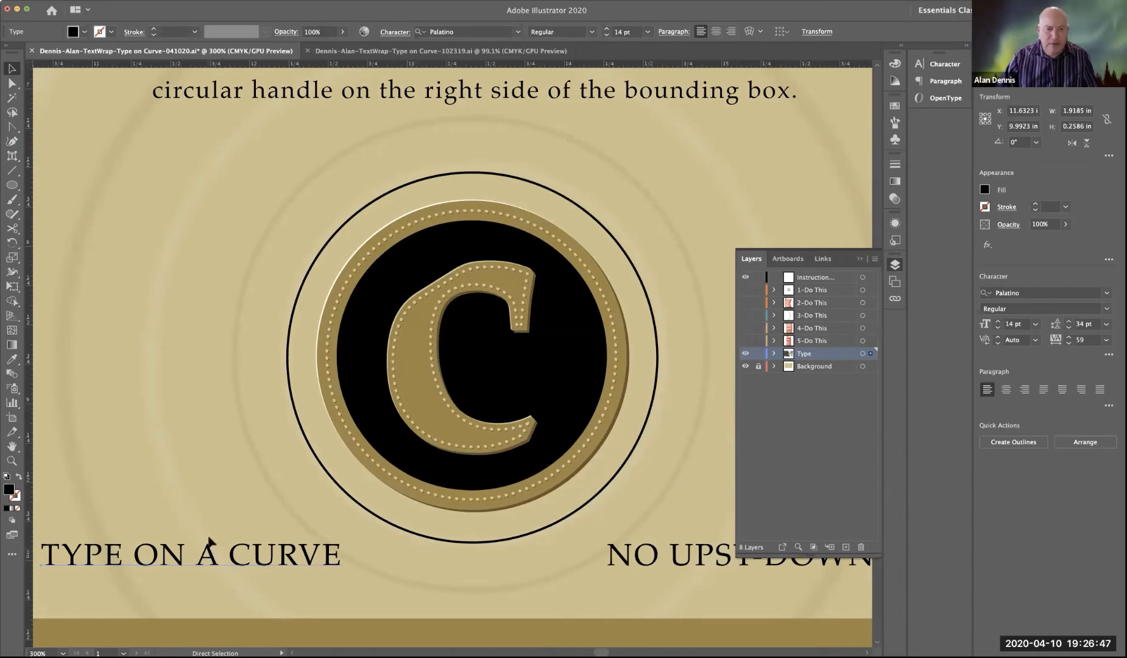
key("v")
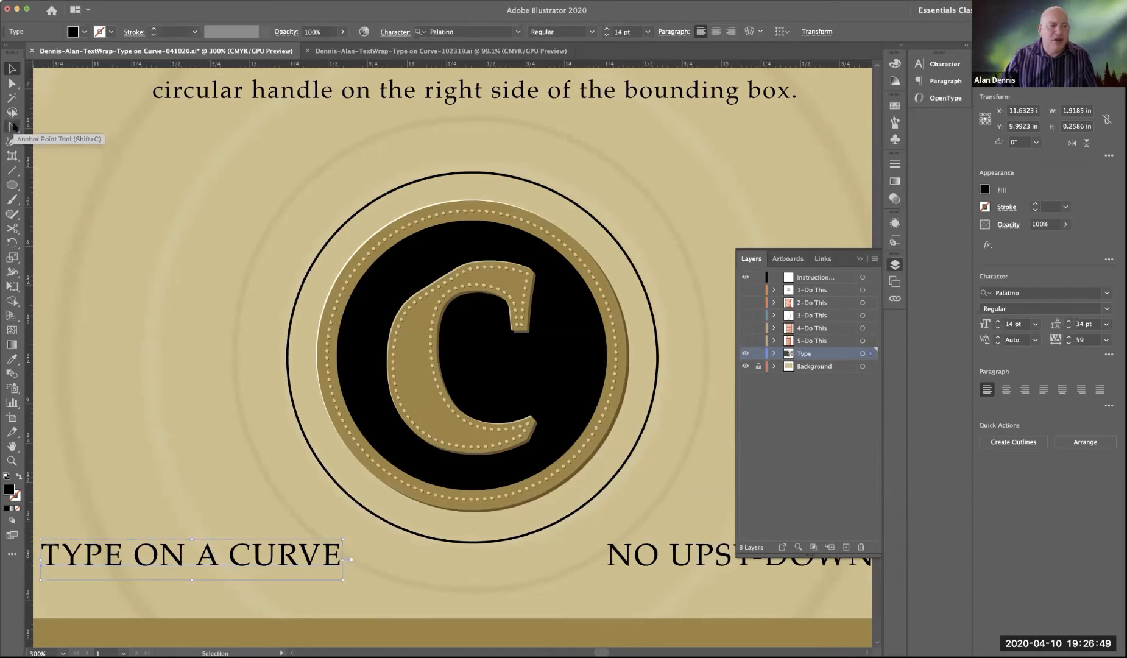
key("t")
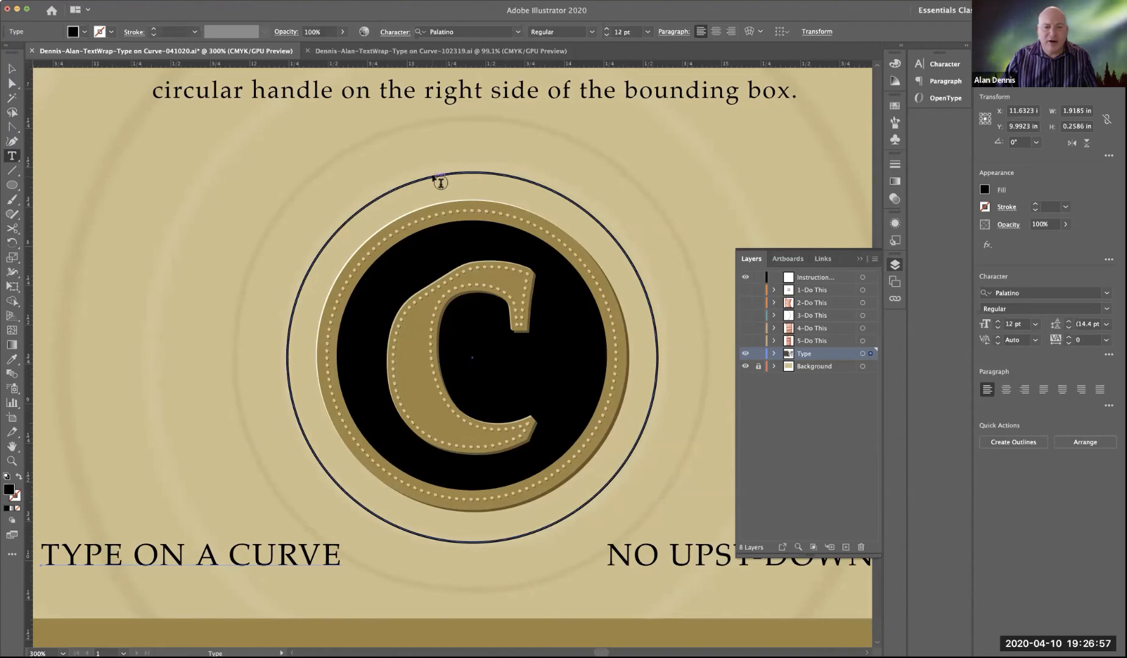
left_click(440, 182)
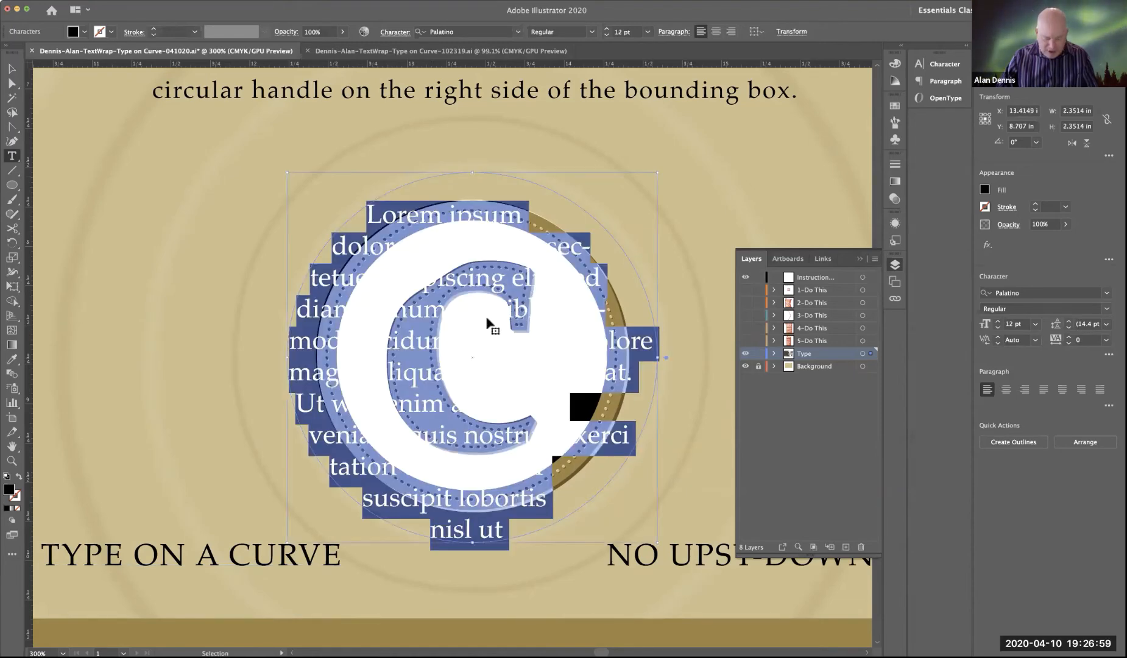
key("super+z")
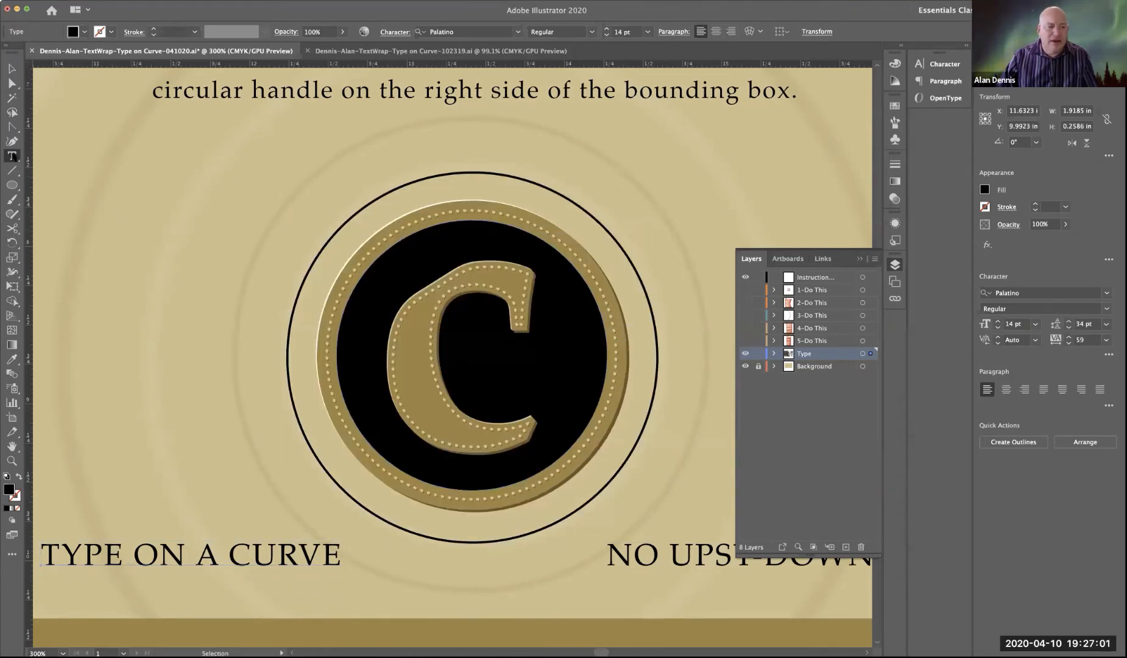
Step: Turn the circle into a type path with the Type on a Path Tool and paste "TYPE ON A CURVE" onto it
left_click(12, 155)
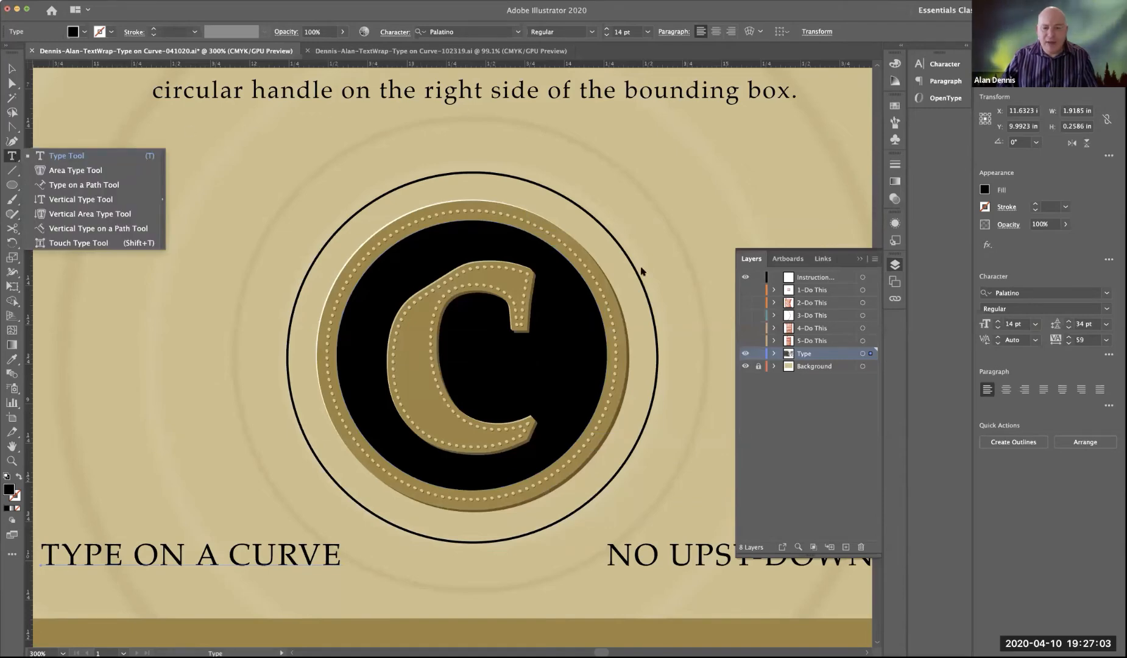
left_click(61, 187)
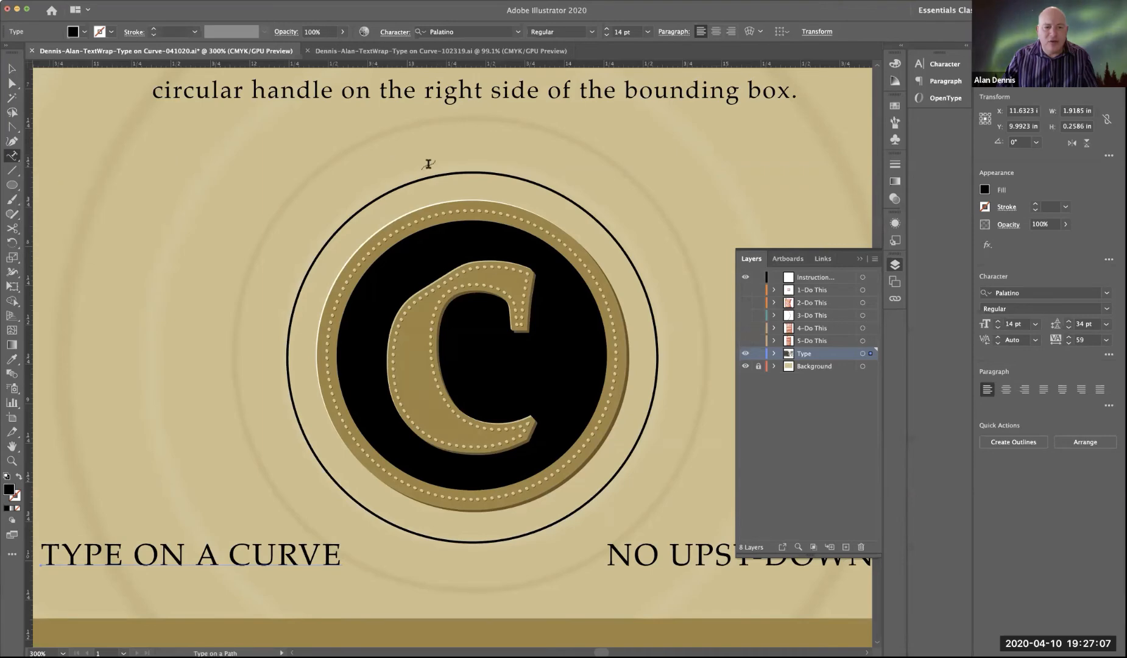
left_click(459, 172)
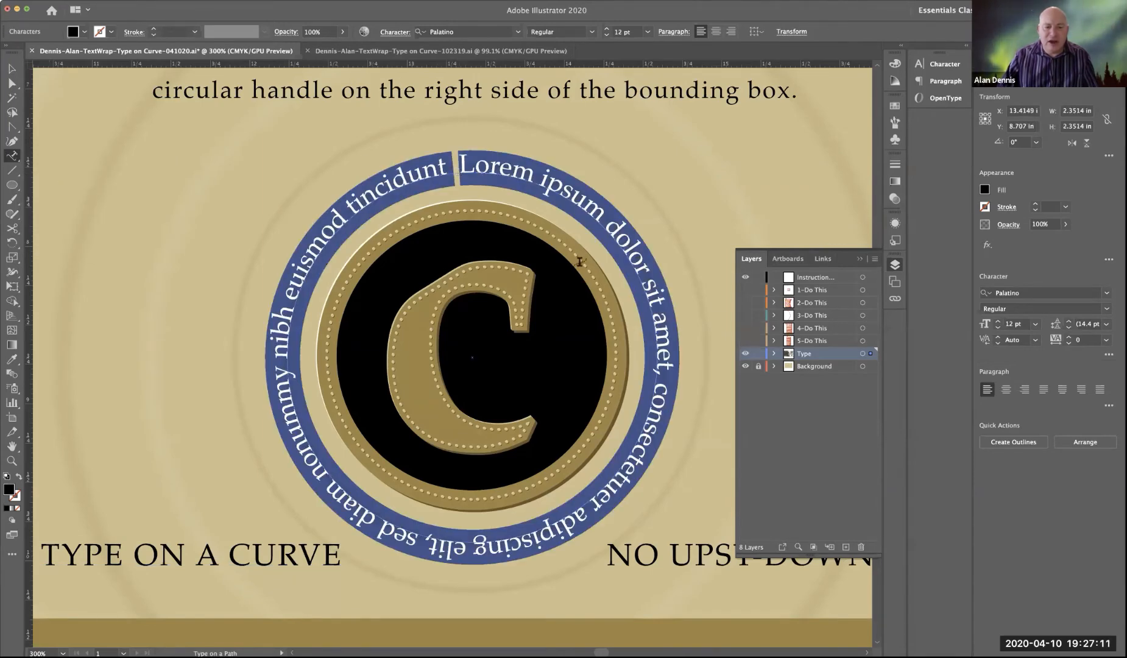
type("TYPE ON A CURVE")
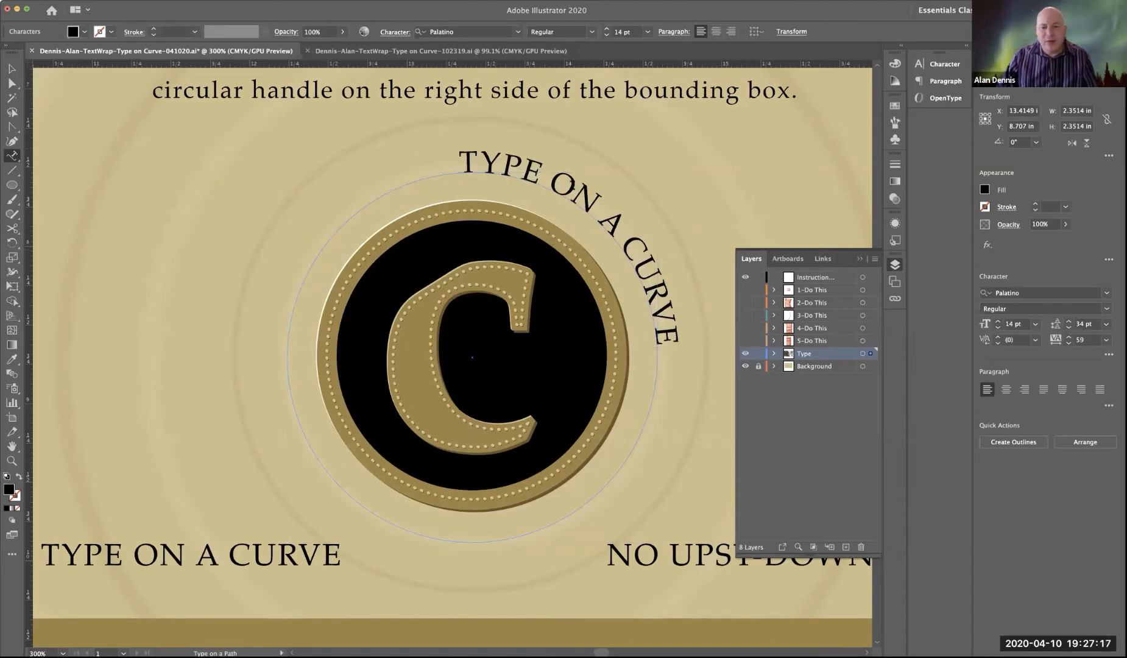
Step: Center-align the text on the circle and move its path brackets to the circle's 9 o'clock point
left_click(716, 31)
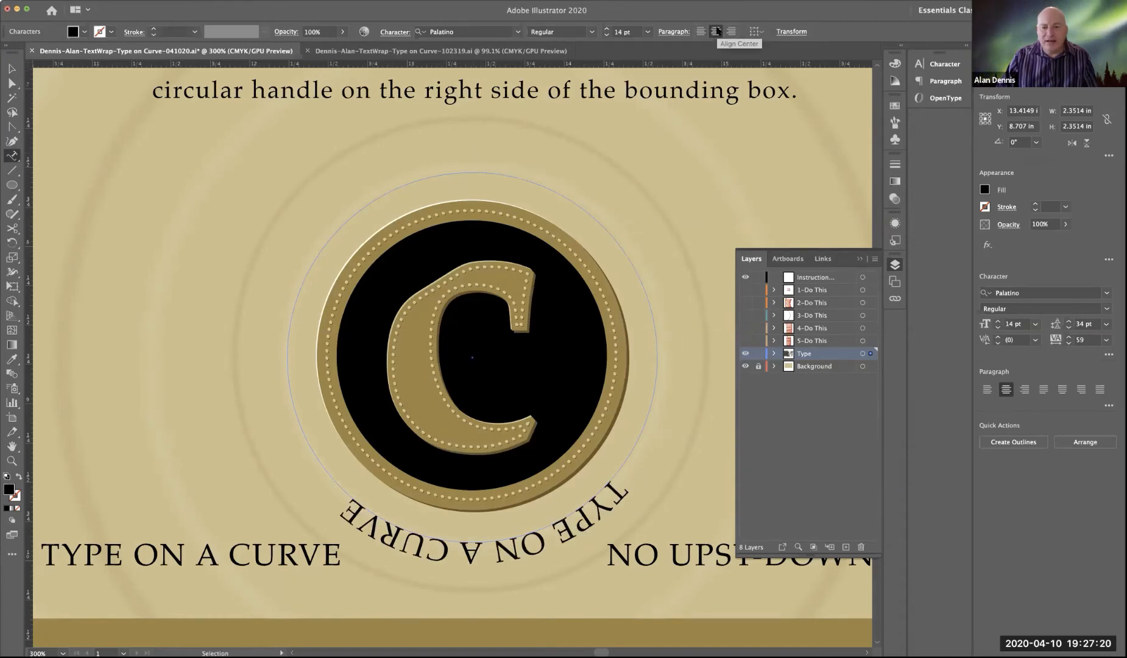
left_click(12, 70)
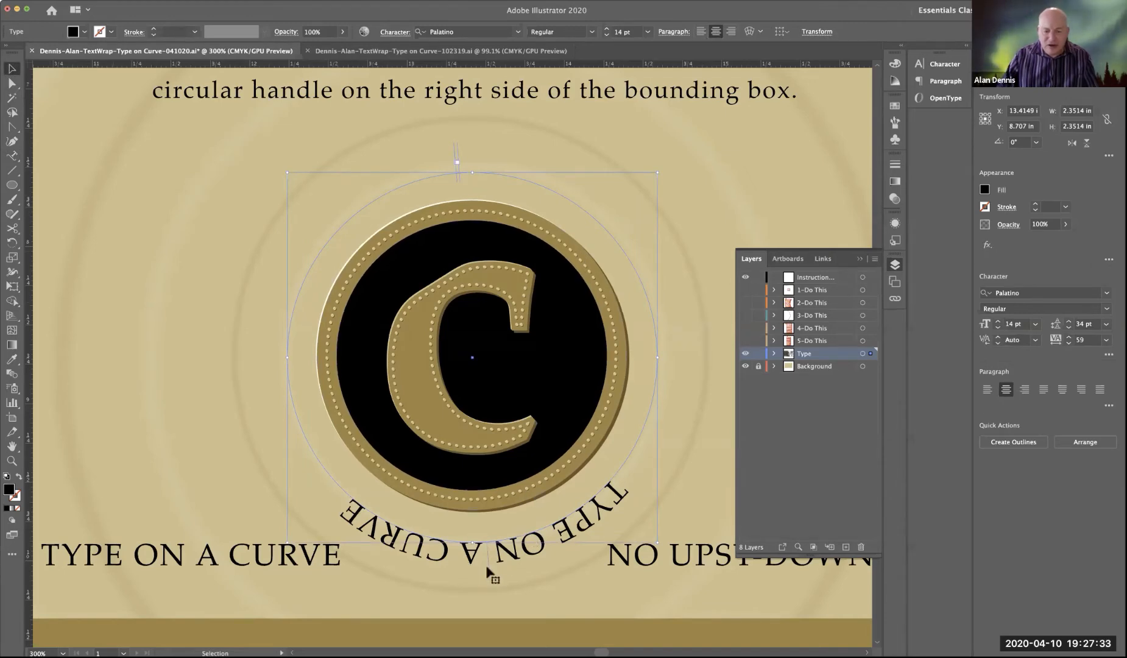
left_click_drag(484, 564, 274, 356)
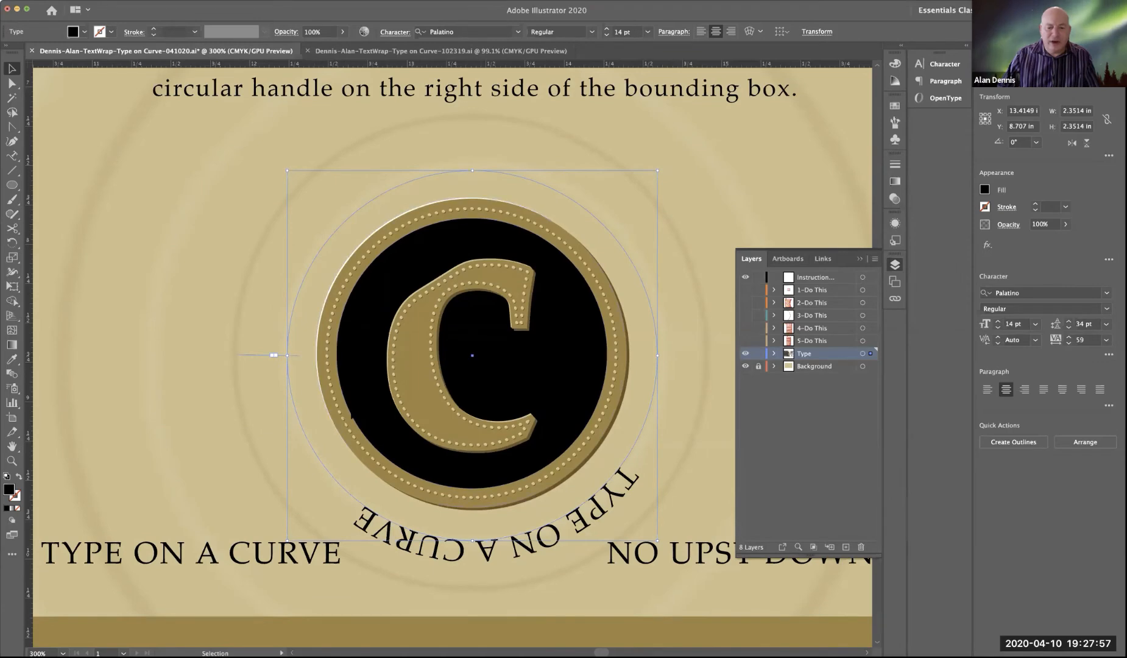
Step: Left-align the path text, flip it to the inside of the circle, and slide its start bracket so it runs along the lower edge
left_click(701, 32)
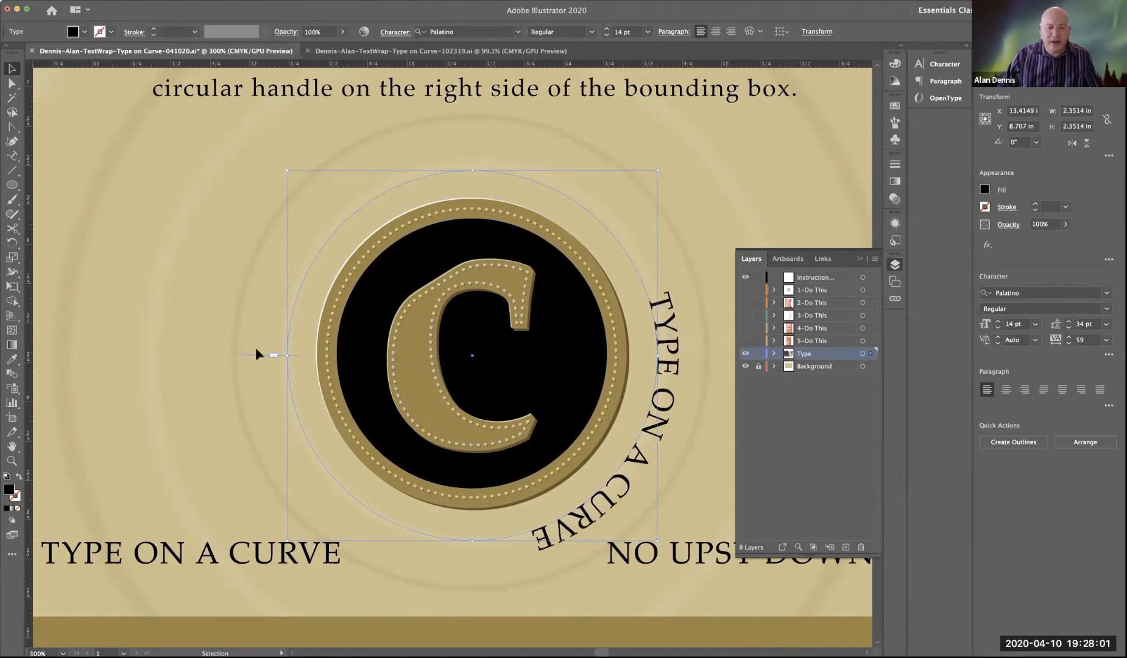
scroll(252, 356, "up", 1)
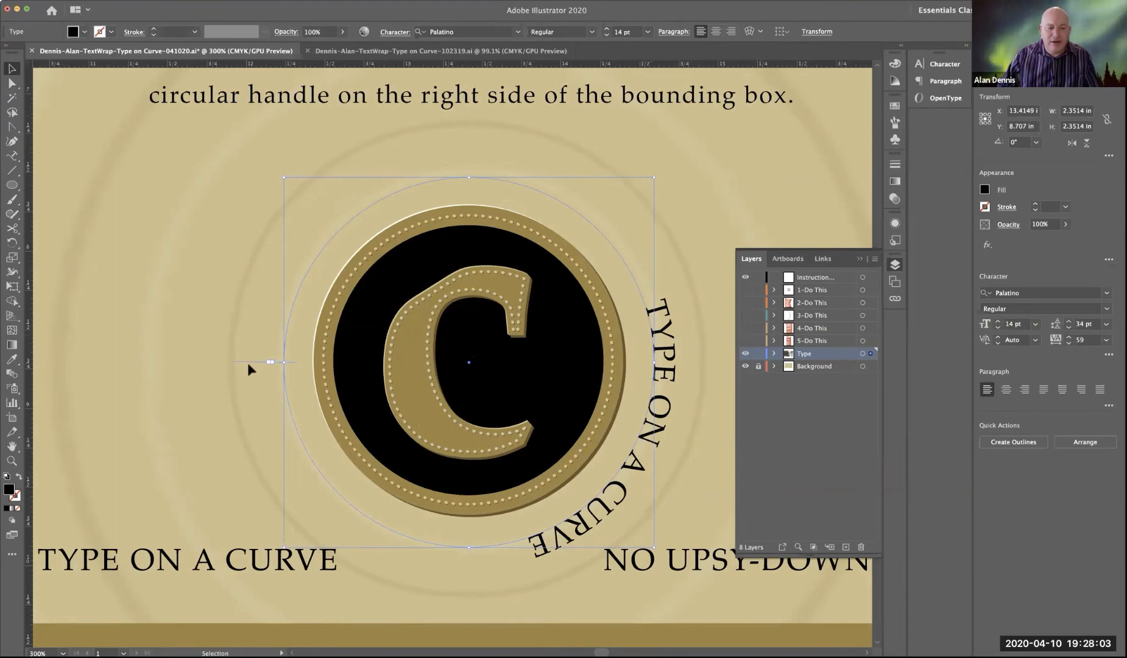
left_click_drag(248, 363, 393, 395)
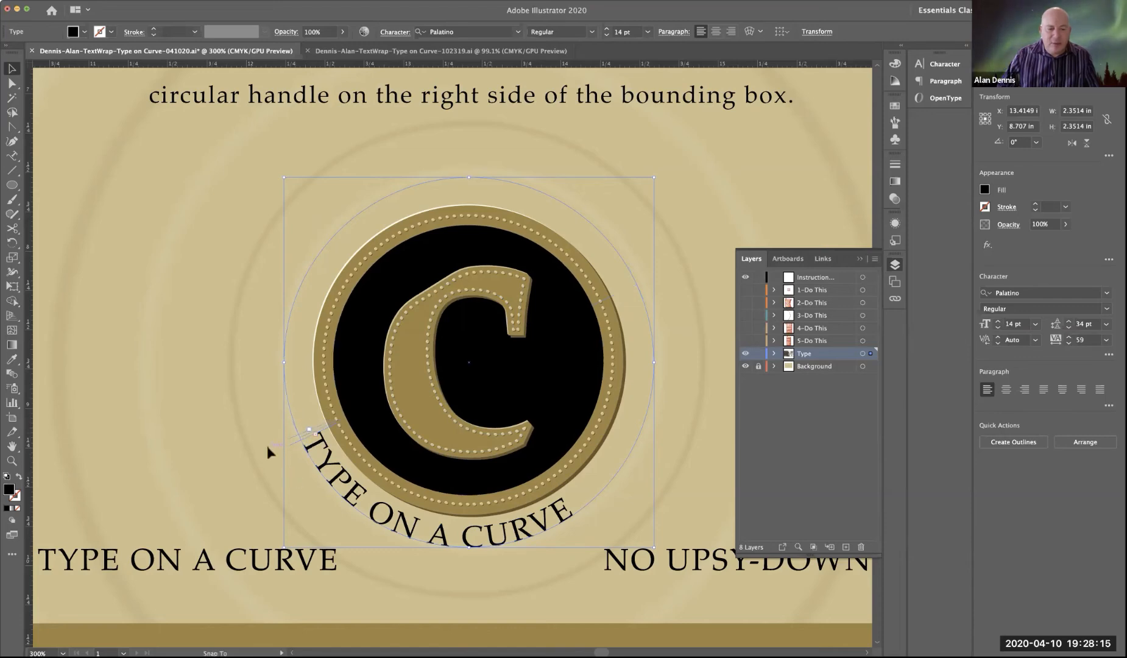
left_click_drag(267, 446, 242, 515)
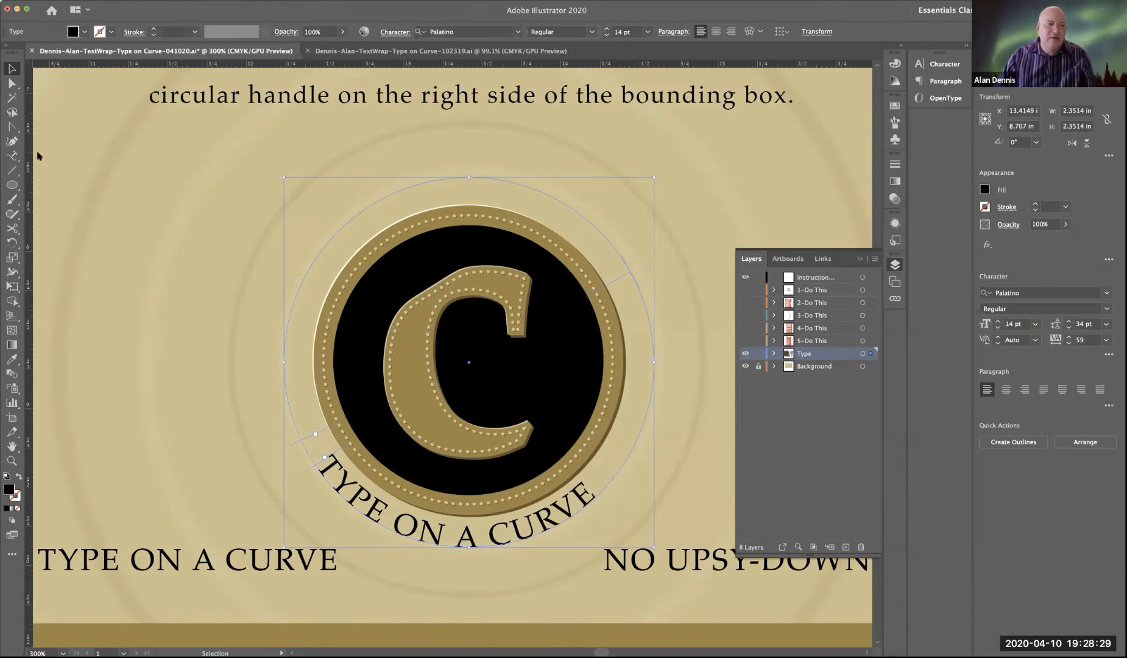
Step: In the Type on a Path Options, set Align to Path to Ascender and turn on Preview
double_click(14, 156)
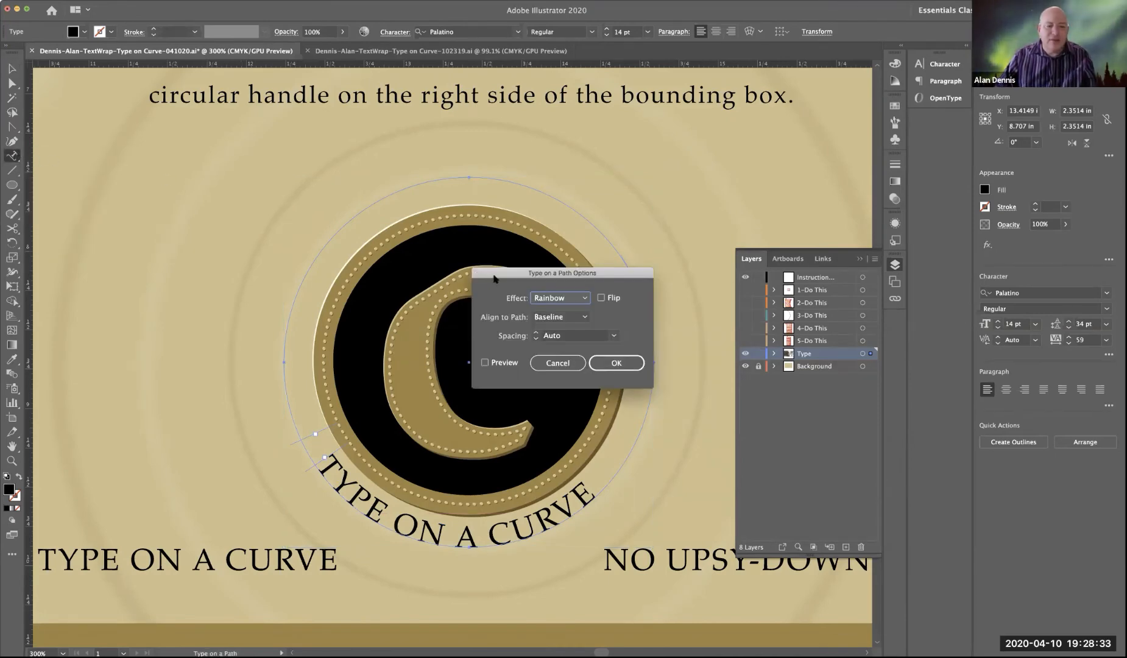
left_click_drag(493, 279, 131, 125)
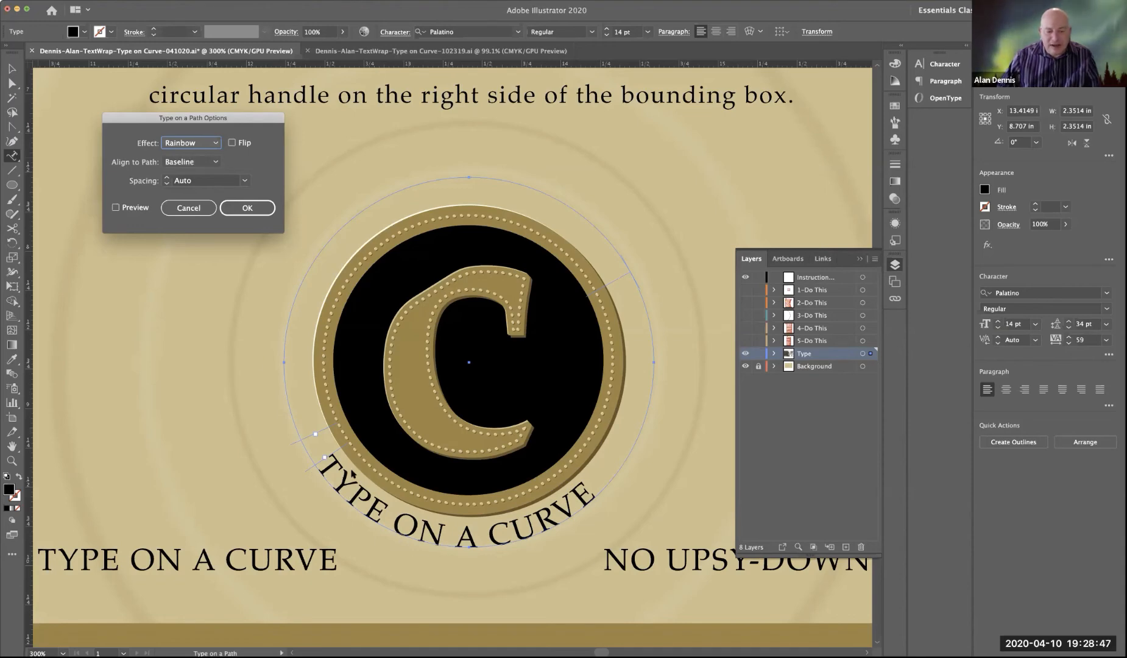
left_click(192, 164)
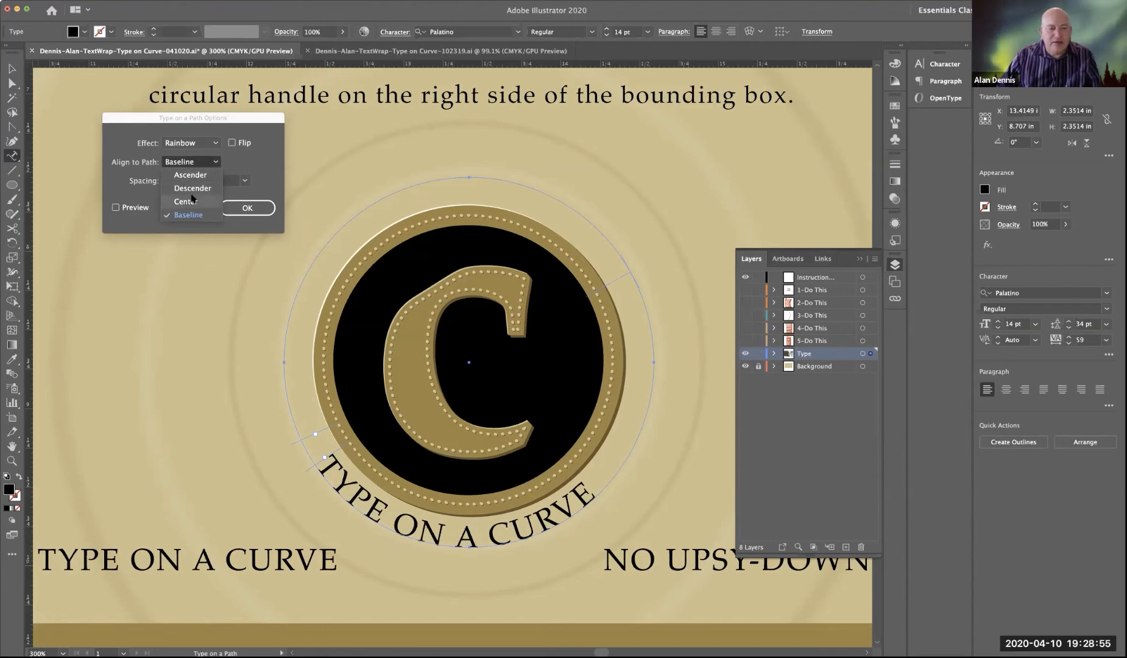
left_click(190, 175)
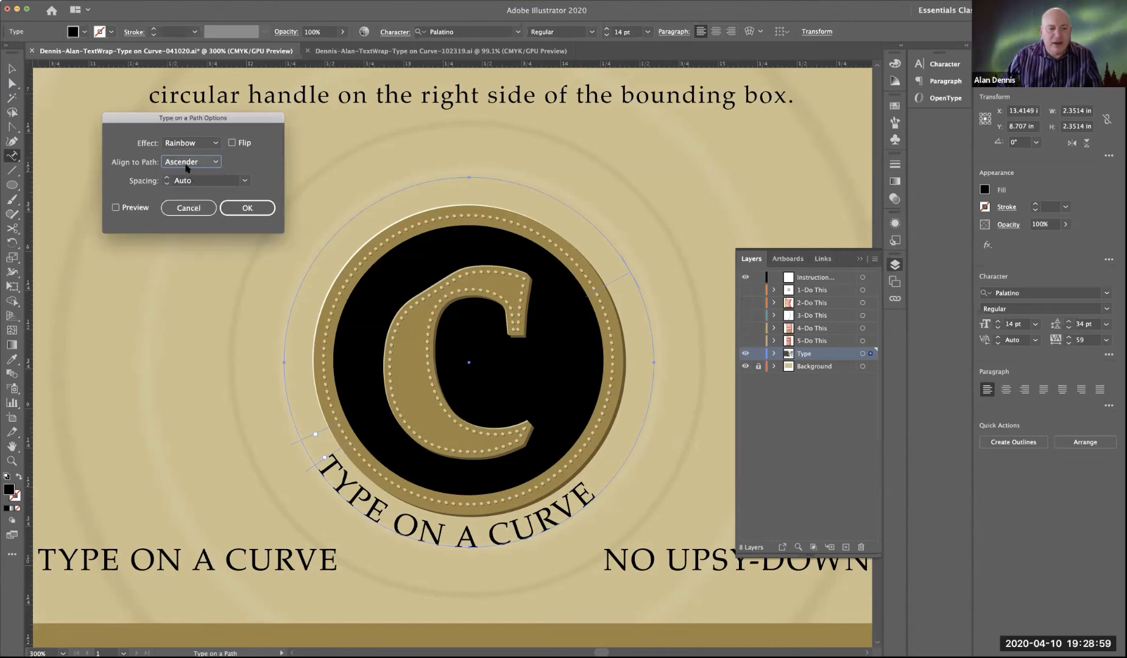
left_click(116, 208)
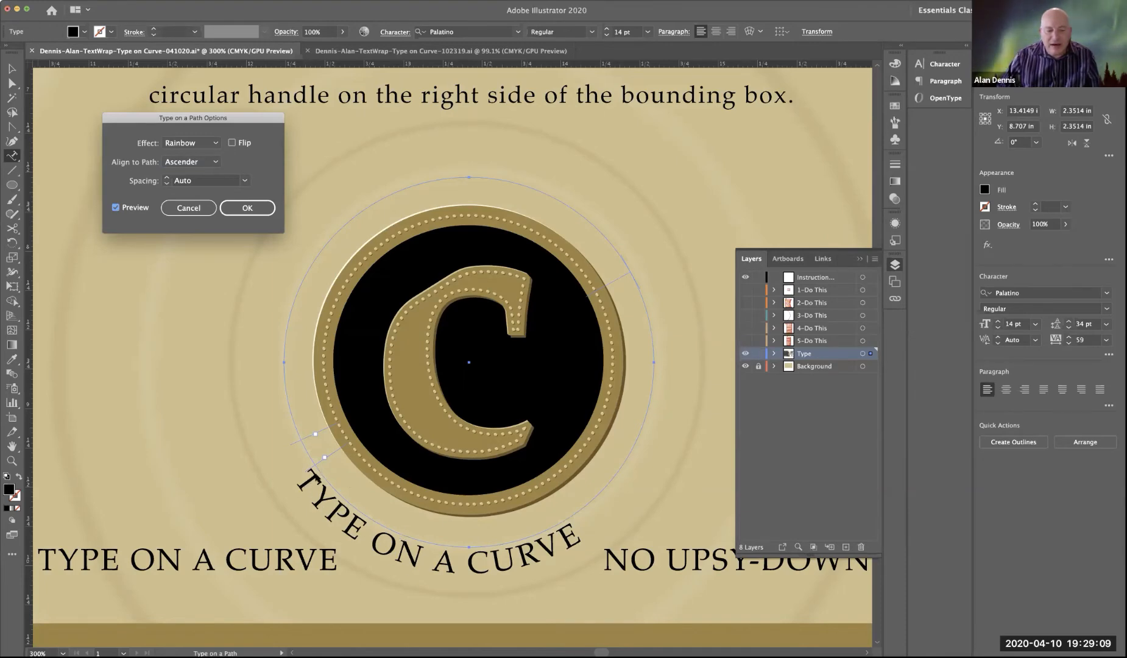
Step: Apply Center as the Align to Path setting, and slide the start bracket until the text is centered along the circle's bottom
left_click(177, 164)
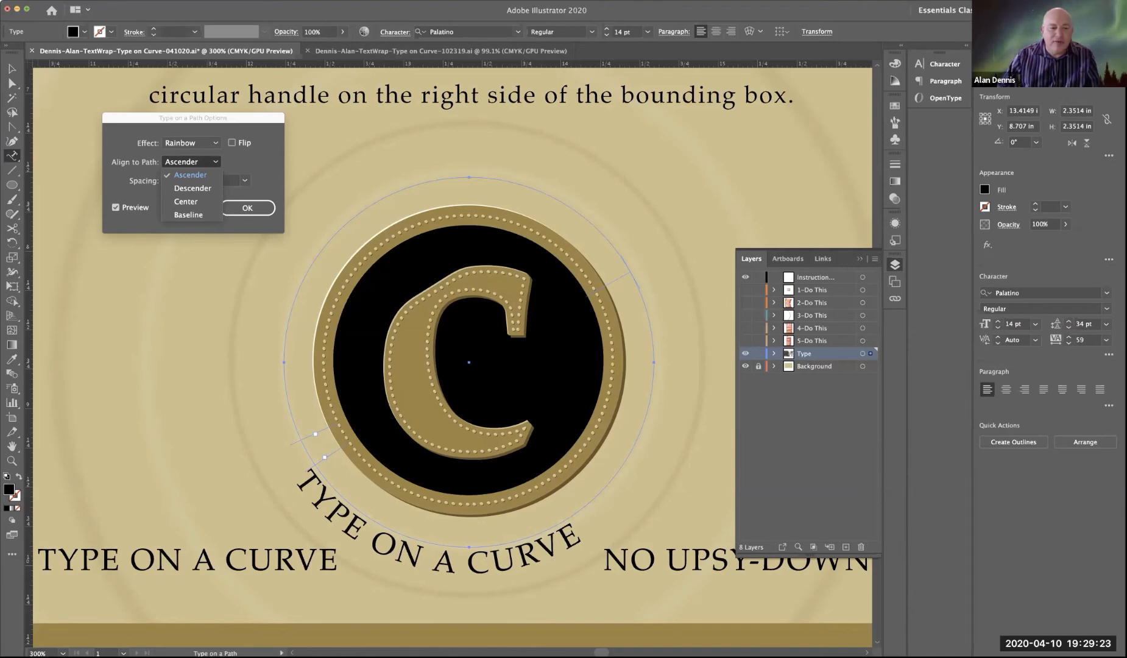
left_click(190, 204)
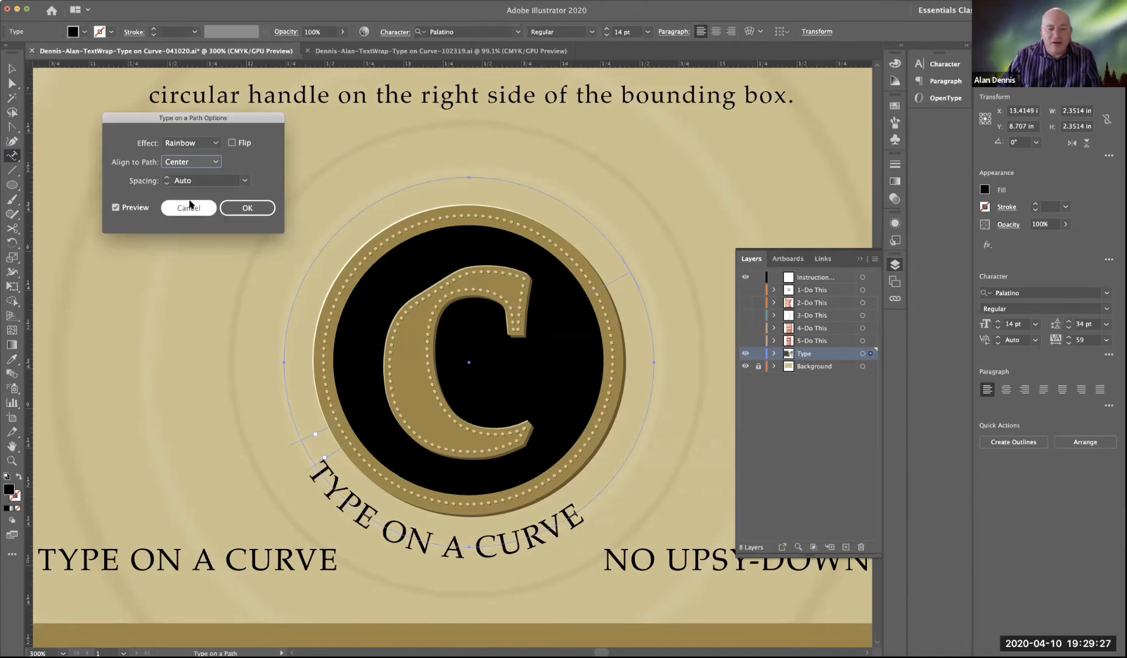
left_click(245, 208)
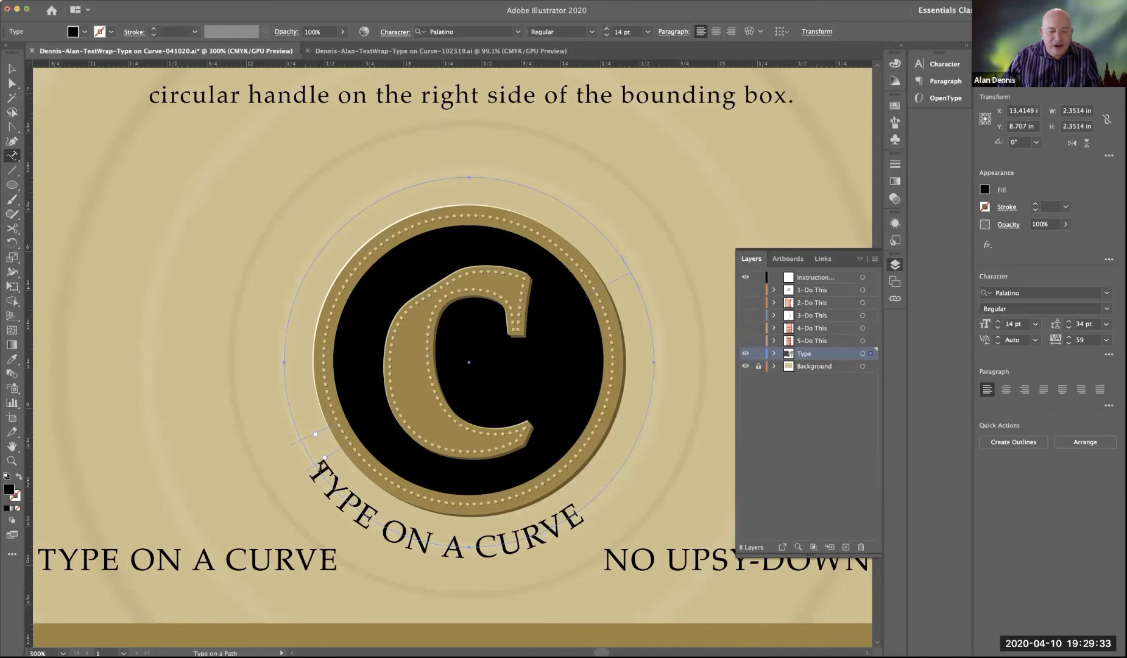
left_click(12, 69)
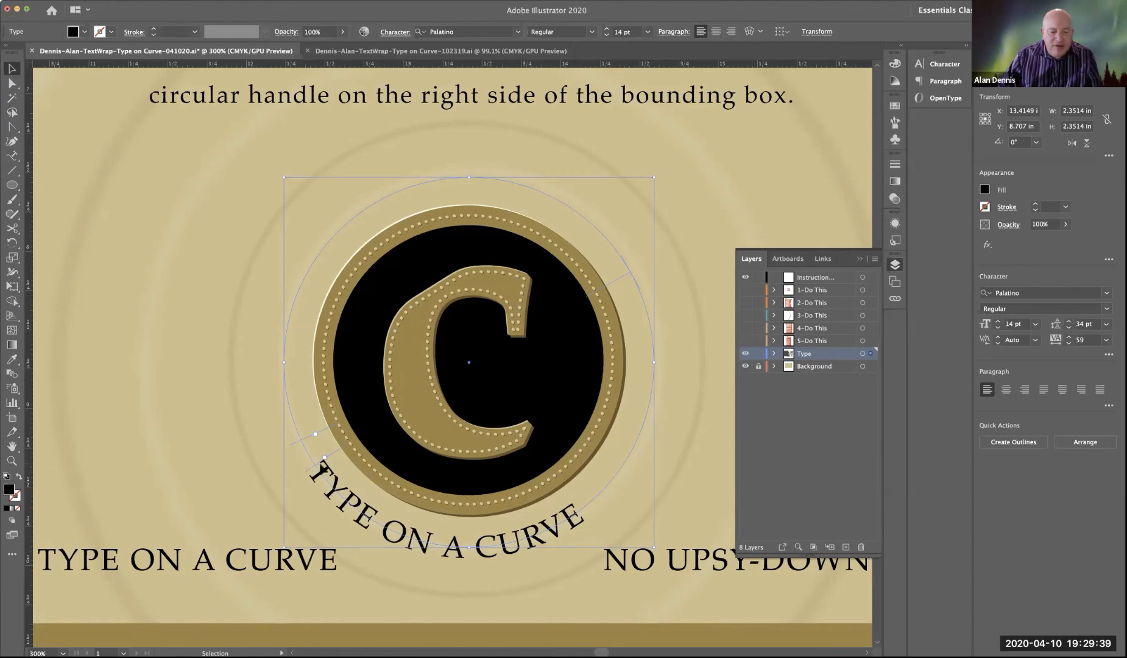
left_click_drag(324, 458, 341, 480)
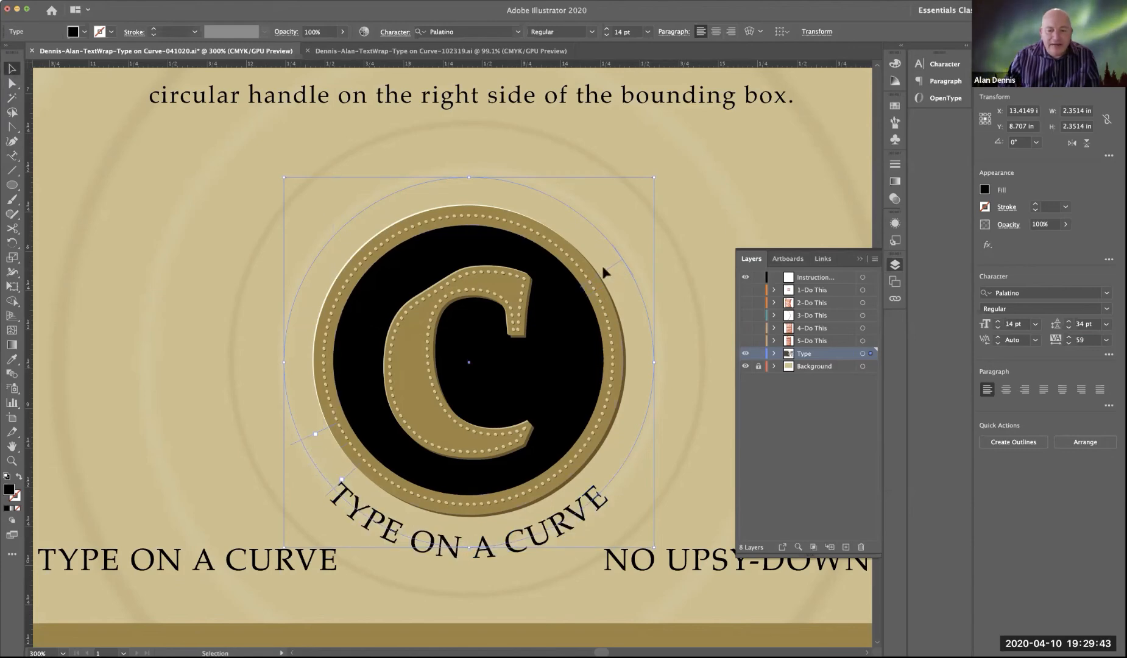
Step: Flip the text to the circle's outside with centered alignment, and place its brackets at 9 and 3 o'clock to center it on top
left_click_drag(594, 257, 340, 137)
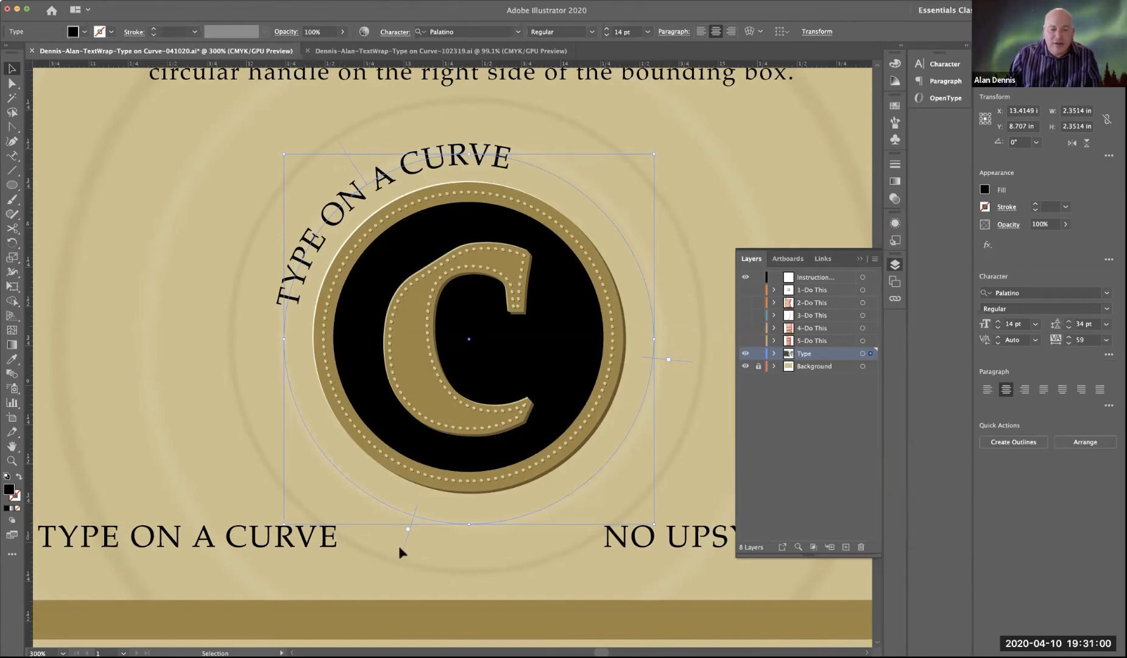
left_click_drag(407, 530, 279, 339)
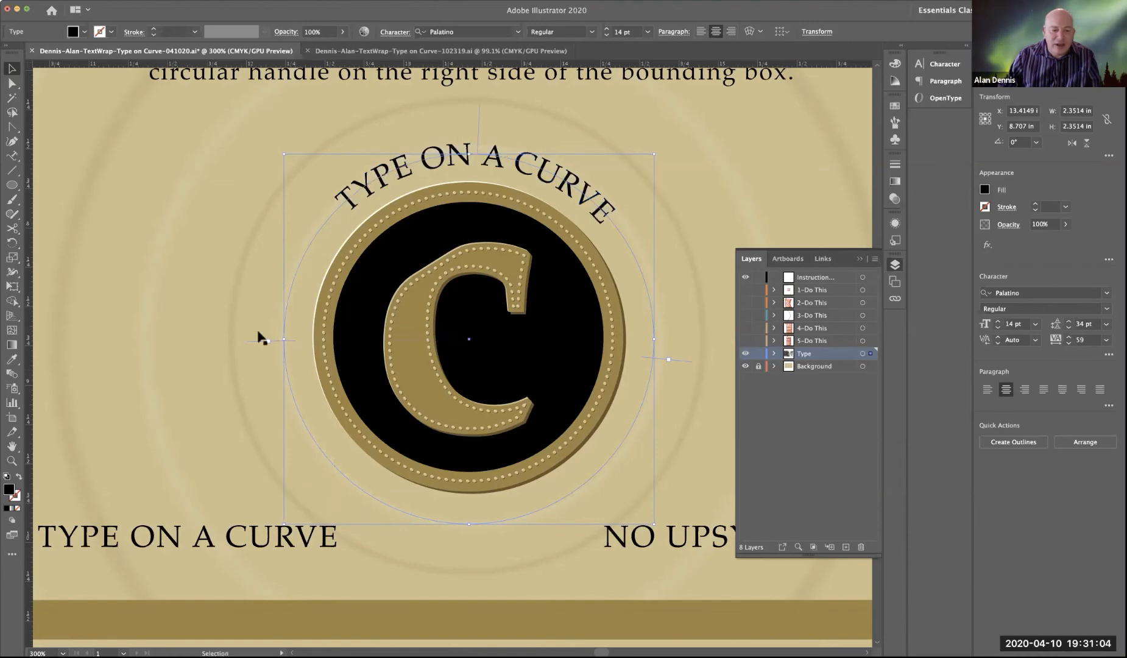
left_click_drag(687, 364, 695, 345)
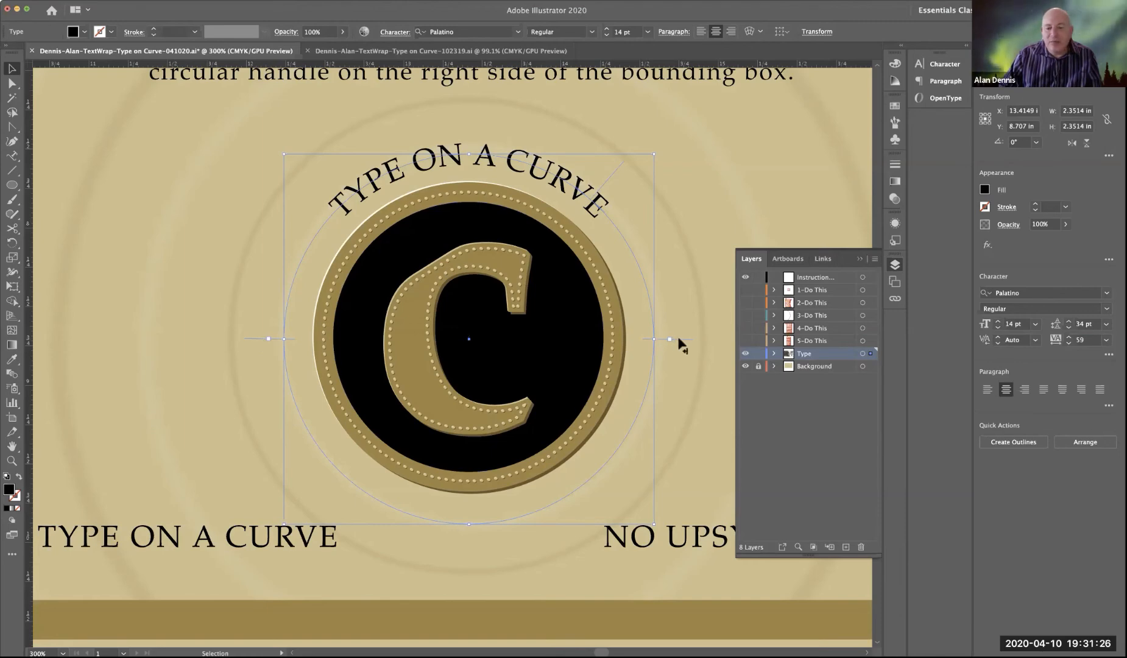
Step: Try moving the text's end bracket above the circle's 3 o'clock point, and undo the bracket moves
left_click_drag(678, 339, 680, 293)
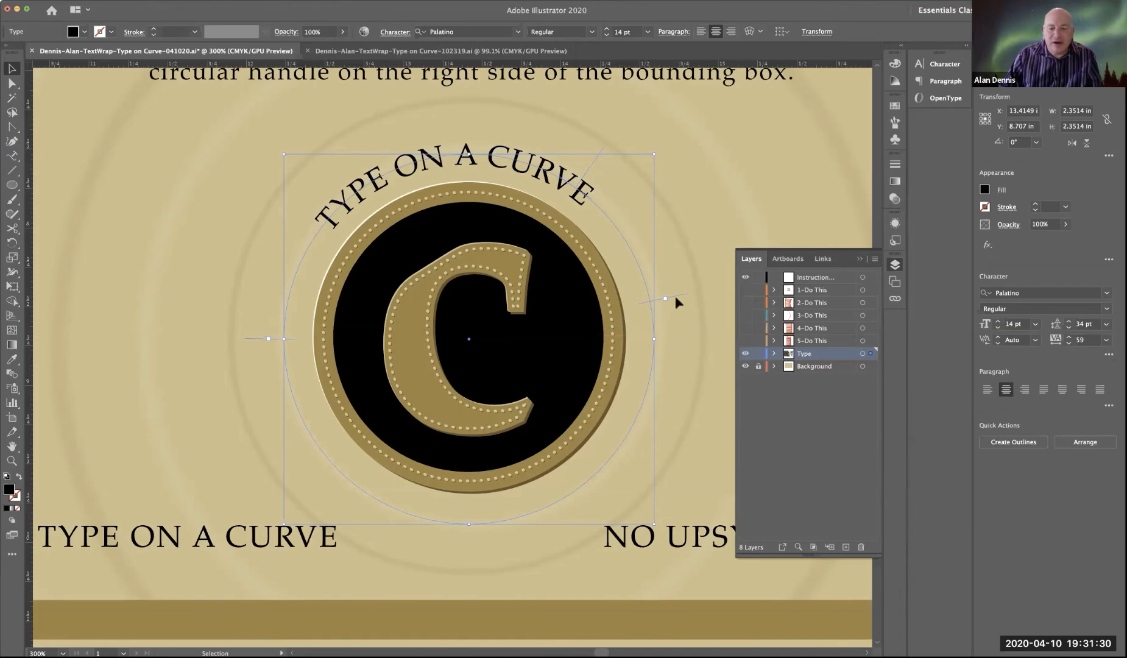
left_click_drag(675, 291, 468, 339)
key("super+z")
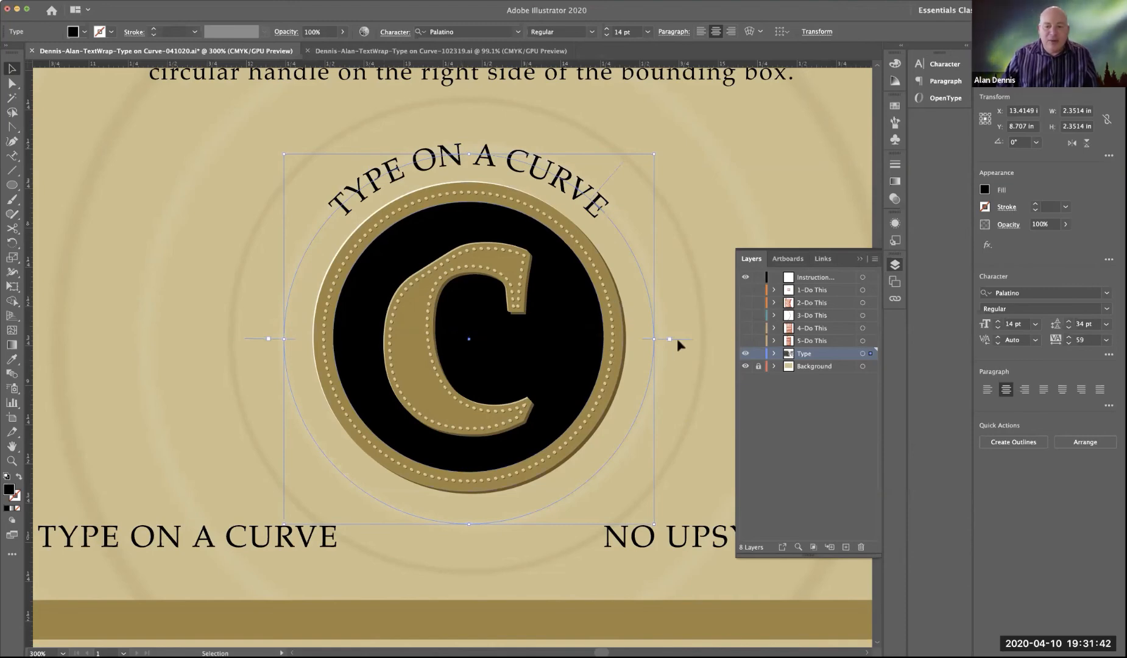
Step: Try left-aligning the curved text with its start bracket moved up the circle, and restore centered alignment with that bracket at 9 o'clock
left_click(701, 32)
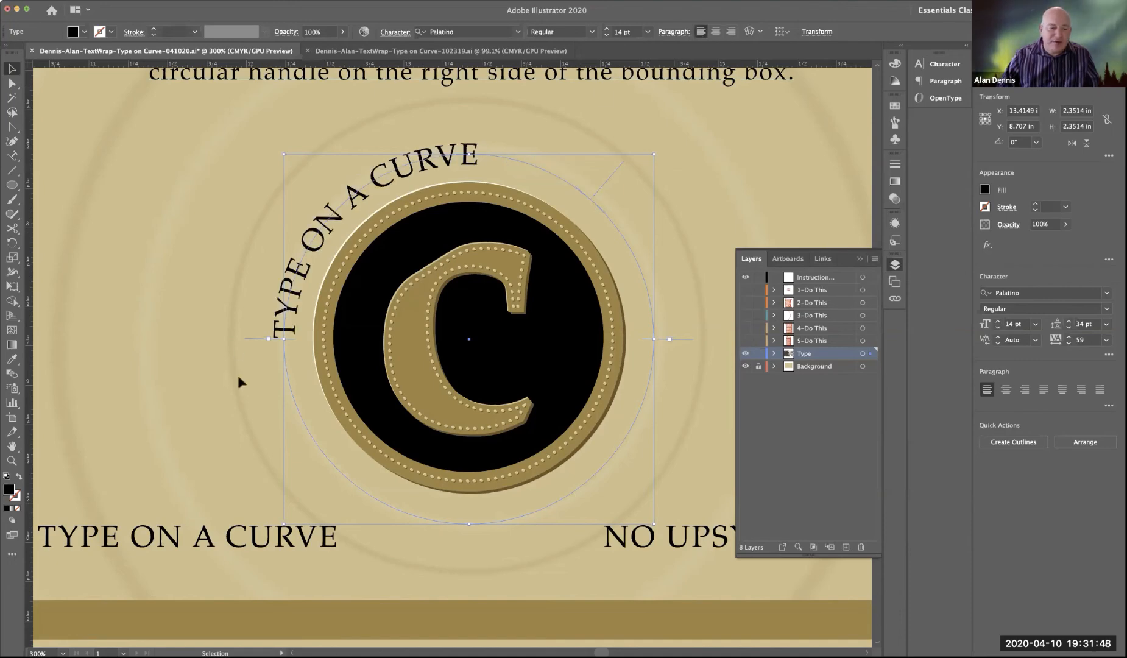
left_click_drag(244, 336, 234, 154)
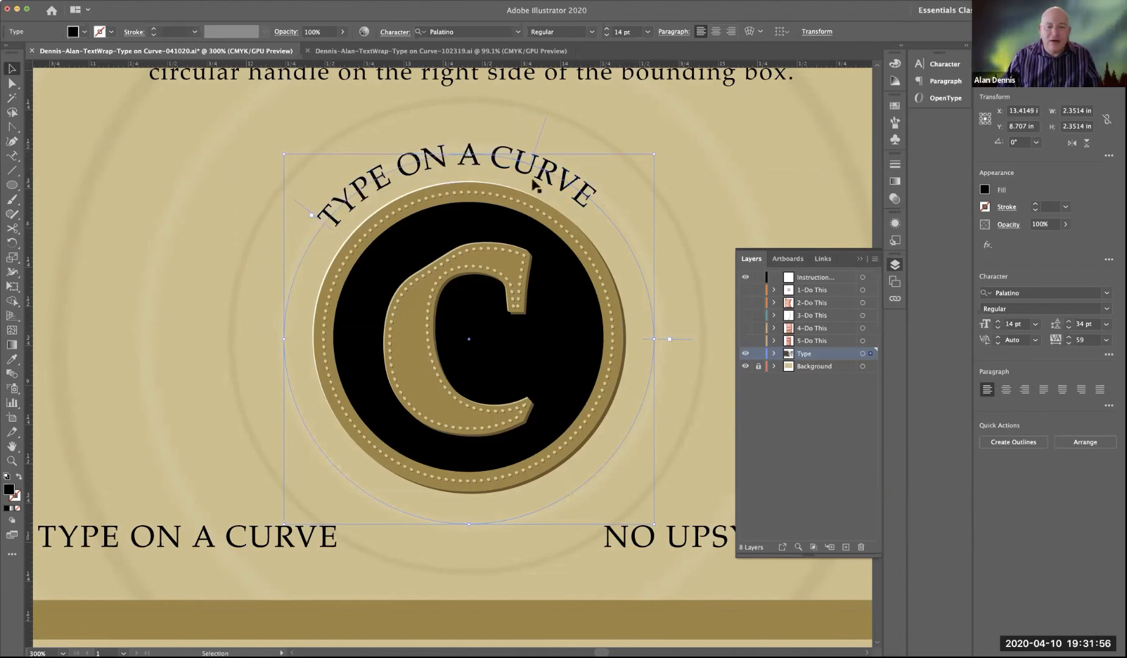
left_click(716, 31)
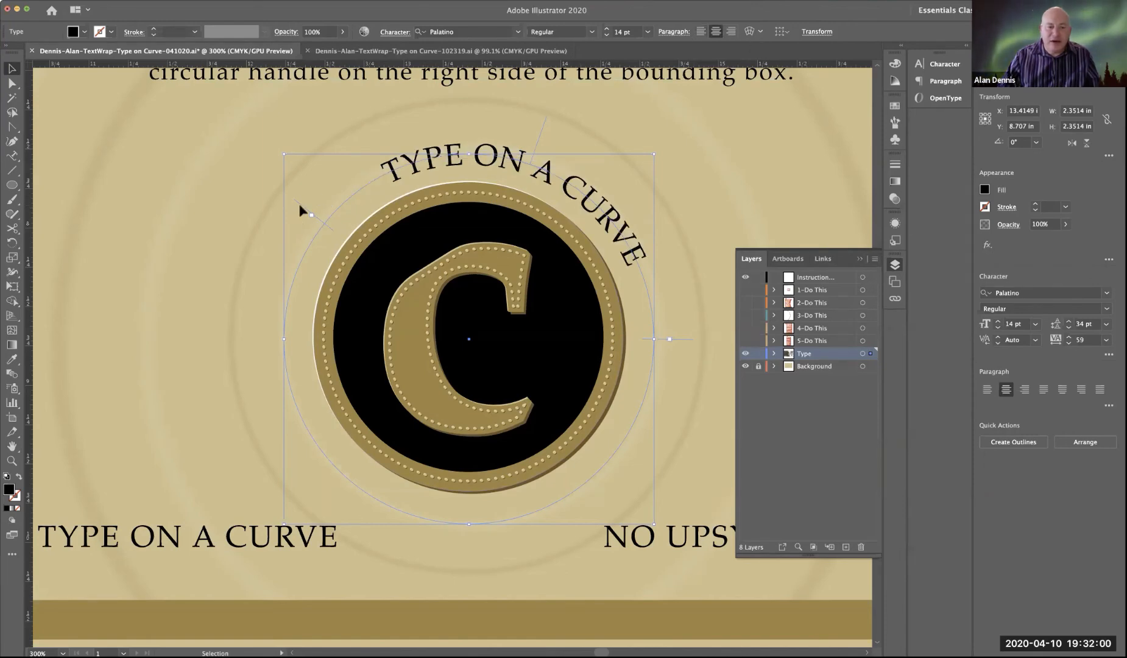
left_click_drag(298, 202, 230, 338)
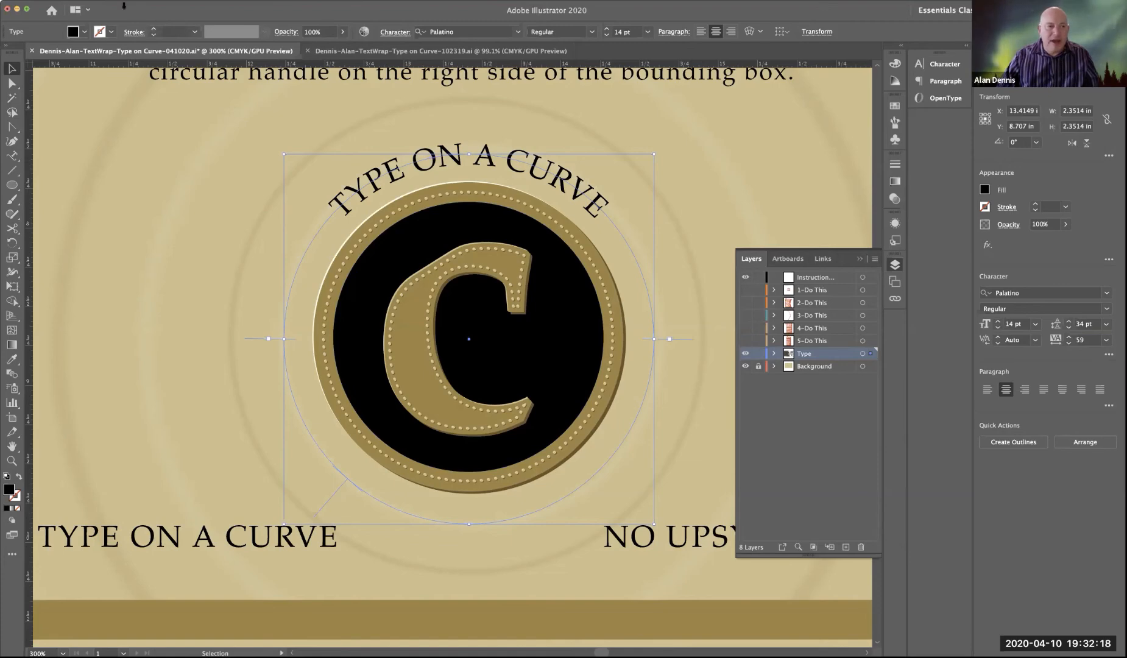
Step: Lock the curved "TYPE ON A CURVE" text, and paste its copied duplicate at the same position on the circle
left_click(124, 5)
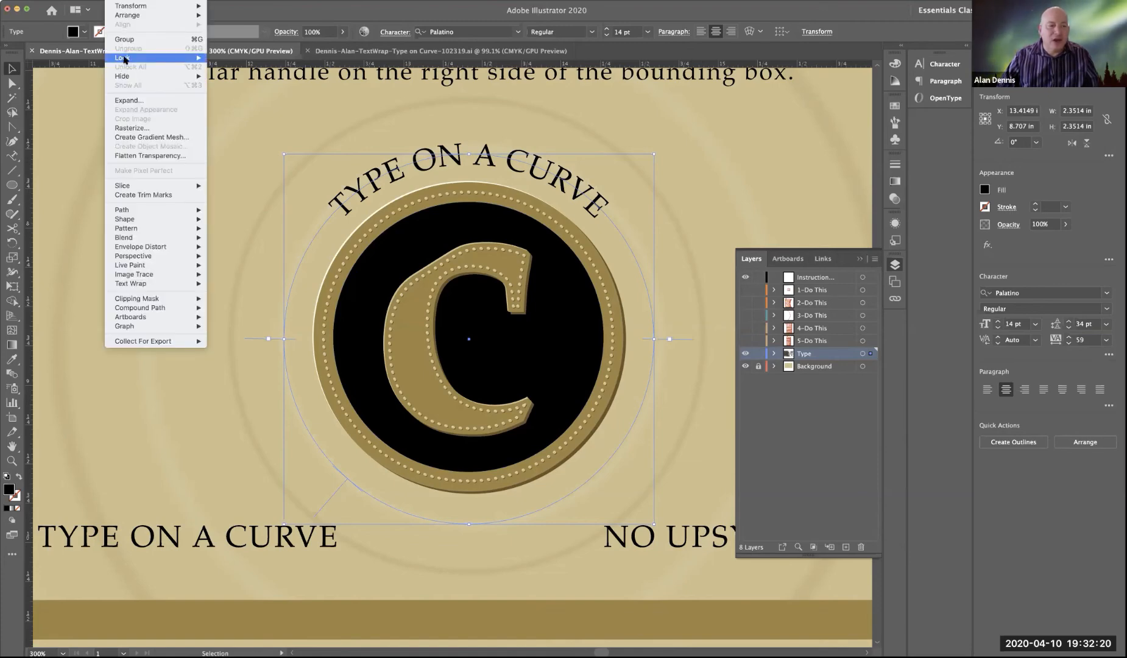
mouse_move(128, 58)
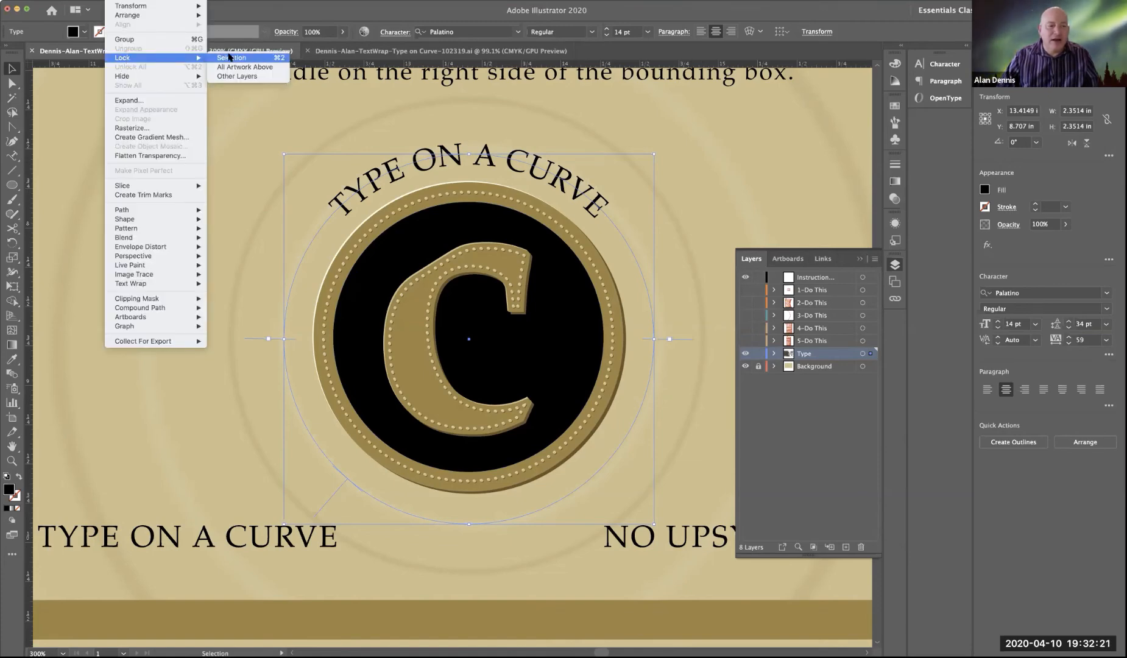
left_click(280, 59)
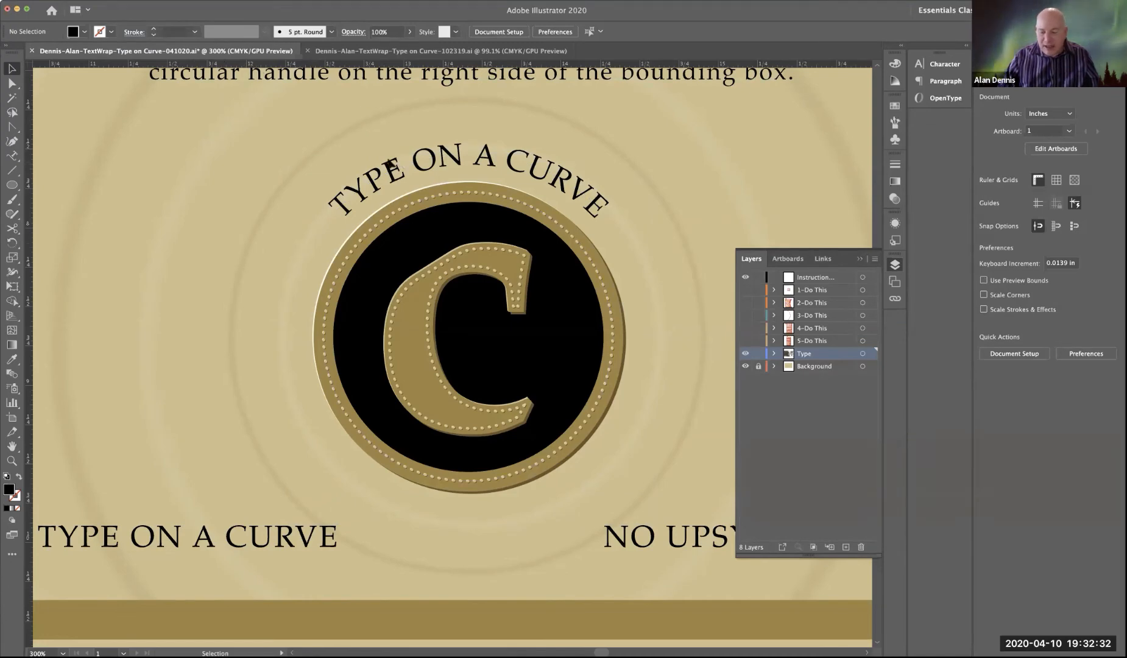
left_click(115, 1)
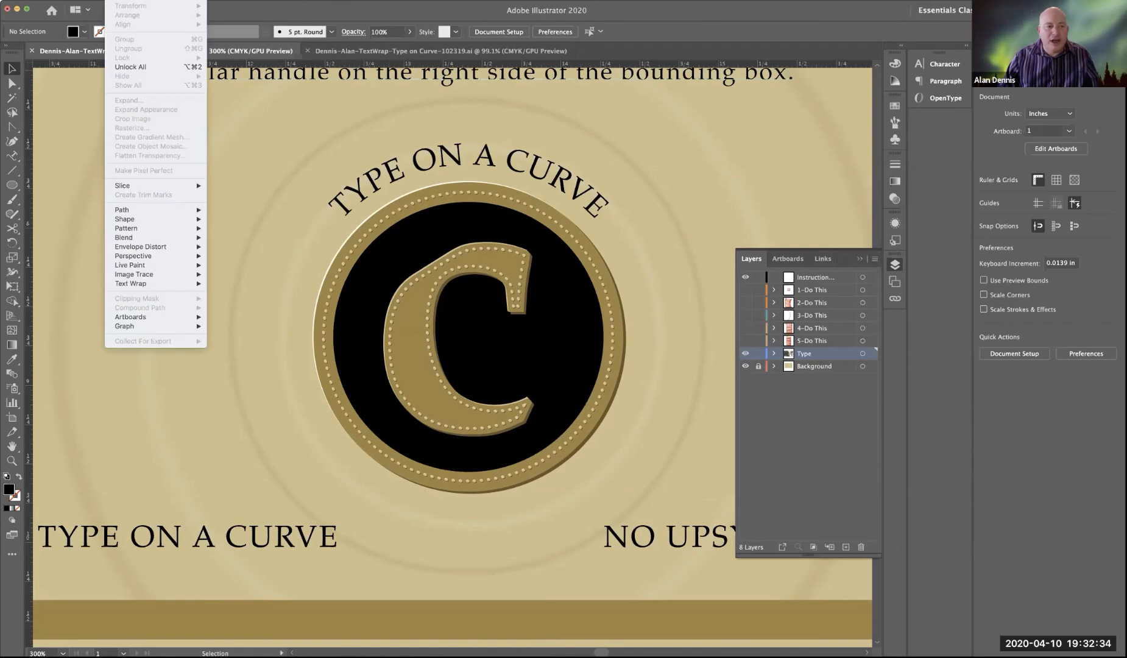
mouse_move(94, 1)
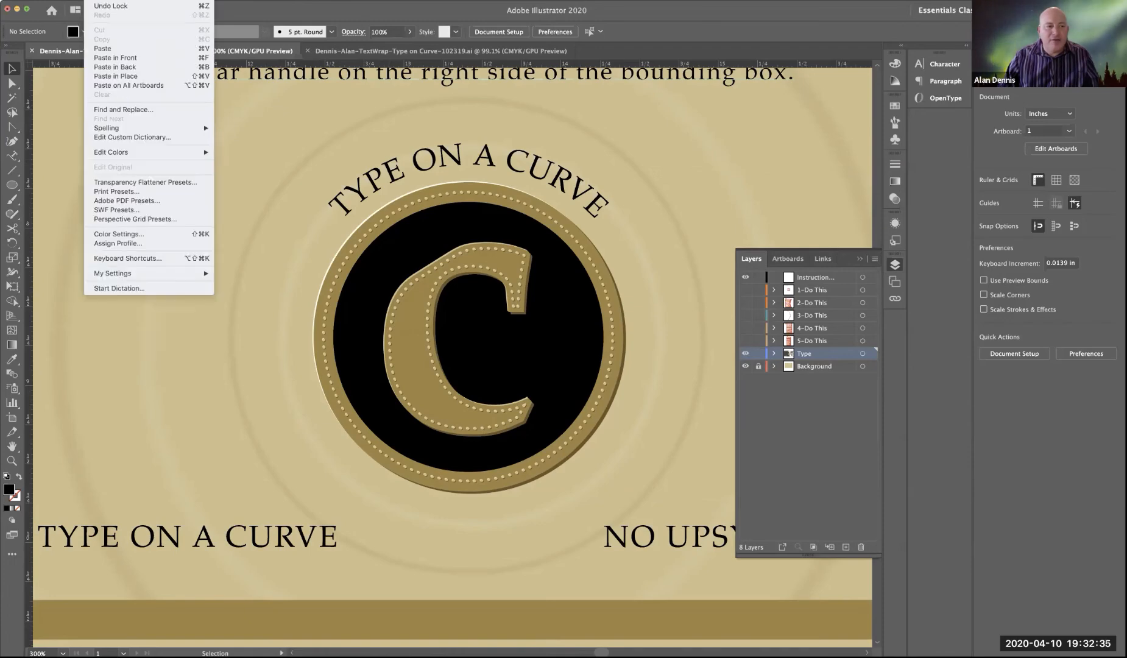
left_click(142, 65)
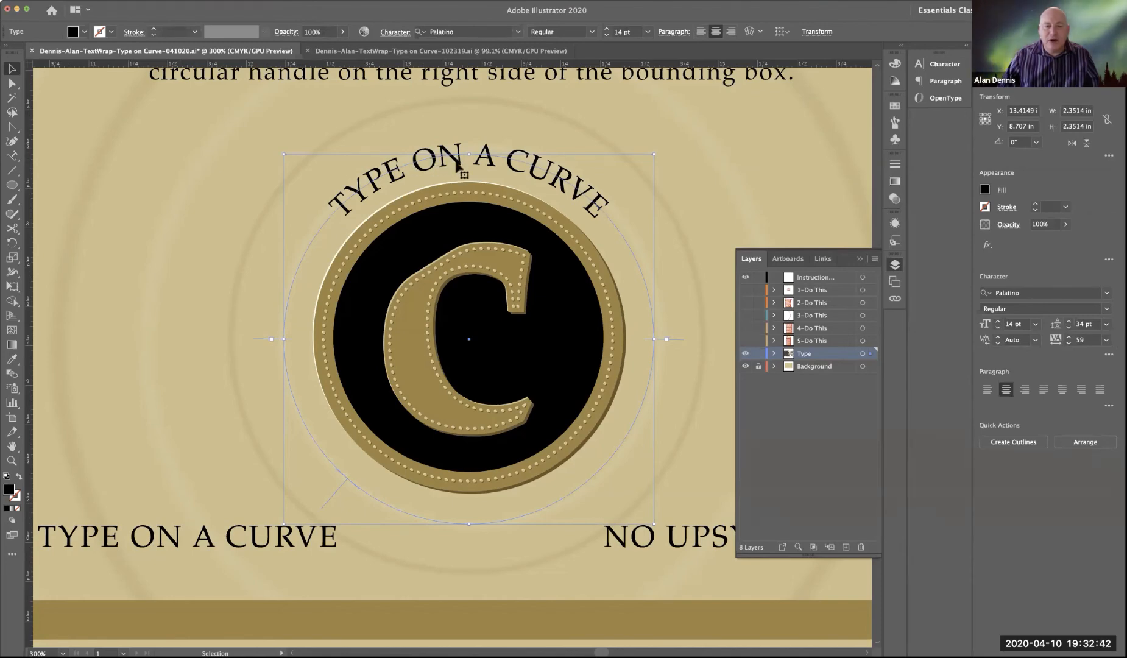
Step: Replace the wording of the pasted curved text with a copy of the straight "NO UPSY-DOWNSY" text
left_click(672, 539)
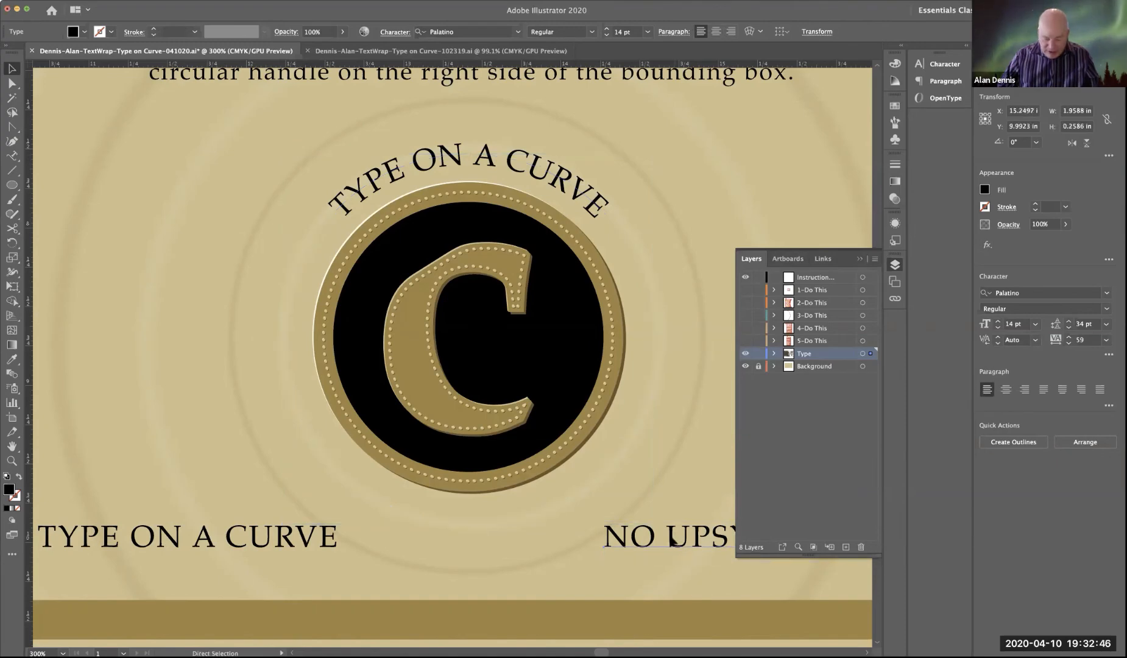
key("t")
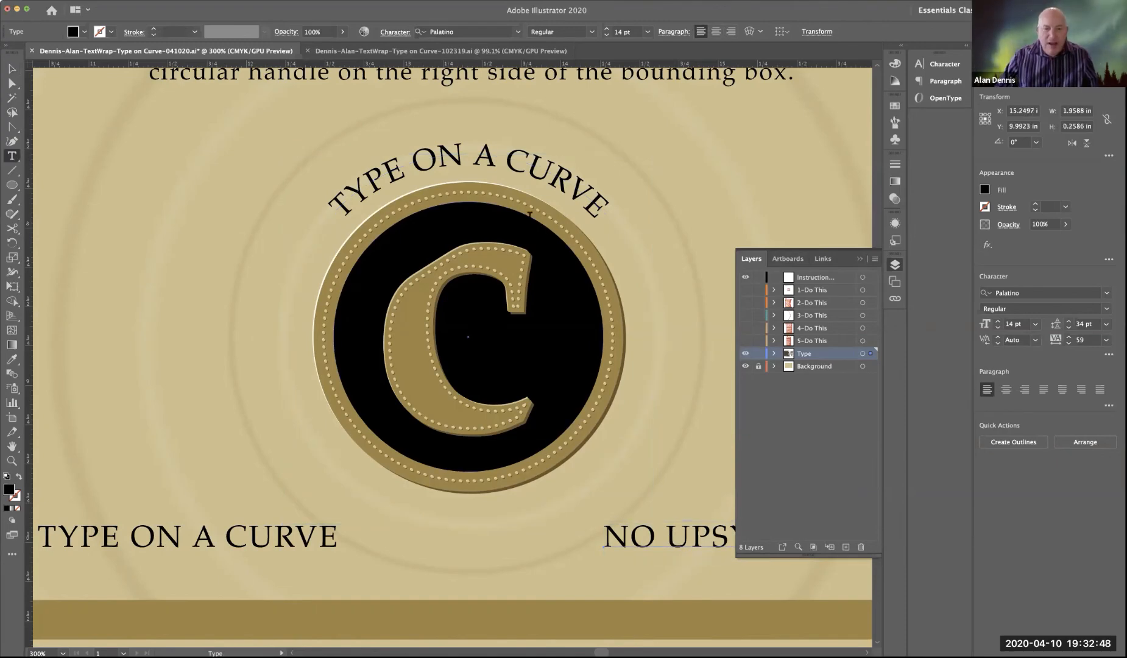
triple_click(488, 157)
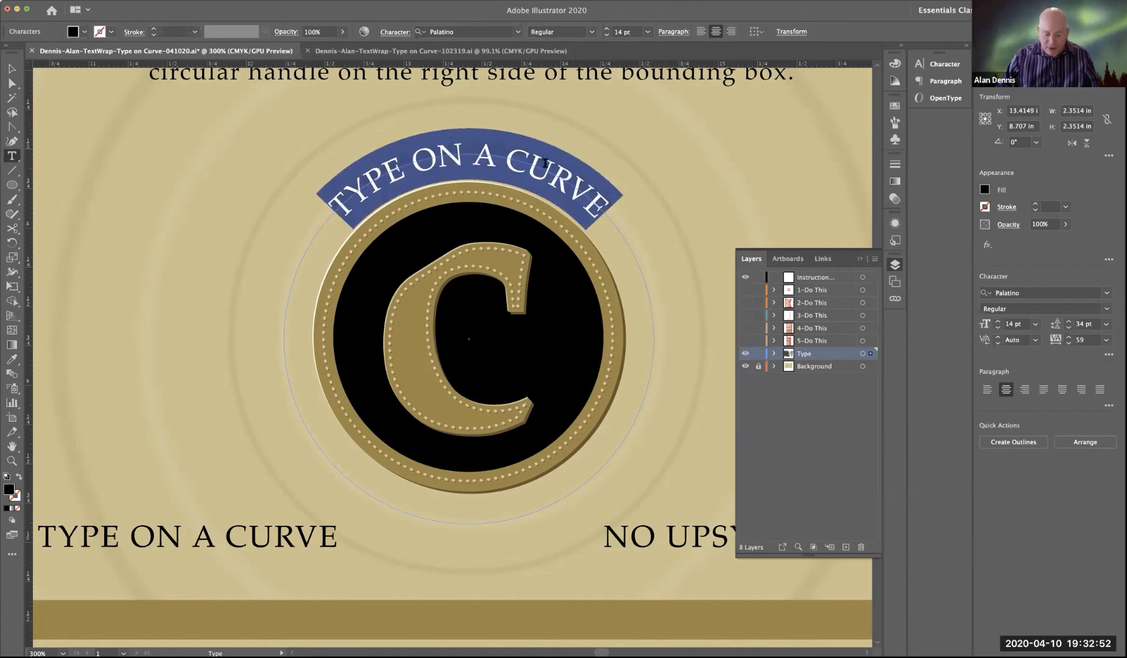
type("NO UPSYDOWNSY")
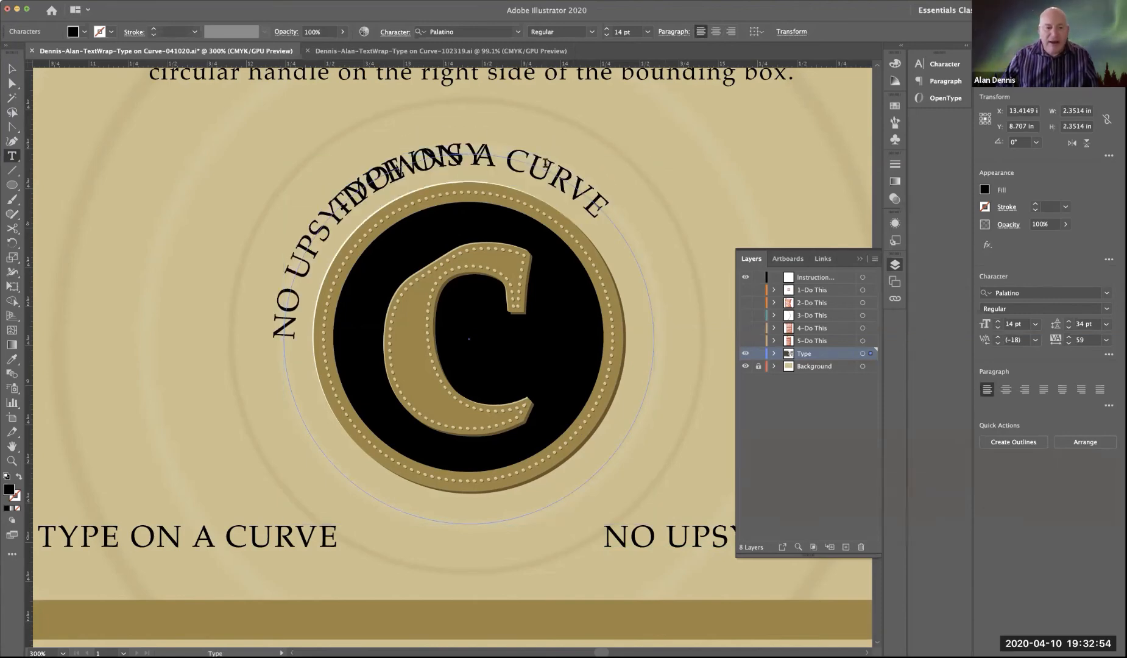
Step: Flip the curved "NO UPSY-DOWNSY" text to the circle's inside, center-align it, and adjust its brackets to center it along the bottom
left_click(11, 68)
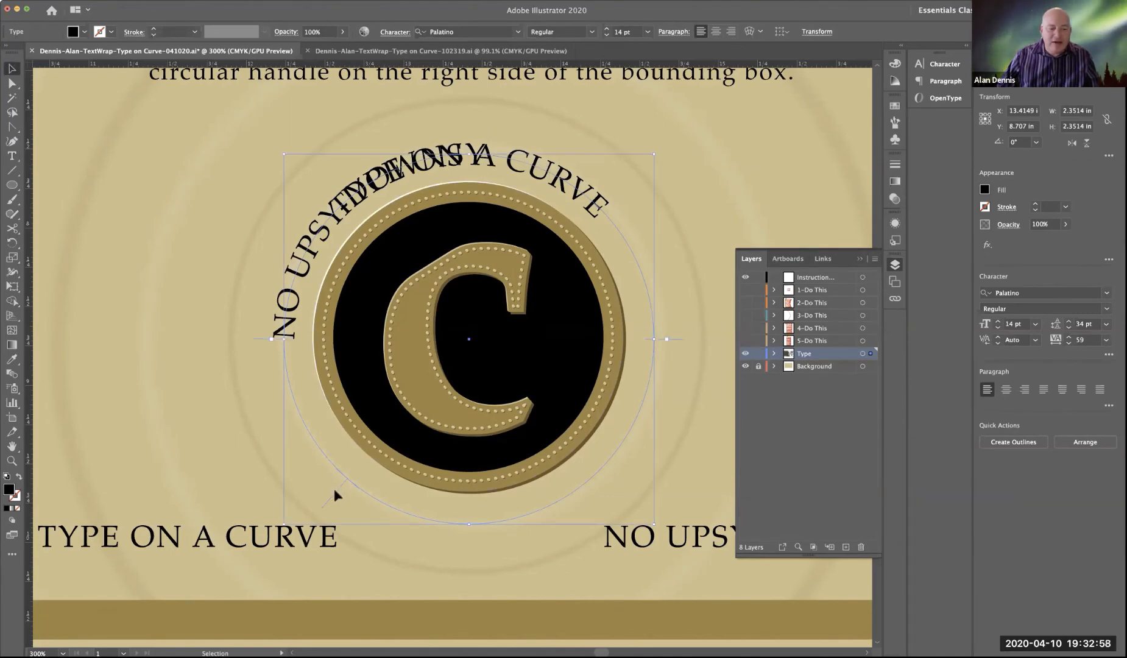
left_click_drag(334, 488, 463, 497)
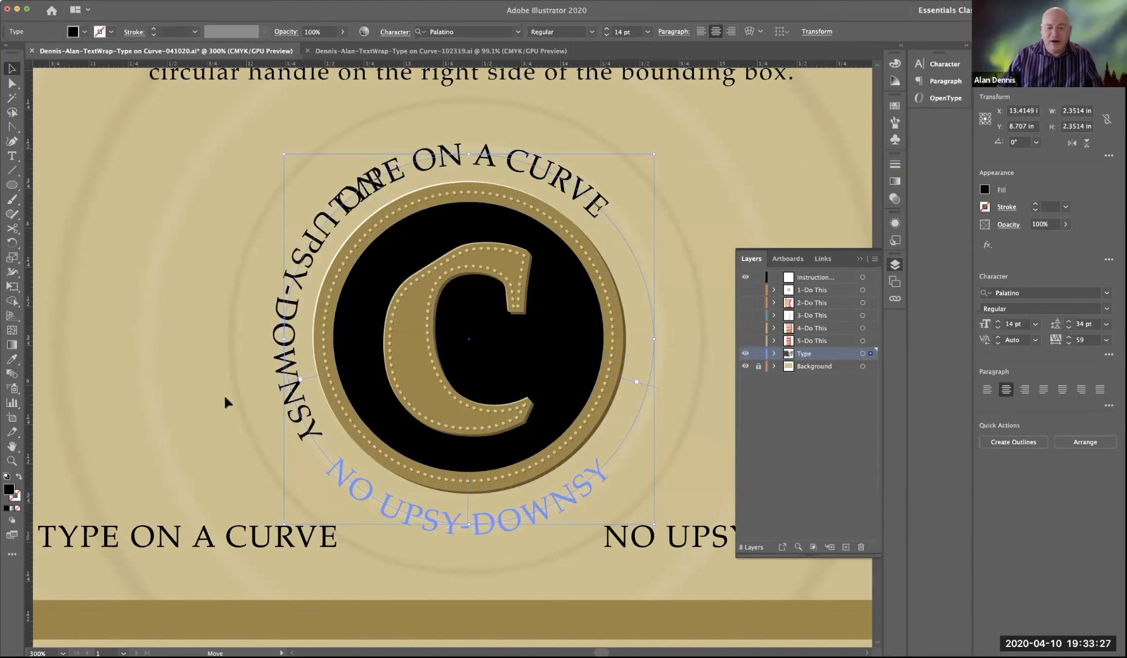
left_click_drag(224, 396, 225, 395)
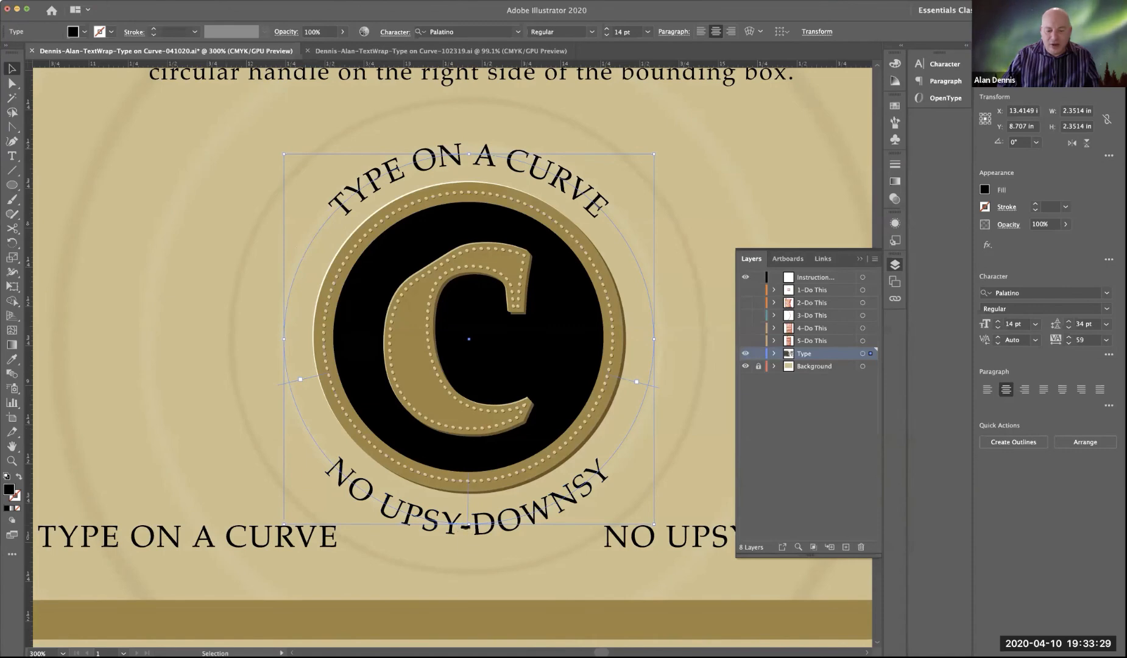
left_click(209, 392)
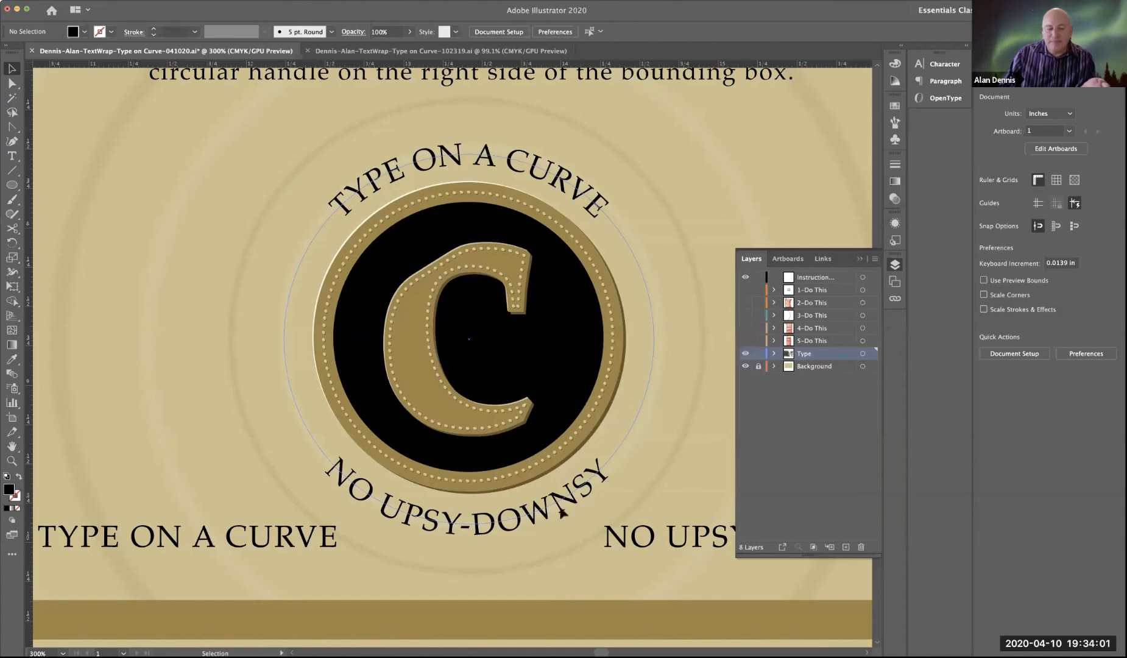
Step: Try moving the curved "NO UPSY-DOWNSY" text away from the emblem, and undo the move
left_click_drag(539, 517, 278, 482)
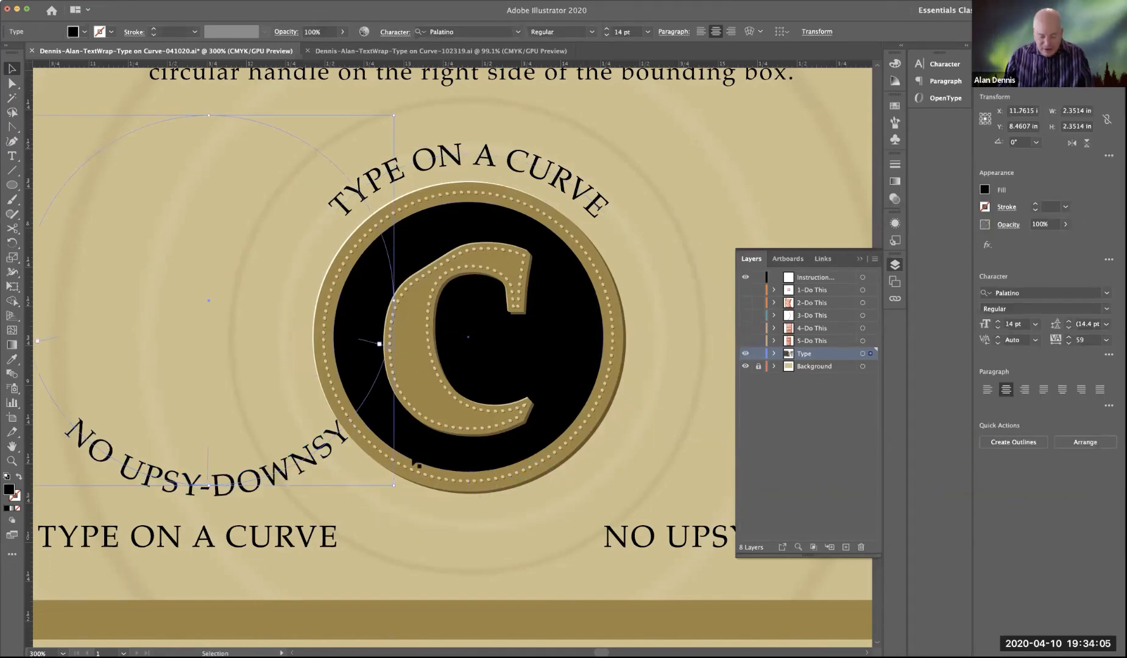
key("ctrl+z")
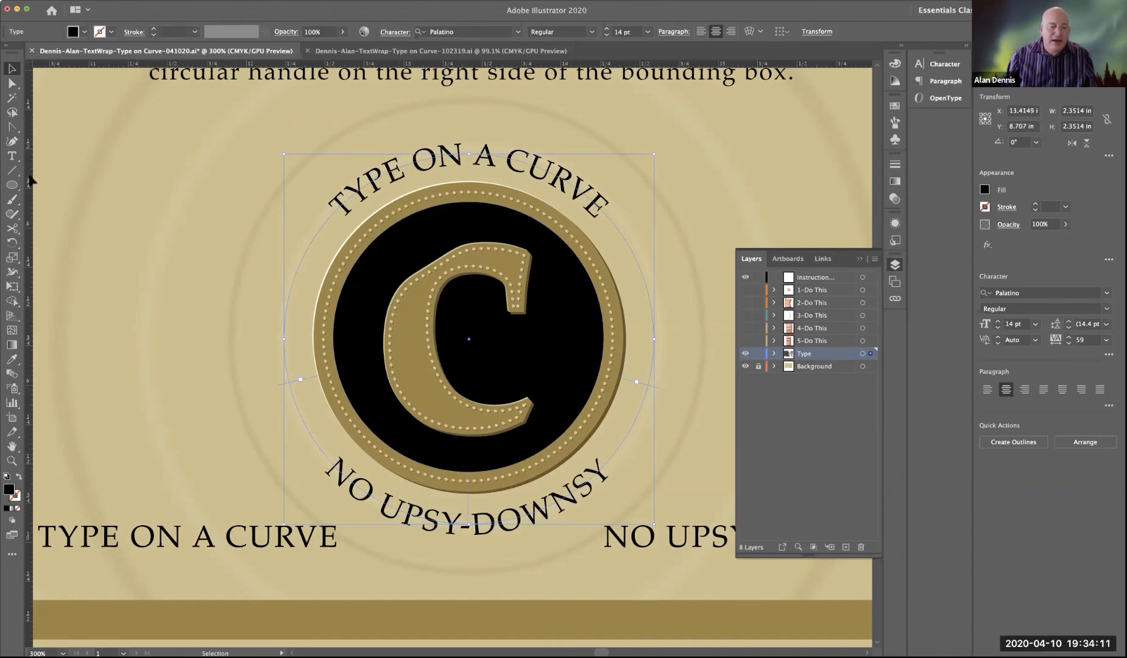
Step: Insert one bullet before the curved "NO UPSY-DOWNSY" text and four bullets separated by spaces after it
left_click(14, 158)
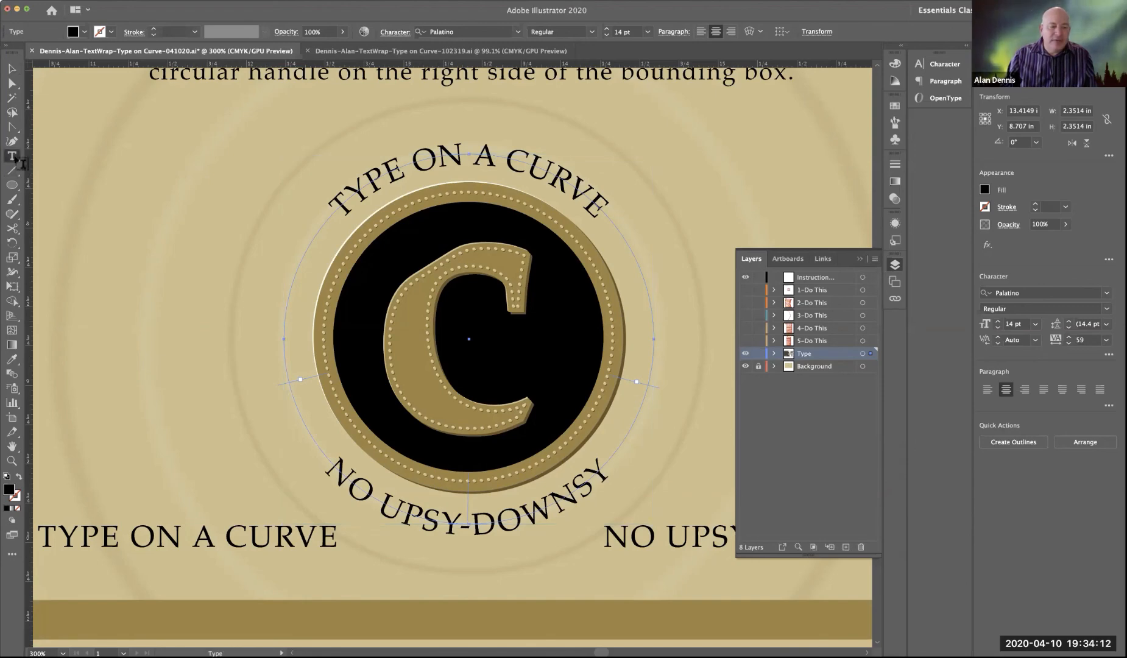
left_click(327, 460)
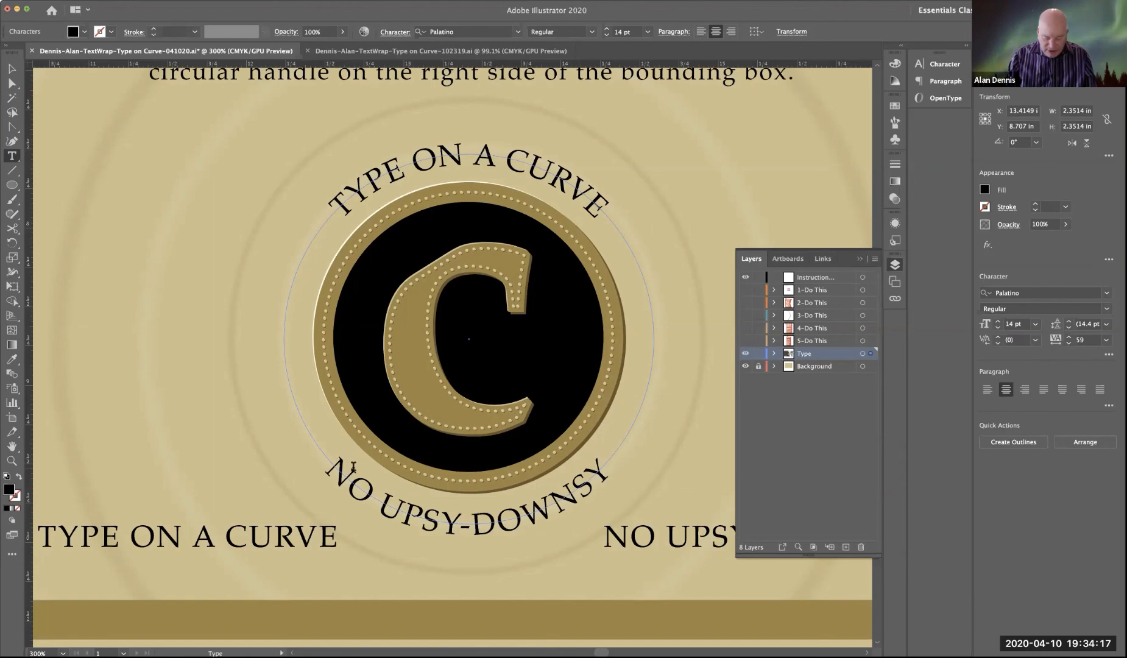
key("alt")
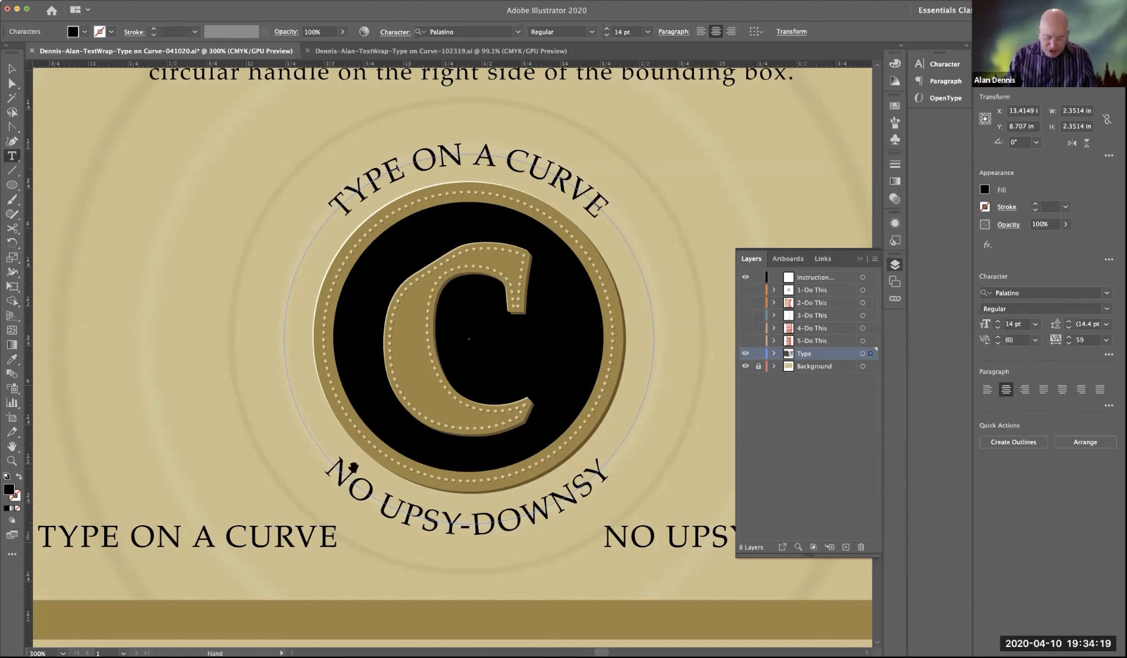
type("•")
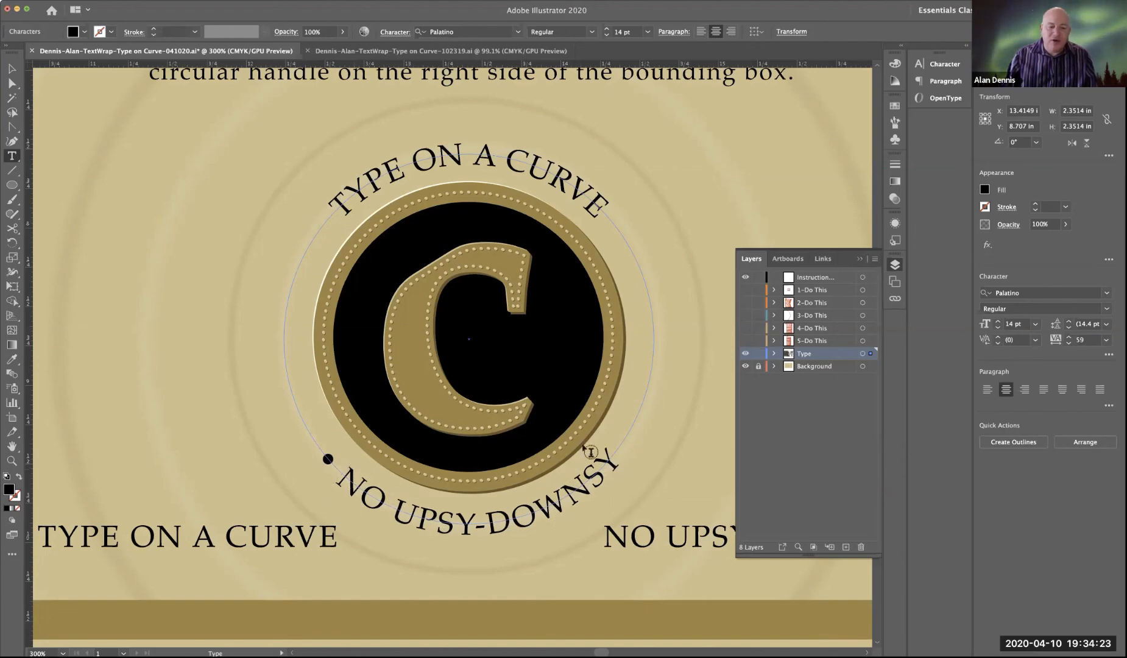
left_click(619, 453)
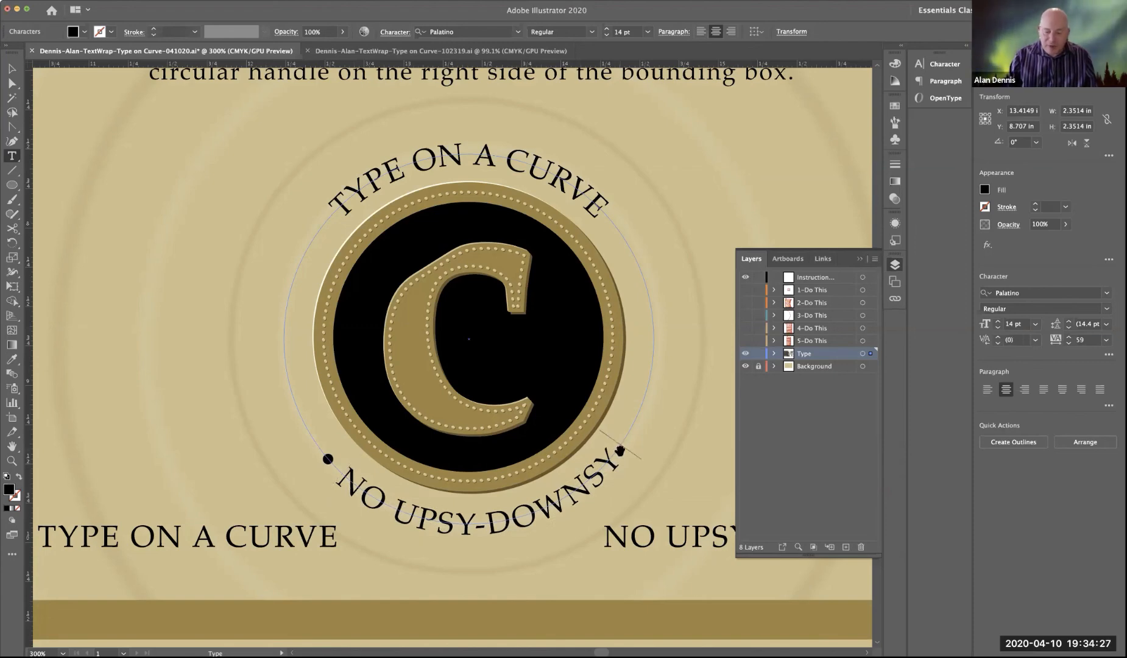
type("•")
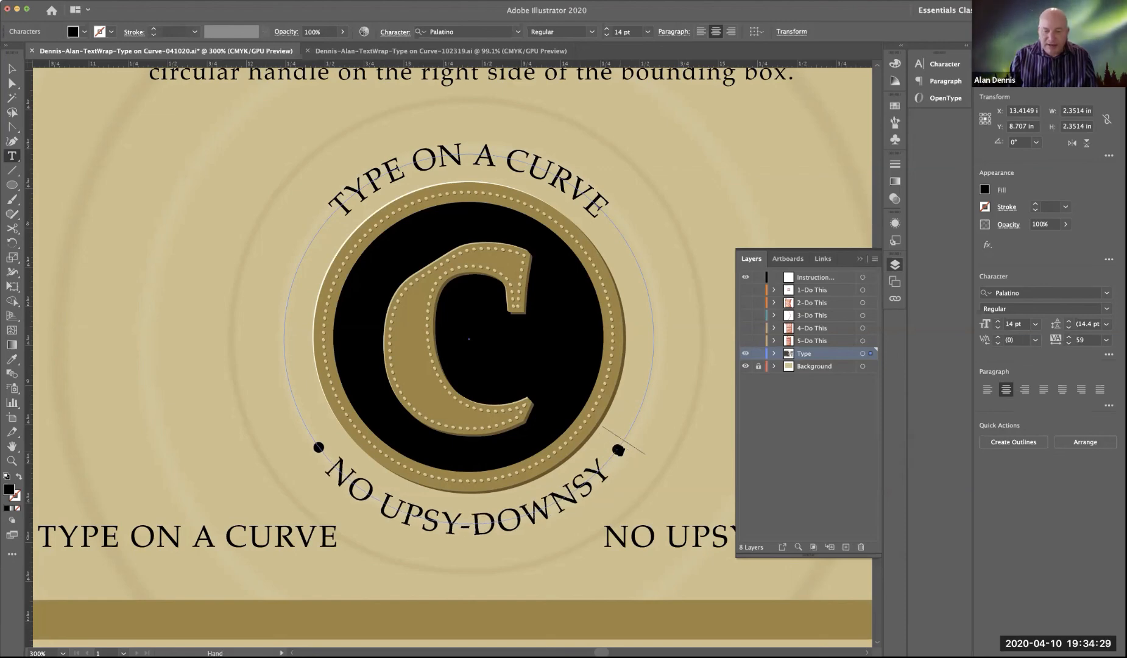
type(" • ")
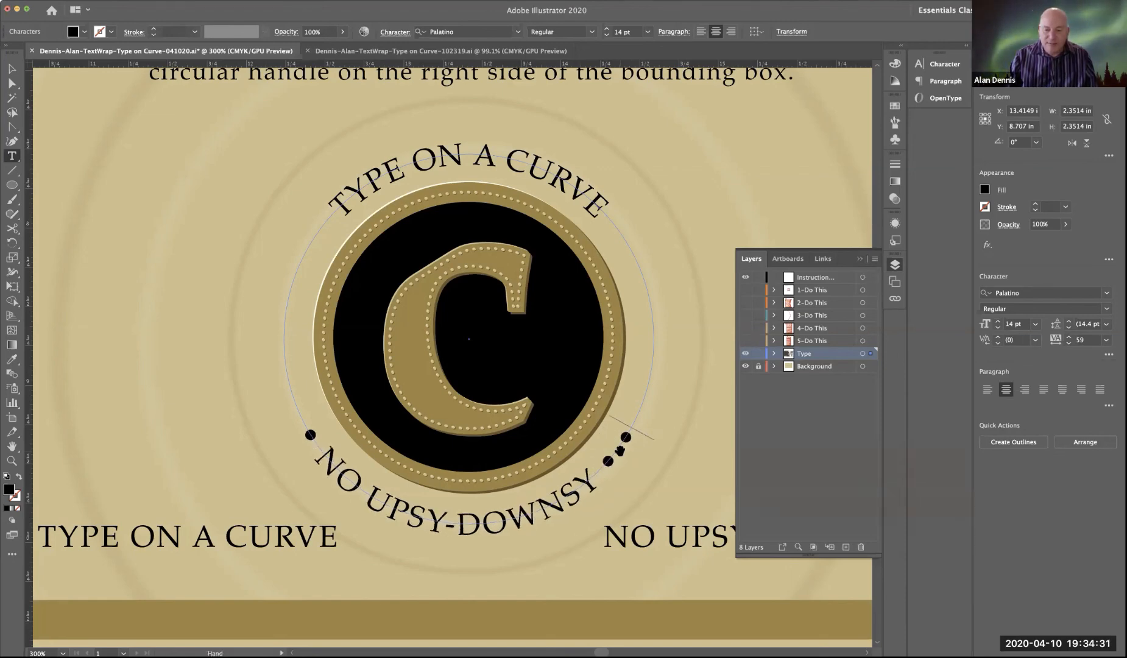
type("• •")
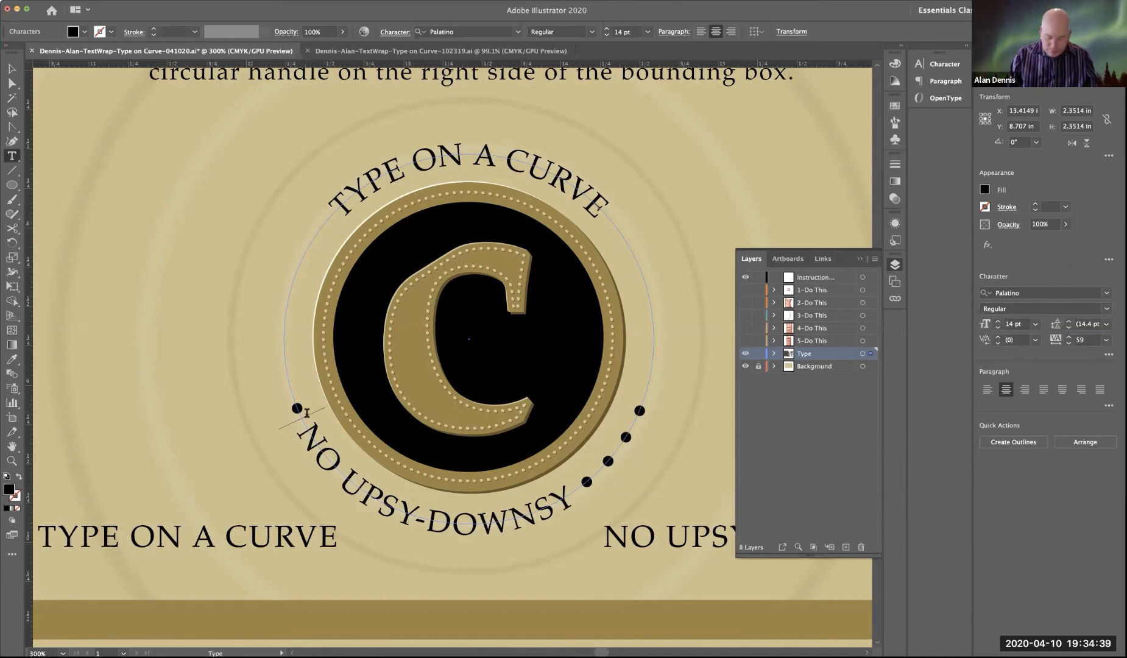
Step: Re-enter the bullet before the curved "NO UPSY-DOWNSY" text and add more, making four bullets separated by spaces
key("BackSpace")
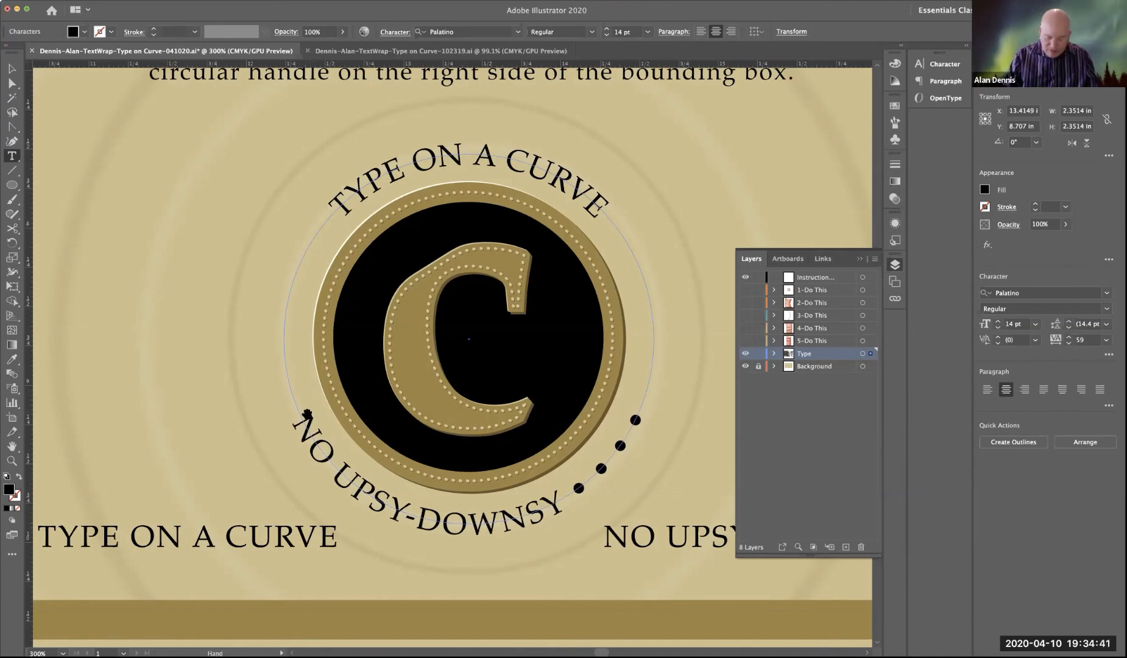
type("• ")
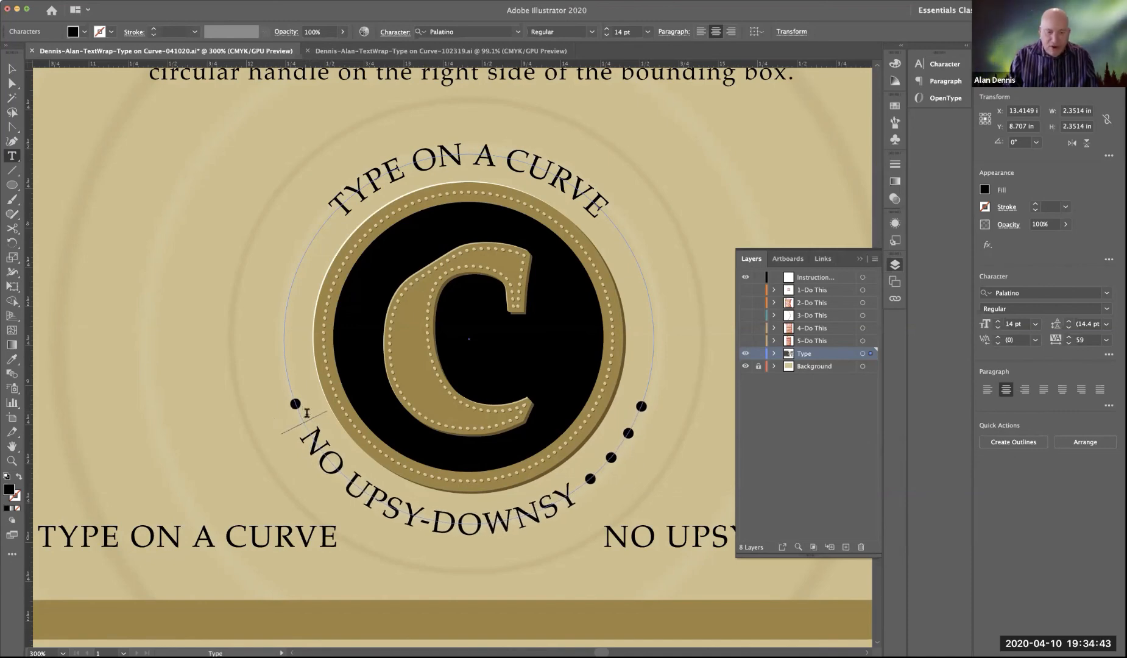
type("• •")
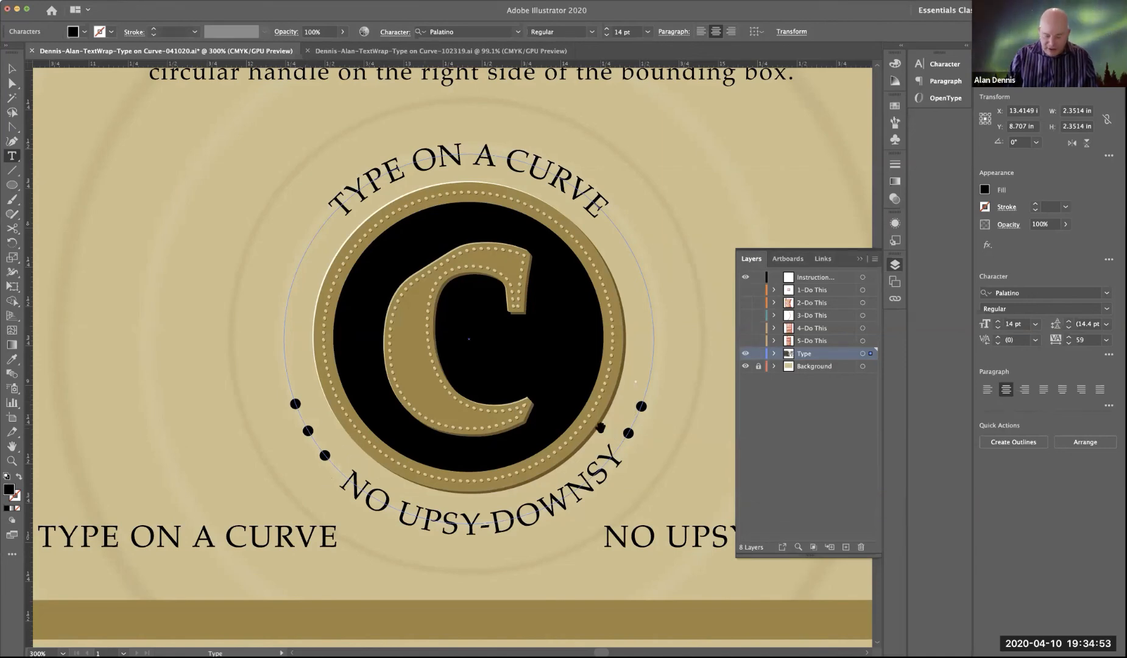
type("•")
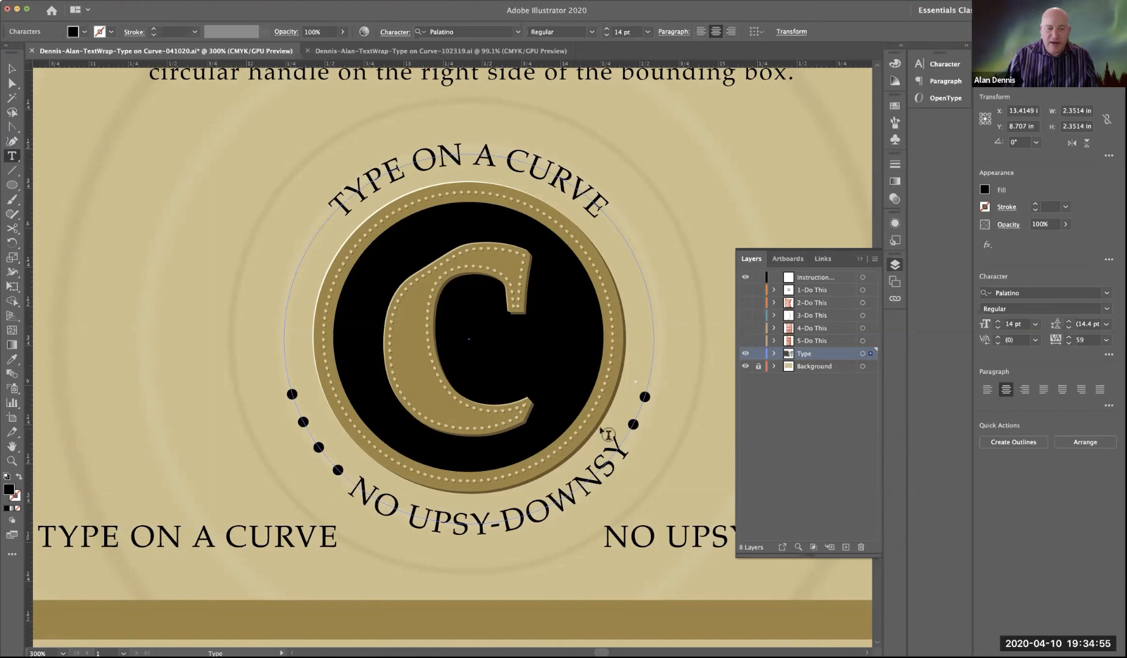
key("Escape")
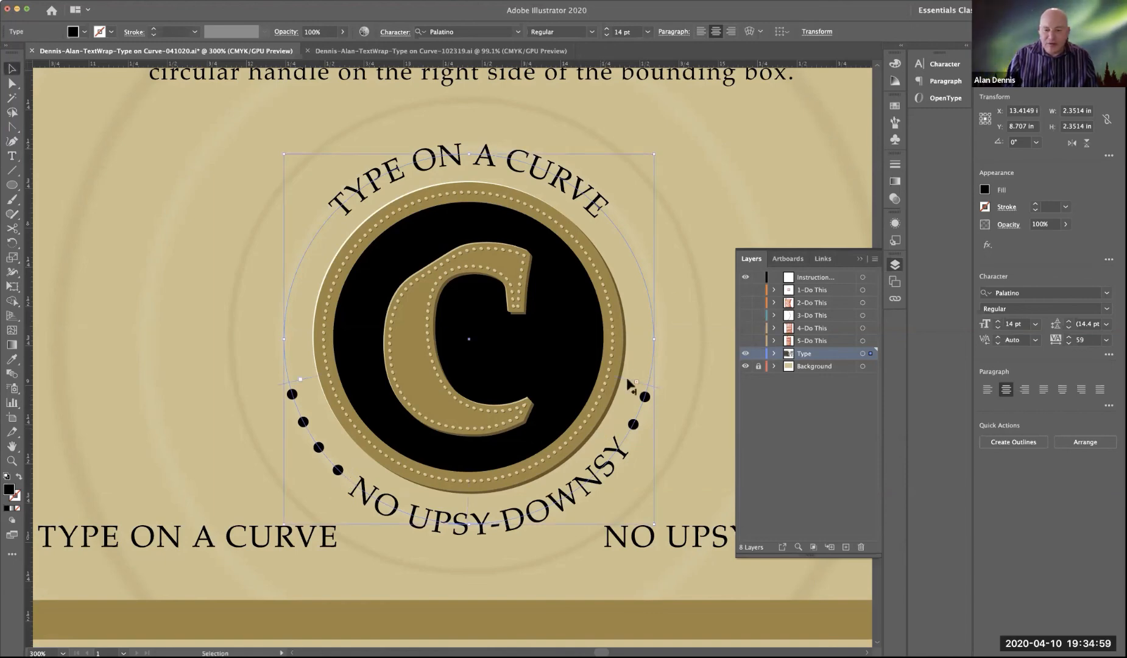
Step: Move the bulleted text's brackets up to the circle's 3 and 9 o'clock points so the full line fits centered along the bottom
left_click_drag(628, 377, 639, 339)
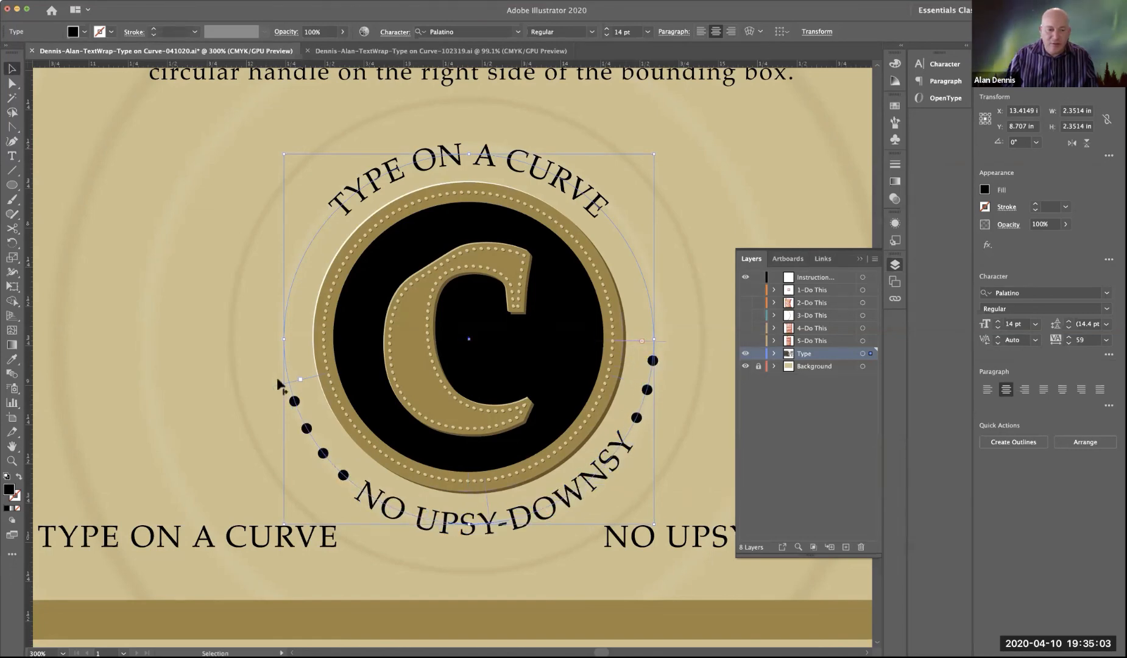
left_click_drag(310, 375, 292, 338)
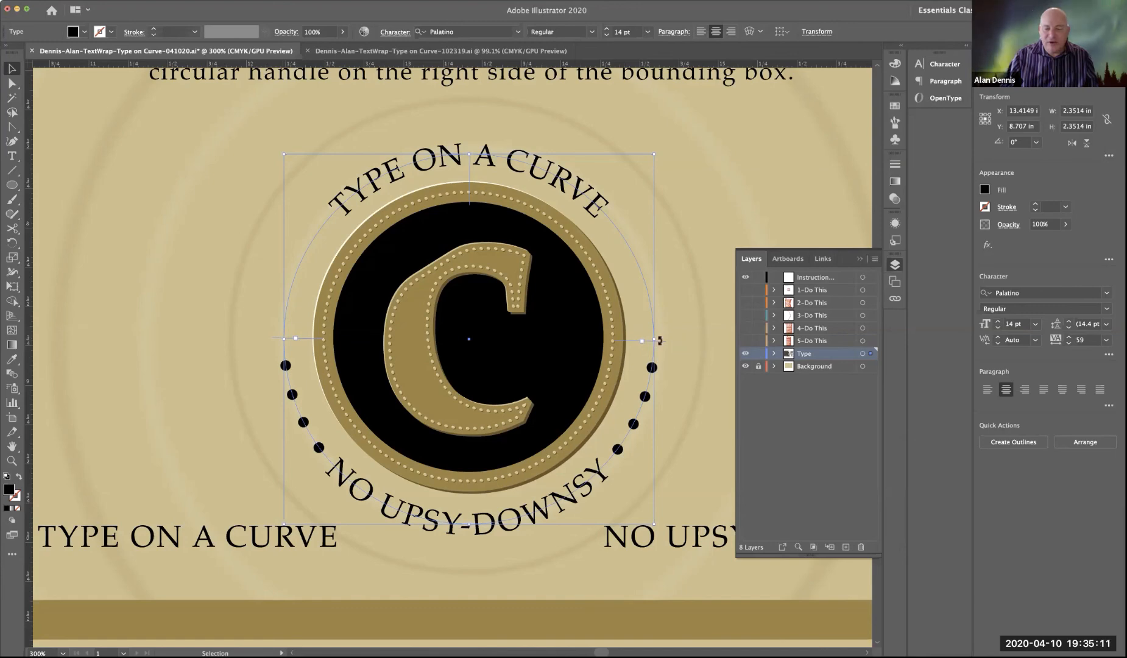
Step: Deselect the curved text and show the whole artboard with the panels hidden to review the finished layout
left_click(229, 247)
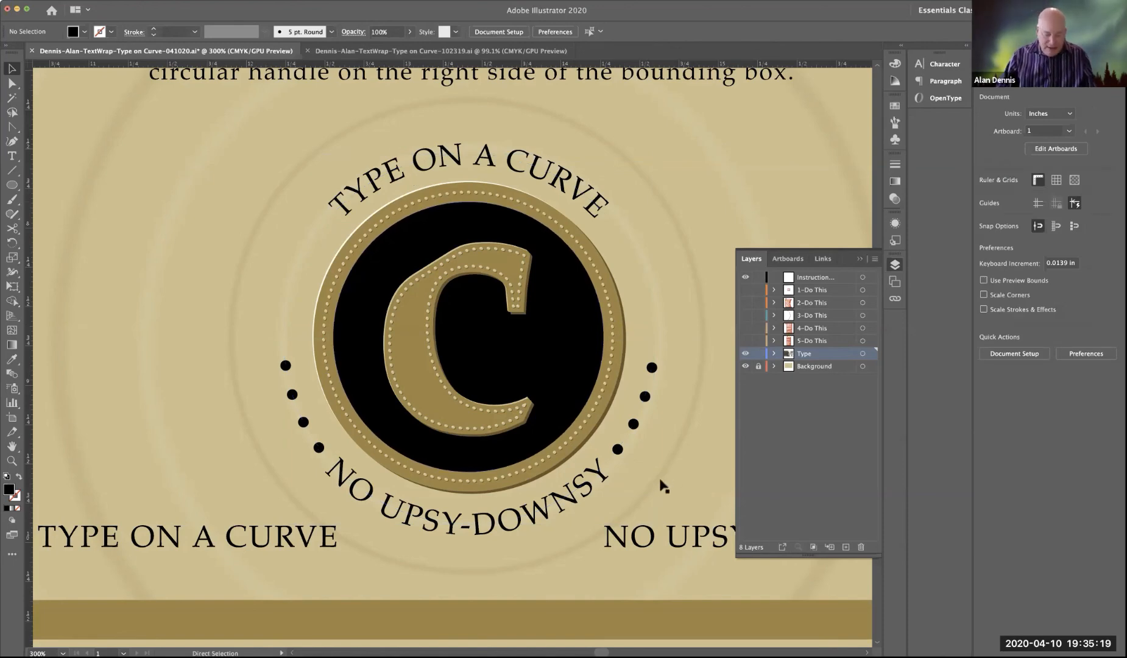
key("super+0")
key("Tab")
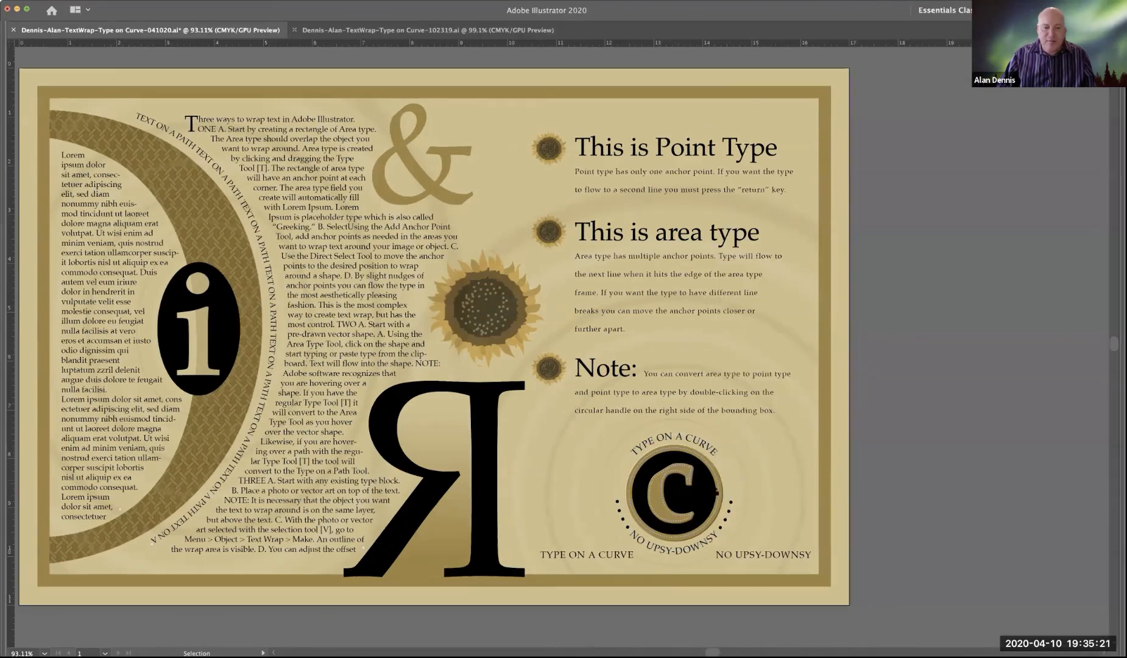
scroll(629, 432, "left", 3)
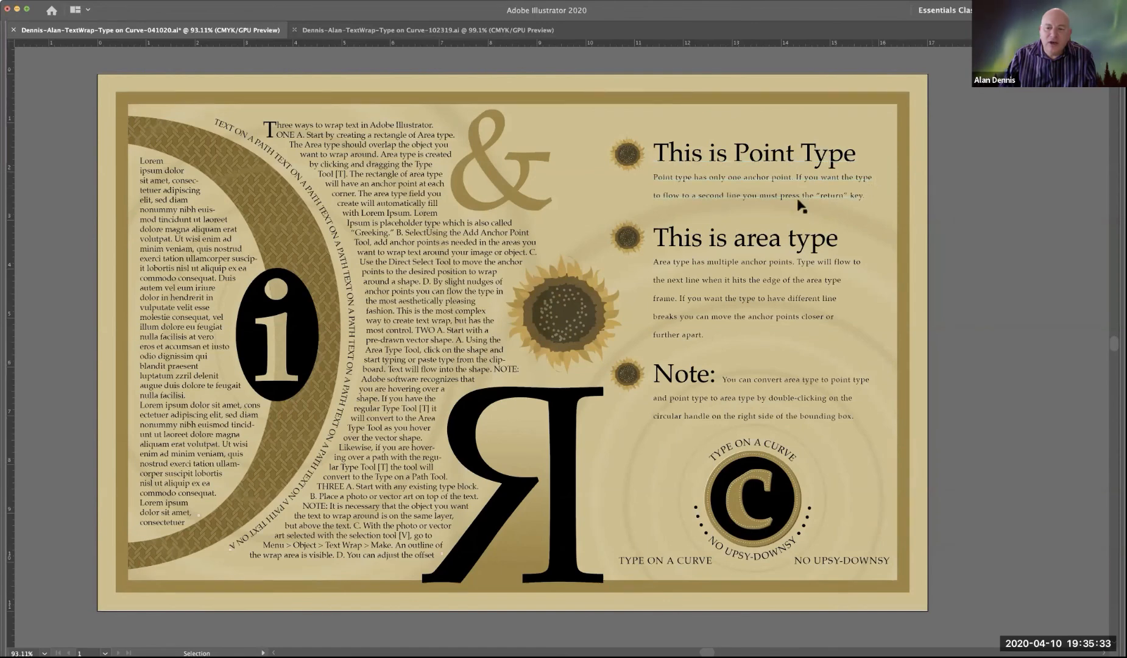
Step: Compare the bounding boxes of the "This is area type" and "This is Point Type" text blocks by selecting each
left_click(723, 266)
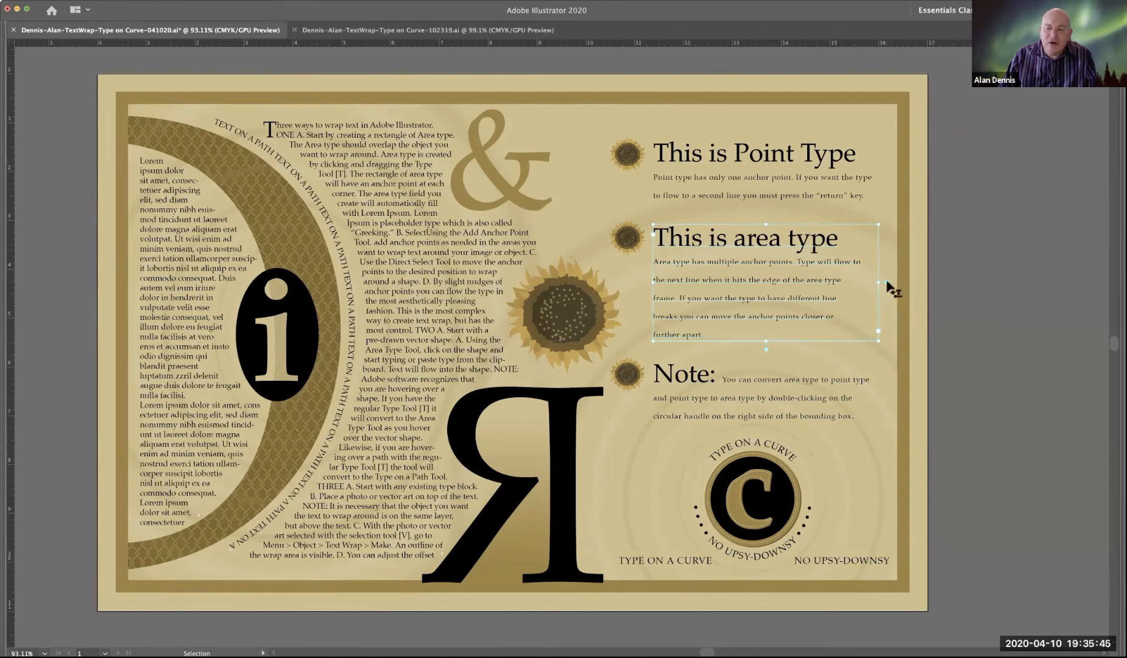
left_click(809, 181)
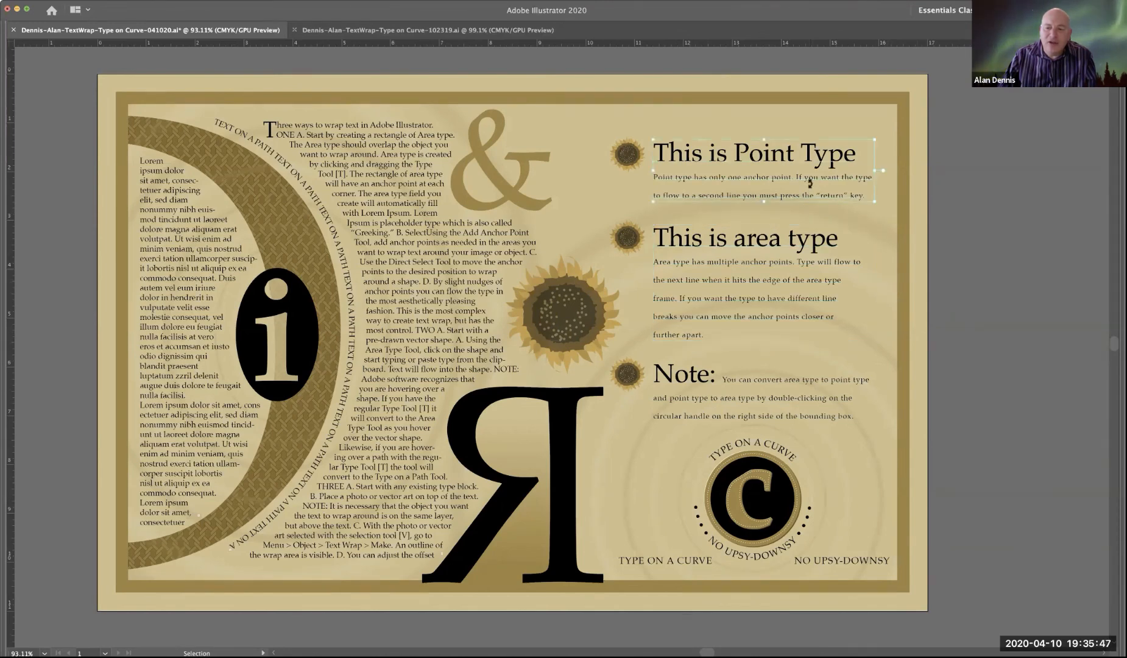
left_click(807, 286)
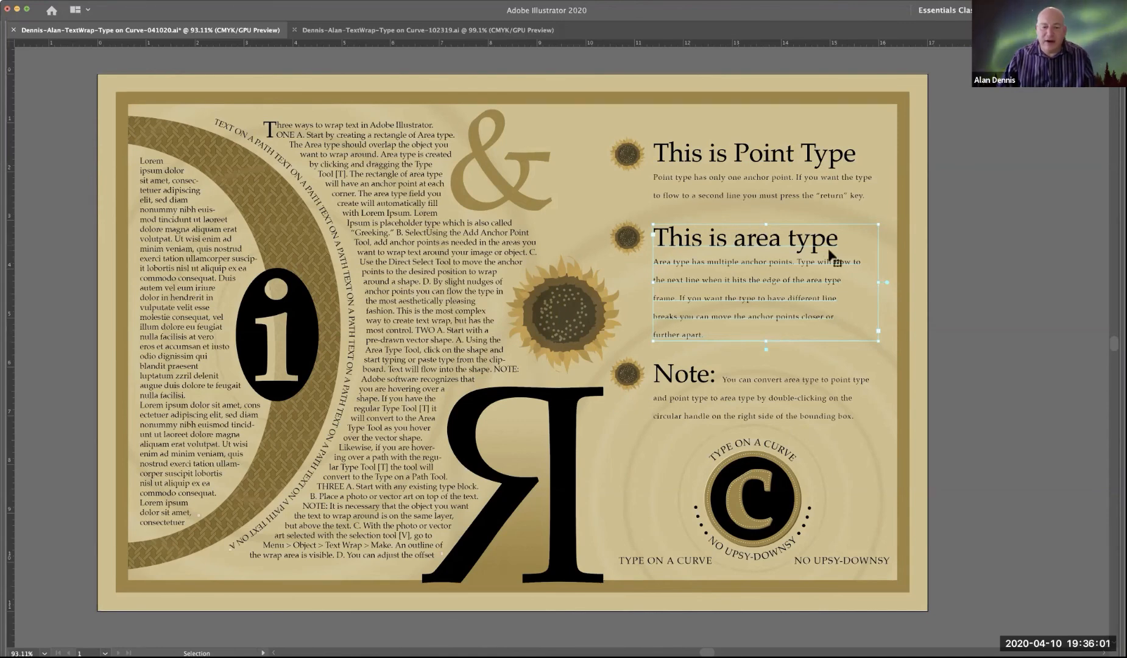
scroll(828, 250, "left", 1)
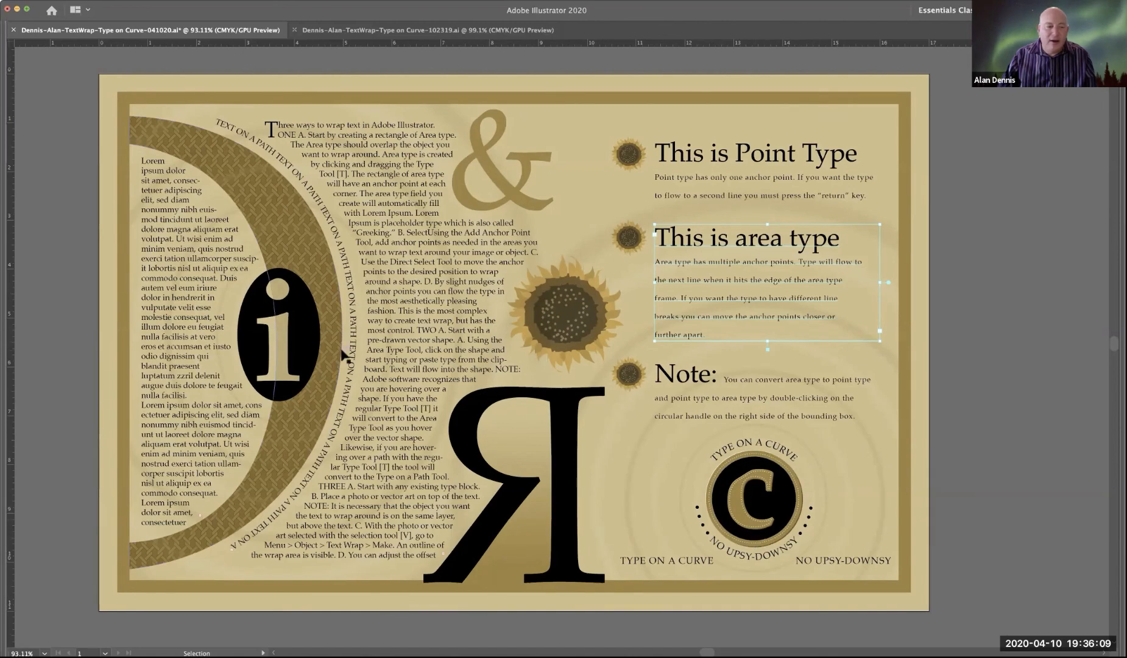
Step: Inspect the Lorem ipsum text inside the D, the "Three ways to wrap text" block and the ampersand by selecting each
left_click(213, 250)
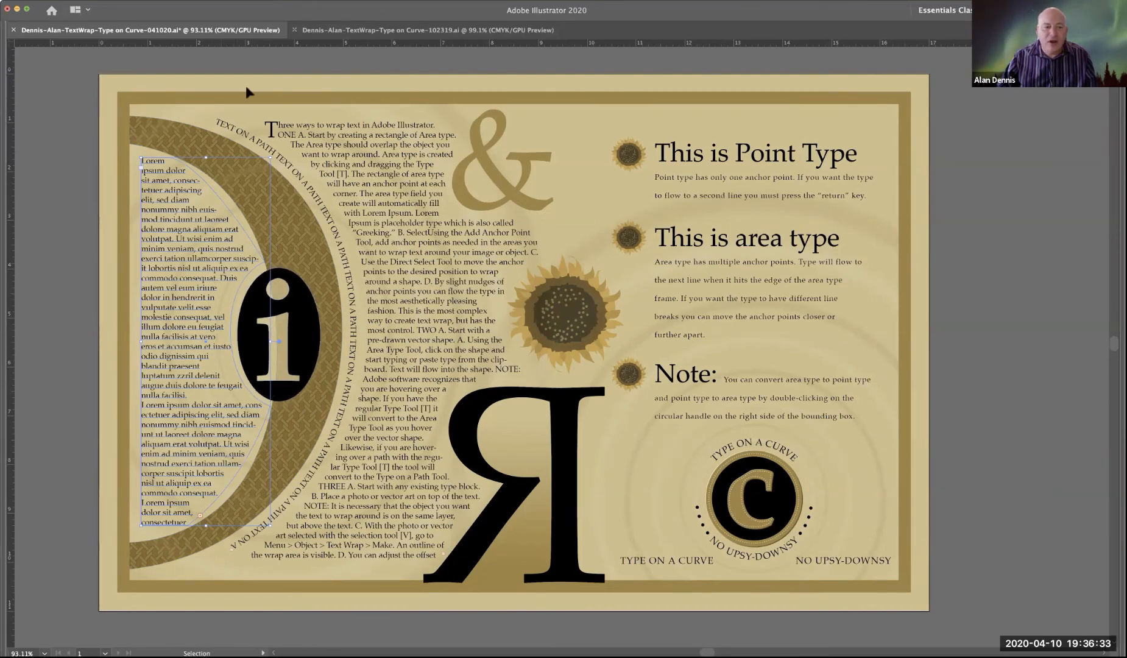
left_click(331, 137)
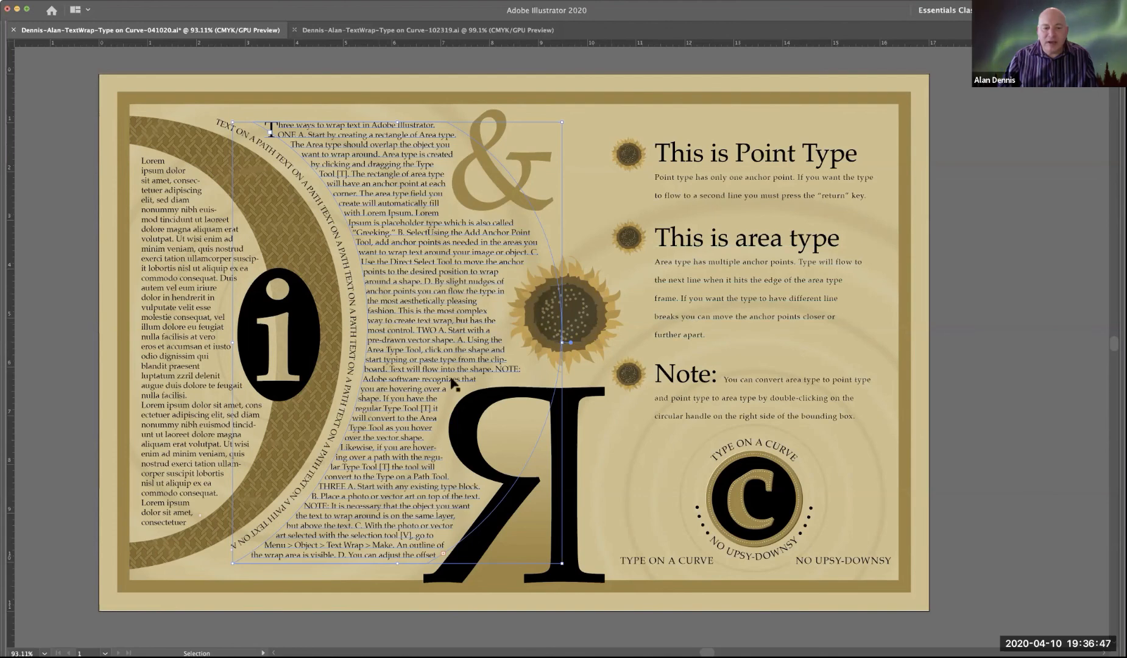
left_click(530, 156)
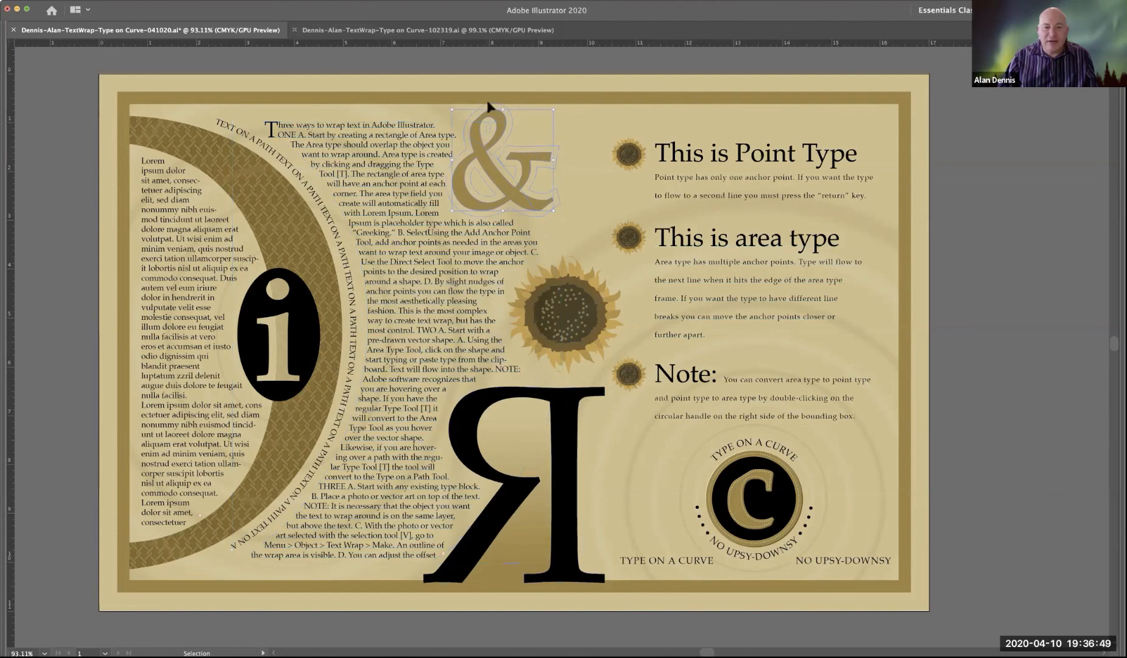